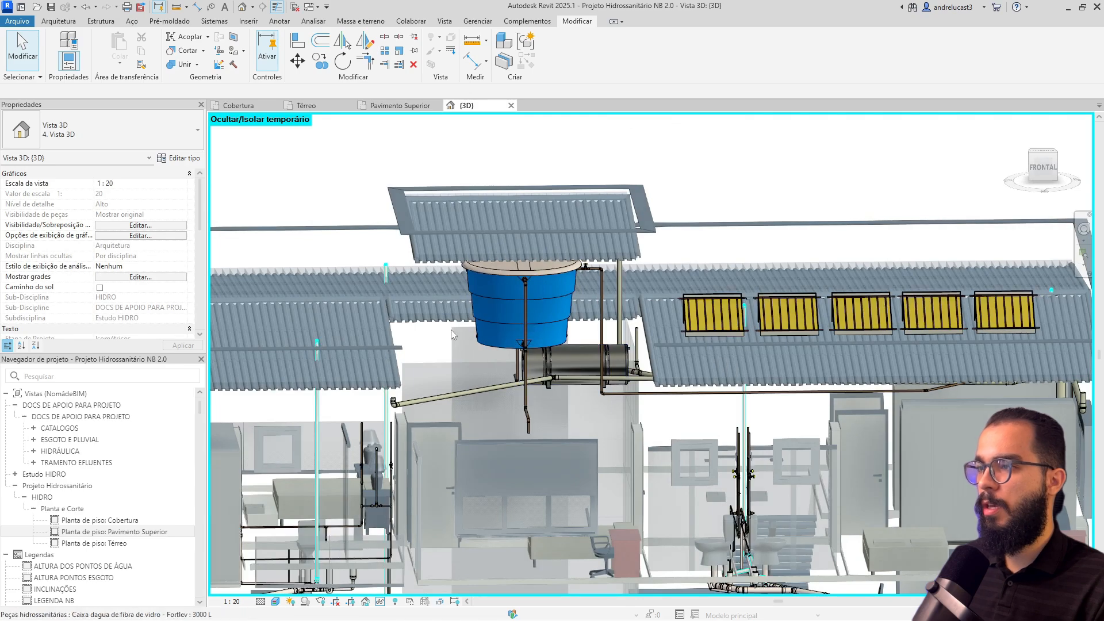
- Examine the water tank's outlet pipes and the thermal reservoir in the 3D view and the Cobertura floor plan
{"action": "middle_click_drag", "start_coordinate": [718, 360], "coordinate": [597, 372], "text": "shift"}
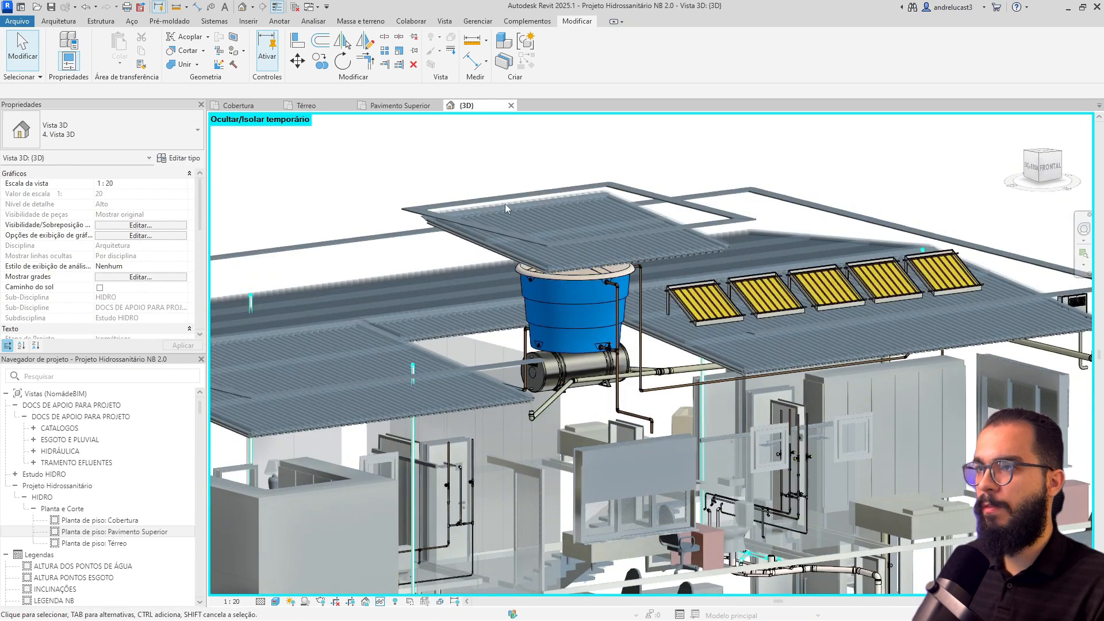
{"action": "left_click", "coordinate": [239, 107]}
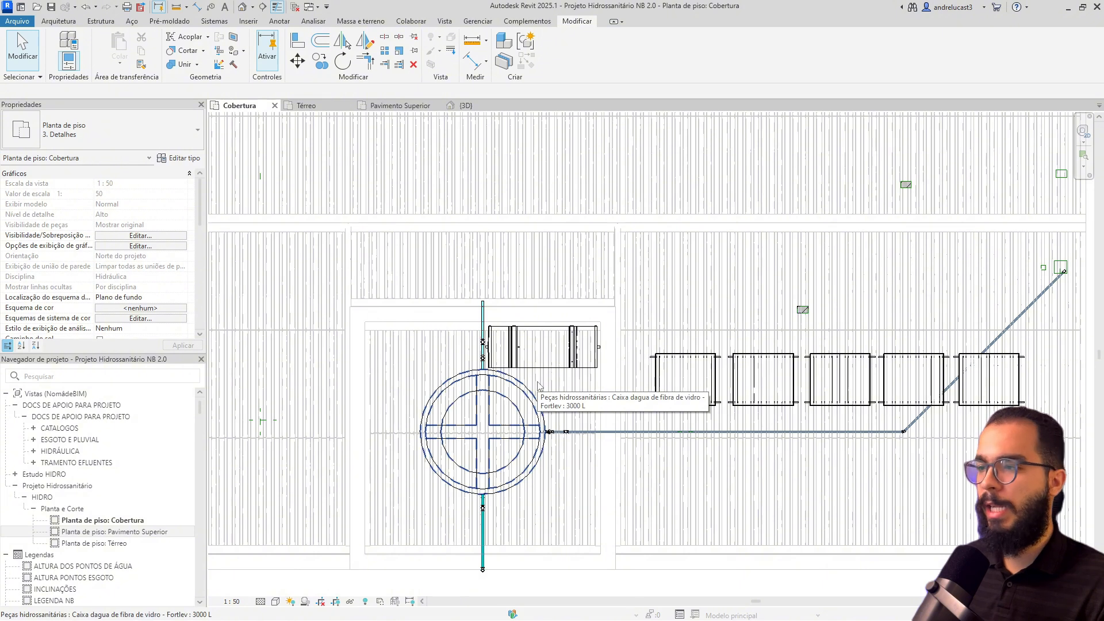
{"action": "left_click", "coordinate": [569, 432]}
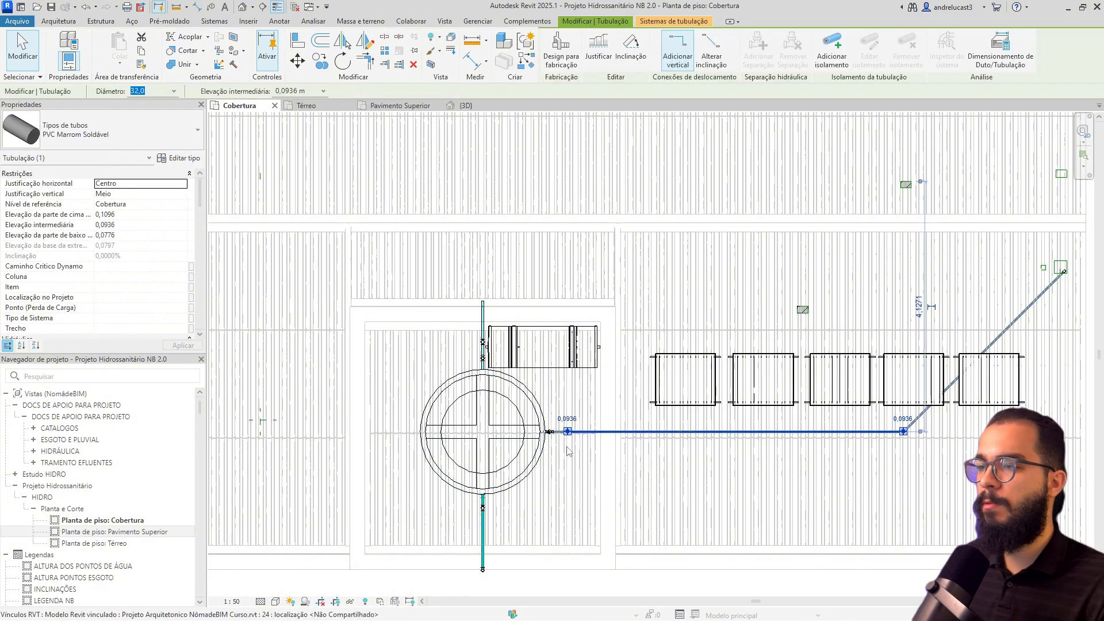
{"action": "scroll", "coordinate": [489, 361], "scroll_direction": "up", "scroll_amount": 2}
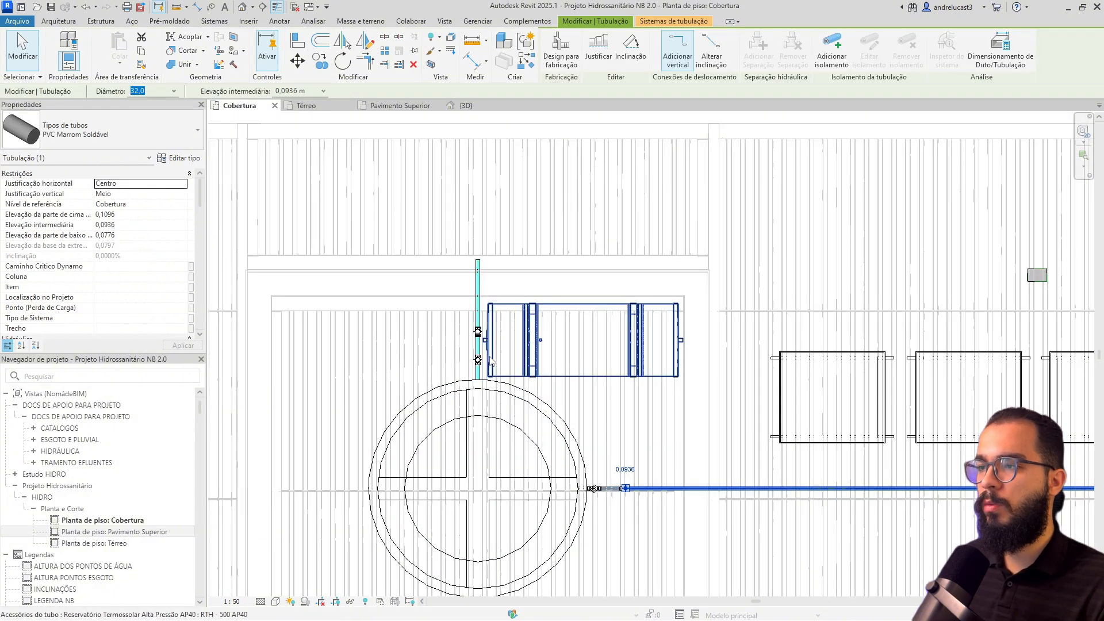
{"action": "scroll", "coordinate": [489, 361], "scroll_direction": "up", "scroll_amount": 2}
{"action": "left_click", "coordinate": [470, 276]}
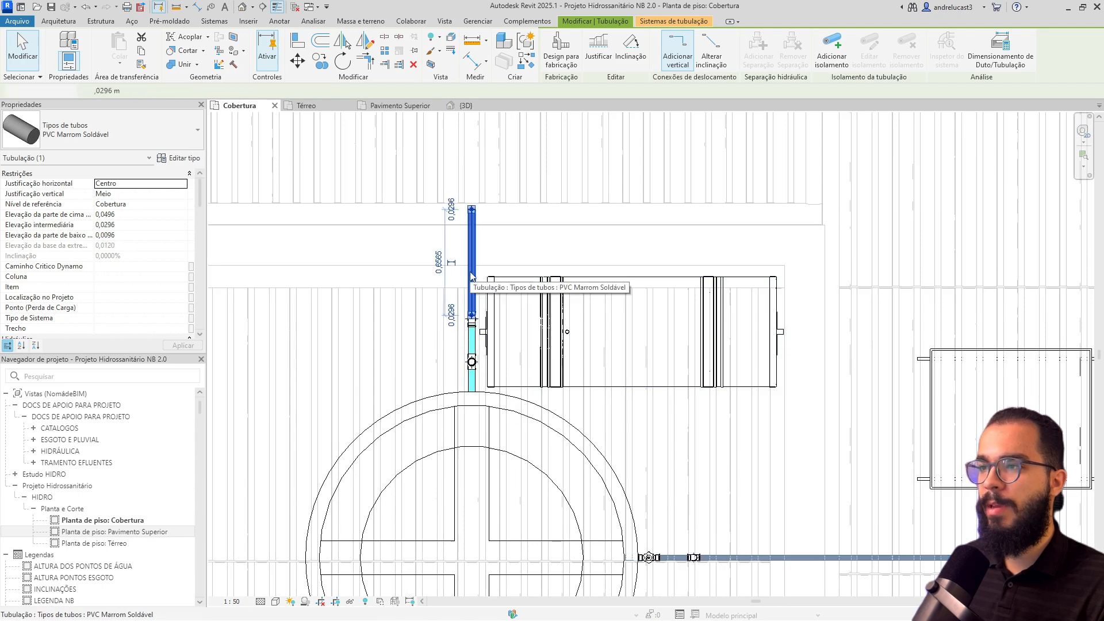
{"action": "scroll", "coordinate": [472, 298], "scroll_direction": "down", "scroll_amount": 1}
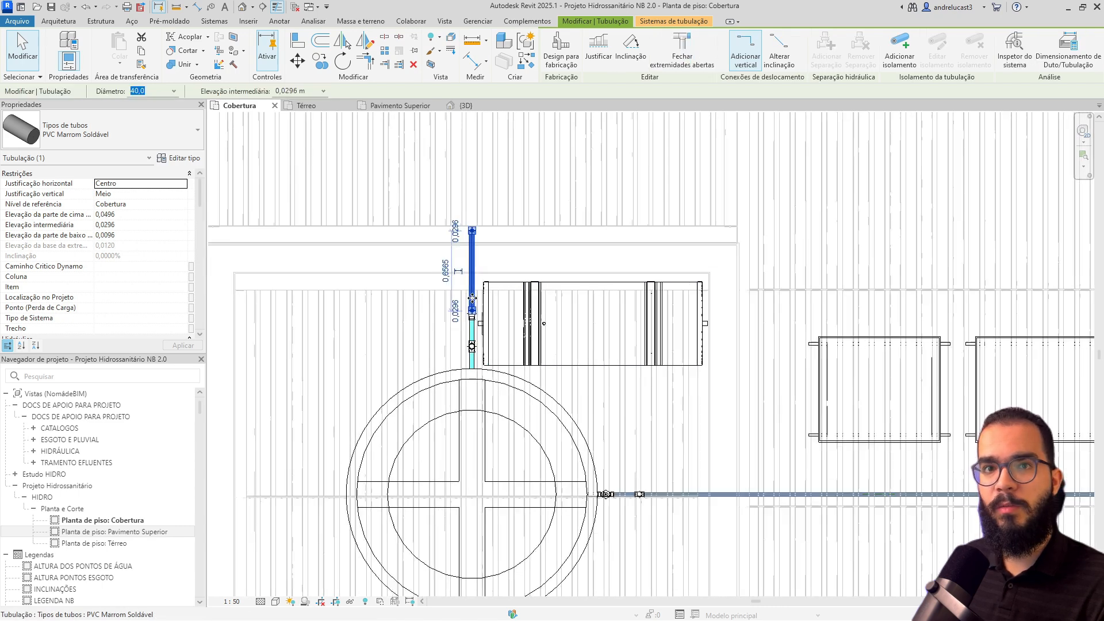
{"action": "scroll", "coordinate": [472, 298], "scroll_direction": "down", "scroll_amount": 1}
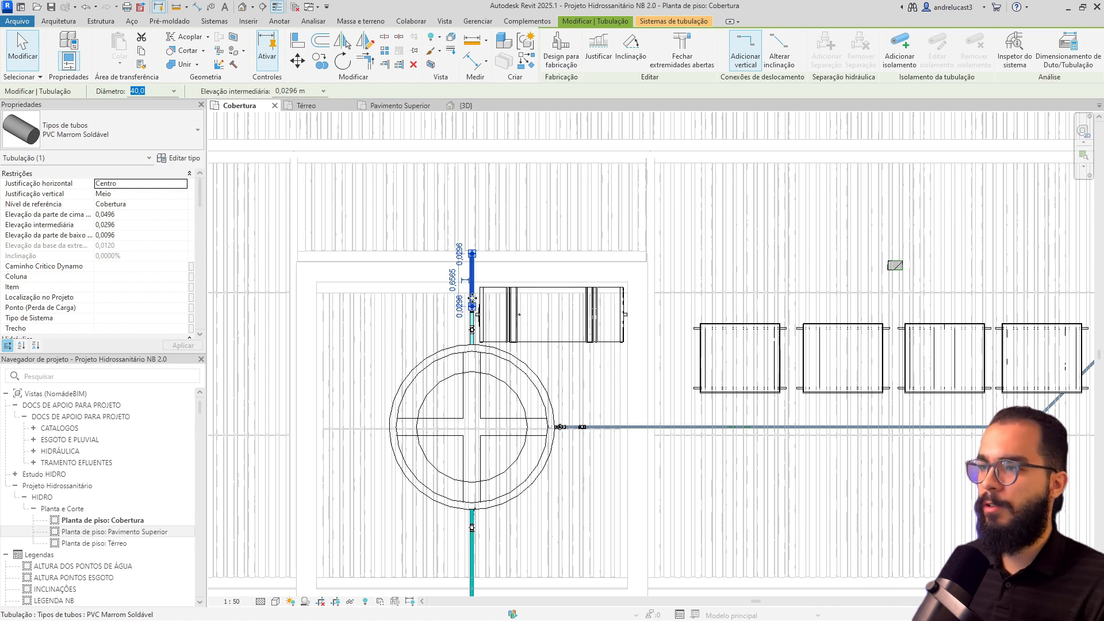
{"action": "middle_click_drag", "start_coordinate": [488, 426], "coordinate": [513, 333]}
{"action": "key", "text": "Escape"}
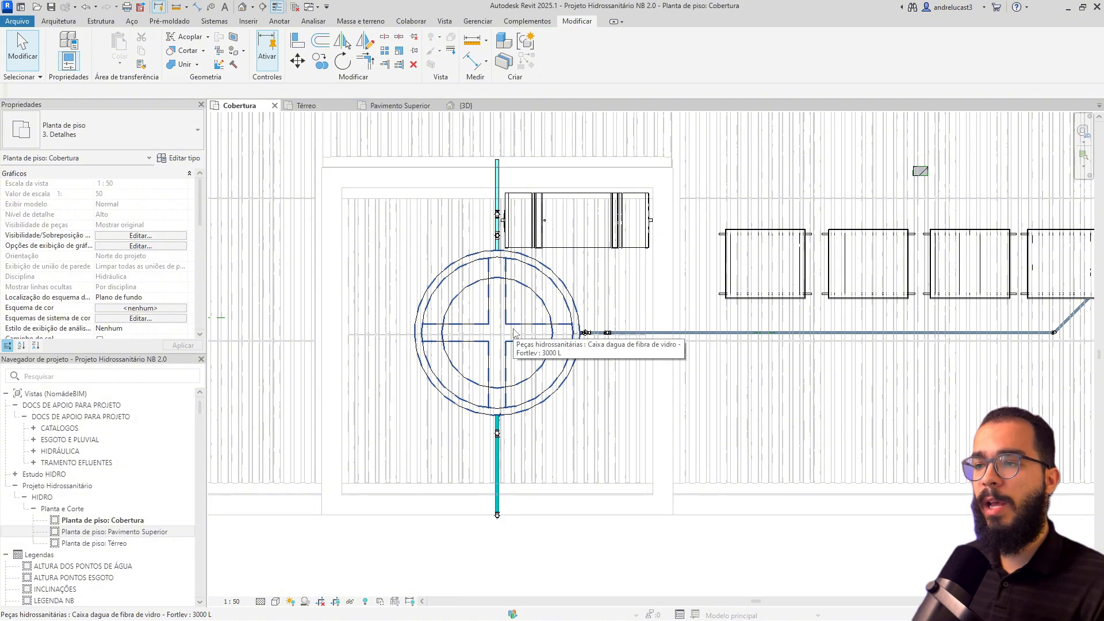
{"action": "left_click", "coordinate": [513, 332]}
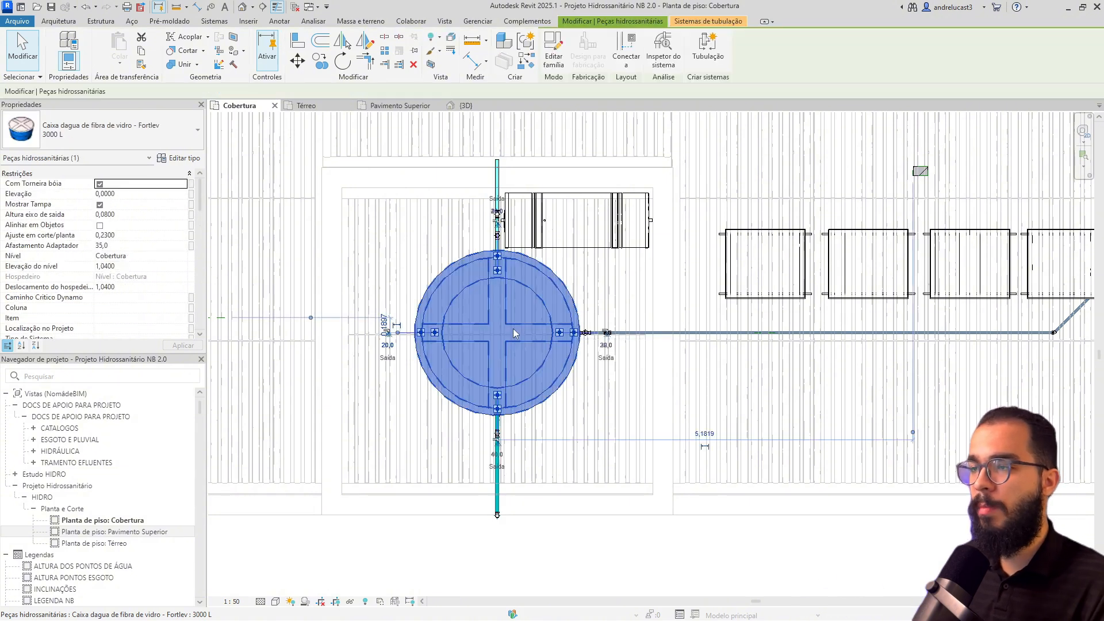
{"action": "left_click", "coordinate": [577, 246]}
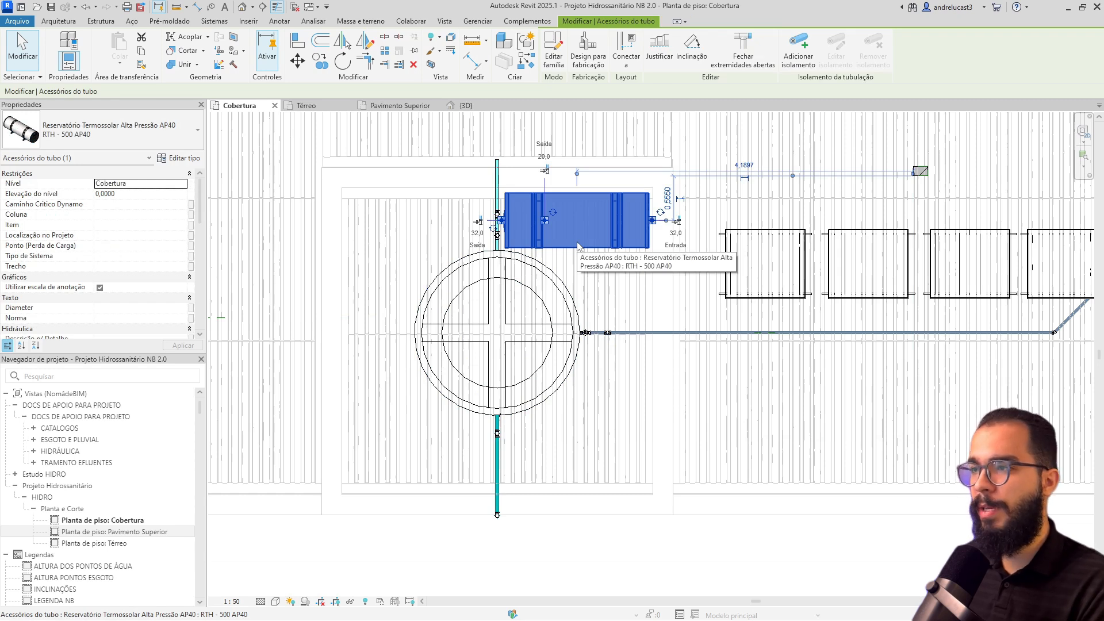
- Move the 3000 L water tank with its adjoining valves and fittings away from the thermal reservoir, toward the enclosure's lower-left corner in plan
{"action": "left_click_drag", "start_coordinate": [356, 179], "coordinate": [640, 465]}
{"action": "left_click_drag", "start_coordinate": [361, 175], "coordinate": [613, 426]}
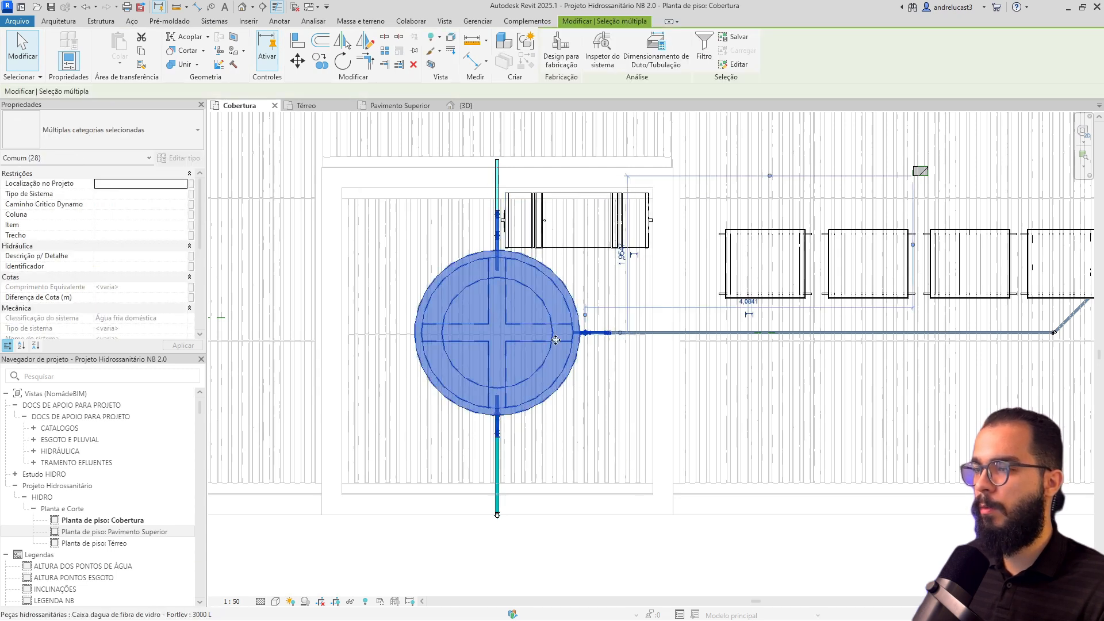
{"action": "left_click_drag", "start_coordinate": [555, 384], "coordinate": [465, 460]}
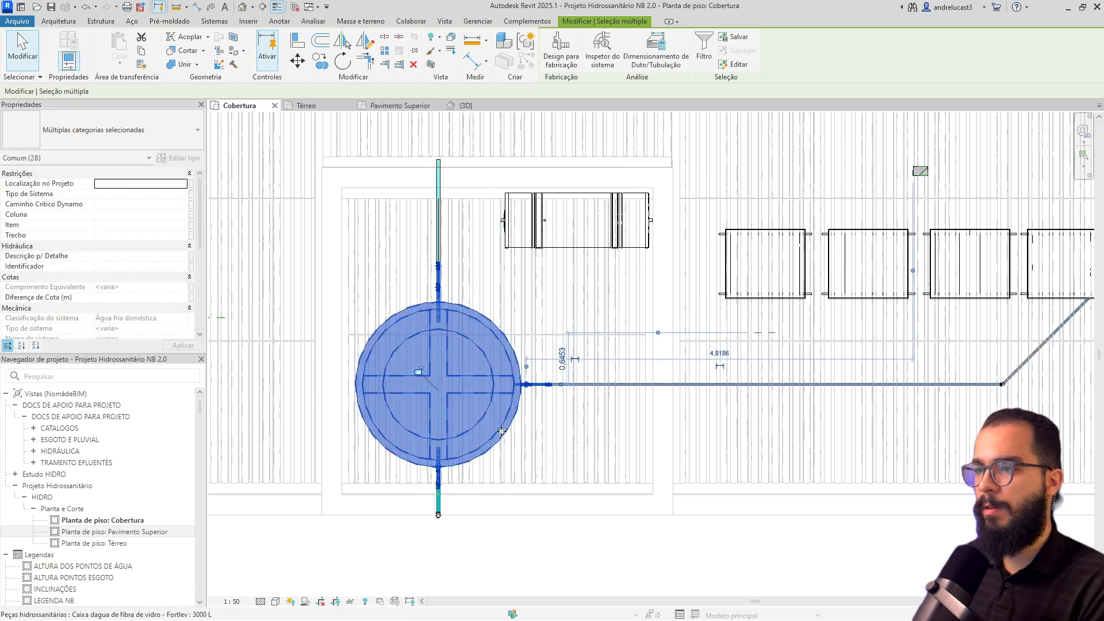
{"action": "key", "text": "Down"}
{"action": "key", "text": "Down"}
{"action": "key", "text": "Down"}
{"action": "key", "text": "Down"}
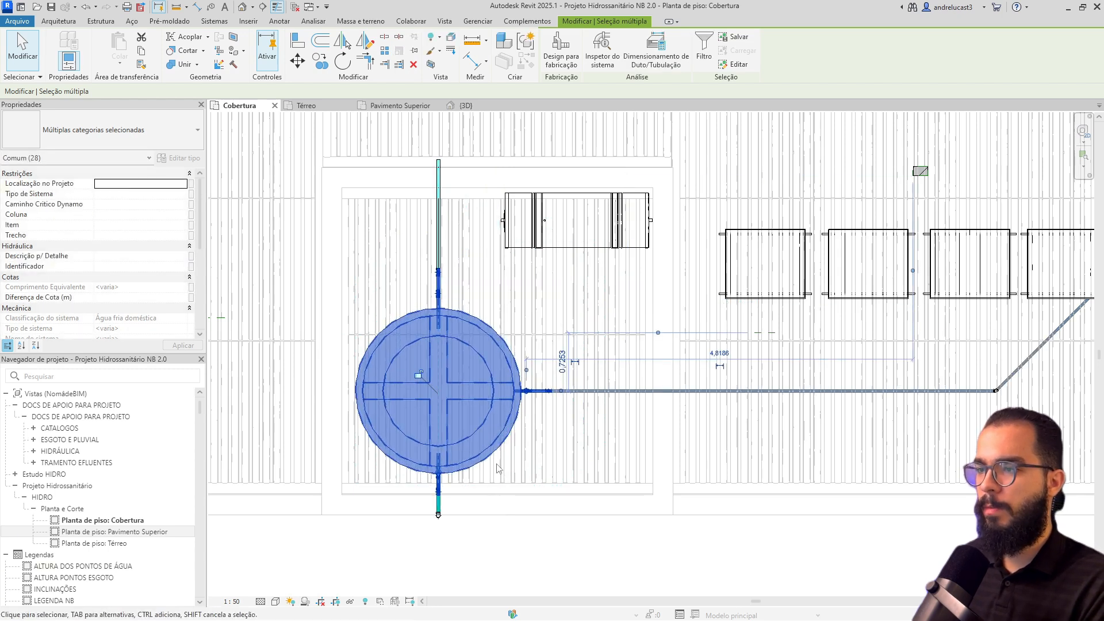
{"action": "key", "text": "Up"}
{"action": "key", "text": "Up"}
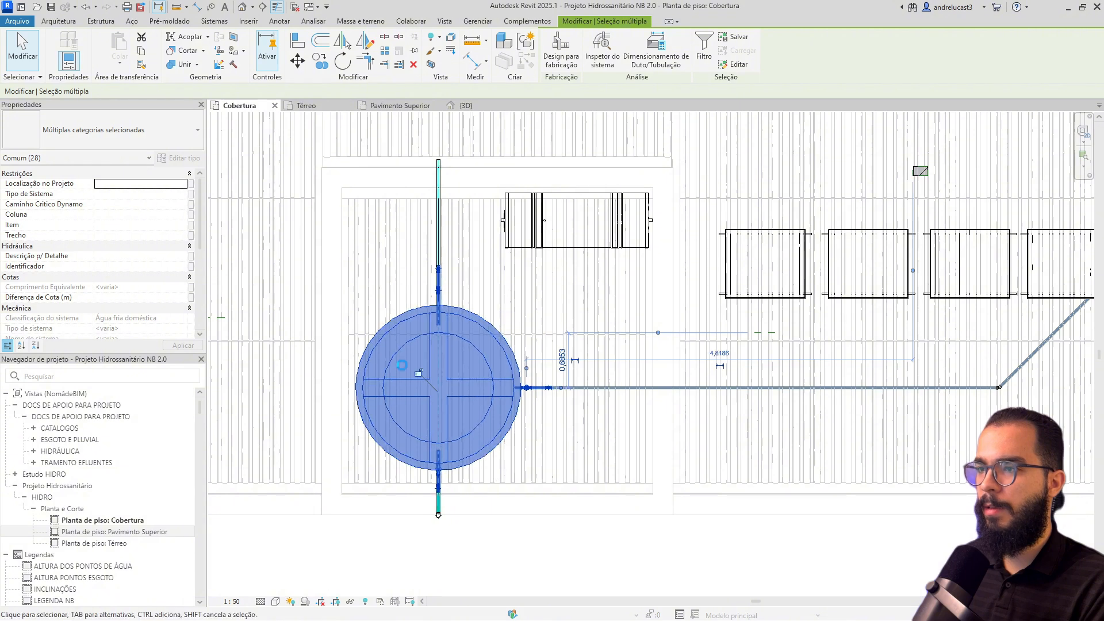
{"action": "key", "text": "Left"}
- Isolate the tank assembly in a 3D section box, reset the temporary hide/isolate, and inspect the tank's outlets from several sides
{"action": "left_click", "coordinate": [430, 64]}
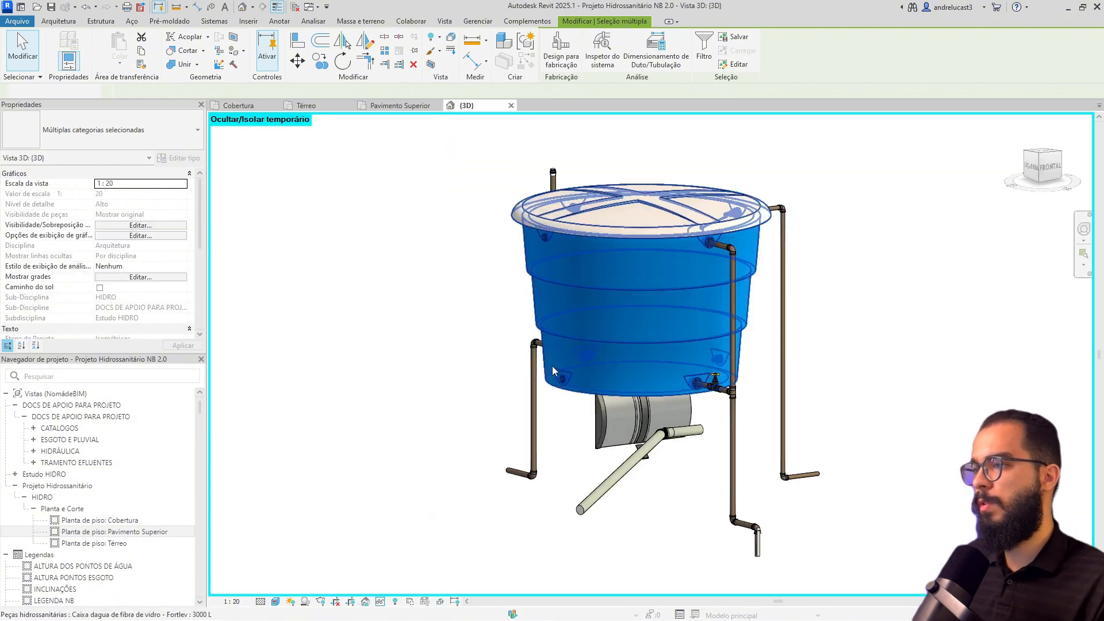
{"action": "key", "text": "h"}
{"action": "key", "text": "r"}
{"action": "middle_click_drag", "start_coordinate": [496, 388], "coordinate": [509, 464], "text": "shift"}
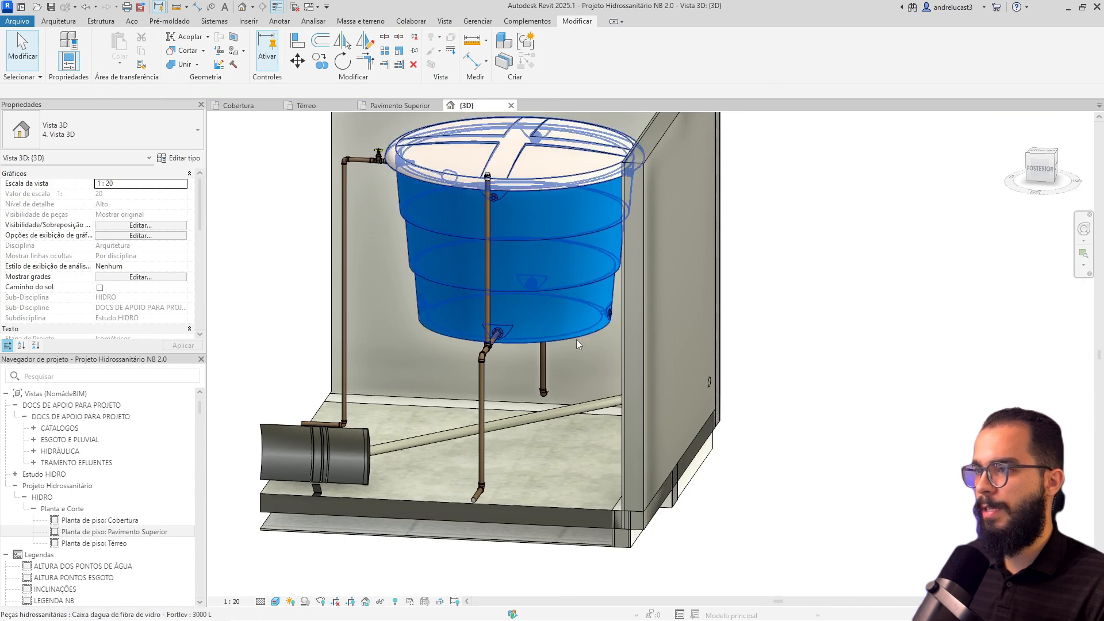
{"action": "left_click", "coordinate": [575, 338]}
{"action": "middle_click_drag", "start_coordinate": [576, 338], "coordinate": [661, 325], "text": "shift"}
{"action": "mouse_move", "coordinate": [485, 323]}
{"action": "middle_mouse_down", "text": "shift"}
{"action": "mouse_move", "coordinate": [520, 294]}
{"action": "mouse_move", "coordinate": [482, 305]}
{"action": "middle_mouse_up", "text": "shift"}
{"action": "middle_click_drag", "start_coordinate": [602, 264], "coordinate": [560, 375], "text": "shift"}
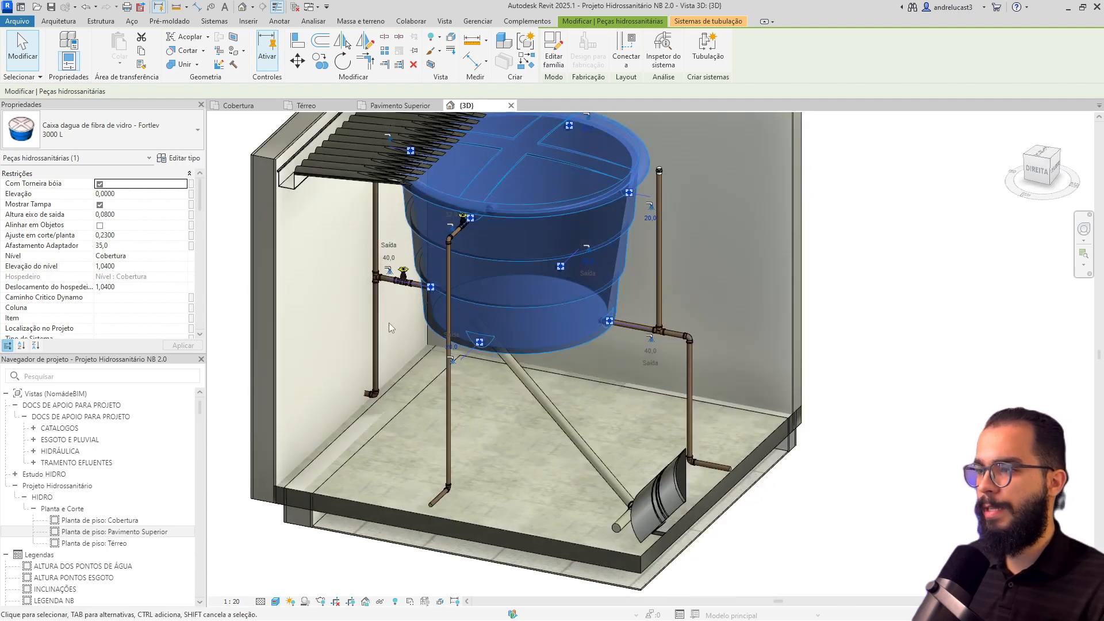
- In the Cobertura floor plan, shorten the 40 mm outlet pipe above the tank's valve to about 0.30 m
{"action": "left_click", "coordinate": [260, 108]}
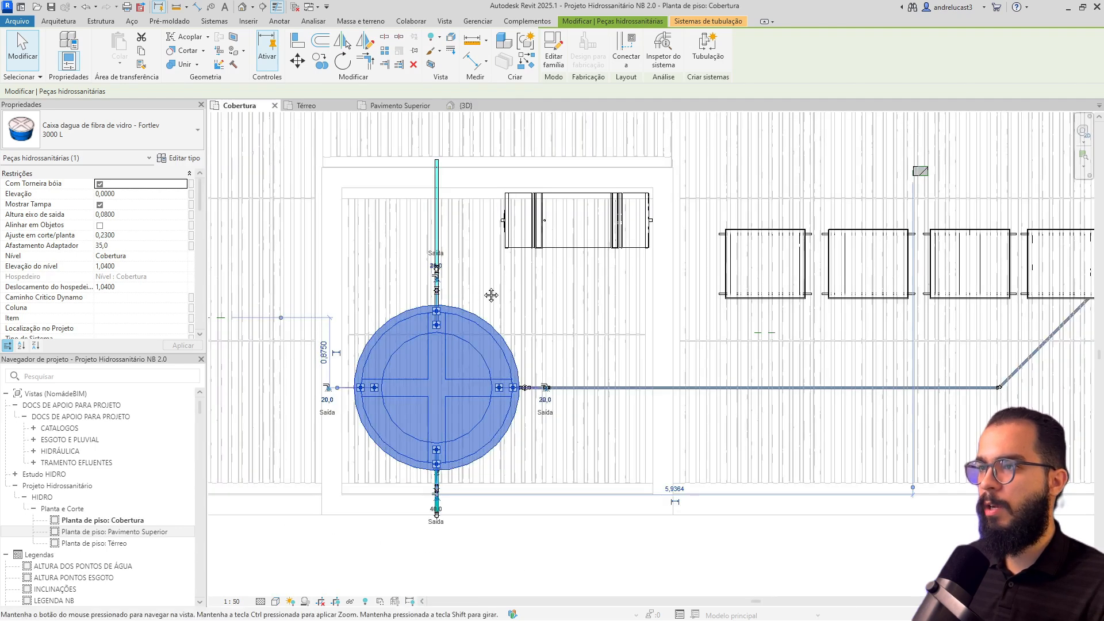
{"action": "middle_click_drag", "start_coordinate": [490, 296], "coordinate": [508, 418]}
{"action": "left_click", "coordinate": [454, 358]}
{"action": "left_click", "coordinate": [455, 362]}
{"action": "scroll", "coordinate": [455, 362], "scroll_direction": "up", "scroll_amount": 3}
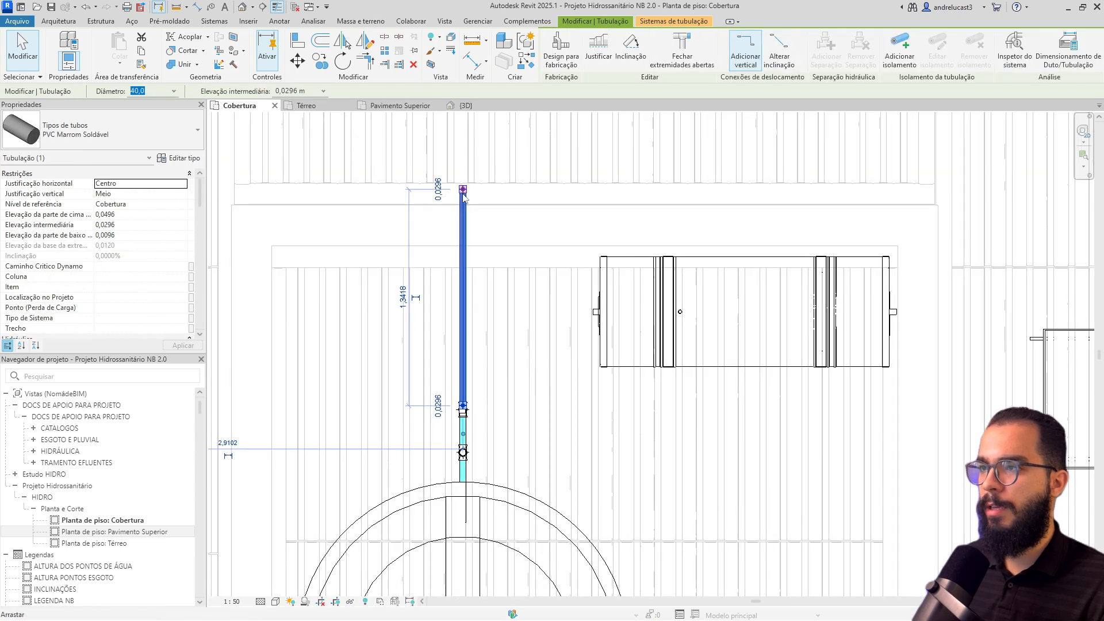
{"action": "left_click_drag", "start_coordinate": [463, 195], "coordinate": [466, 362]}
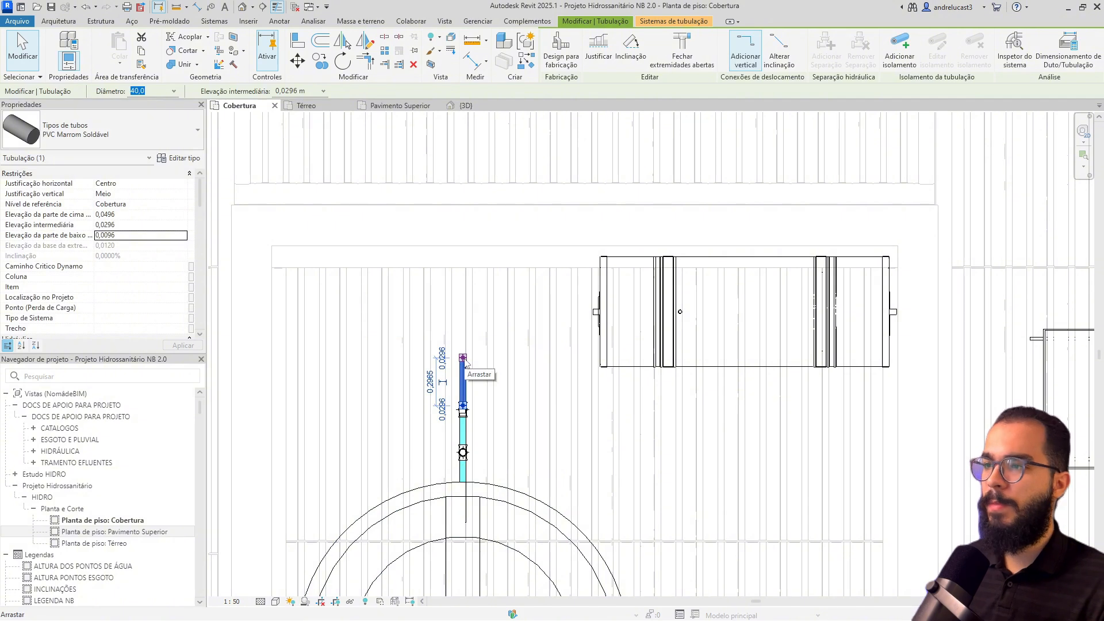
- Draw a new vertical run of 40 mm pipe in plan from the shortened pipe's open end to just inside the enclosure's upper edge
{"action": "right_click", "coordinate": [465, 361]}
{"action": "left_click", "coordinate": [500, 68]}
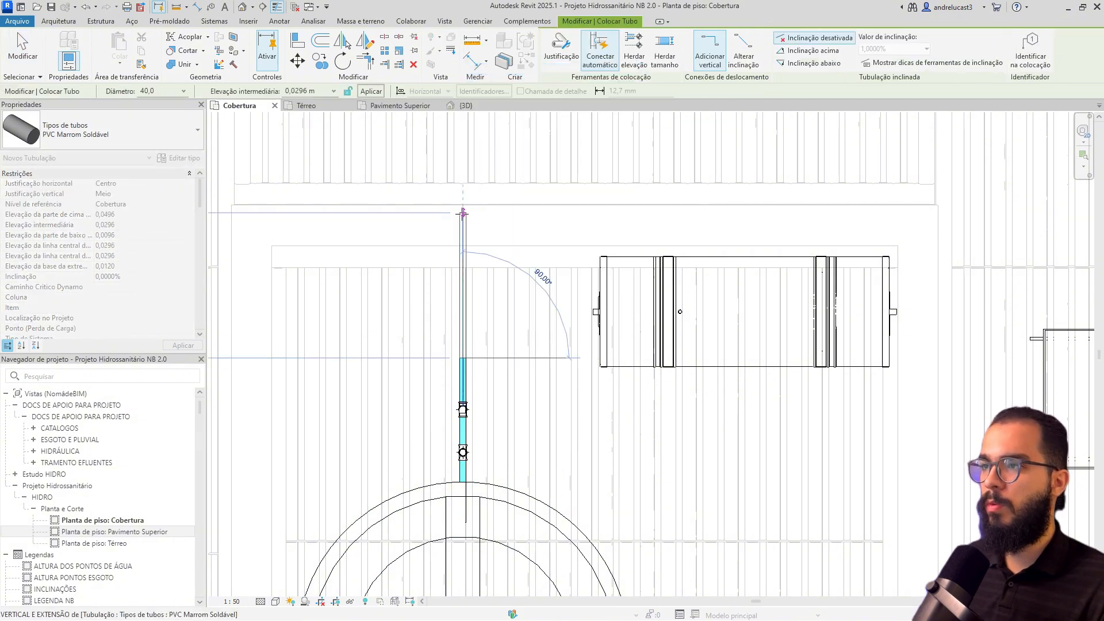
{"action": "left_click", "coordinate": [463, 213]}
{"action": "key", "text": "Escape"}
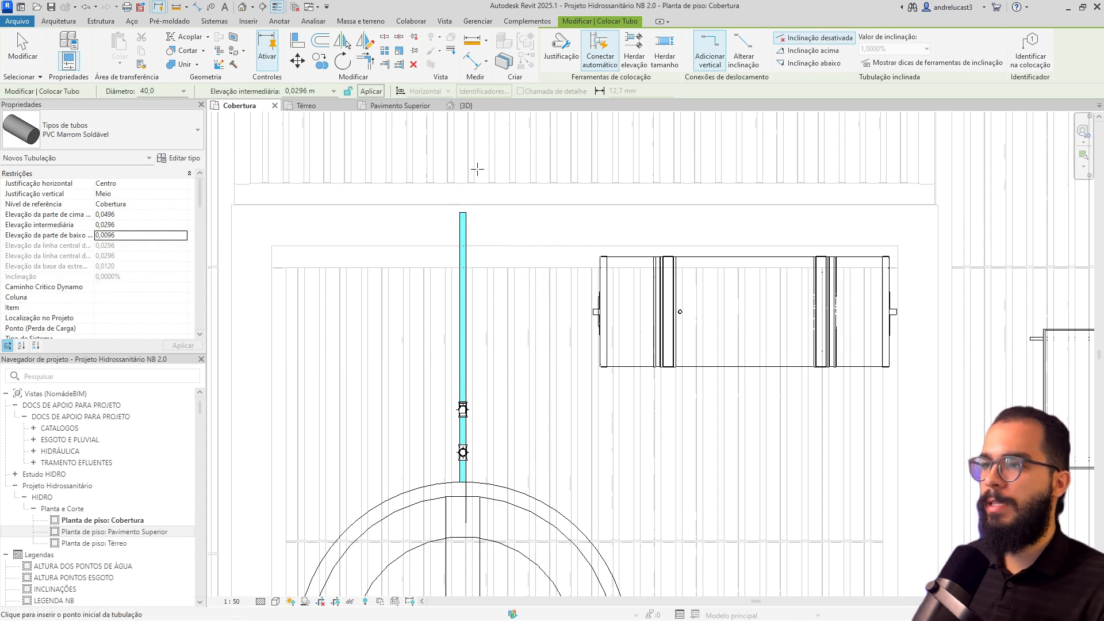
- Draw a perpendicular 40 mm branch about 0.30 m long from the outlet pipe toward the thermal reservoir
{"action": "left_click", "coordinate": [462, 328]}
{"action": "left_click", "coordinate": [514, 328]}
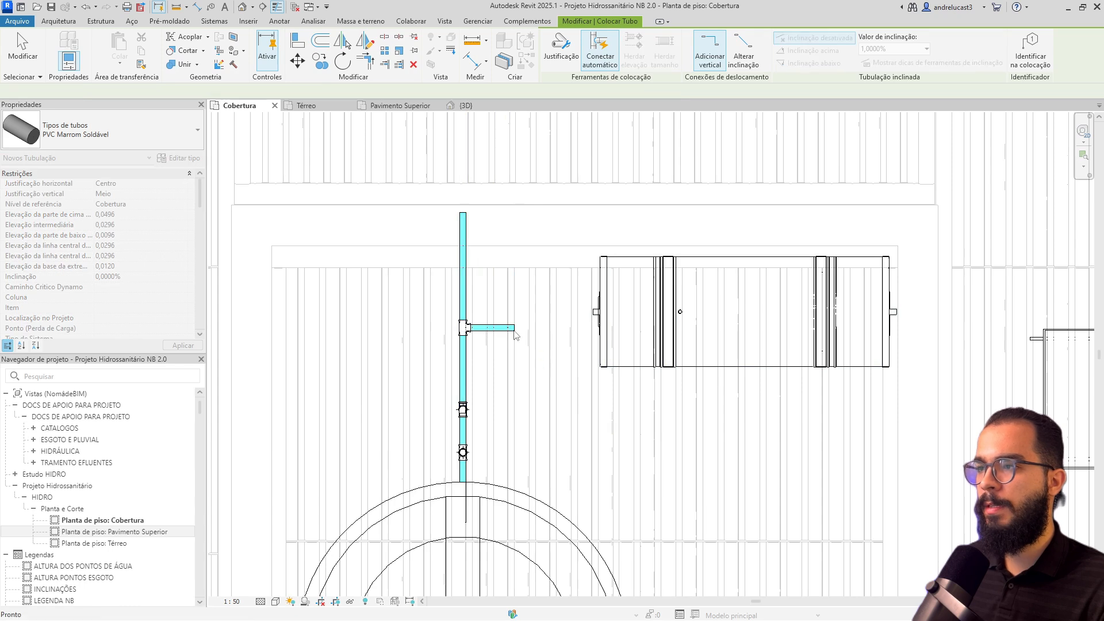
{"action": "key", "text": "Escape"}
{"action": "key", "text": "Escape"}
- Rotate the thermal reservoir 180° so its inlet faces the branch pipe, and move it to line the inlet up with the branch
{"action": "left_click", "coordinate": [603, 320]}
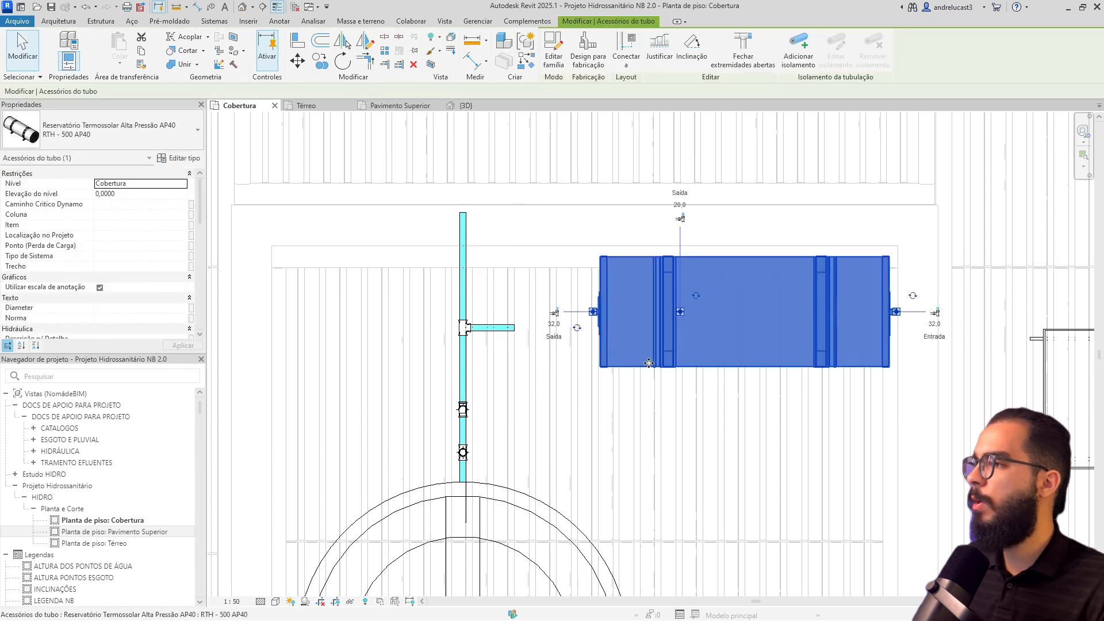
{"action": "middle_click_drag", "start_coordinate": [603, 319], "coordinate": [551, 333]}
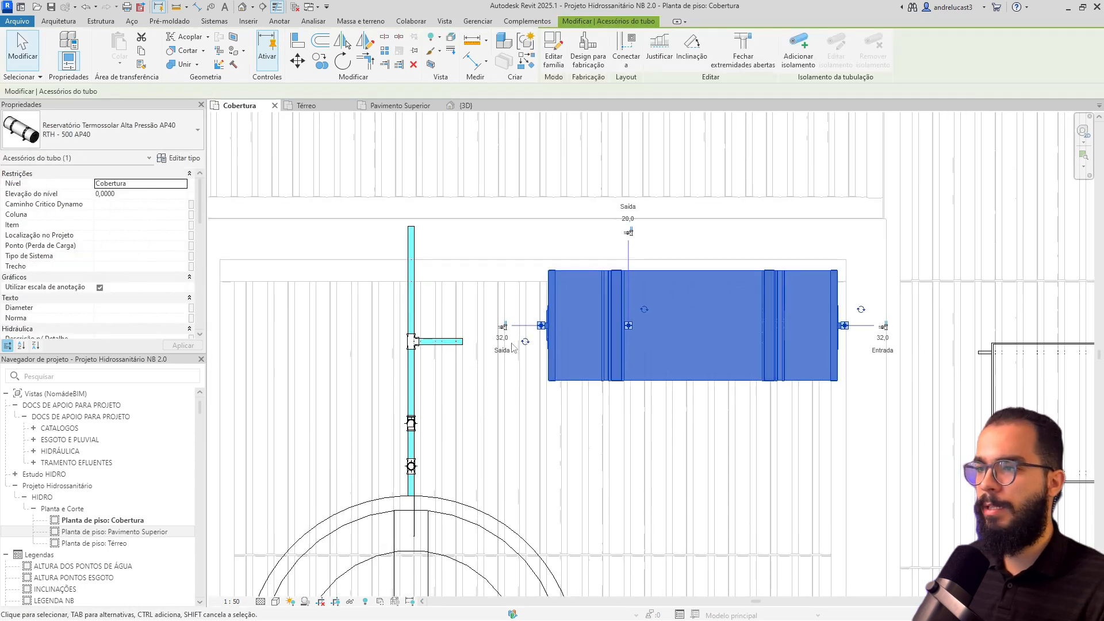
{"action": "left_click", "coordinate": [493, 345]}
{"action": "left_click", "coordinate": [568, 340]}
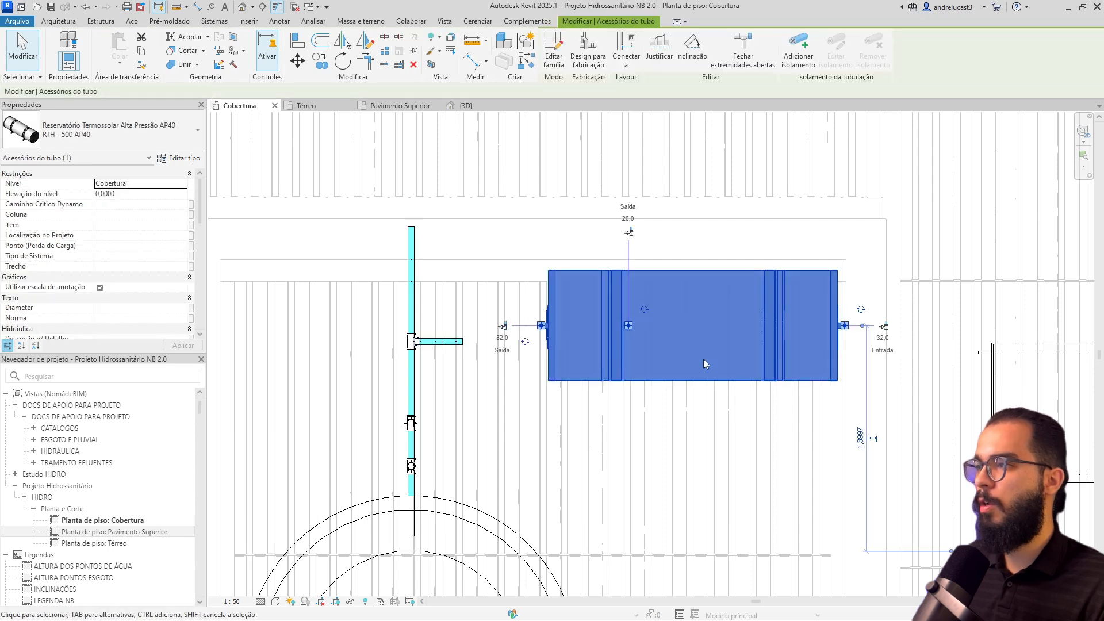
{"action": "middle_click_drag", "start_coordinate": [923, 357], "coordinate": [707, 364]}
{"action": "scroll", "coordinate": [554, 342], "scroll_direction": "up", "scroll_amount": 2}
{"action": "scroll", "coordinate": [553, 343], "scroll_direction": "down", "scroll_amount": 2}
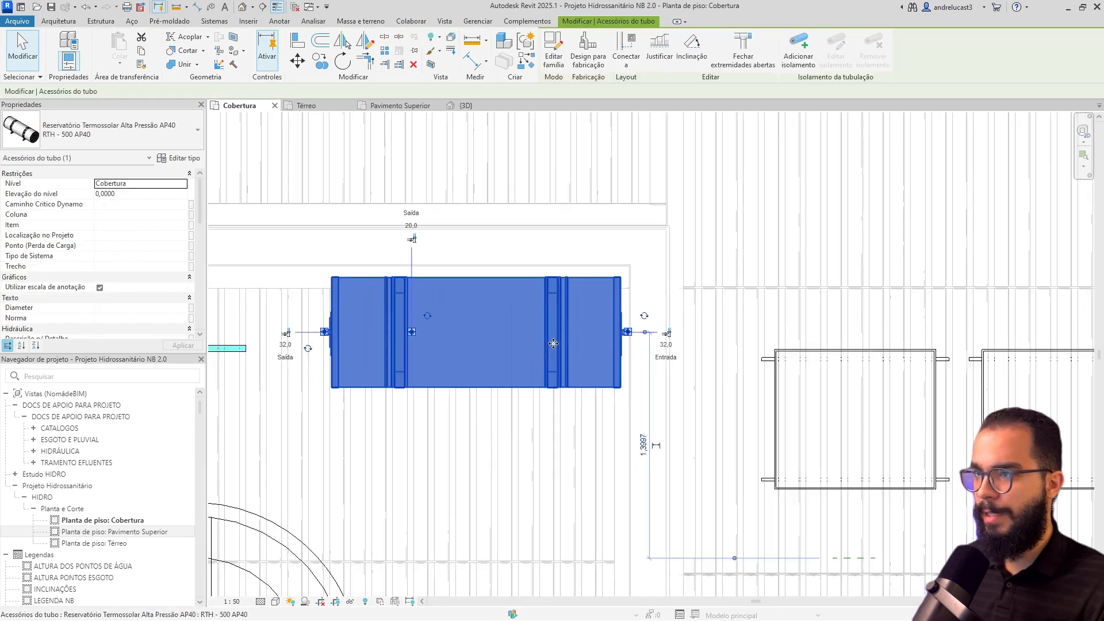
{"action": "key", "text": "space"}
{"action": "key", "text": "space"}
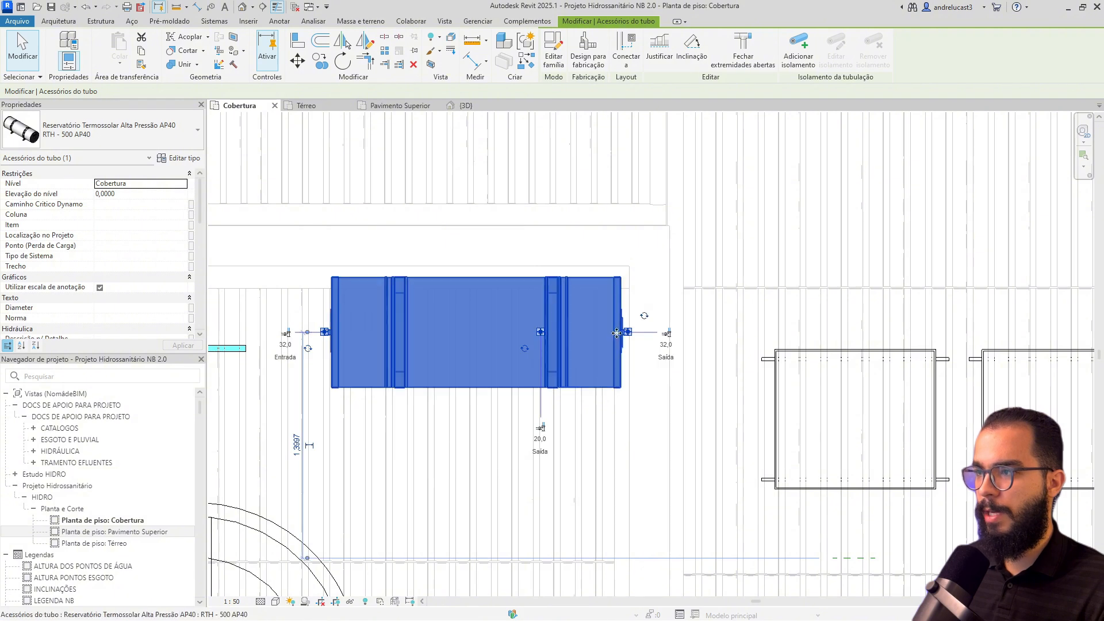
{"action": "left_click_drag", "start_coordinate": [617, 333], "coordinate": [587, 352]}
{"action": "left_click", "coordinate": [486, 429]}
- Check the diameter options available for the short branch pipe beside the thermal reservoir
{"action": "middle_click_drag", "start_coordinate": [483, 431], "coordinate": [697, 432]}
{"action": "left_click", "coordinate": [437, 349]}
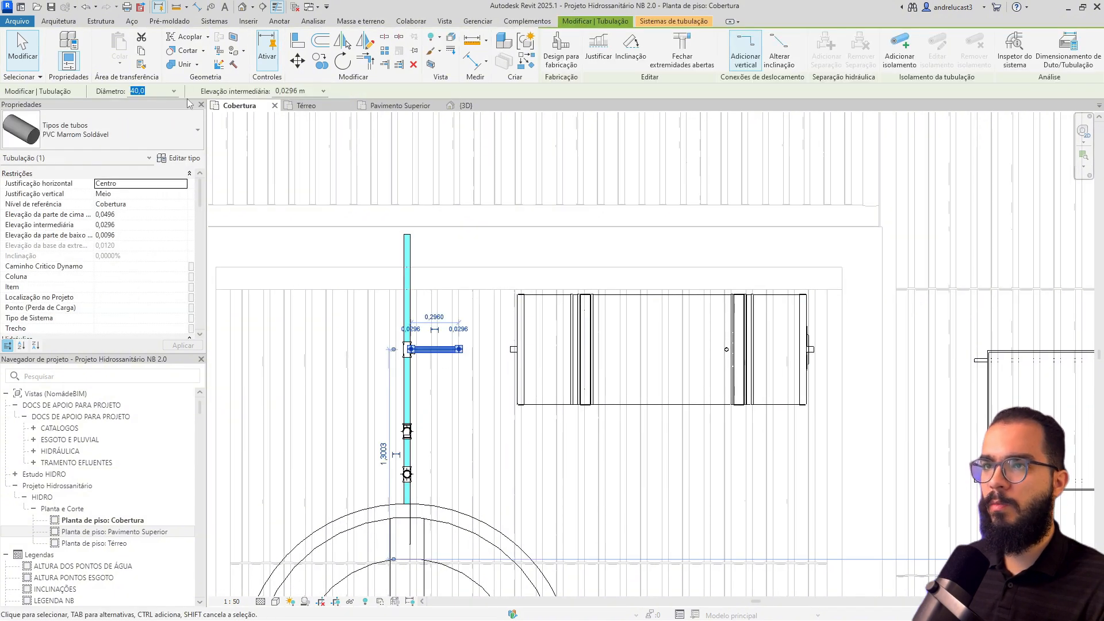
{"action": "left_click", "coordinate": [174, 91]}
{"action": "left_click", "coordinate": [135, 120]}
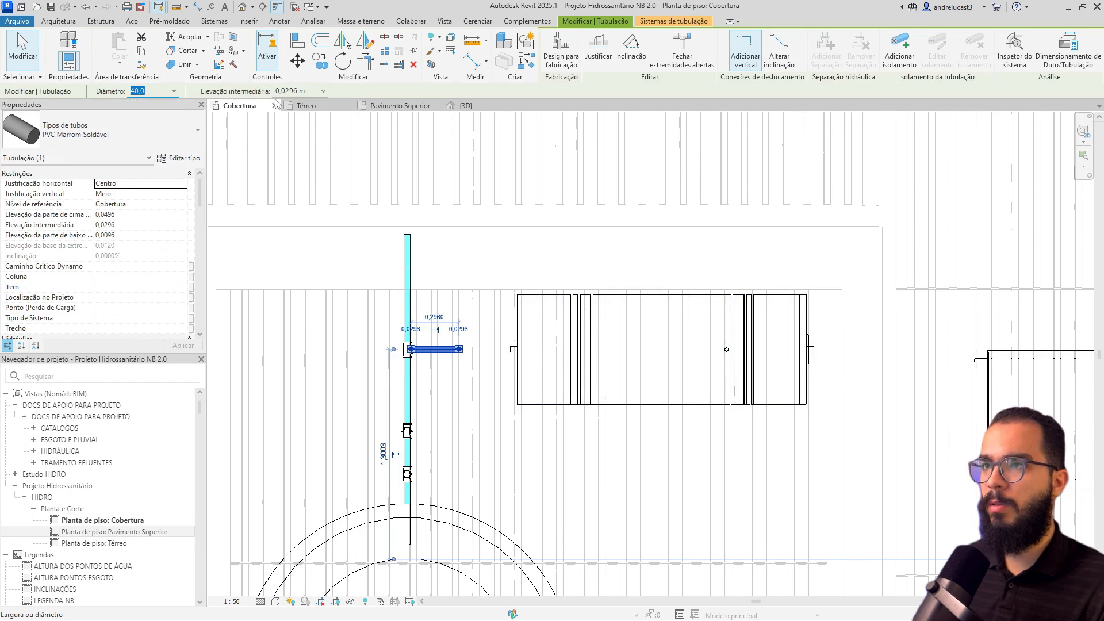
{"action": "key", "text": "Escape"}
{"action": "scroll", "coordinate": [395, 232], "scroll_direction": "down", "scroll_amount": 3}
- Unhide the hidden section box in the 3D view and leave the reveal-hidden-elements mode
{"action": "left_click", "coordinate": [466, 106]}
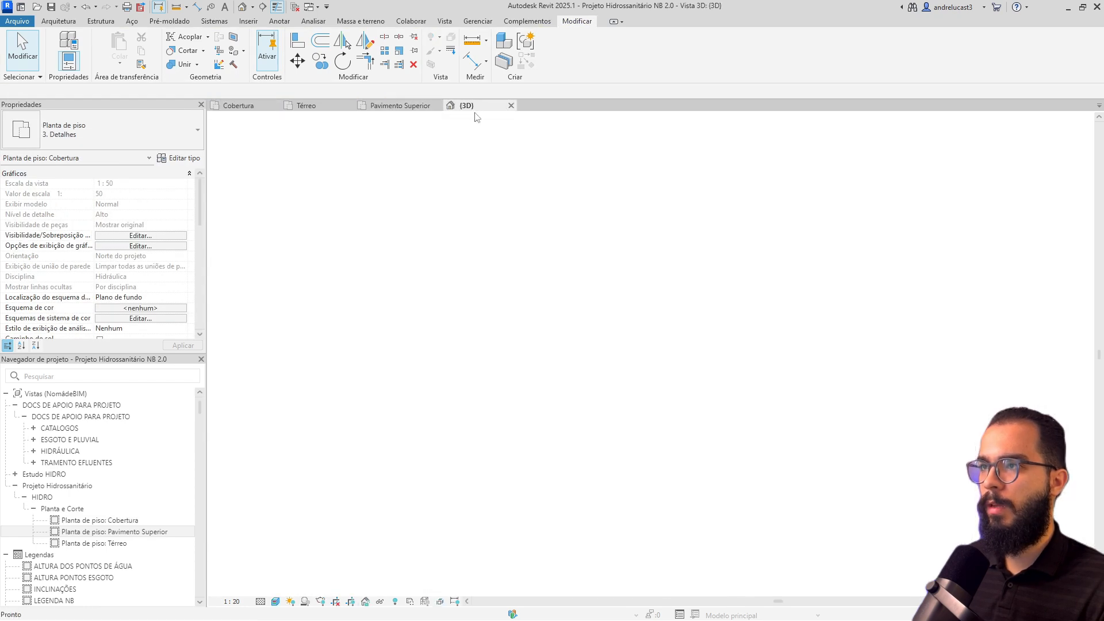
{"action": "scroll", "coordinate": [736, 353], "scroll_direction": "down", "scroll_amount": 2}
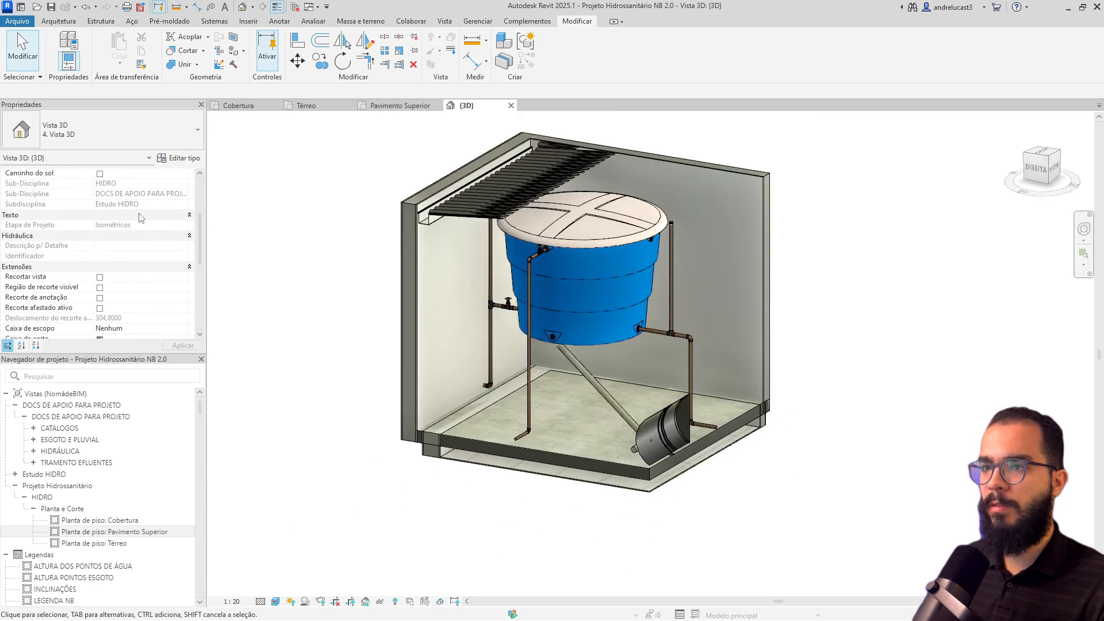
{"action": "scroll", "coordinate": [141, 217], "scroll_direction": "down", "scroll_amount": 5}
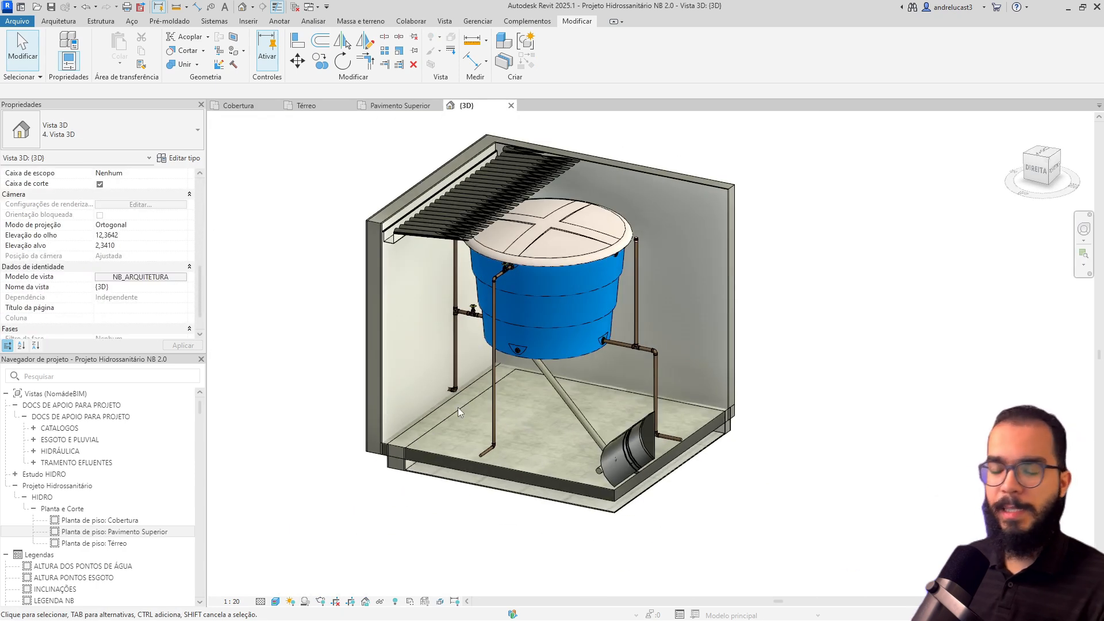
{"action": "left_click", "coordinate": [396, 602]}
{"action": "left_click", "coordinate": [511, 493]}
{"action": "right_click", "coordinate": [512, 496]}
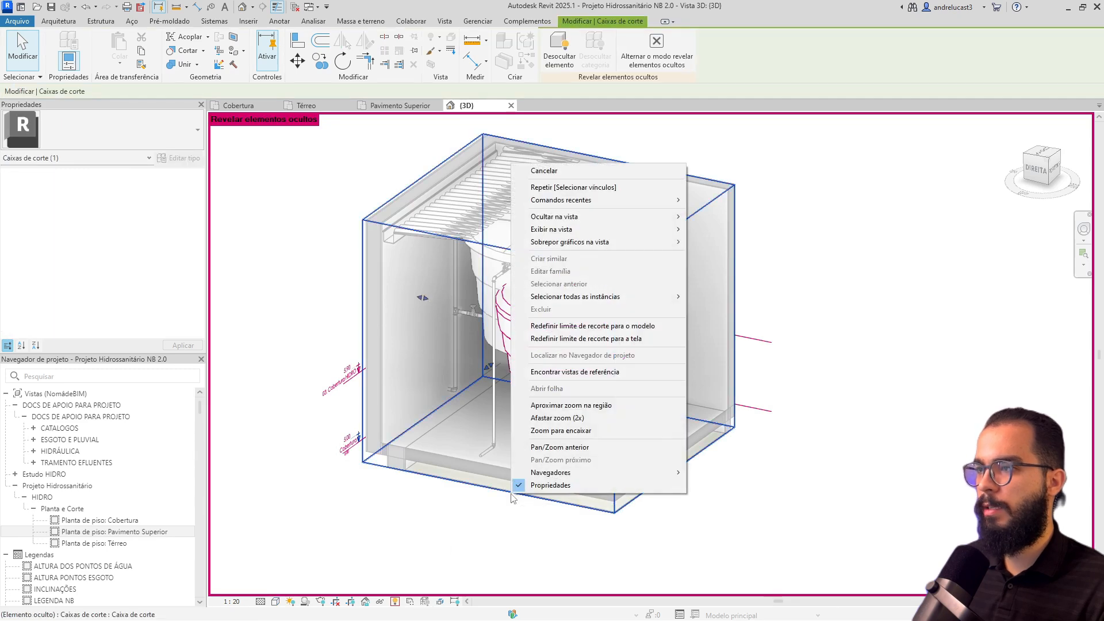
{"action": "mouse_move", "coordinate": [600, 230]}
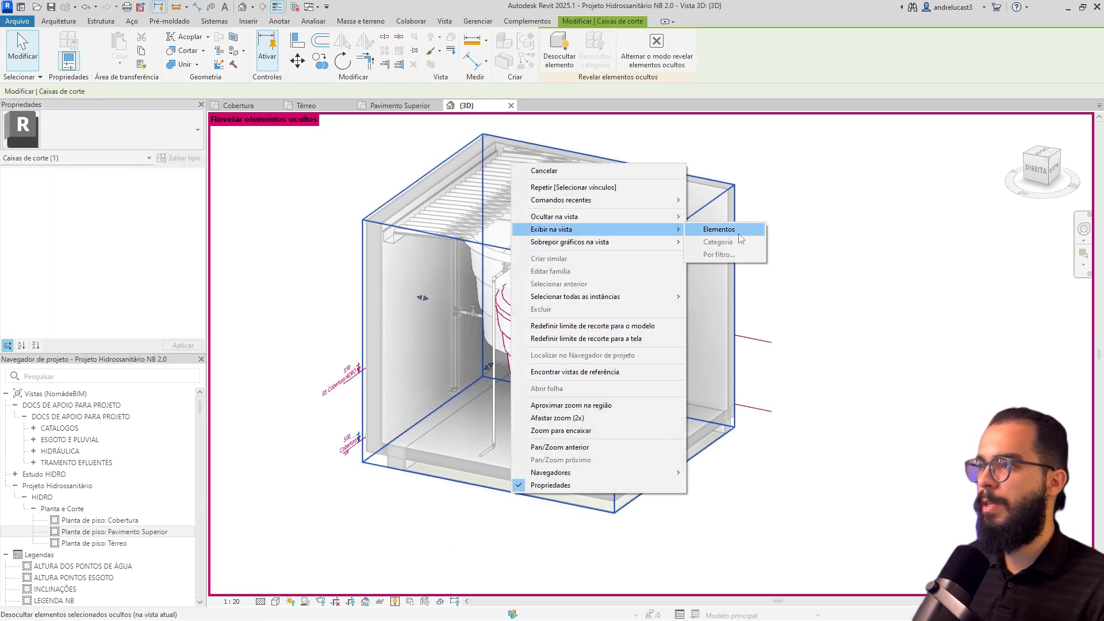
{"action": "left_click", "coordinate": [719, 229]}
{"action": "left_click", "coordinate": [395, 601]}
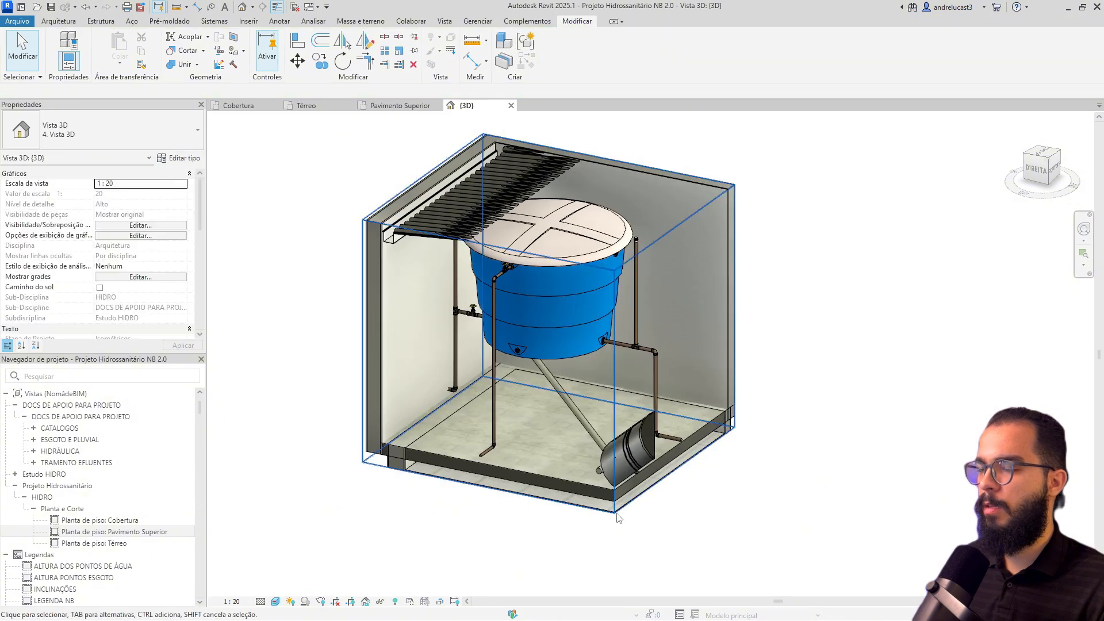
- Enlarge the 3D section box so it encloses the whole thermal reservoir and the adjoining roof area with the solar collector
{"action": "left_click", "coordinate": [616, 513]}
{"action": "mouse_move", "coordinate": [674, 349]}
{"action": "left_mouse_down"}
{"action": "mouse_move", "coordinate": [735, 367]}
{"action": "mouse_move", "coordinate": [679, 367]}
{"action": "left_mouse_up"}
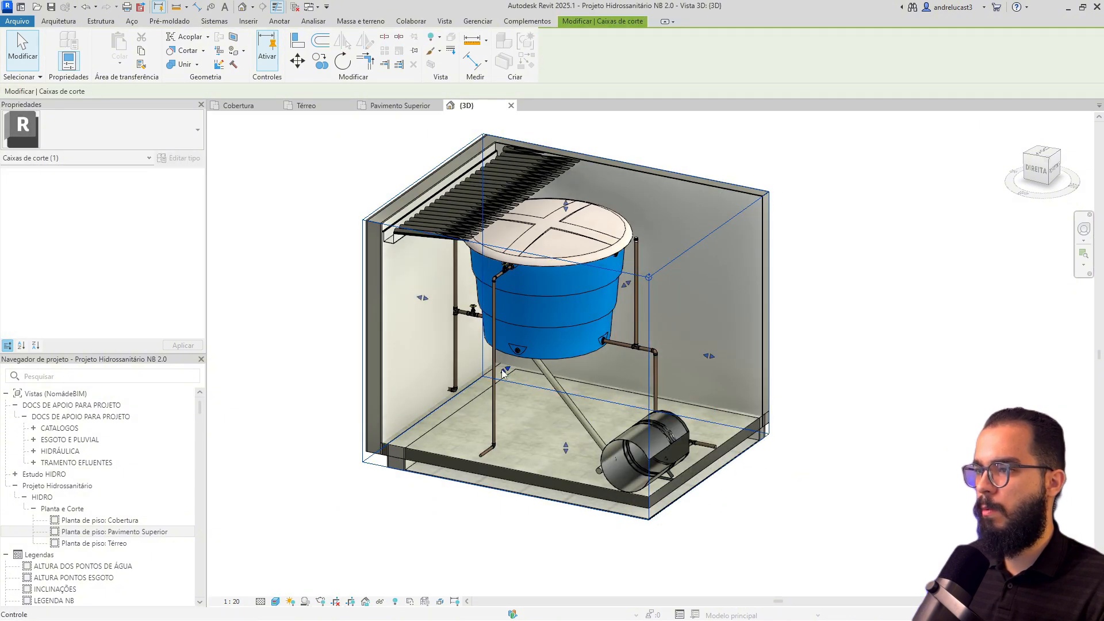
{"action": "left_click_drag", "start_coordinate": [503, 370], "coordinate": [390, 450]}
{"action": "middle_click_drag", "start_coordinate": [670, 500], "coordinate": [515, 437], "text": "shift"}
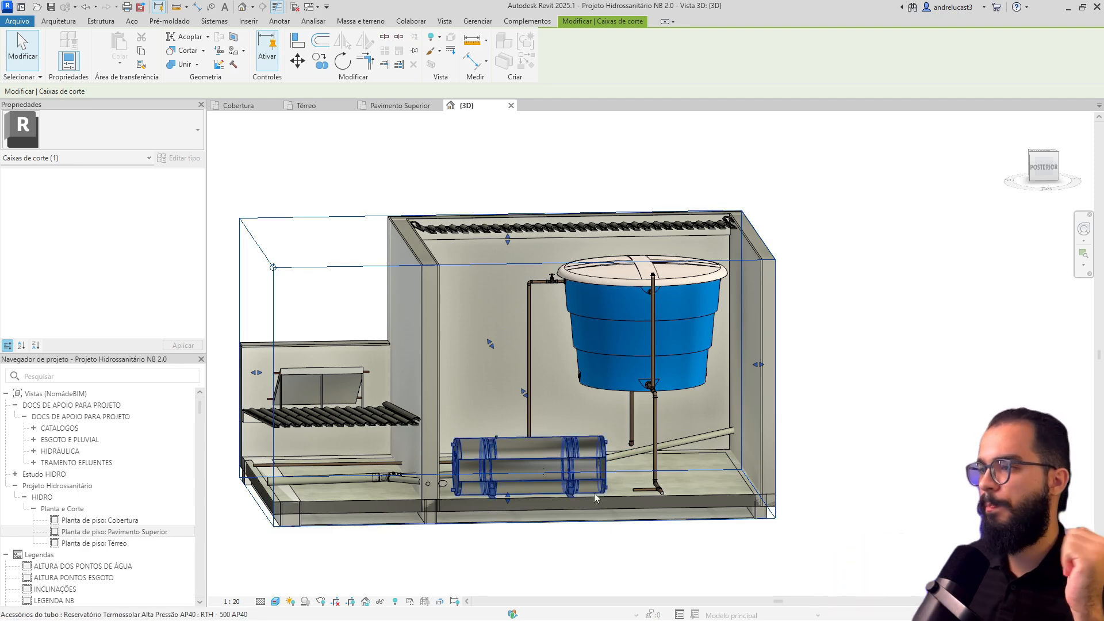
{"action": "middle_click_drag", "start_coordinate": [595, 498], "coordinate": [641, 494], "text": "shift"}
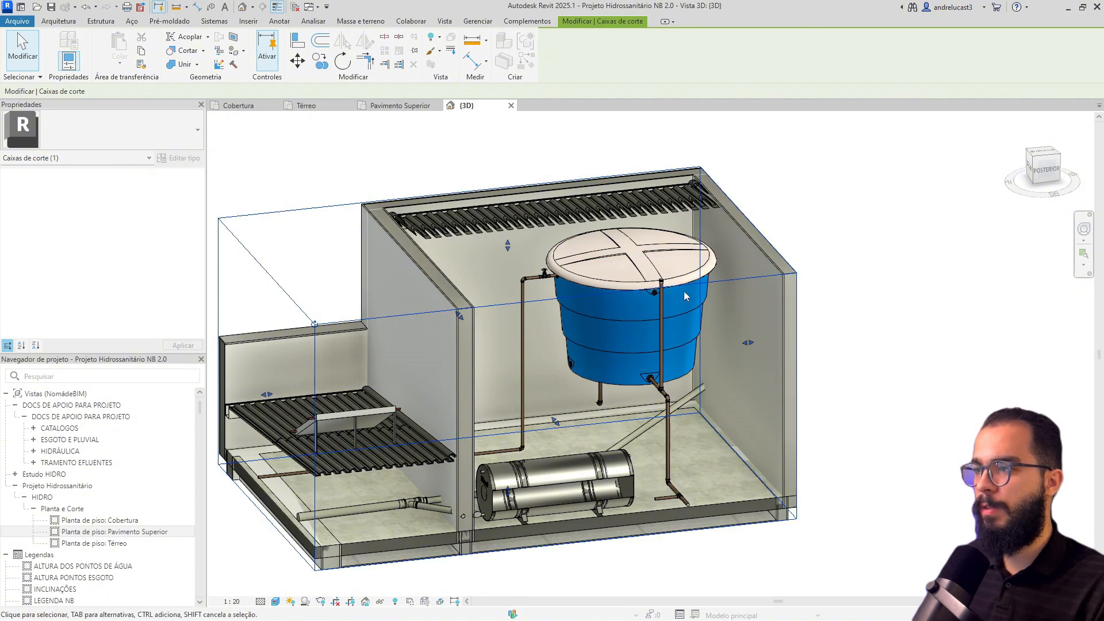
- Examine the ground-floor plan's kitchen supply pipe and the hatched shaft markers along the lower exterior wall
{"action": "left_click", "coordinate": [308, 106]}
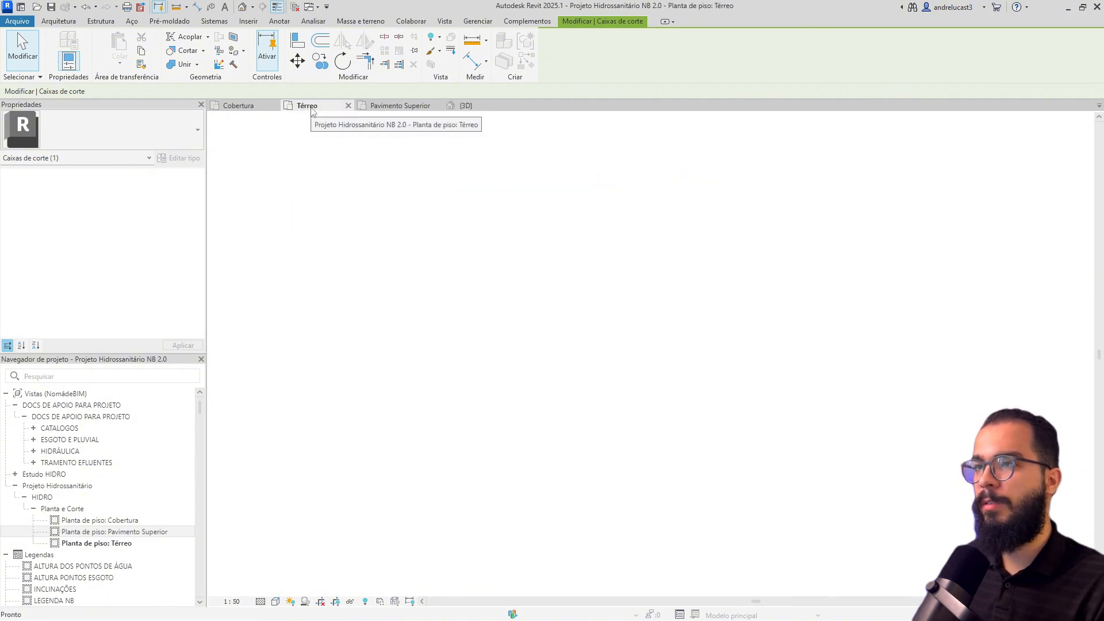
{"action": "scroll", "coordinate": [472, 312], "scroll_direction": "up", "scroll_amount": 8}
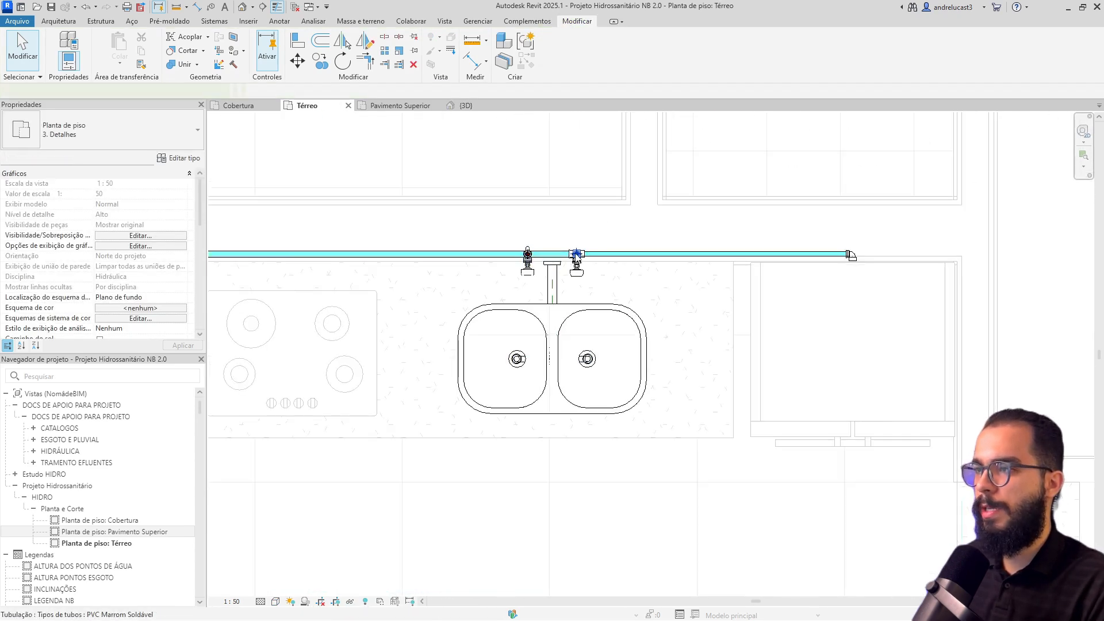
{"action": "scroll", "coordinate": [596, 294], "scroll_direction": "down", "scroll_amount": 5}
{"action": "middle_click_drag", "start_coordinate": [474, 277], "coordinate": [433, 354]}
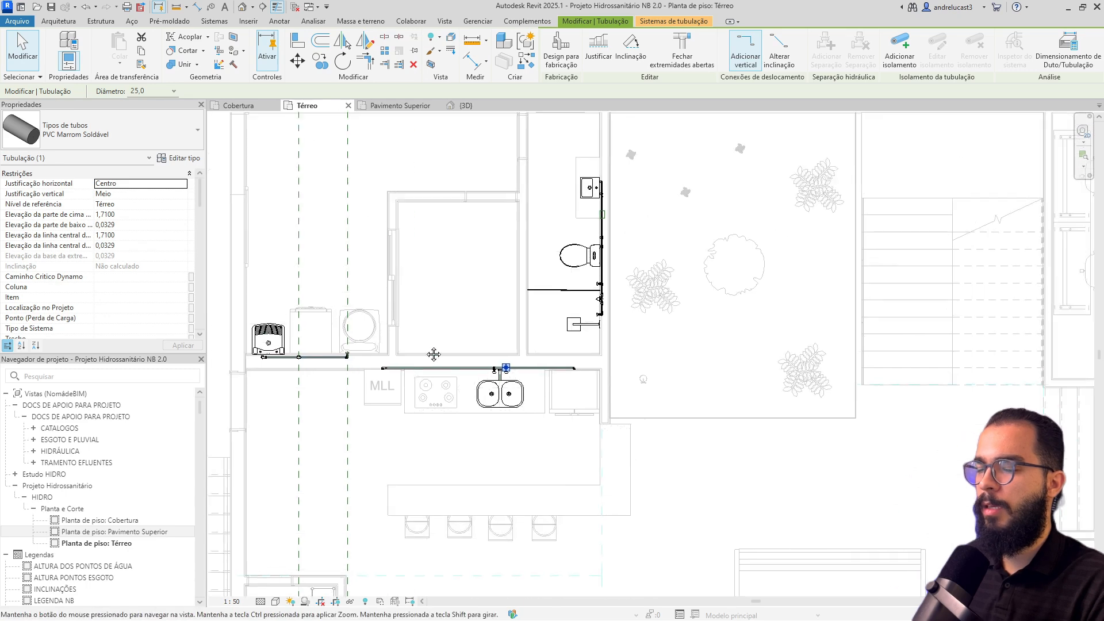
{"action": "scroll", "coordinate": [434, 354], "scroll_direction": "down", "scroll_amount": 4}
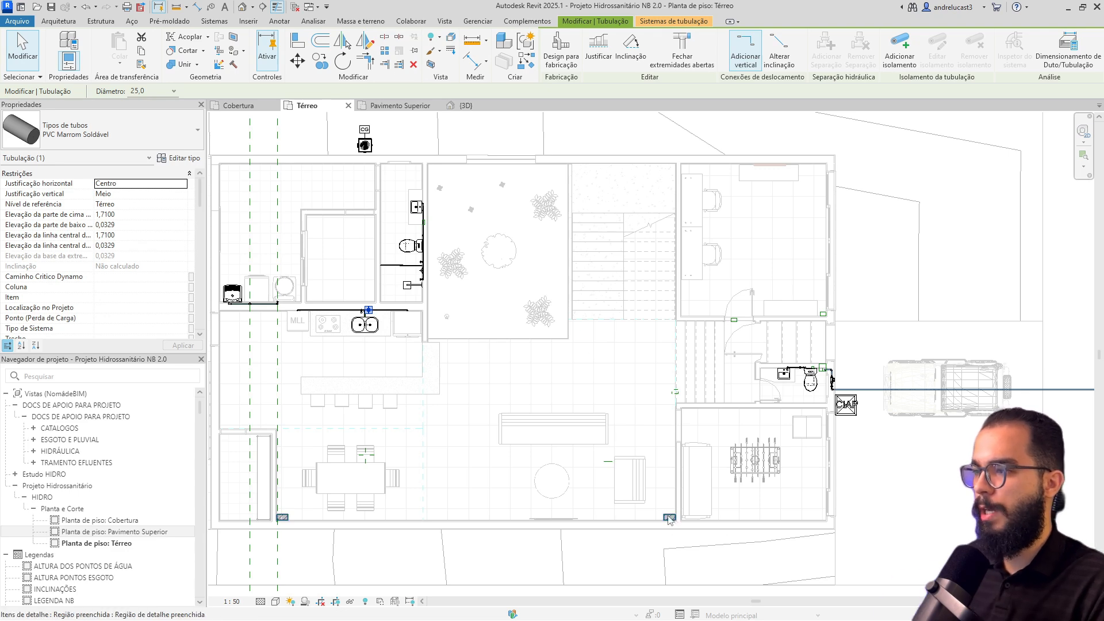
{"action": "middle_click_drag", "start_coordinate": [287, 525], "coordinate": [371, 505]}
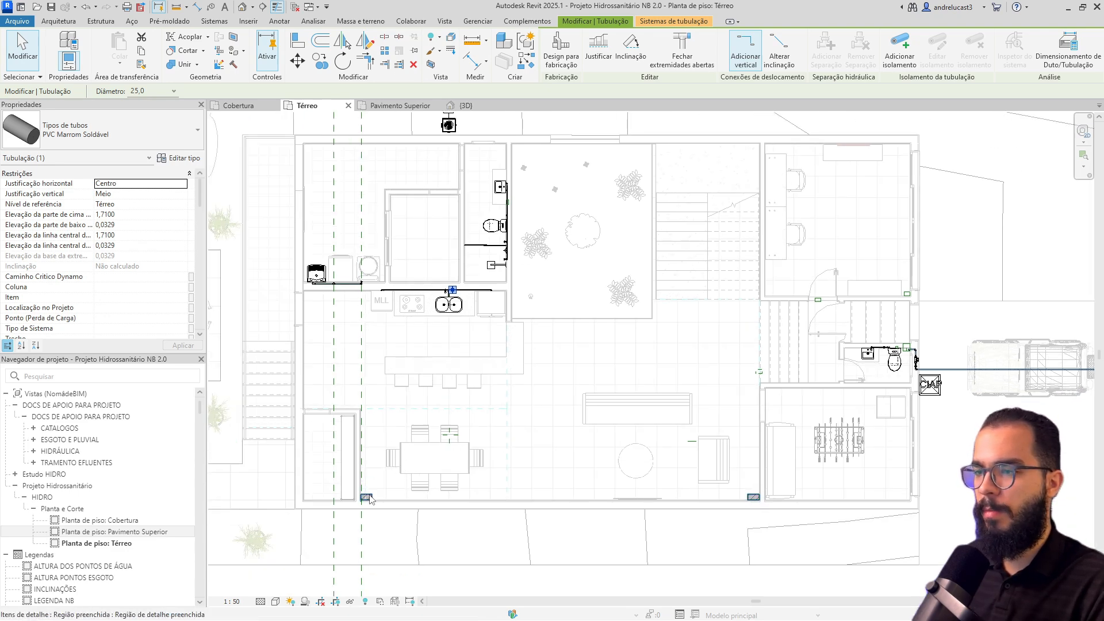
{"action": "left_click", "coordinate": [366, 497]}
{"action": "scroll", "coordinate": [370, 498], "scroll_direction": "up", "scroll_amount": 4}
{"action": "scroll", "coordinate": [380, 504], "scroll_direction": "down", "scroll_amount": 4}
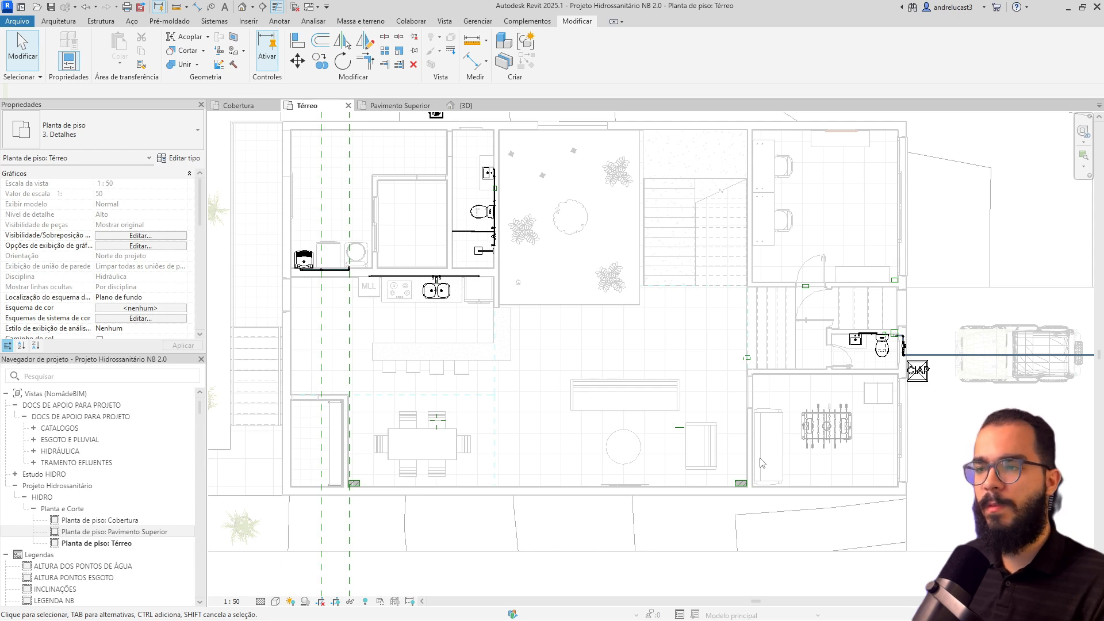
- Draw a vertical section line through the shower of the left bathroom on the upper-floor plan, and shorten its view depth to the shower partition
{"action": "left_click", "coordinate": [392, 107]}
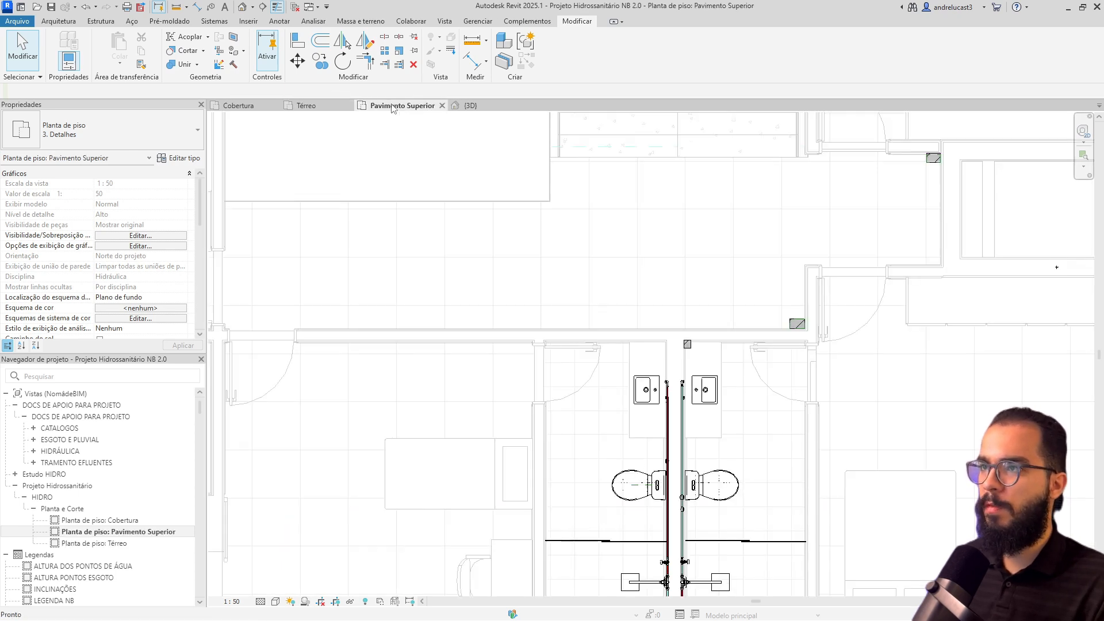
{"action": "scroll", "coordinate": [530, 293], "scroll_direction": "down", "scroll_amount": 4}
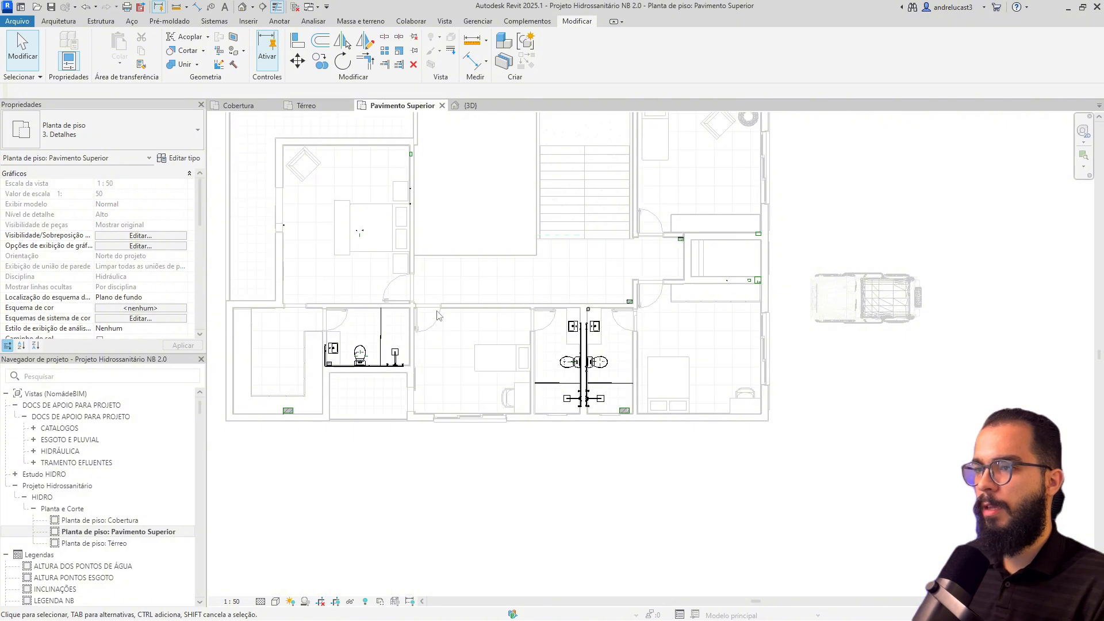
{"action": "scroll", "coordinate": [457, 322], "scroll_direction": "up", "scroll_amount": 3}
{"action": "middle_click_drag", "start_coordinate": [466, 327], "coordinate": [638, 319]}
{"action": "scroll", "coordinate": [522, 397], "scroll_direction": "up", "scroll_amount": 4}
{"action": "key", "text": "c"}
{"action": "key", "text": "t"}
{"action": "left_click", "coordinate": [497, 415]}
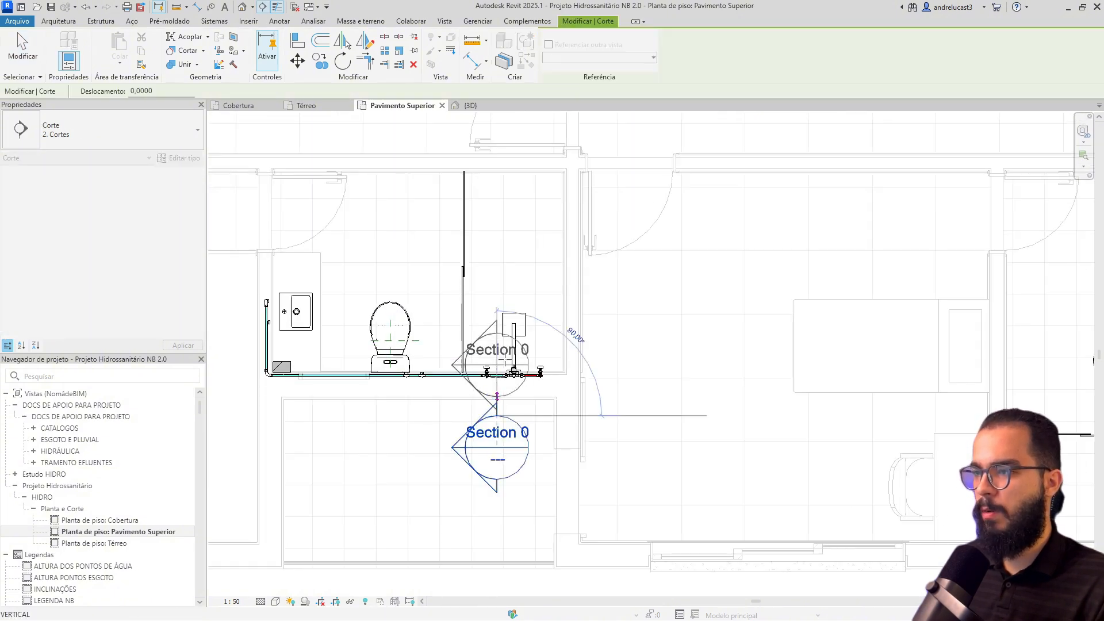
{"action": "left_click", "coordinate": [496, 217]}
{"action": "scroll", "coordinate": [286, 298], "scroll_direction": "down", "scroll_amount": 2}
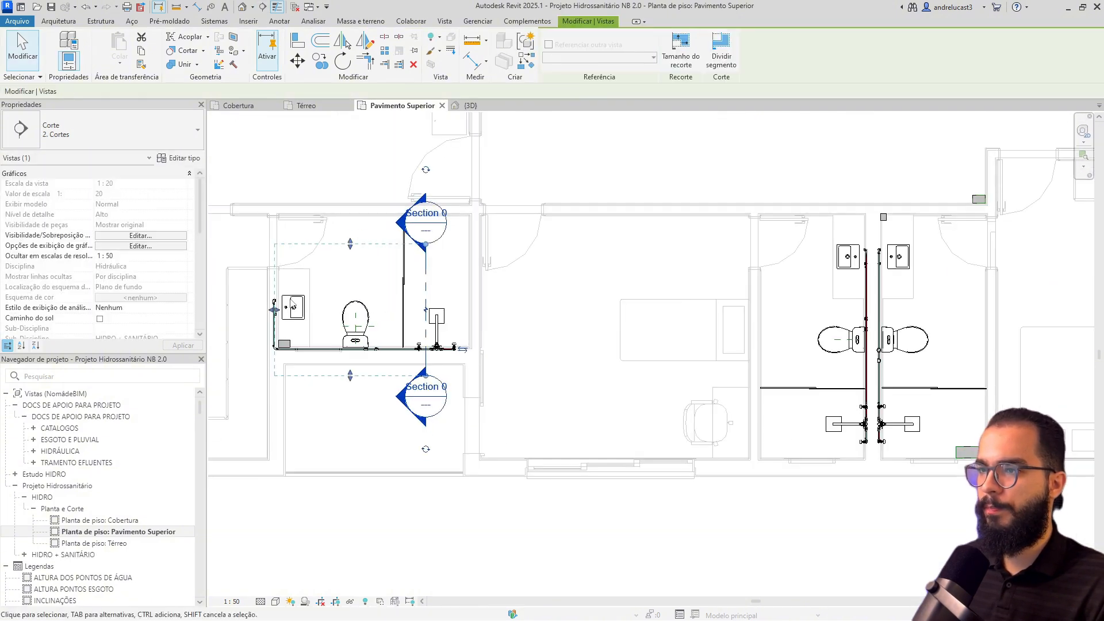
- Open the new bathroom section and widen its crop region past the wall opposite the pipe riser
{"action": "right_click", "coordinate": [425, 286]}
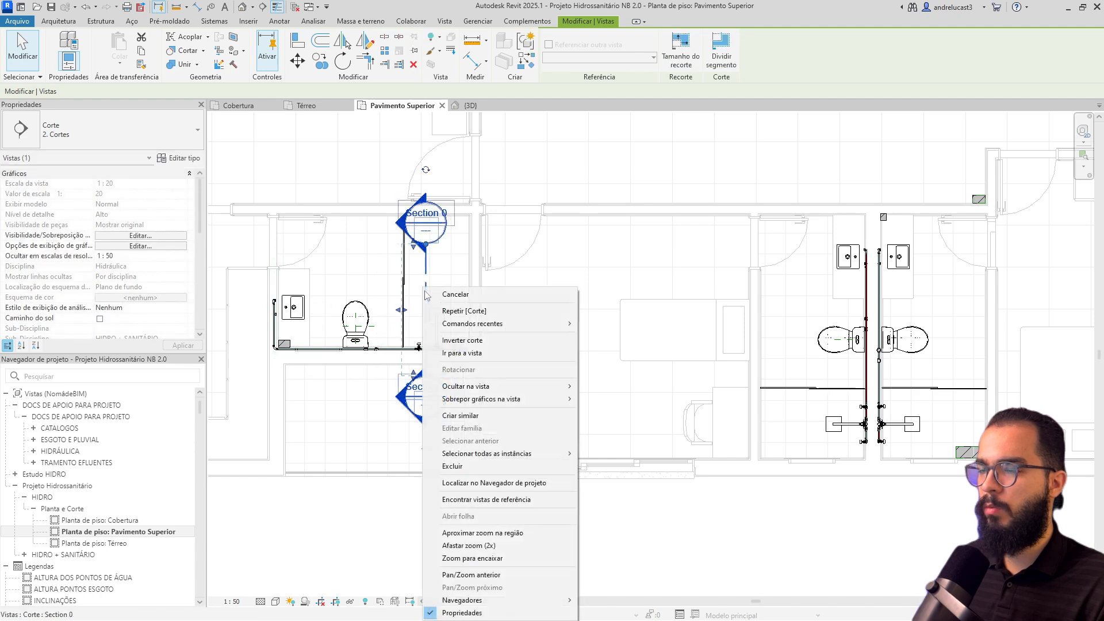
{"action": "left_click", "coordinate": [487, 353]}
{"action": "scroll", "coordinate": [638, 319], "scroll_direction": "up", "scroll_amount": 4}
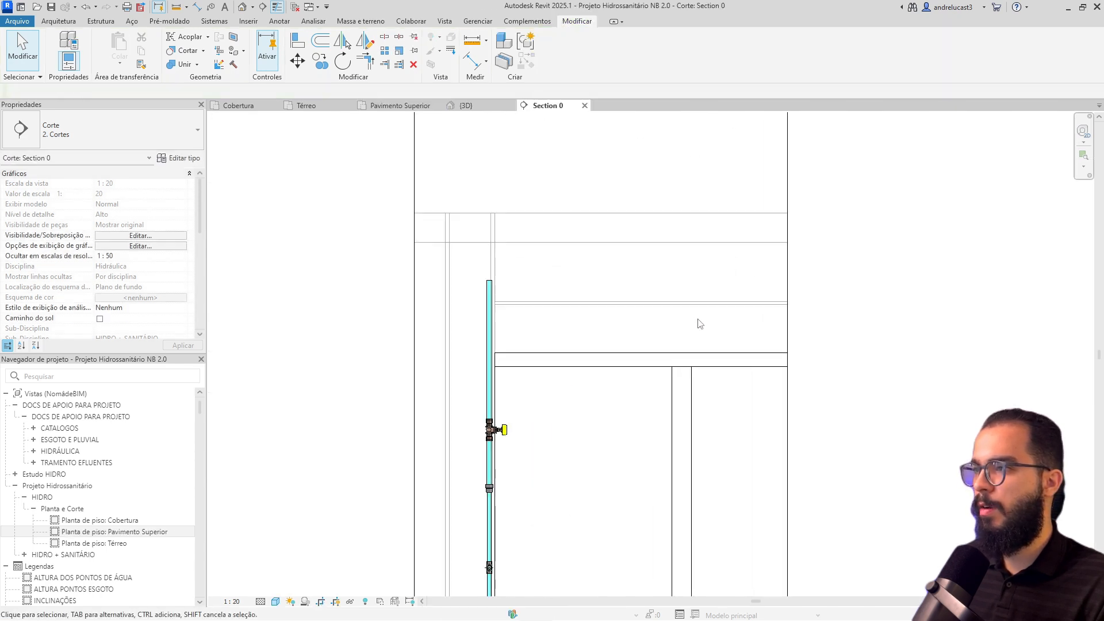
{"action": "left_click", "coordinate": [788, 322]}
{"action": "left_click_drag", "start_coordinate": [790, 430], "coordinate": [973, 441]}
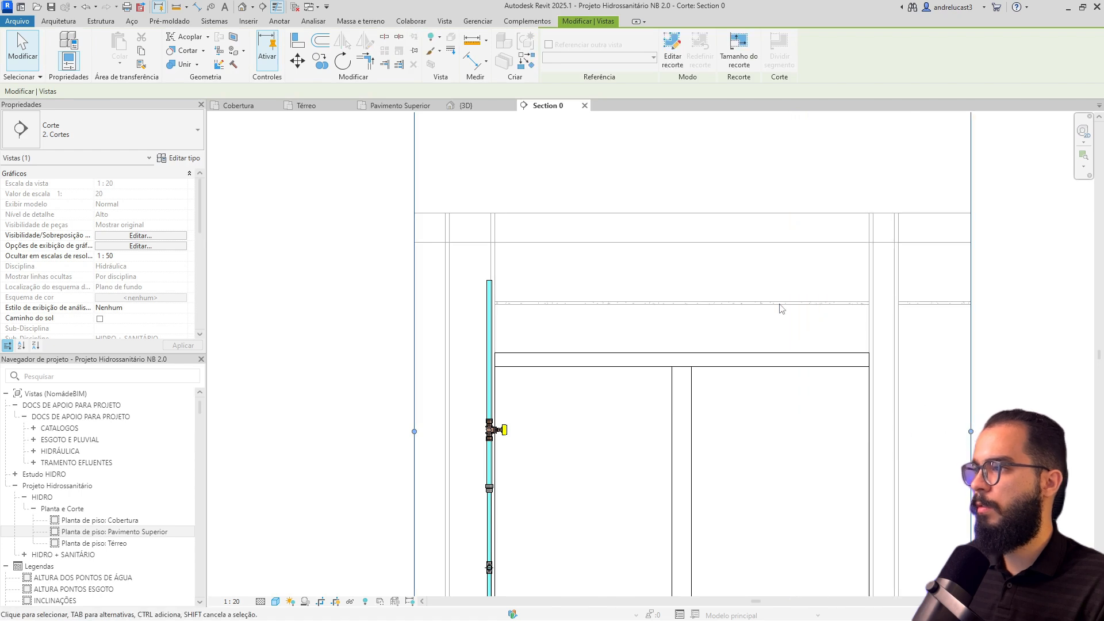
{"action": "left_click", "coordinate": [768, 308]}
{"action": "scroll", "coordinate": [566, 300], "scroll_direction": "up", "scroll_amount": 2}
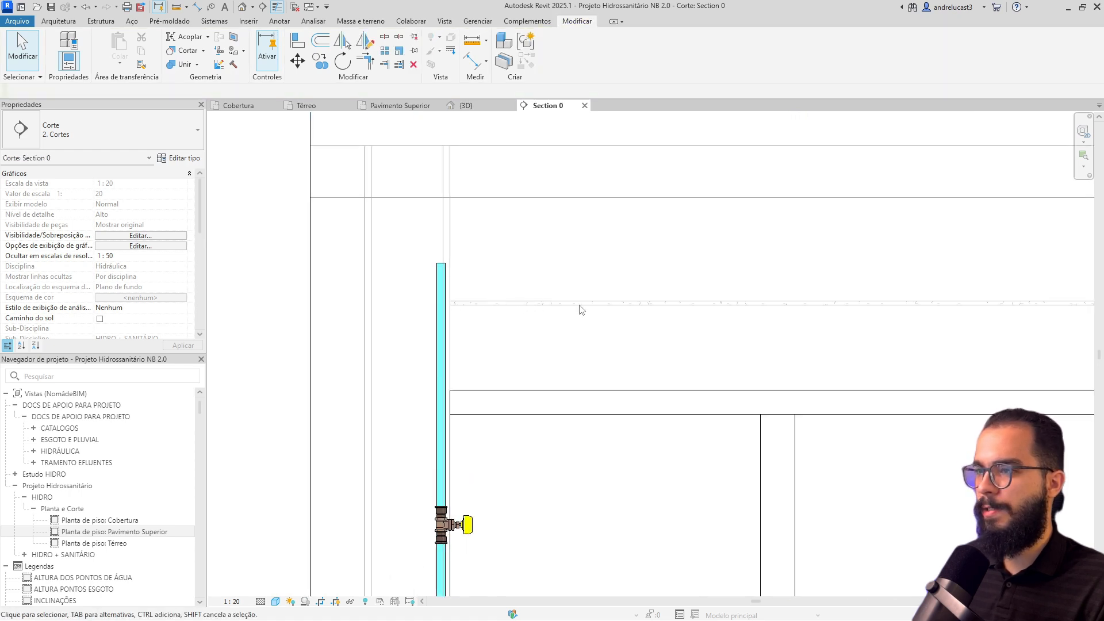
- Draw a horizontal 25 mm pipe about 1.01 m long from the riser's open upper end, above the bathroom ceiling
{"action": "left_click", "coordinate": [444, 272]}
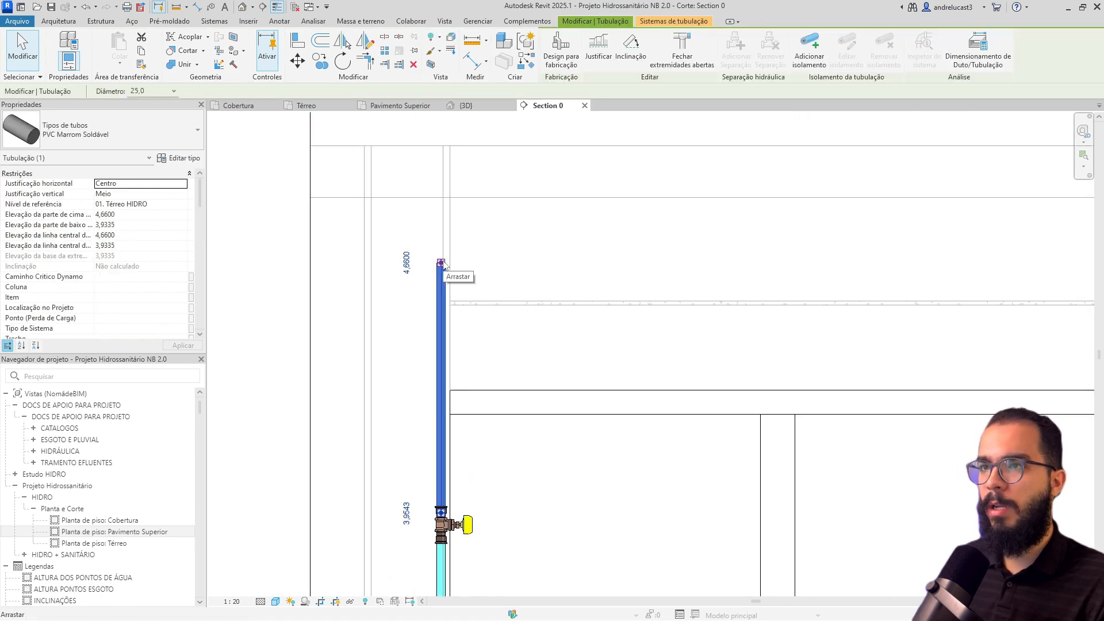
{"action": "right_click", "coordinate": [441, 263]}
{"action": "left_click", "coordinate": [467, 314]}
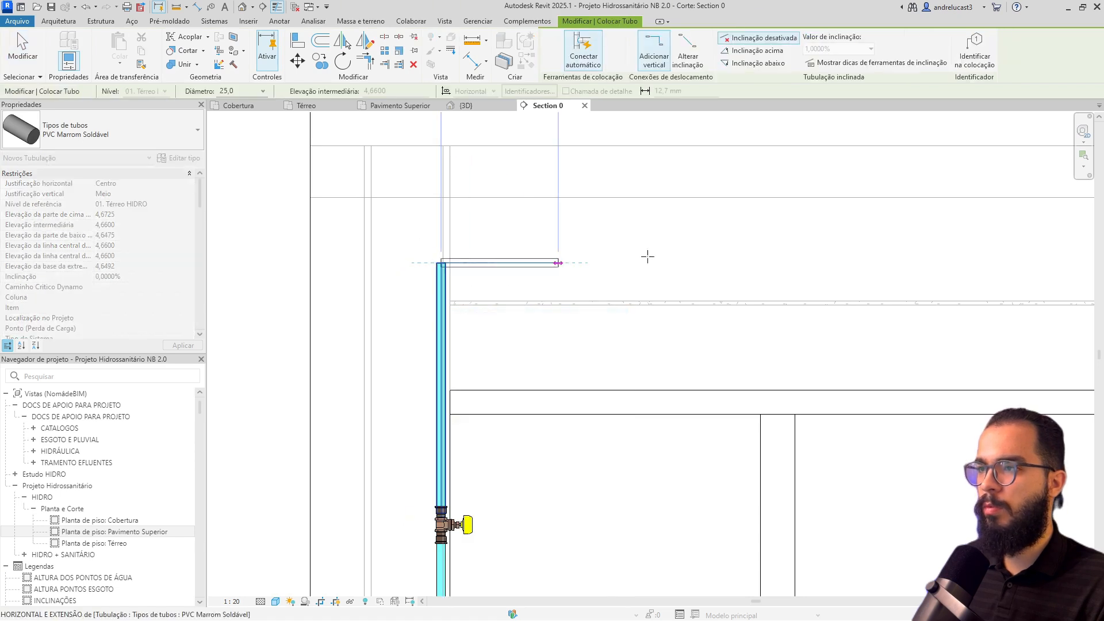
{"action": "left_click", "coordinate": [806, 263]}
{"action": "key", "text": "Escape"}
{"action": "key", "text": "Escape"}
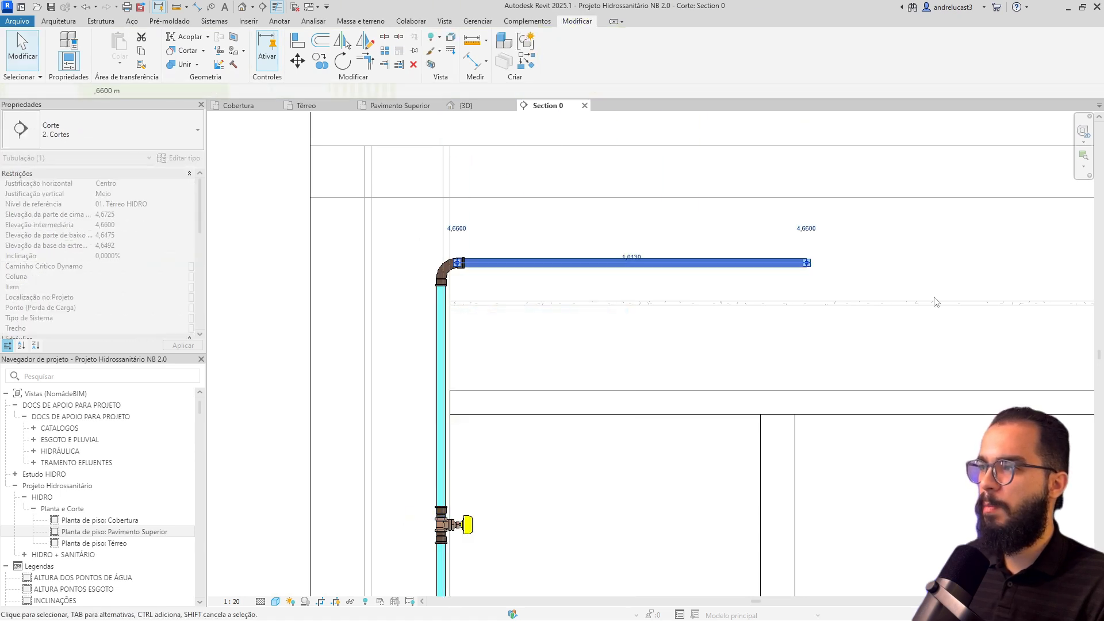
- Extend the section's crop region further sideways to take in the roof ridge
{"action": "scroll", "coordinate": [934, 298], "scroll_direction": "down", "scroll_amount": 3}
{"action": "middle_click_drag", "start_coordinate": [934, 298], "coordinate": [536, 426]}
{"action": "left_click", "coordinate": [687, 415]}
{"action": "left_click_drag", "start_coordinate": [688, 526], "coordinate": [994, 518]}
- Draw a vertical 25 mm pipe upward from the horizontal run's open end to elevation 5.10 m
{"action": "right_click", "coordinate": [479, 412]}
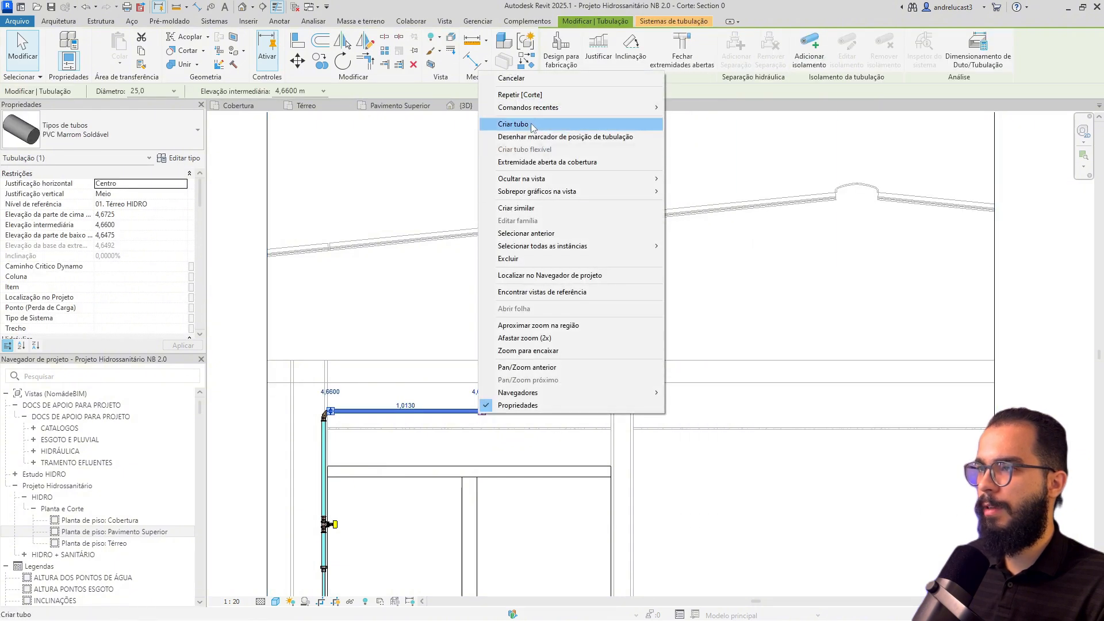
{"action": "left_click", "coordinate": [533, 125]}
{"action": "left_click", "coordinate": [482, 345]}
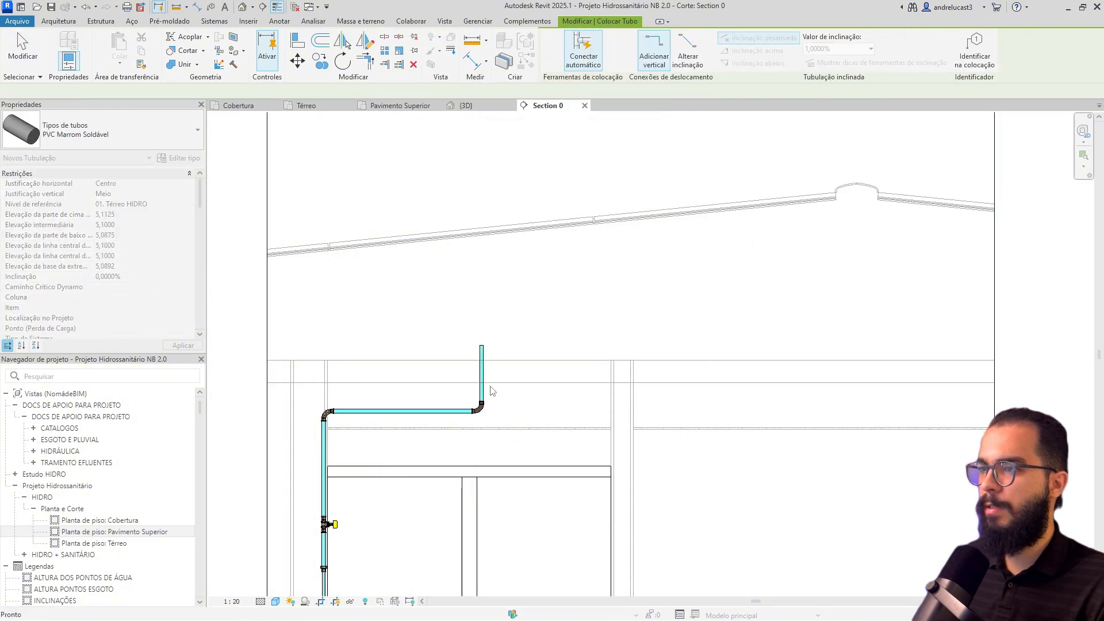
{"action": "key", "text": "Escape"}
{"action": "key", "text": "Escape"}
{"action": "left_click", "coordinate": [483, 375]}
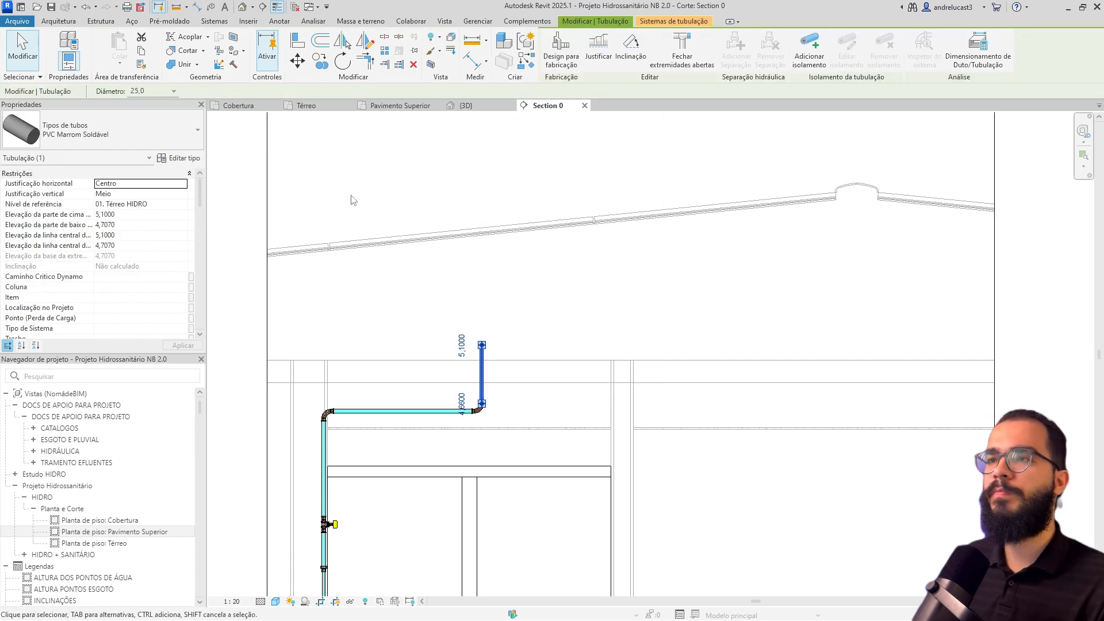
- Open the upper-floor plan (Pavimento Superior) and set its view range's top offset to 3 m
{"action": "left_click", "coordinate": [242, 106]}
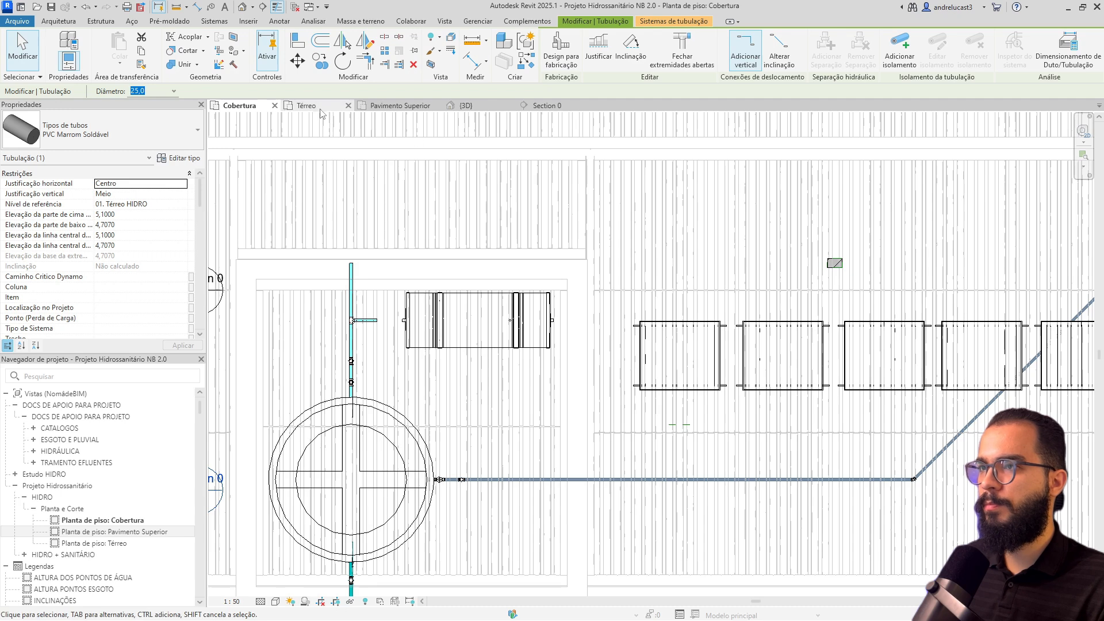
{"action": "left_click", "coordinate": [401, 105]}
{"action": "scroll", "coordinate": [266, 319], "scroll_direction": "up", "scroll_amount": 5}
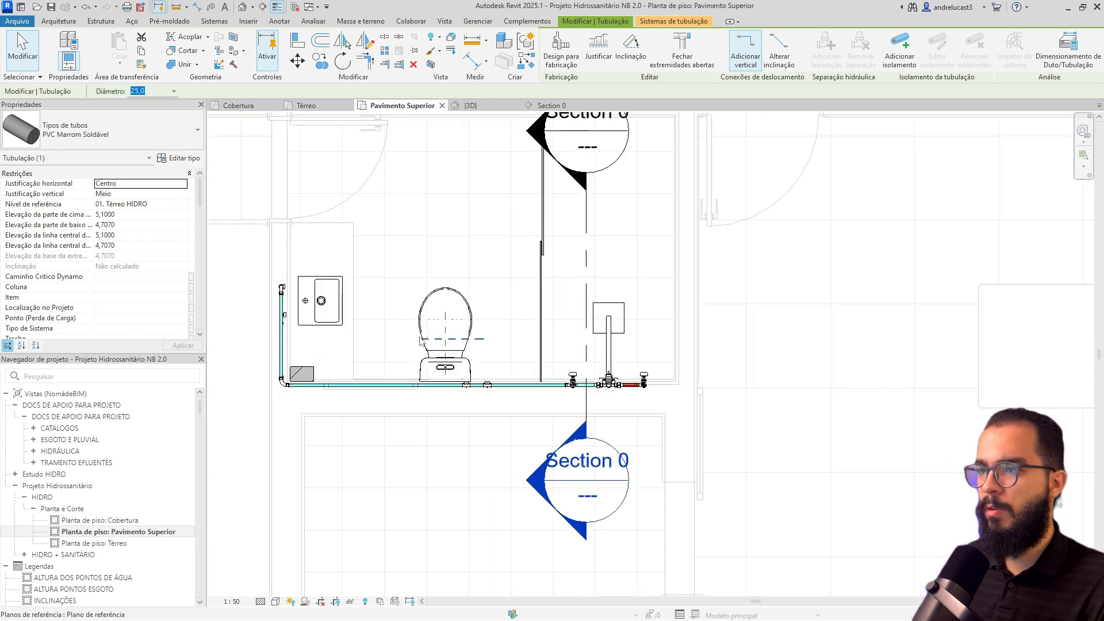
{"action": "scroll", "coordinate": [412, 343], "scroll_direction": "down", "scroll_amount": 7}
{"action": "scroll", "coordinate": [449, 342], "scroll_direction": "up", "scroll_amount": 8}
{"action": "left_click", "coordinate": [505, 396]}
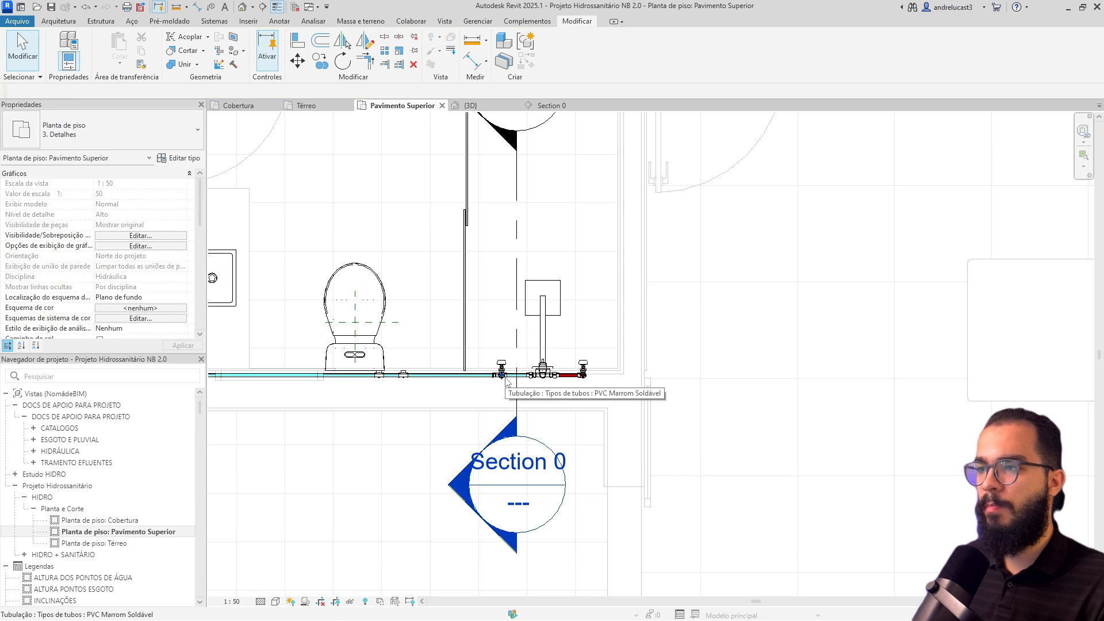
{"action": "scroll", "coordinate": [138, 253], "scroll_direction": "down", "scroll_amount": 5}
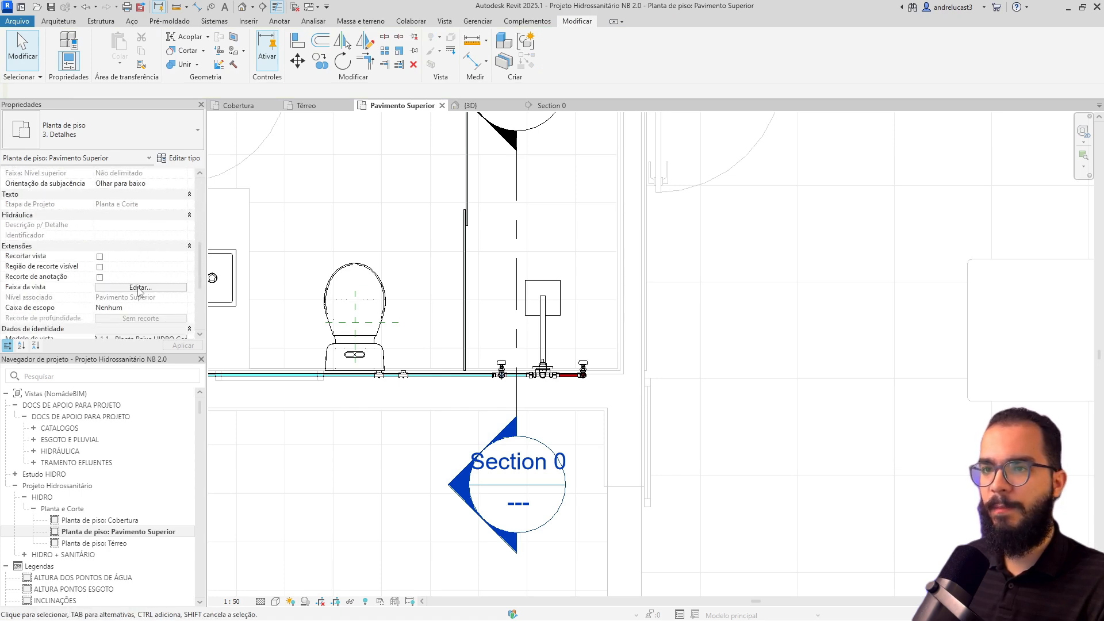
{"action": "left_click", "coordinate": [139, 288]}
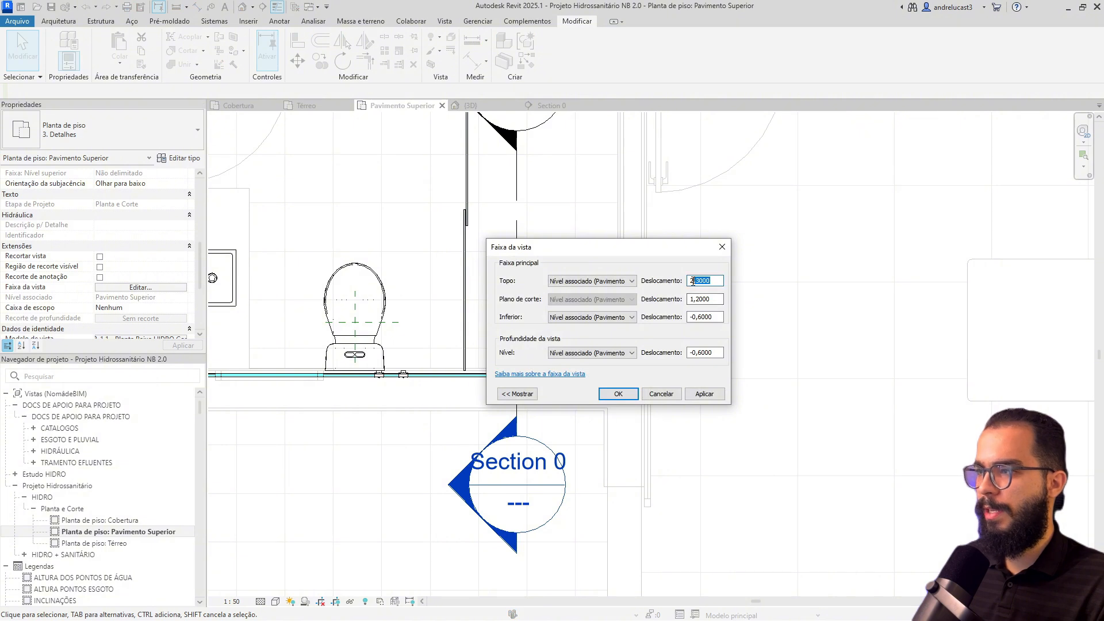
{"action": "type", "text": "5"}
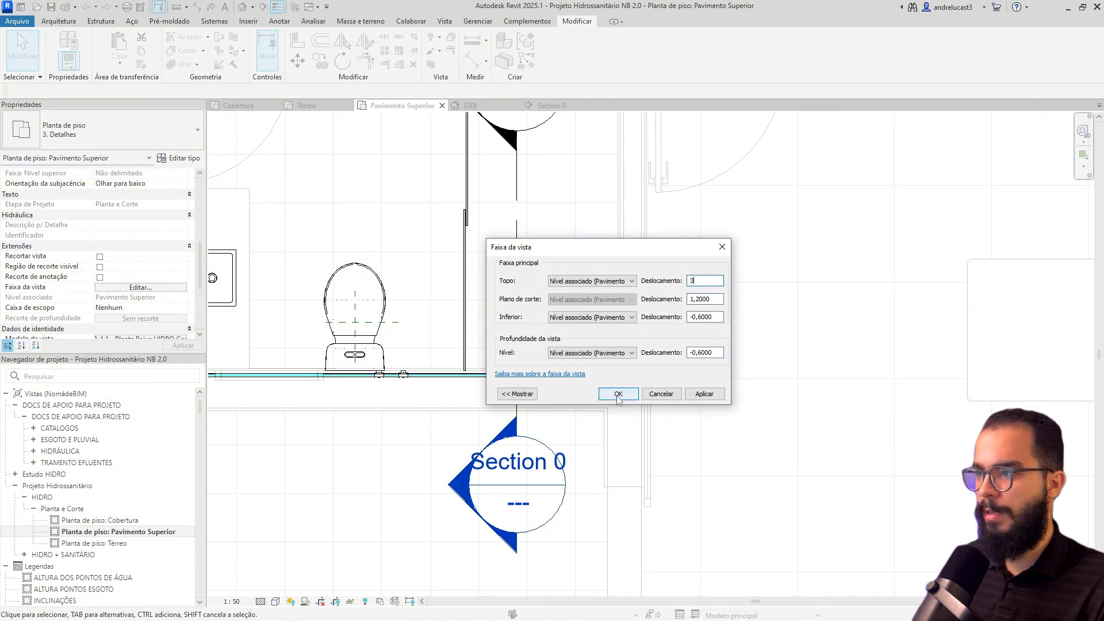
{"action": "left_click", "coordinate": [617, 395]}
- Delete the elbow and vertical pipe ending the bathroom's overhead run, and redirect that run at 45° for about 1.39 m past the bathroom wall
{"action": "scroll", "coordinate": [541, 292], "scroll_direction": "down", "scroll_amount": 2}
{"action": "scroll", "coordinate": [540, 295], "scroll_direction": "down", "scroll_amount": 3}
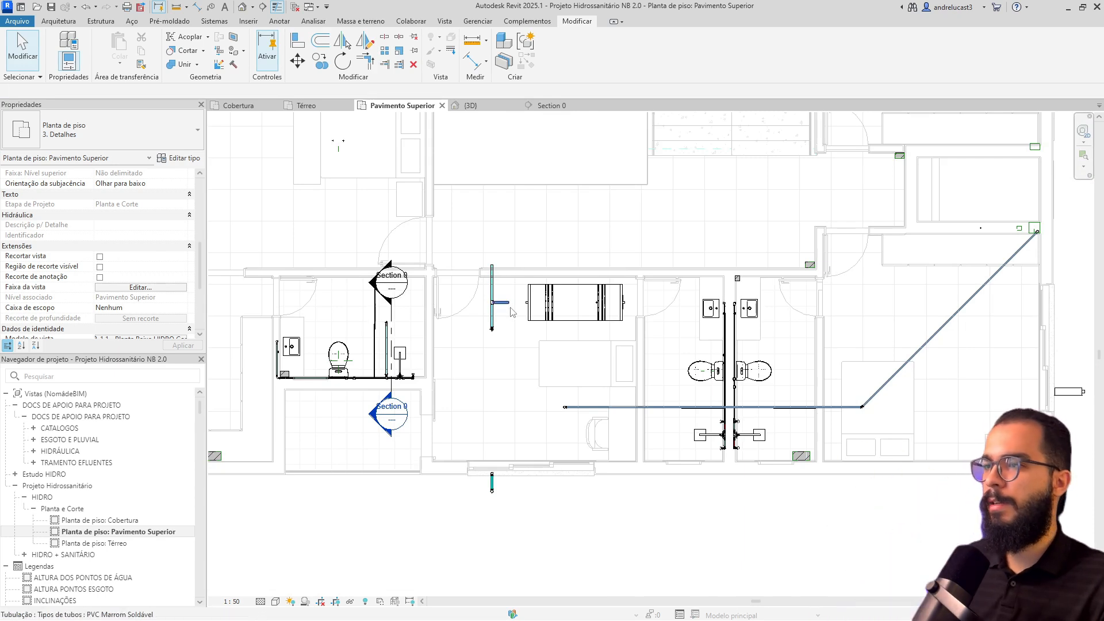
{"action": "scroll", "coordinate": [508, 348], "scroll_direction": "up", "scroll_amount": 2}
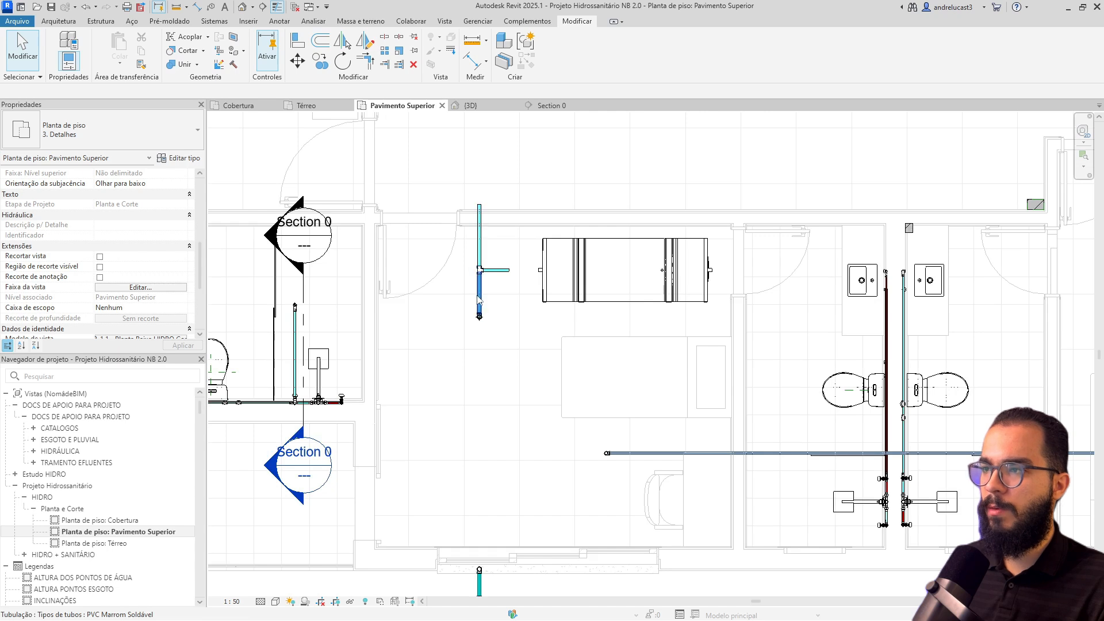
{"action": "middle_click_drag", "start_coordinate": [479, 299], "coordinate": [585, 315]}
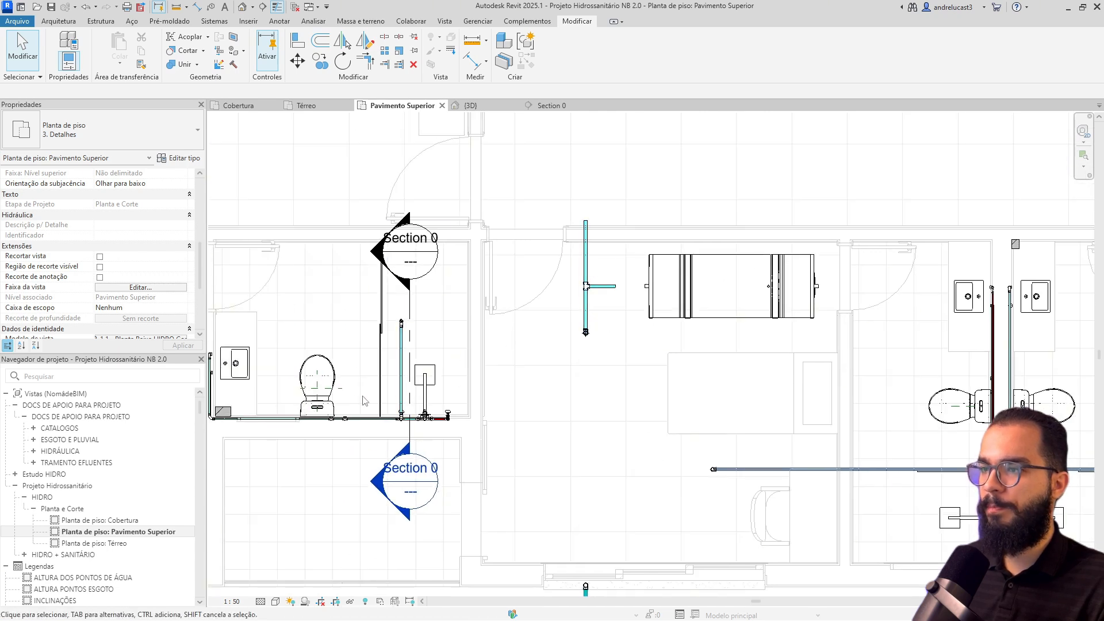
{"action": "scroll", "coordinate": [363, 401], "scroll_direction": "down", "scroll_amount": 1}
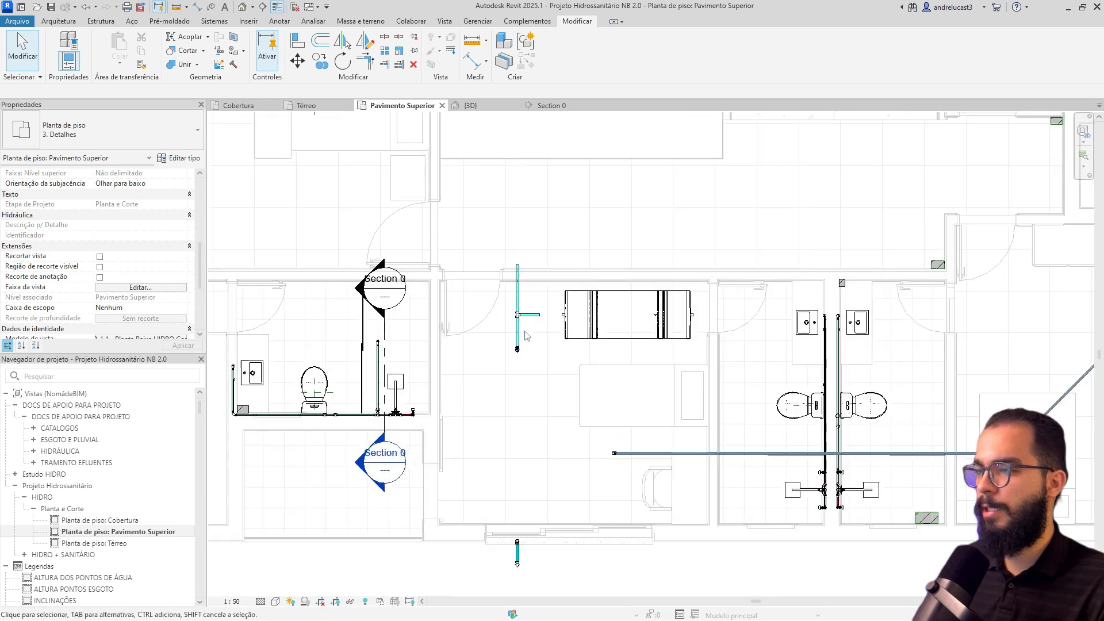
{"action": "scroll", "coordinate": [380, 356], "scroll_direction": "up", "scroll_amount": 4}
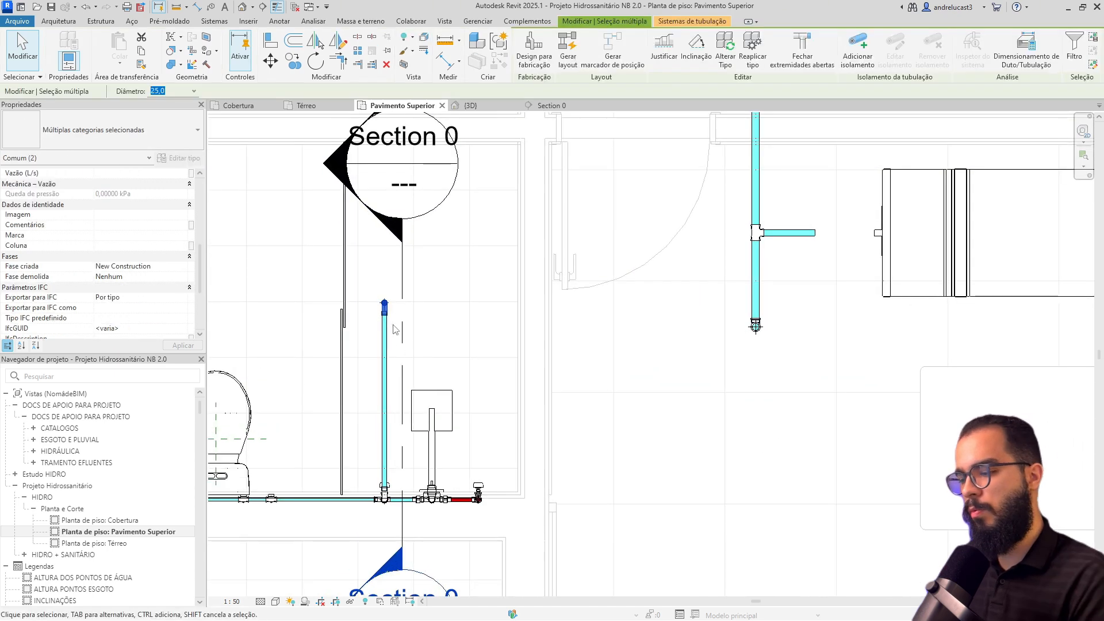
{"action": "key", "text": "Delete"}
{"action": "left_click", "coordinate": [386, 357]}
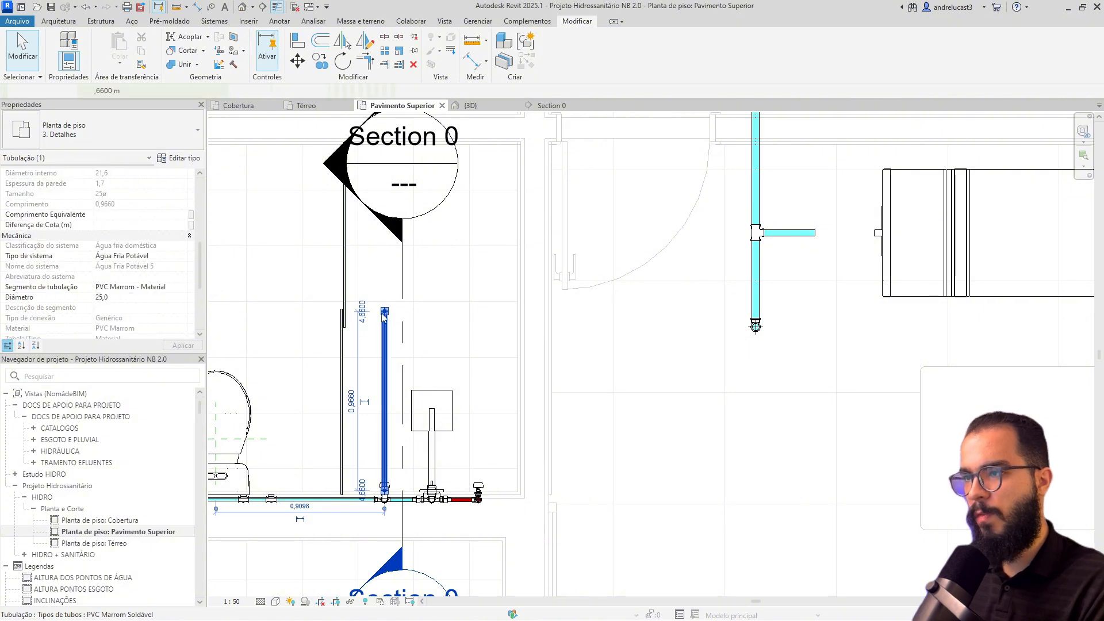
{"action": "left_click_drag", "start_coordinate": [384, 311], "coordinate": [571, 314]}
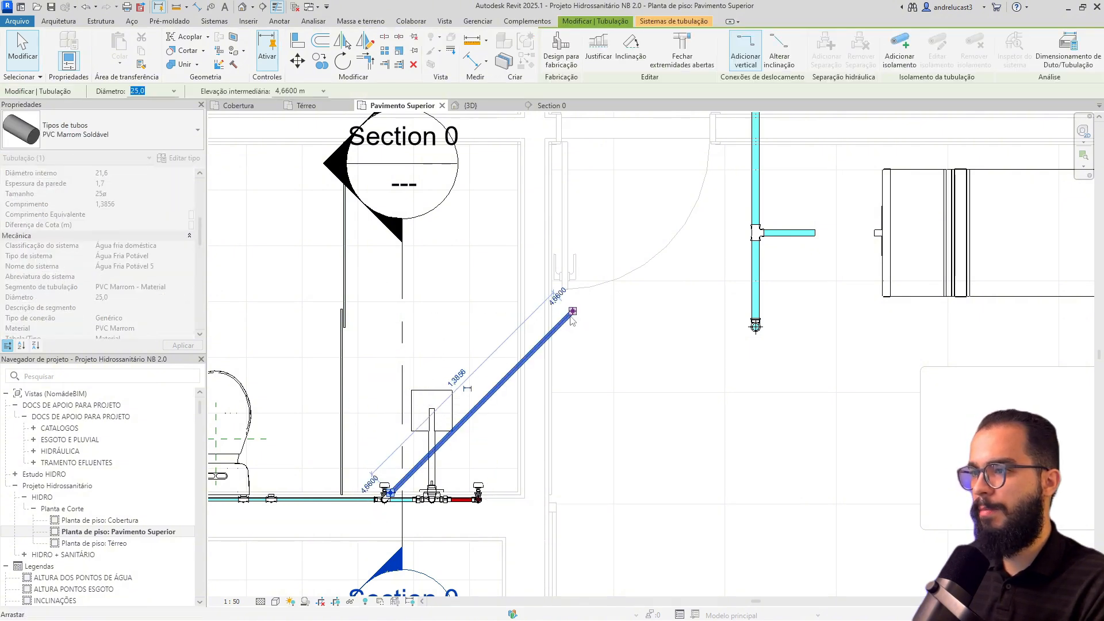
- Continue the diagonal with a short 25 mm pipe into the bedroom area, ending in a vertical riser to elevation 3.0000 m
{"action": "right_click", "coordinate": [571, 314]}
{"action": "left_click", "coordinate": [592, 329]}
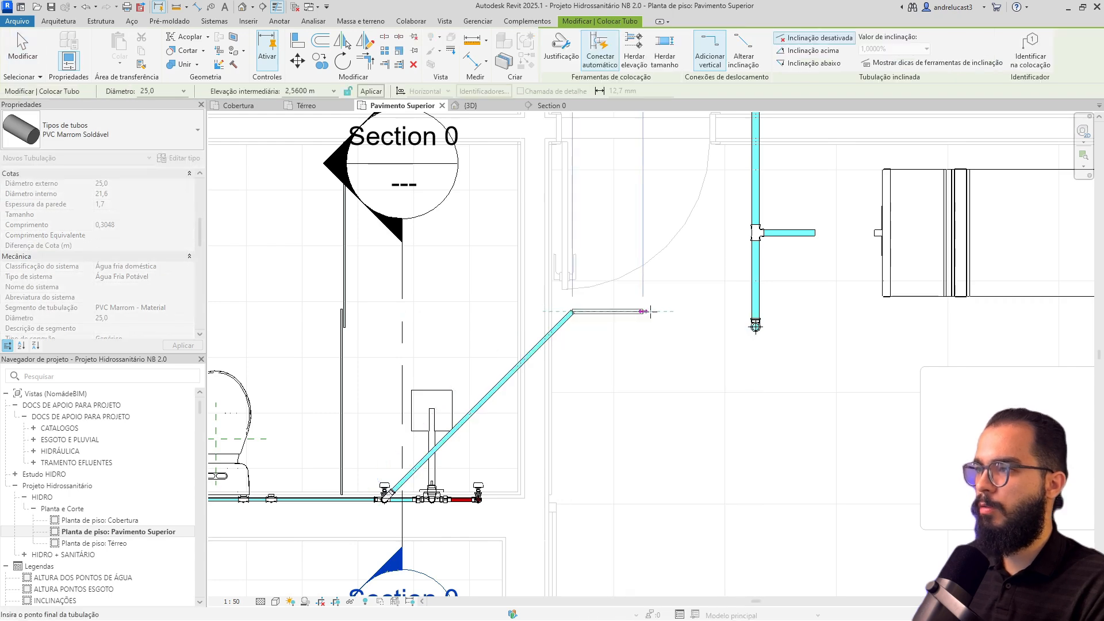
{"action": "middle_click_drag", "start_coordinate": [721, 304], "coordinate": [561, 354]}
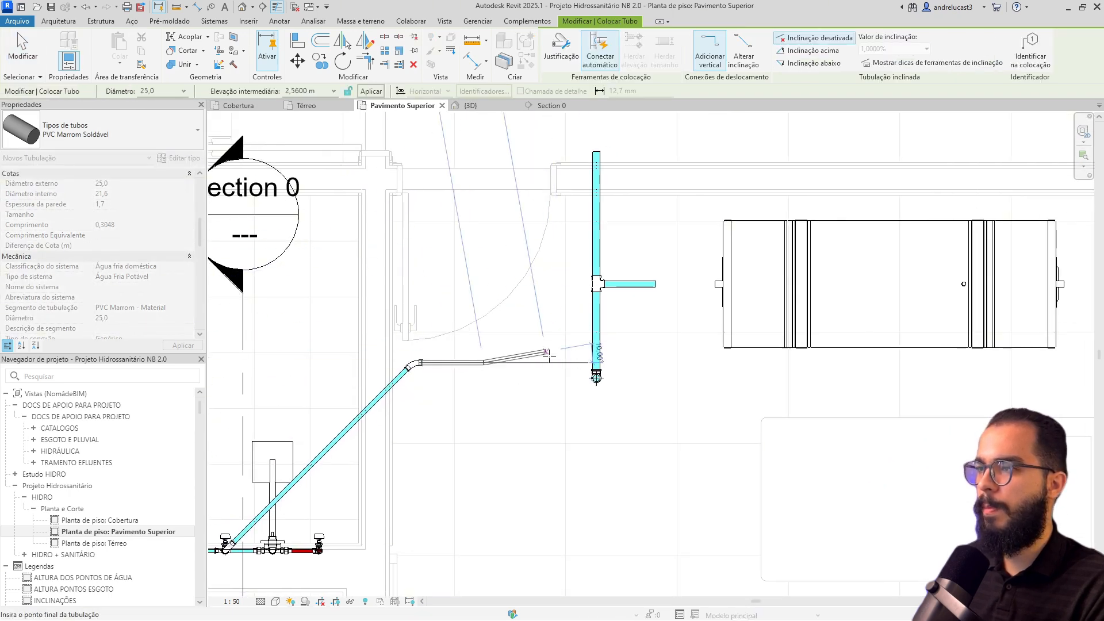
{"action": "left_click", "coordinate": [480, 368]}
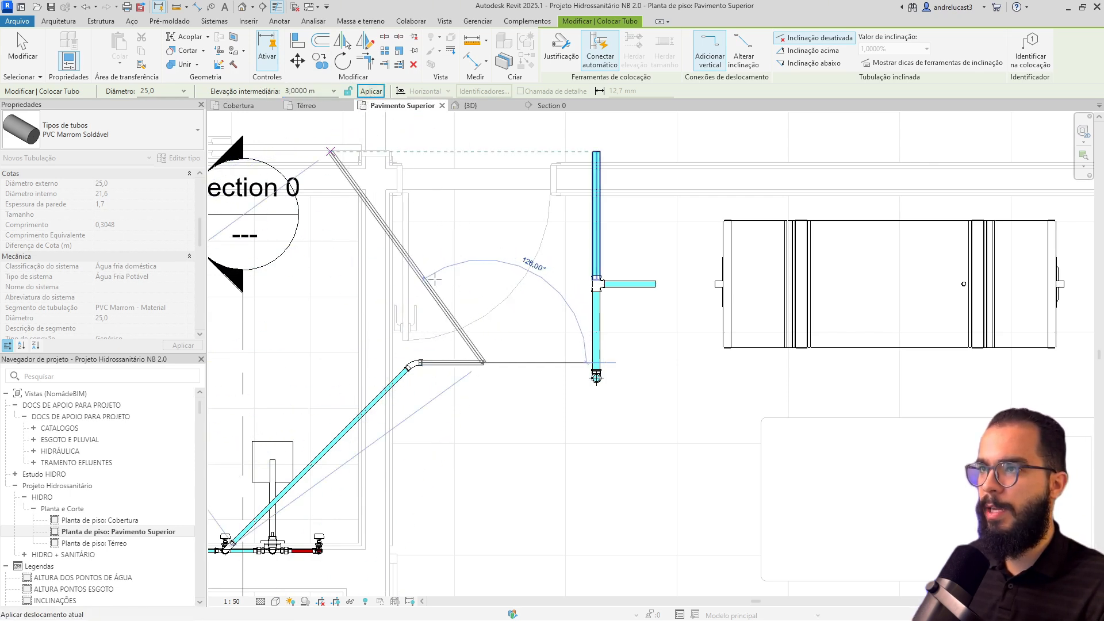
{"action": "key", "text": "Escape"}
{"action": "key", "text": "Escape"}
- Draw a 25 mm pipe at 45° toward the bedroom from the cold-water riser of the twin bathrooms' farther shower
{"action": "scroll", "coordinate": [491, 365], "scroll_direction": "down", "scroll_amount": 1}
{"action": "scroll", "coordinate": [484, 365], "scroll_direction": "up", "scroll_amount": 4}
{"action": "scroll", "coordinate": [483, 365], "scroll_direction": "down", "scroll_amount": 6}
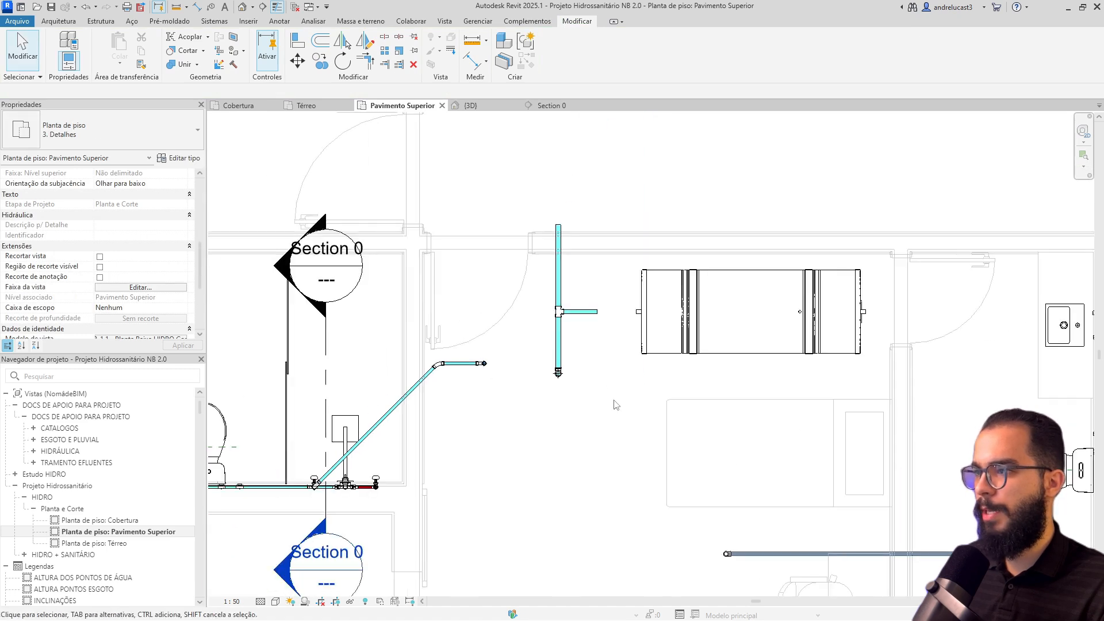
{"action": "middle_click_drag", "start_coordinate": [734, 461], "coordinate": [569, 413]}
{"action": "scroll", "coordinate": [569, 414], "scroll_direction": "down", "scroll_amount": 2}
{"action": "middle_click_drag", "start_coordinate": [699, 444], "coordinate": [607, 390]}
{"action": "scroll", "coordinate": [842, 519], "scroll_direction": "up", "scroll_amount": 5}
{"action": "left_click", "coordinate": [660, 361]}
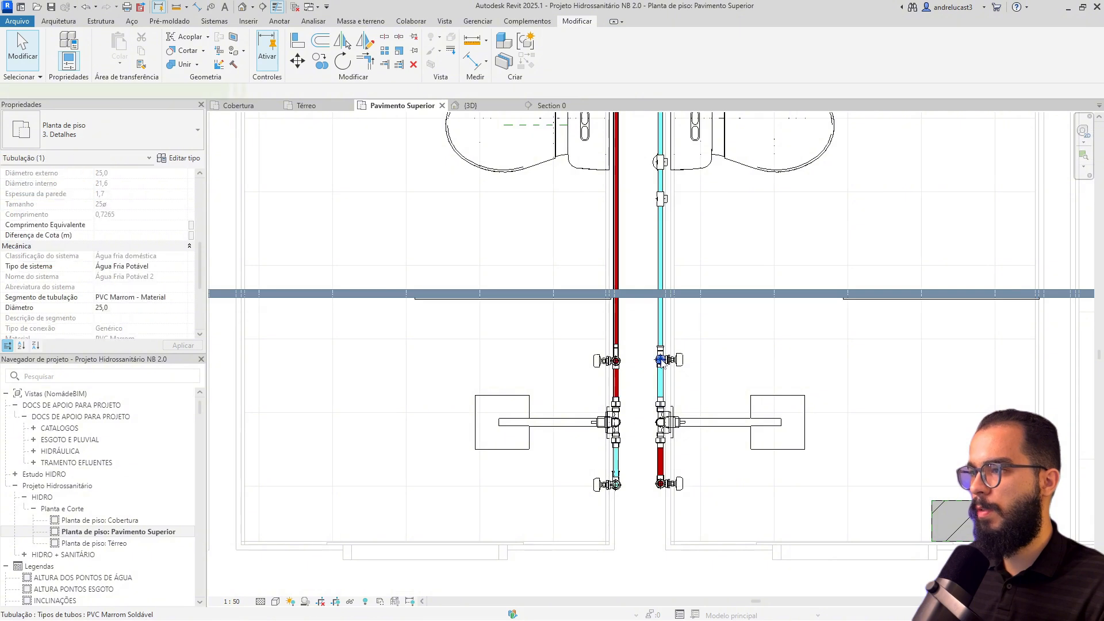
{"action": "right_click", "coordinate": [660, 360]}
{"action": "left_click", "coordinate": [727, 74]}
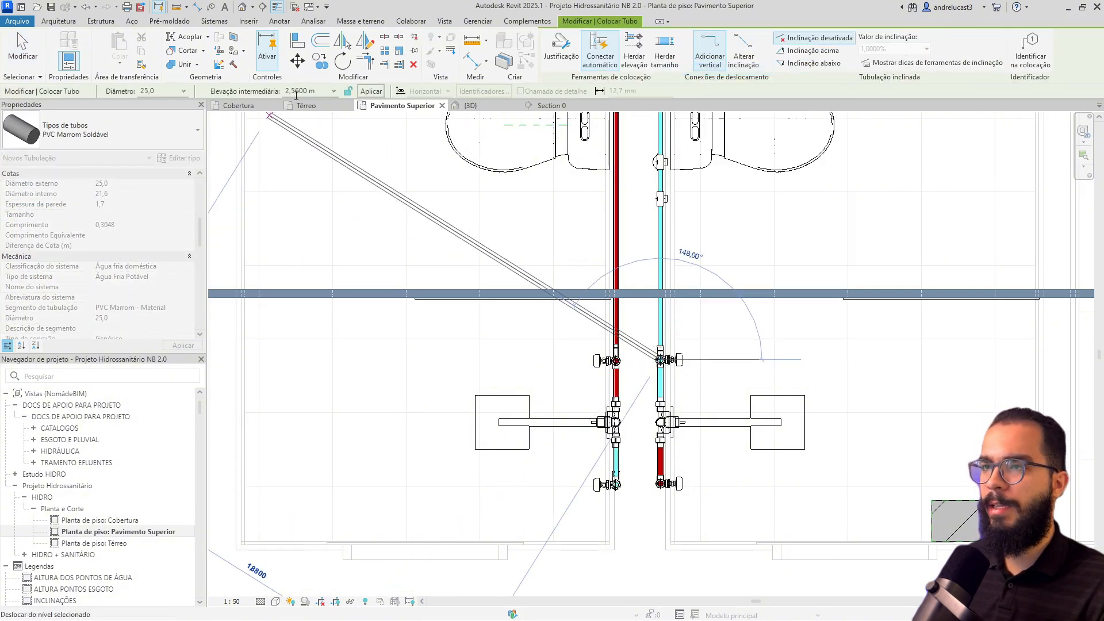
{"action": "scroll", "coordinate": [460, 319], "scroll_direction": "down", "scroll_amount": 2}
{"action": "middle_click_drag", "start_coordinate": [498, 329], "coordinate": [695, 345]}
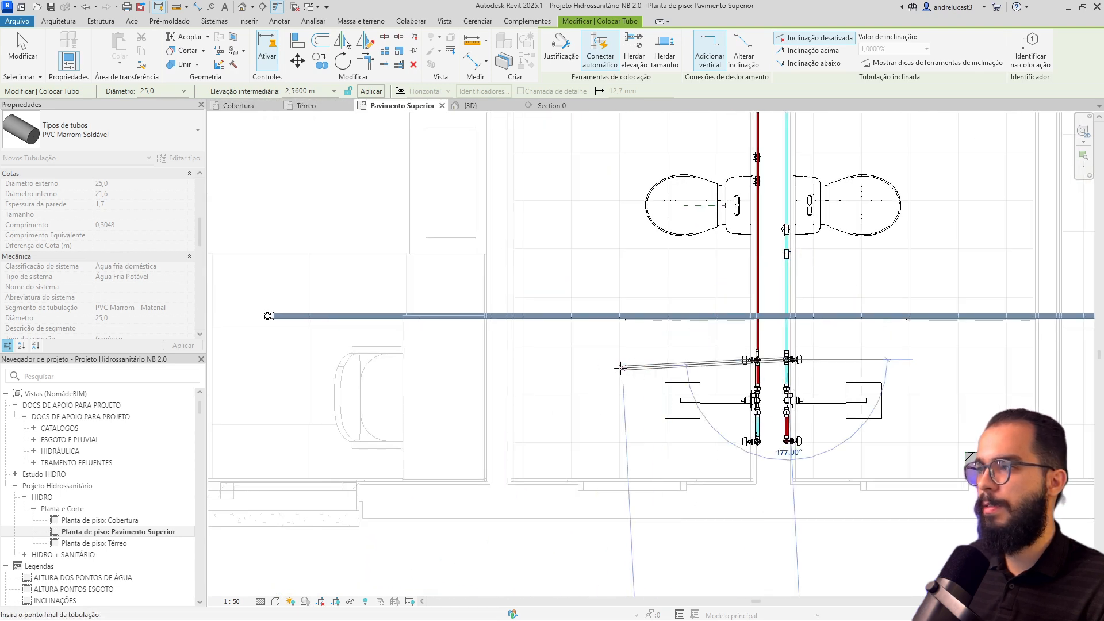
{"action": "left_click", "coordinate": [709, 280]}
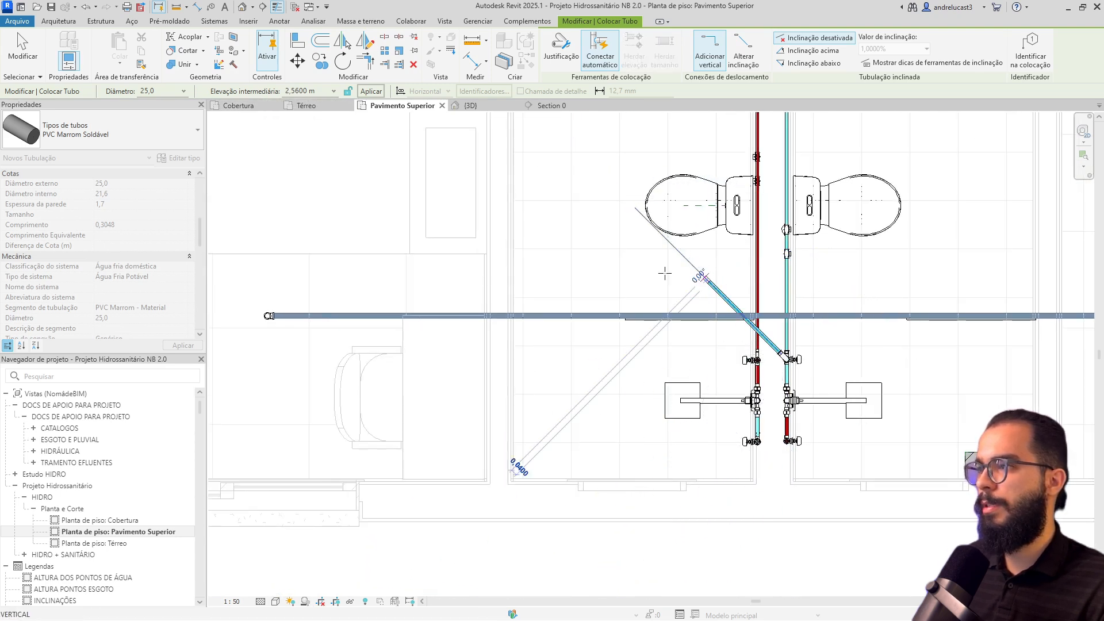
- Extend the diagonal with a straight 25 mm pipe about 4.17 m long across the bedroom toward the first bathroom
{"action": "middle_click_drag", "start_coordinate": [498, 242], "coordinate": [685, 244]}
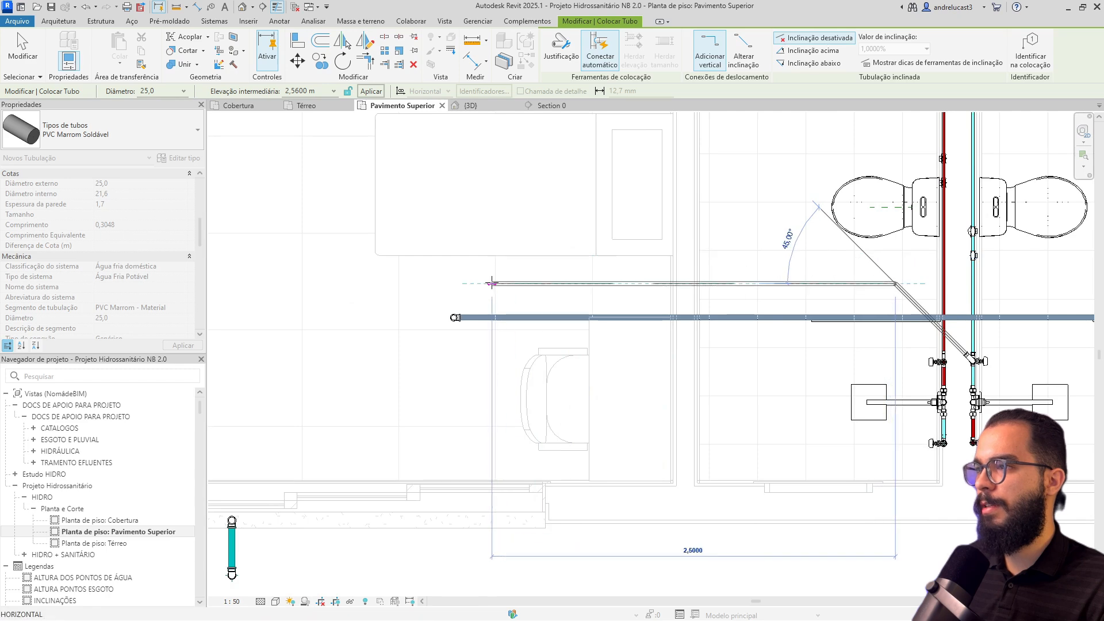
{"action": "left_click", "coordinate": [493, 283]}
{"action": "scroll", "coordinate": [227, 252], "scroll_direction": "down", "scroll_amount": 2}
{"action": "middle_click_drag", "start_coordinate": [227, 253], "coordinate": [658, 334]}
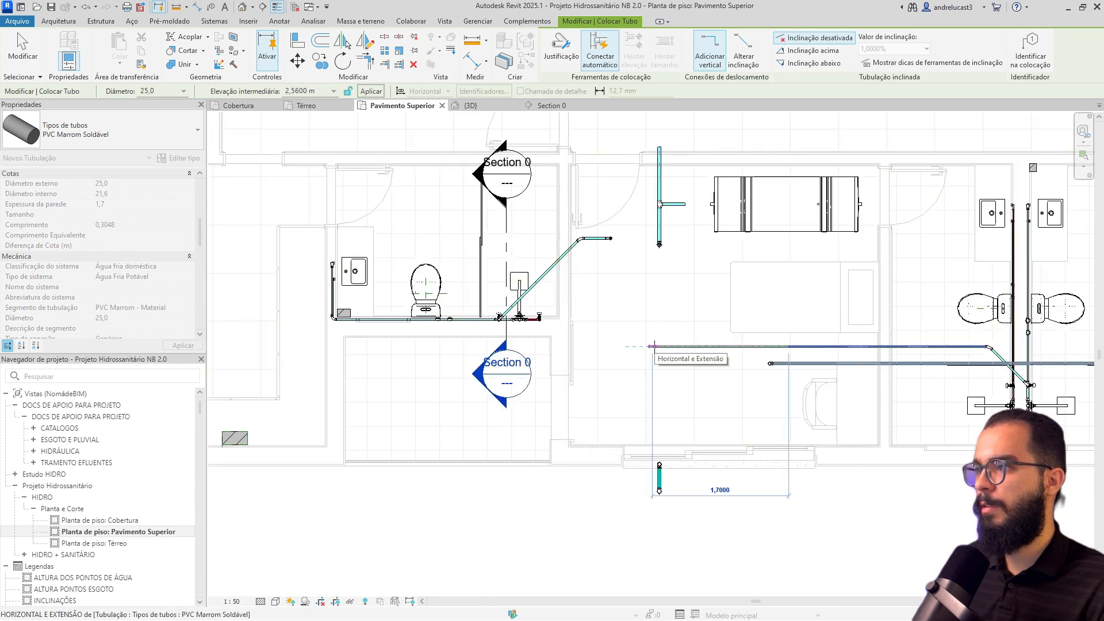
{"action": "left_click", "coordinate": [654, 346]}
{"action": "key", "text": "Escape"}
{"action": "key", "text": "Escape"}
- Shift the straight run across the bedroom closer to the thermal reservoir, keeping it joined to the diagonal
{"action": "left_click", "coordinate": [681, 347]}
{"action": "left_click_drag", "start_coordinate": [682, 346], "coordinate": [639, 228]}
{"action": "left_click", "coordinate": [799, 315]}
- Draw a 25 mm pipe at 45° from the cold-water riser of the nearer twin bathroom's shower, parallel to the existing diagonal
{"action": "middle_click_drag", "start_coordinate": [794, 315], "coordinate": [517, 333]}
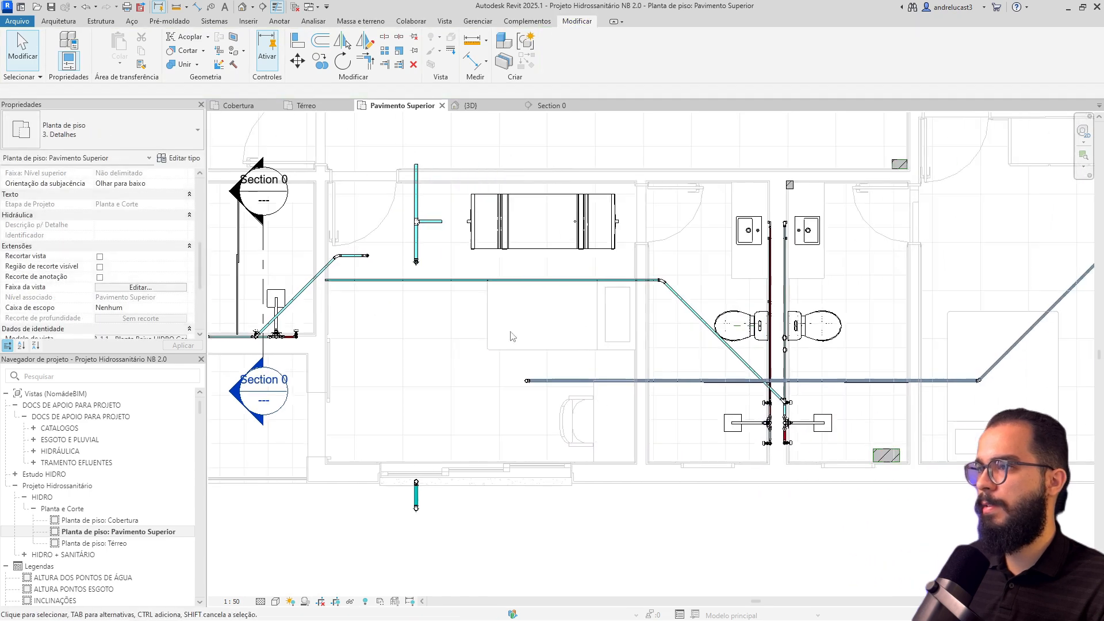
{"action": "scroll", "coordinate": [770, 419], "scroll_direction": "up", "scroll_amount": 5}
{"action": "left_click", "coordinate": [765, 497]}
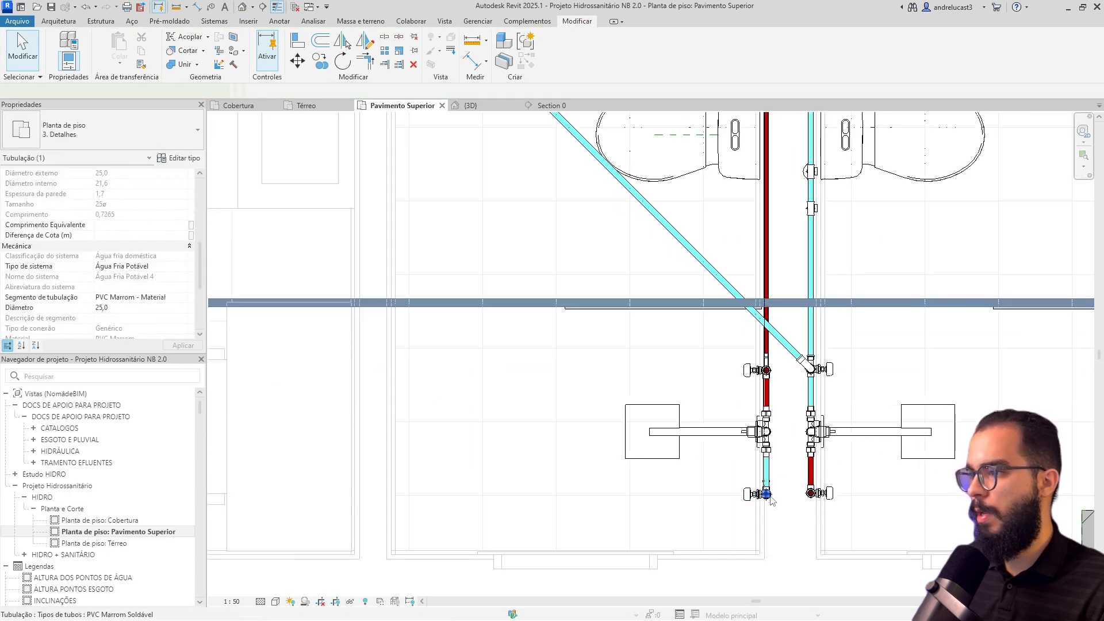
{"action": "right_click", "coordinate": [762, 498]}
{"action": "left_click", "coordinate": [801, 204]}
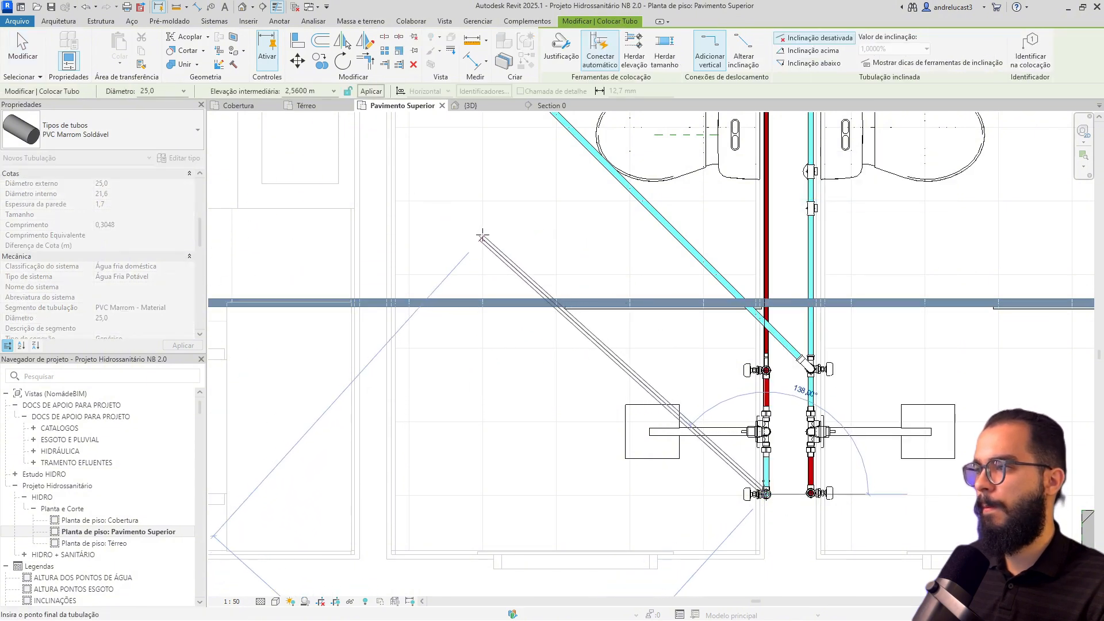
{"action": "left_click", "coordinate": [500, 231]}
- Turn the new branch 90° toward the main diagonal and connect it with a 25 mm pipe about 0.43 m long
{"action": "scroll", "coordinate": [514, 285], "scroll_direction": "down", "scroll_amount": 2}
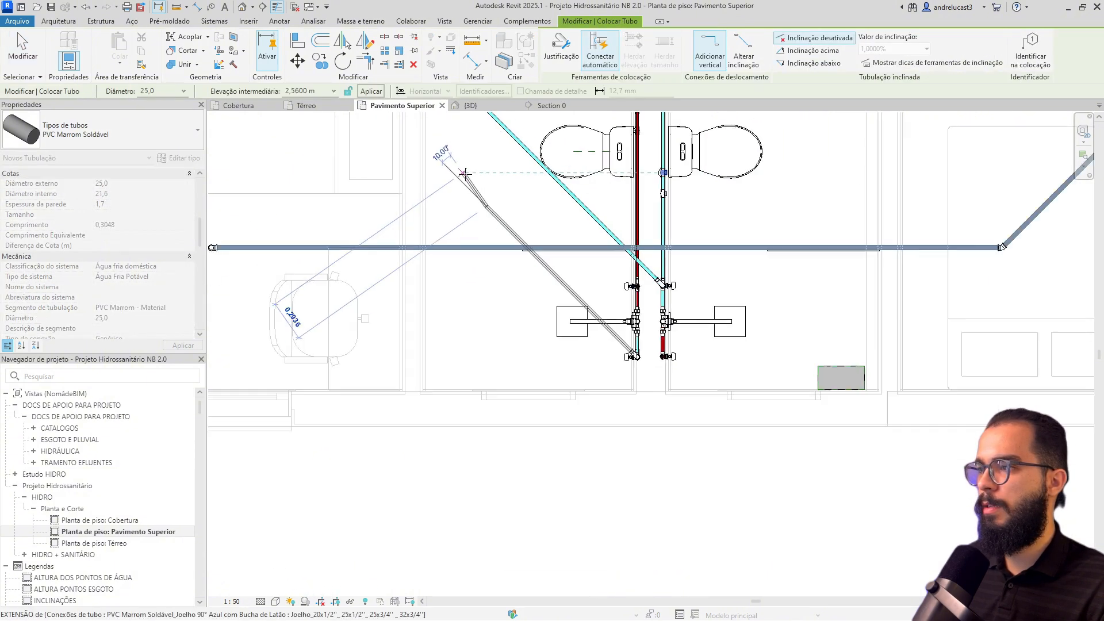
{"action": "middle_click_drag", "start_coordinate": [444, 191], "coordinate": [460, 313]}
{"action": "scroll", "coordinate": [555, 350], "scroll_direction": "up", "scroll_amount": 2}
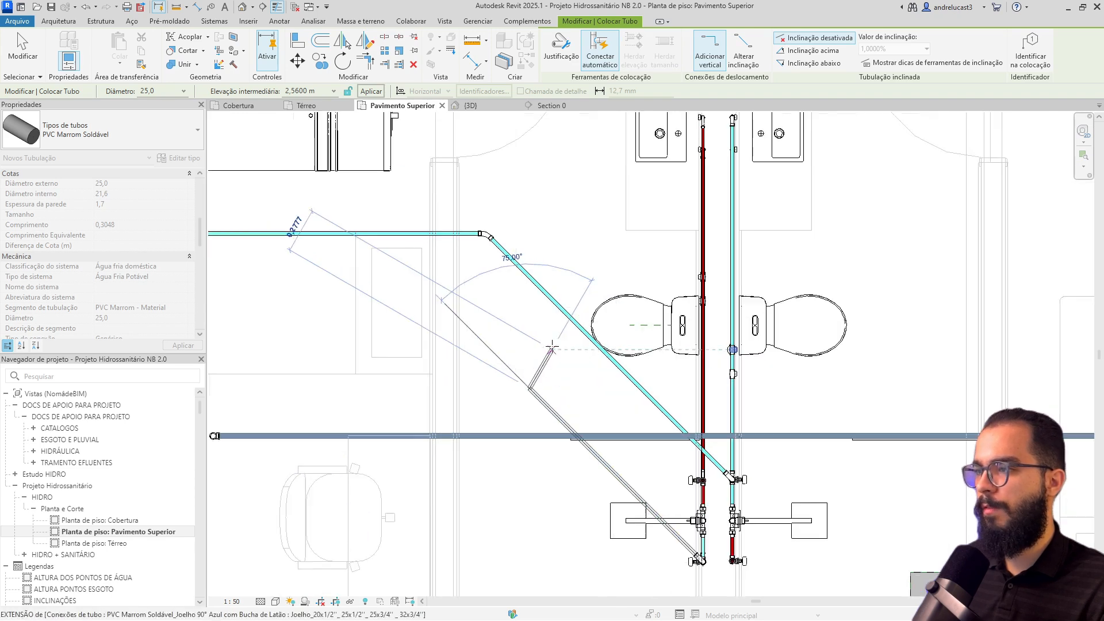
{"action": "left_click", "coordinate": [579, 341]}
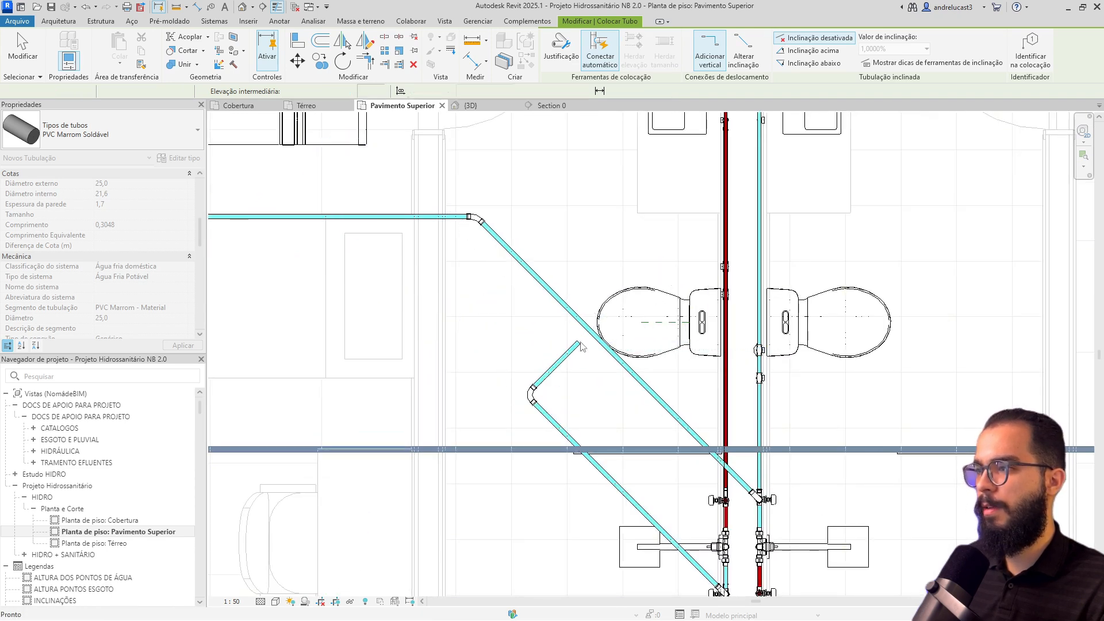
{"action": "key", "text": "Escape"}
{"action": "key", "text": "Escape"}
{"action": "left_click", "coordinate": [590, 333]}
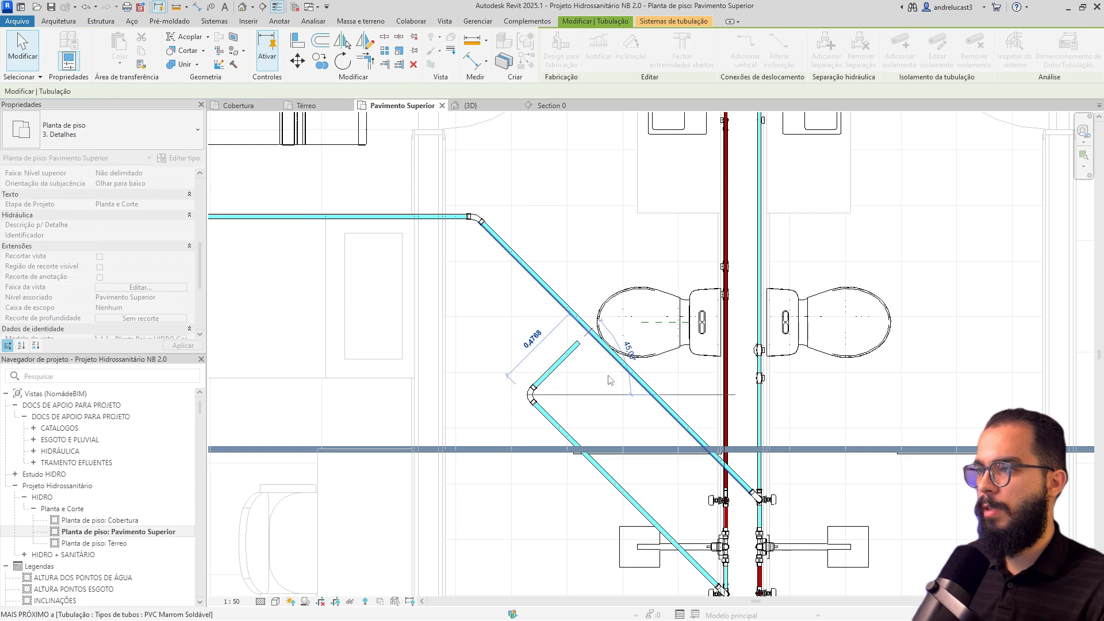
{"action": "left_click", "coordinate": [608, 393]}
- Move the connecting pipe along the main diagonal so the branch joins it close to the shower risers
{"action": "scroll", "coordinate": [597, 393], "scroll_direction": "up", "scroll_amount": 1}
{"action": "middle_click_drag", "start_coordinate": [592, 392], "coordinate": [521, 304]}
{"action": "left_click", "coordinate": [480, 280]}
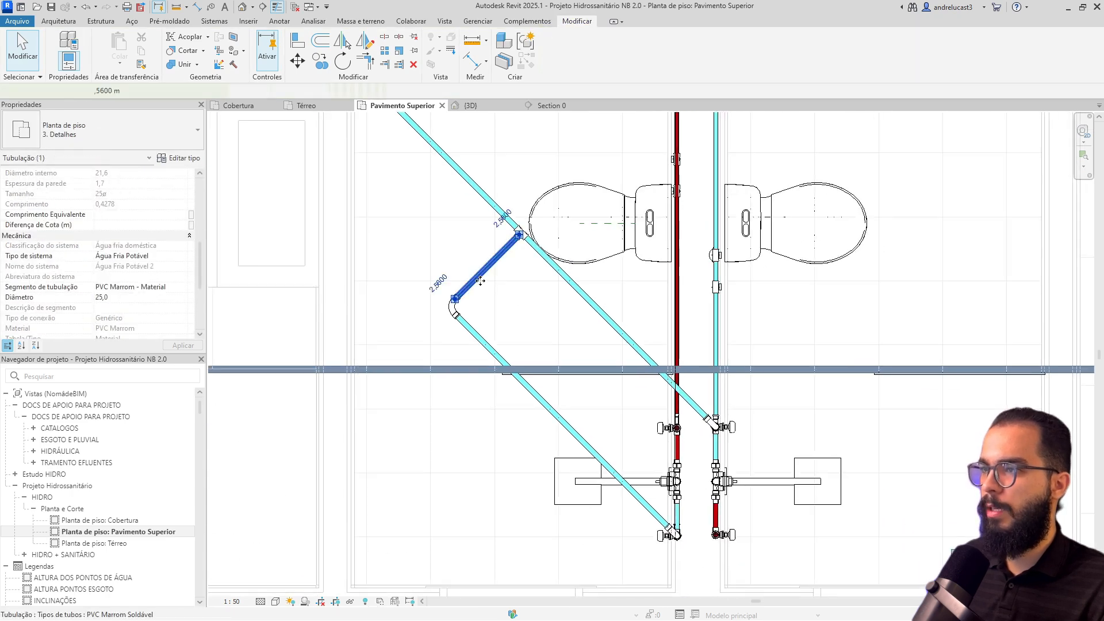
{"action": "left_click_drag", "start_coordinate": [480, 280], "coordinate": [638, 429]}
{"action": "left_click", "coordinate": [498, 356]}
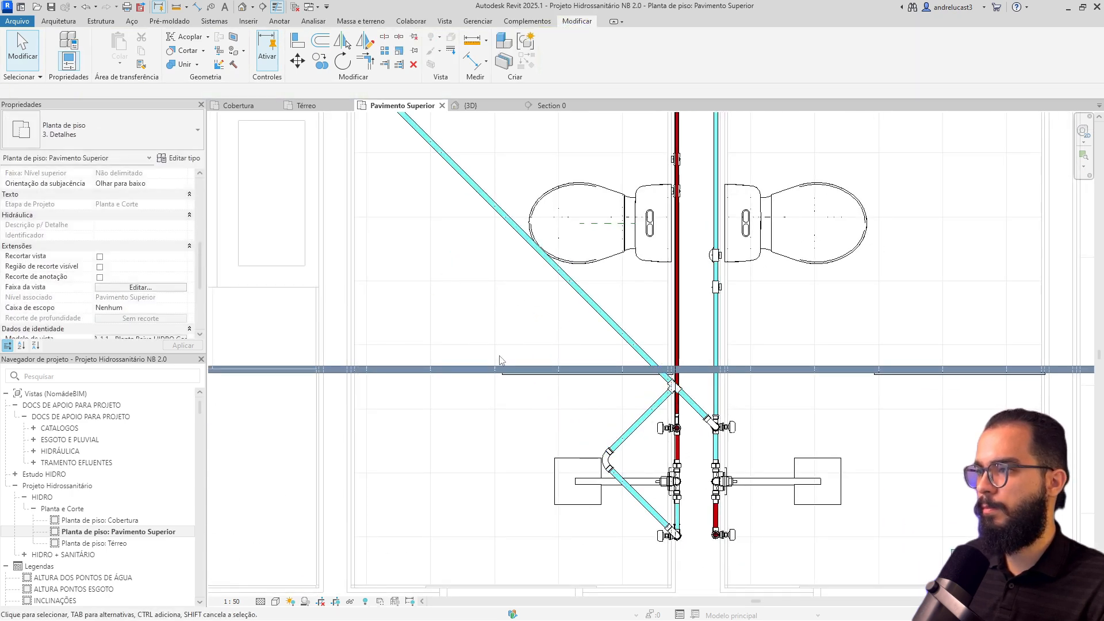
- Review the straight run across the bedroom and the branch junction beside the twin bathrooms' showers
{"action": "scroll", "coordinate": [500, 357], "scroll_direction": "down", "scroll_amount": 3}
{"action": "middle_click_drag", "start_coordinate": [488, 304], "coordinate": [805, 356]}
{"action": "middle_click_drag", "start_coordinate": [438, 336], "coordinate": [581, 411]}
{"action": "left_click", "coordinate": [550, 325]}
{"action": "scroll", "coordinate": [742, 379], "scroll_direction": "down", "scroll_amount": 2}
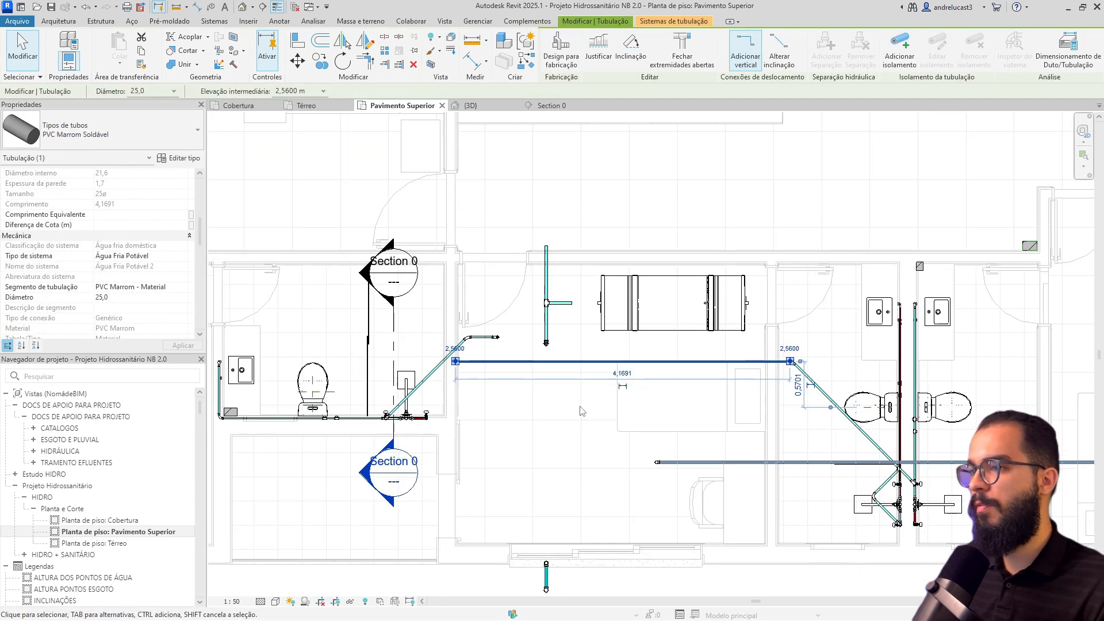
{"action": "middle_click_drag", "start_coordinate": [739, 396], "coordinate": [644, 348]}
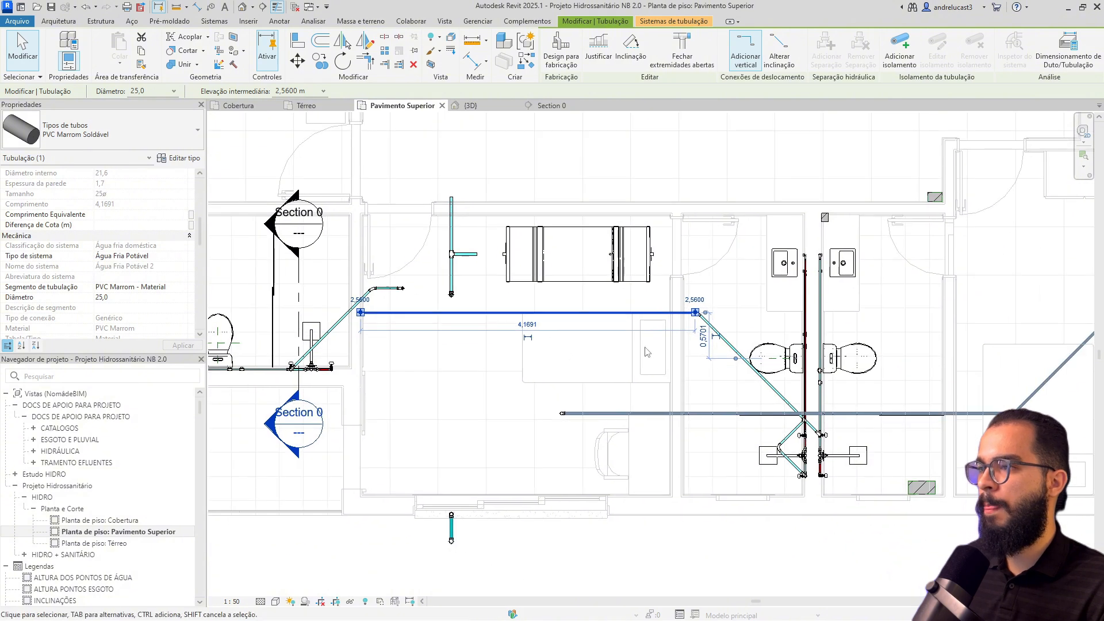
{"action": "scroll", "coordinate": [821, 483], "scroll_direction": "up", "scroll_amount": 5}
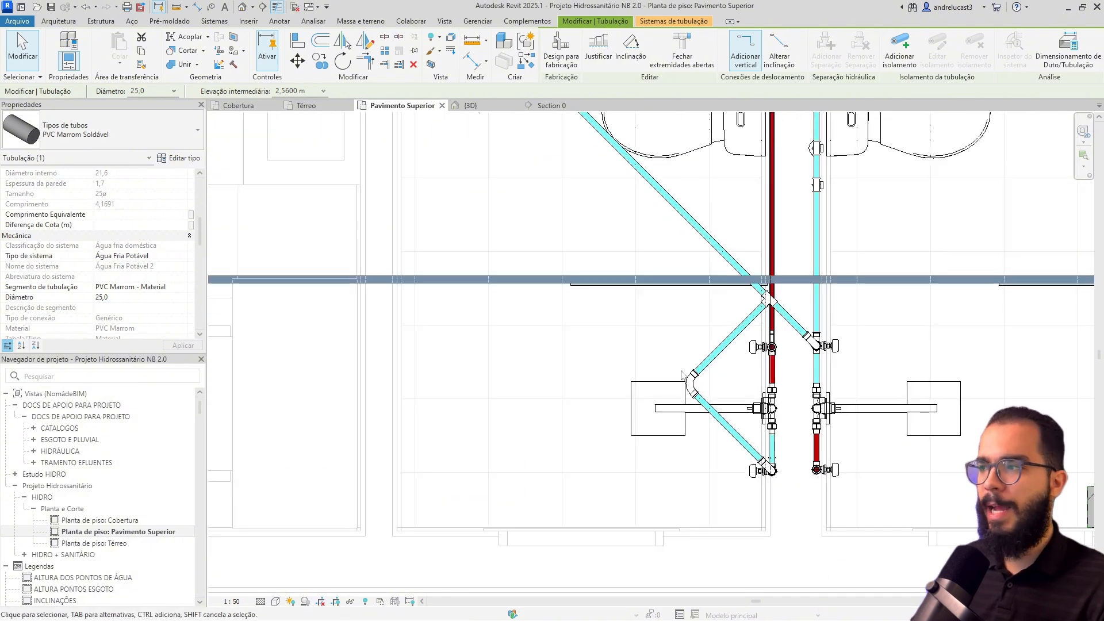
- Draw a 22 mm hot-water pipe at 45° from the farther twin bathroom's shower riser, parallel to the cold-water diagonal
{"action": "left_click", "coordinate": [817, 470]}
{"action": "right_click", "coordinate": [818, 472]}
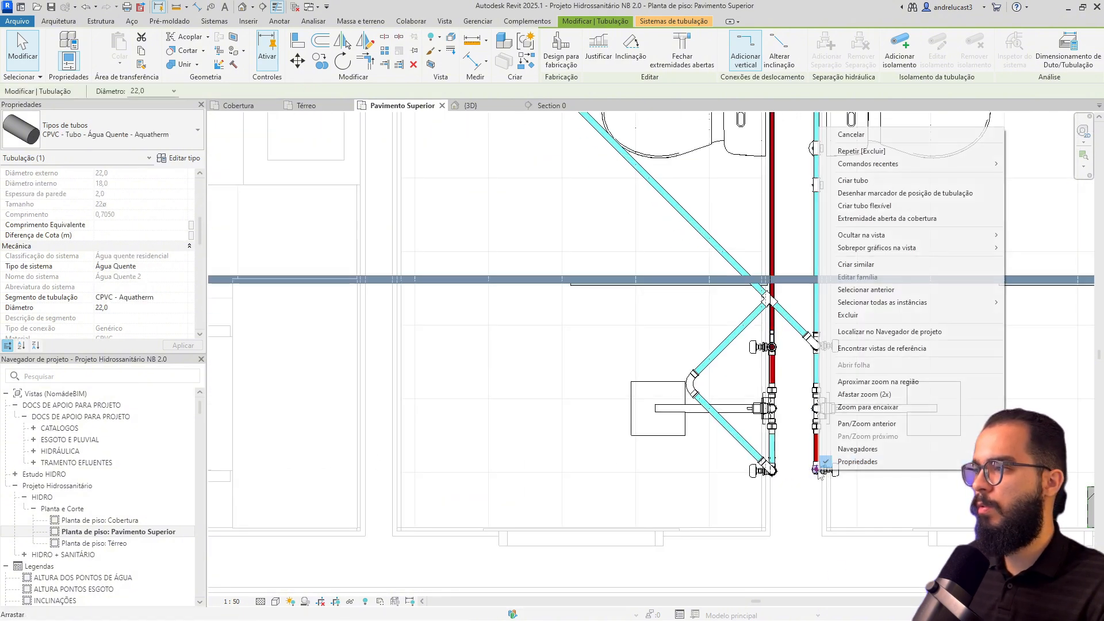
{"action": "key", "text": "Escape"}
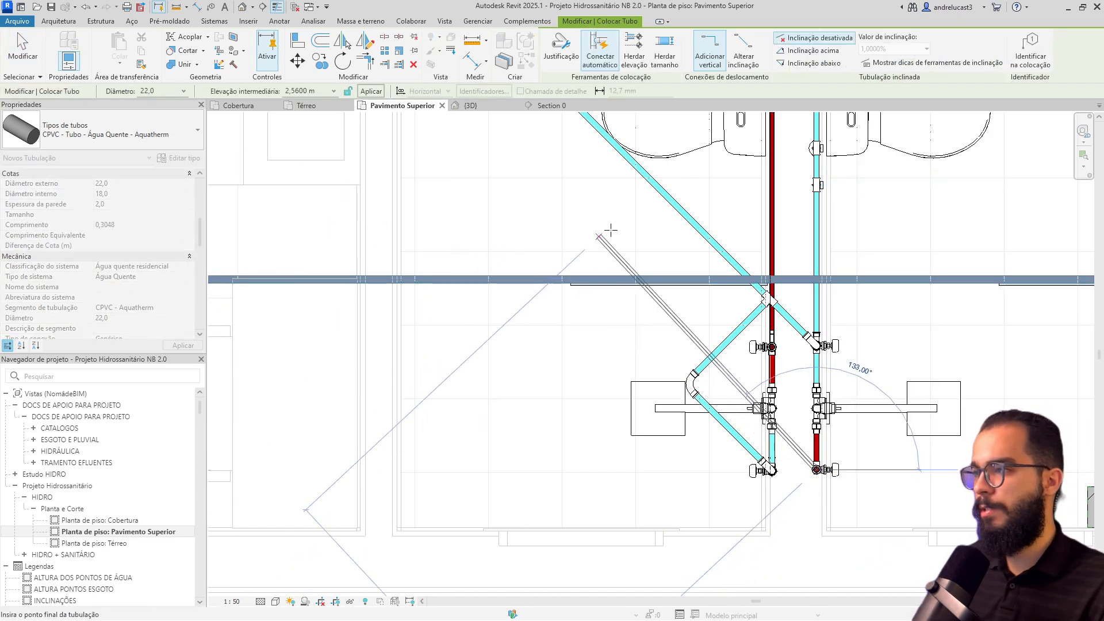
{"action": "left_click", "coordinate": [570, 232]}
{"action": "scroll", "coordinate": [543, 198], "scroll_direction": "down", "scroll_amount": 3}
{"action": "middle_click_drag", "start_coordinate": [545, 202], "coordinate": [709, 434]}
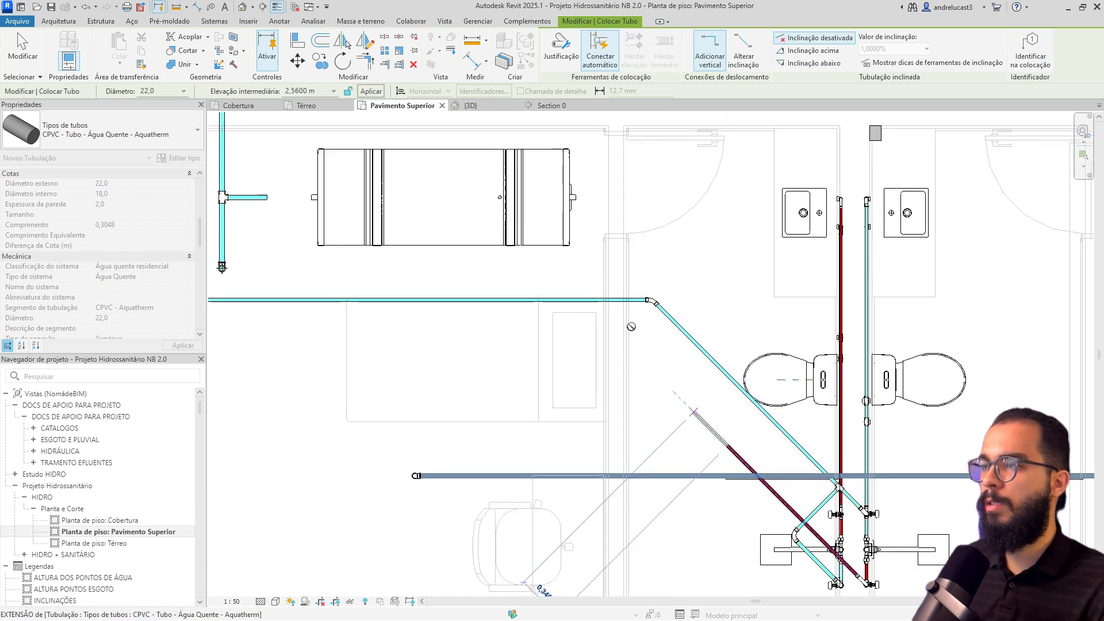
{"action": "left_click", "coordinate": [667, 388]}
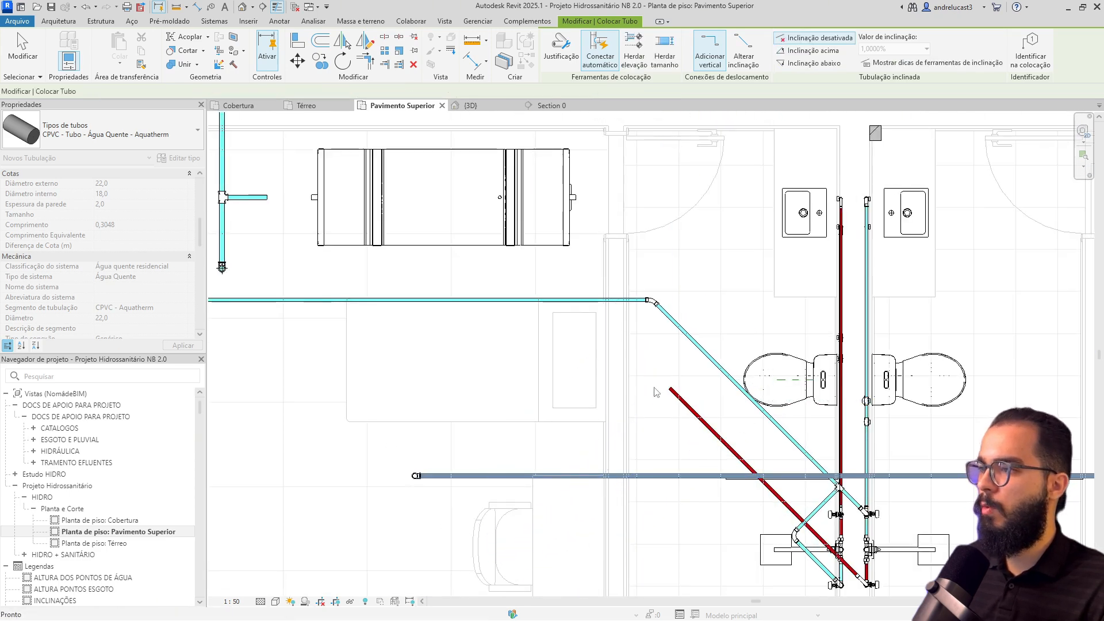
{"action": "key", "text": "Escape"}
{"action": "key", "text": "Escape"}
- Draw a 22 mm hot-water pipe from the nearer twin bathroom's shower riser, parallel between the first hot-water diagonal and the cold one
{"action": "middle_click_drag", "start_coordinate": [542, 350], "coordinate": [421, 322]}
{"action": "scroll", "coordinate": [662, 477], "scroll_direction": "up", "scroll_amount": 3}
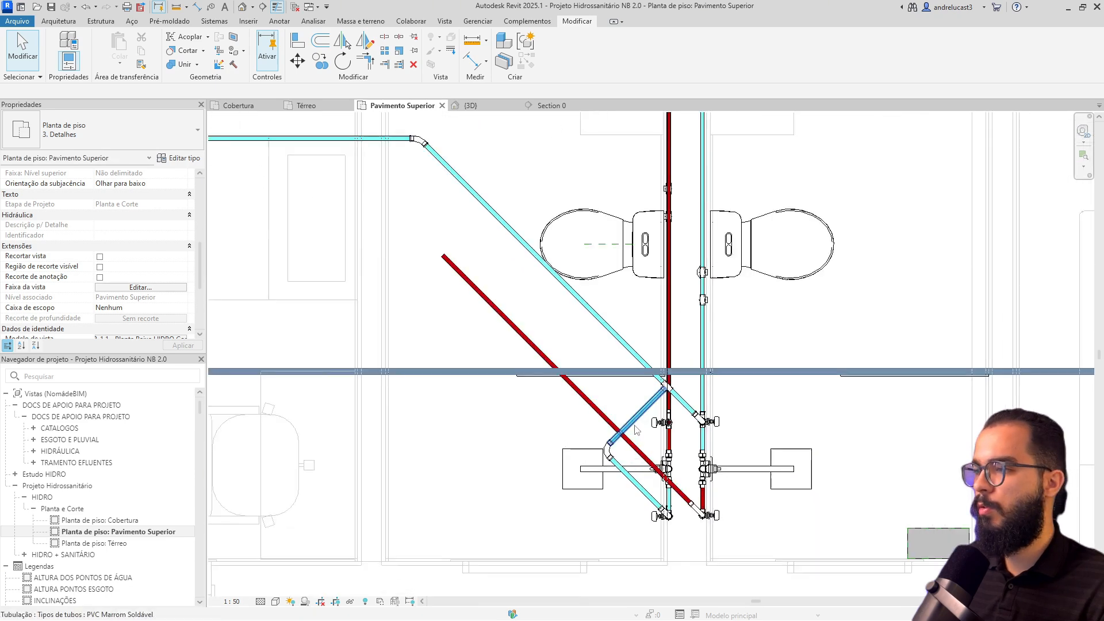
{"action": "left_click", "coordinate": [692, 423]}
{"action": "right_click", "coordinate": [692, 422]}
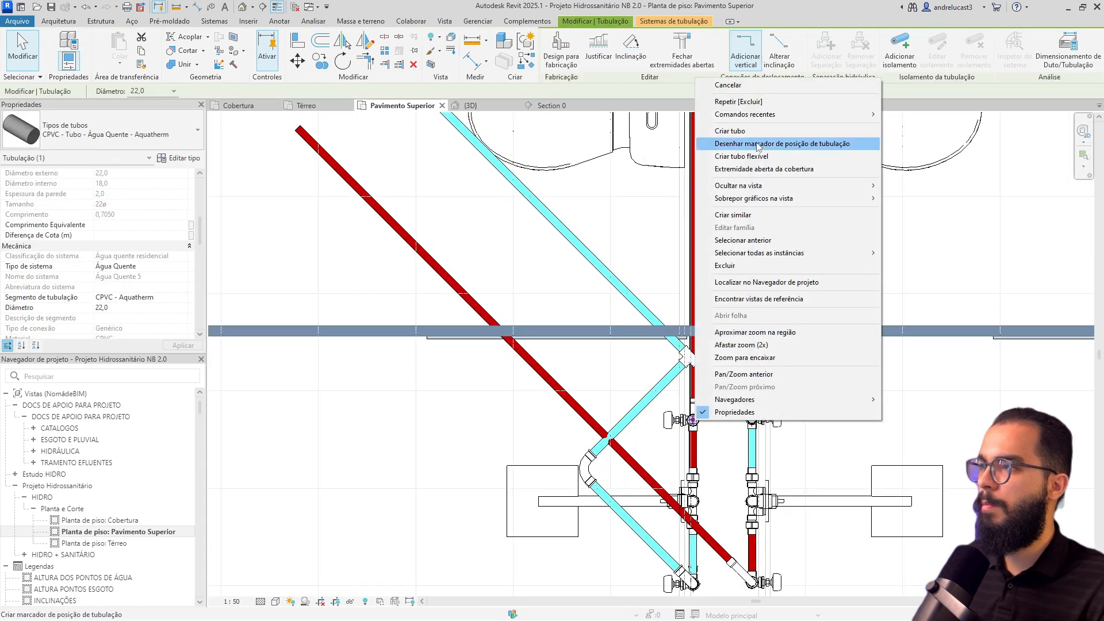
{"action": "left_click", "coordinate": [752, 130]}
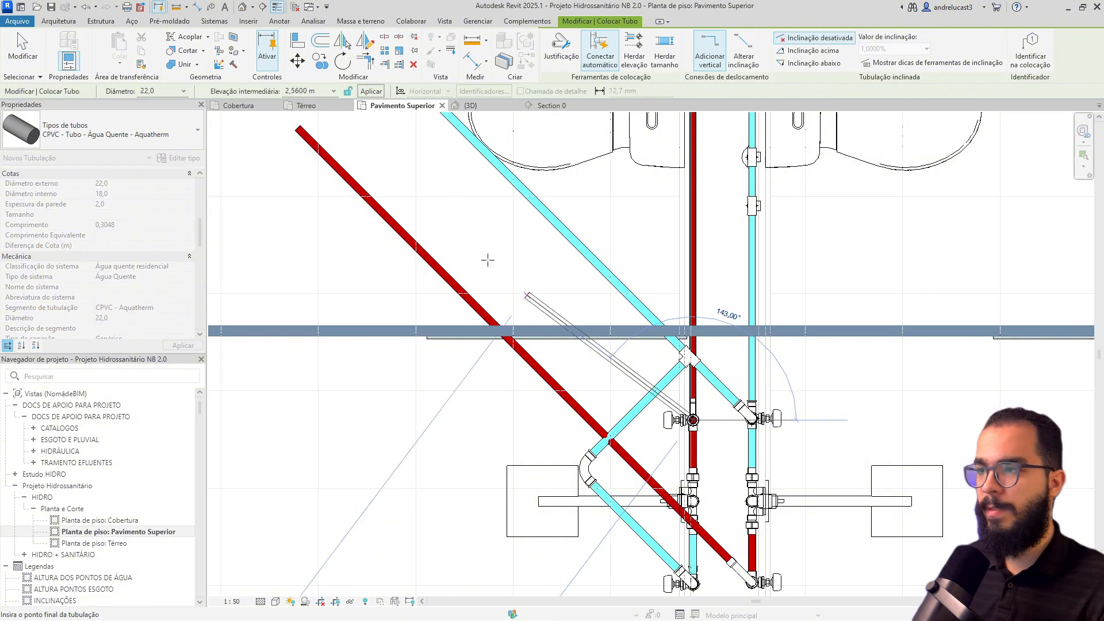
{"action": "middle_click_drag", "start_coordinate": [465, 208], "coordinate": [669, 384]}
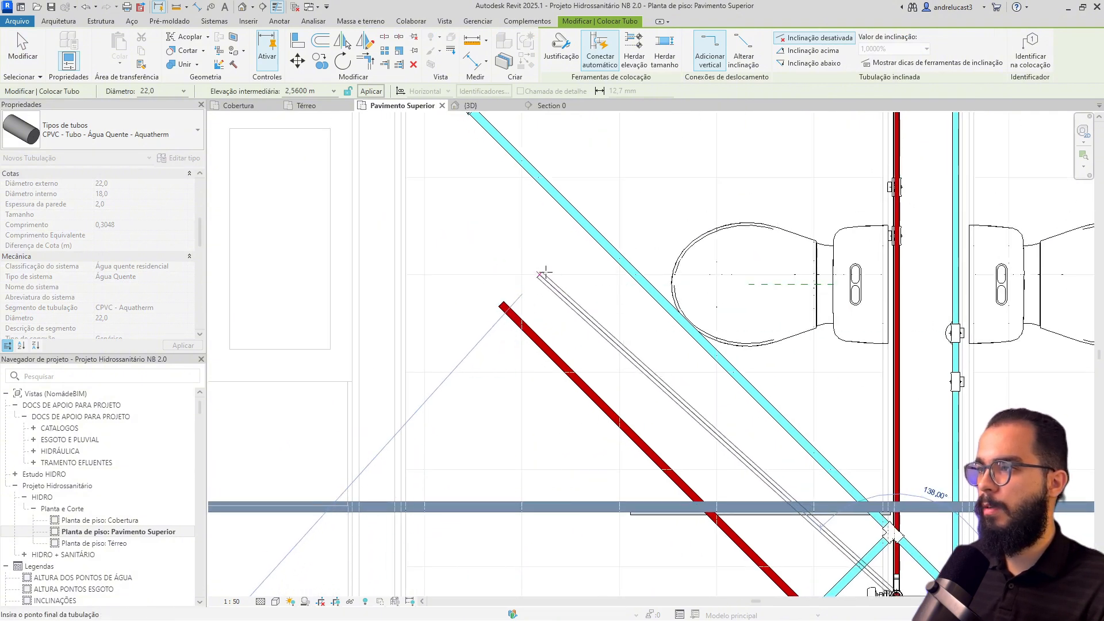
{"action": "left_click", "coordinate": [561, 262]}
{"action": "key", "text": "Escape"}
{"action": "key", "text": "Escape"}
{"action": "scroll", "coordinate": [448, 236], "scroll_direction": "down", "scroll_amount": 3}
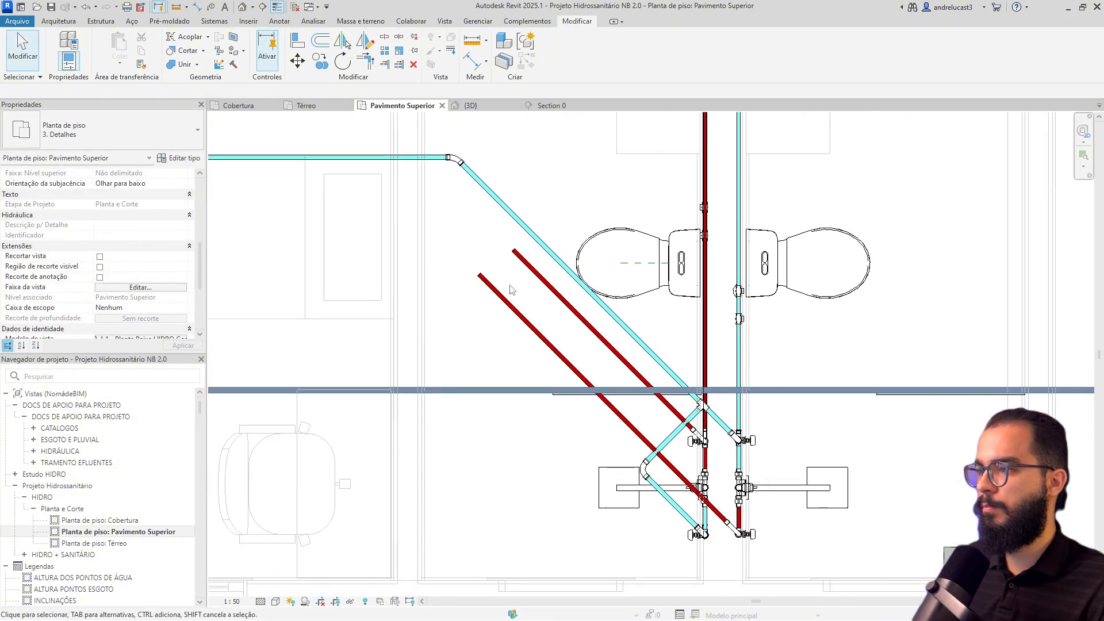
- Turn the end of the first hot-water diagonal 90° toward the second one with a short 22 mm pipe
{"action": "left_click", "coordinate": [489, 284]}
{"action": "key", "text": "c"}
{"action": "key", "text": "s"}
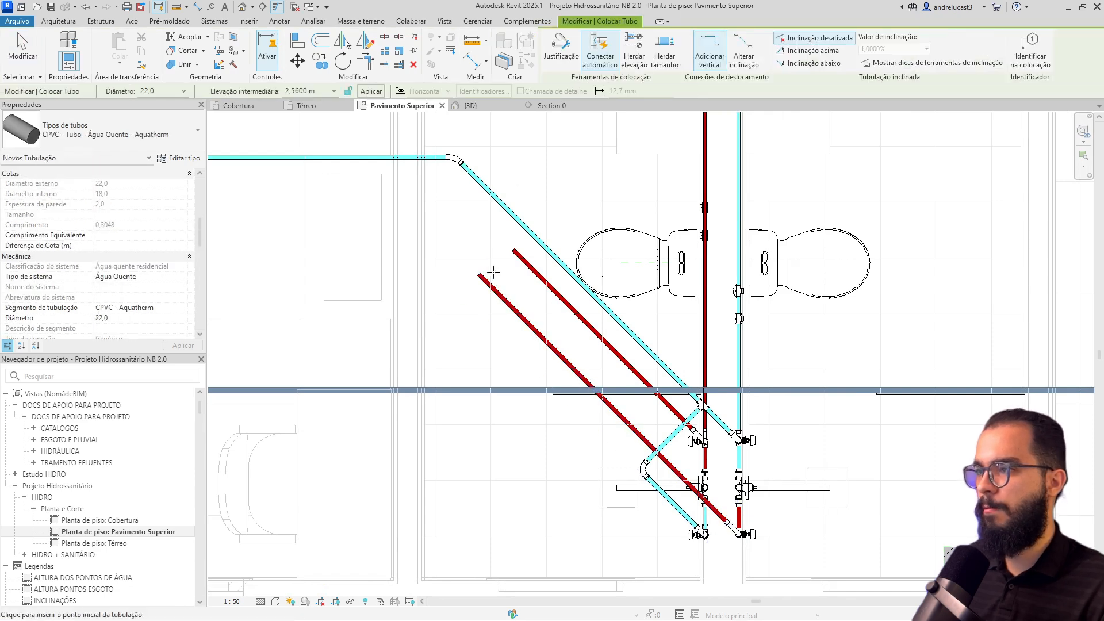
{"action": "scroll", "coordinate": [479, 268], "scroll_direction": "up", "scroll_amount": 3}
{"action": "left_click", "coordinate": [479, 277]}
{"action": "left_click", "coordinate": [502, 252]}
{"action": "key", "text": "Escape"}
{"action": "key", "text": "Escape"}
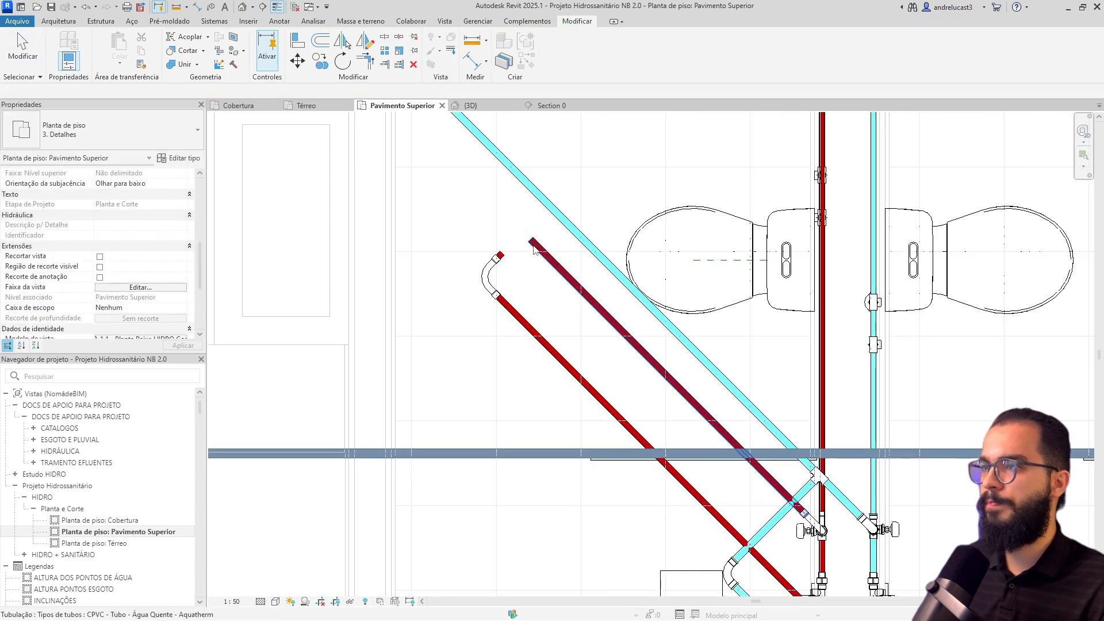
- Extend the second hot-water diagonal in its own direction past the end of the short connecting pipe
{"action": "left_click", "coordinate": [531, 241]}
{"action": "key", "text": "c"}
{"action": "key", "text": "s"}
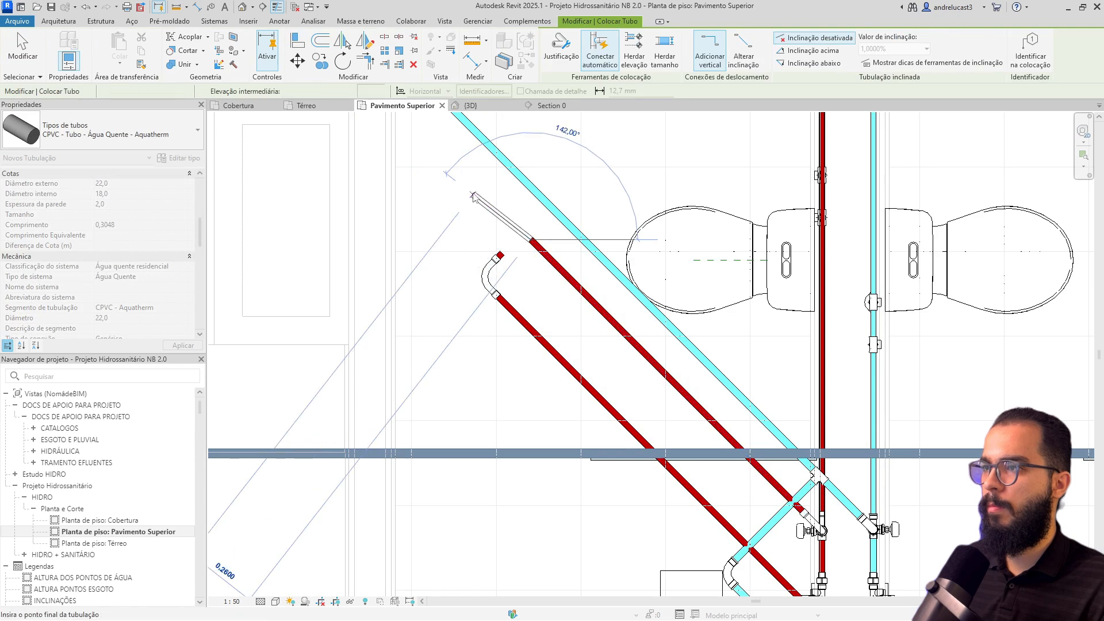
{"action": "left_click", "coordinate": [530, 238]}
{"action": "left_click", "coordinate": [471, 179]}
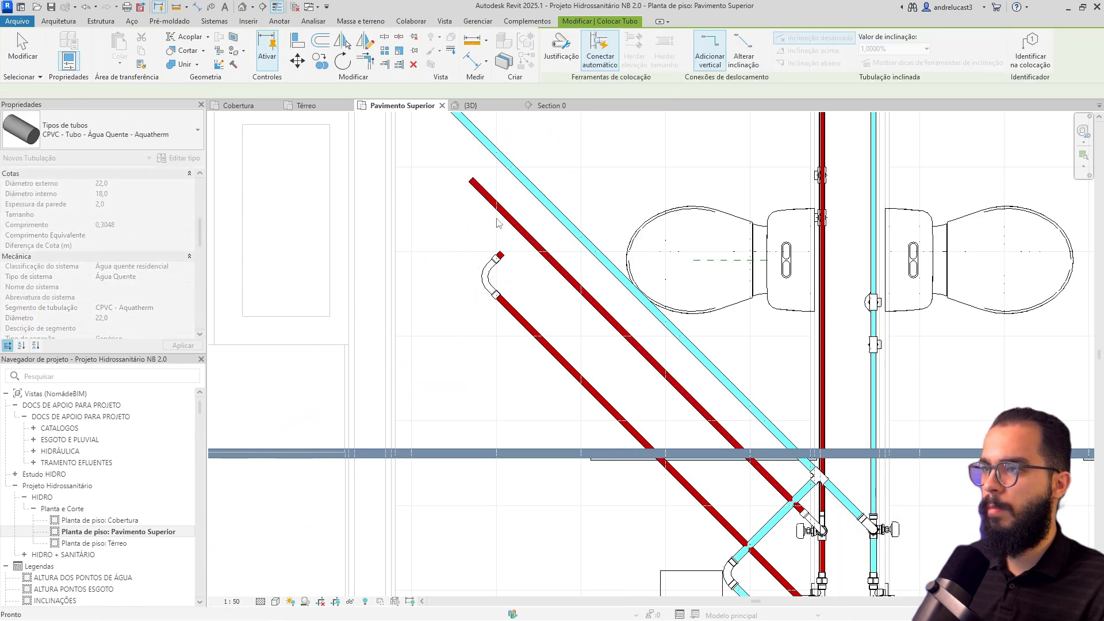
{"action": "key", "text": "Escape"}
{"action": "key", "text": "Escape"}
- Join the short connecting pipe to the second hot-water diagonal and move it along the diagonal close to the shower risers
{"action": "left_click", "coordinate": [502, 254]}
{"action": "left_click_drag", "start_coordinate": [504, 257], "coordinate": [526, 235]}
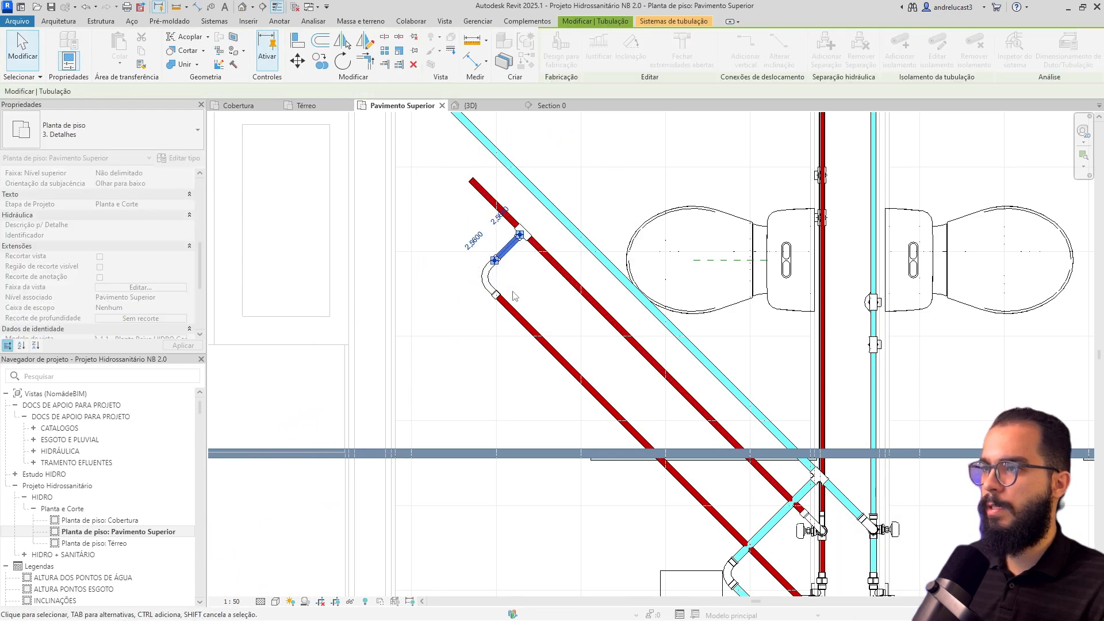
{"action": "left_click", "coordinate": [542, 310]}
{"action": "scroll", "coordinate": [542, 311], "scroll_direction": "down", "scroll_amount": 1}
{"action": "middle_click_drag", "start_coordinate": [542, 311], "coordinate": [473, 239]}
{"action": "left_click", "coordinate": [447, 199]}
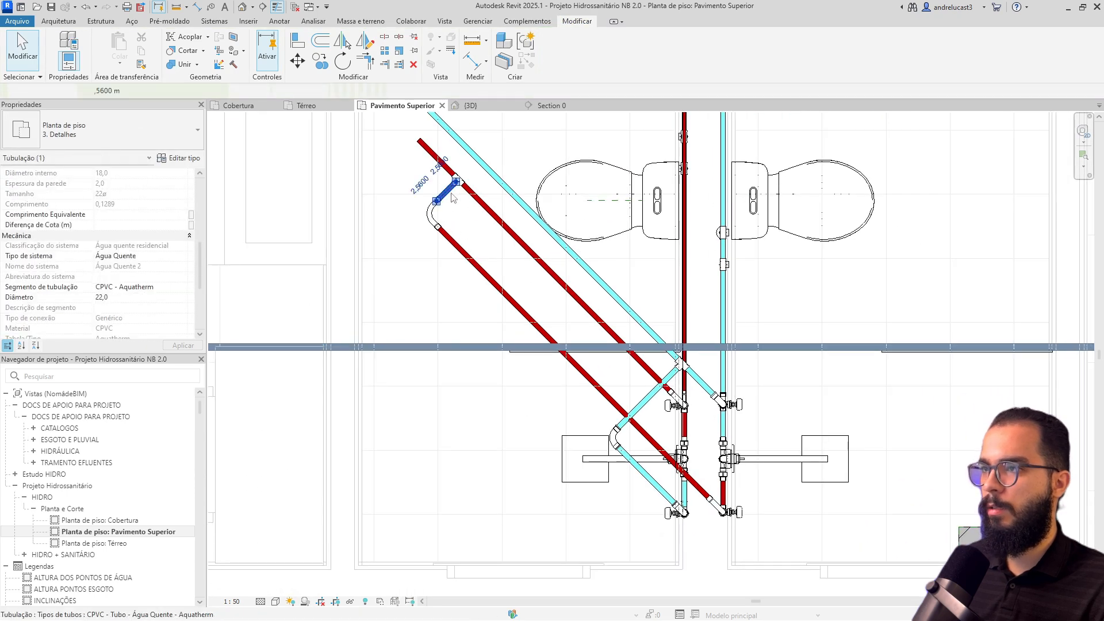
{"action": "left_click_drag", "start_coordinate": [625, 386], "coordinate": [629, 390]}
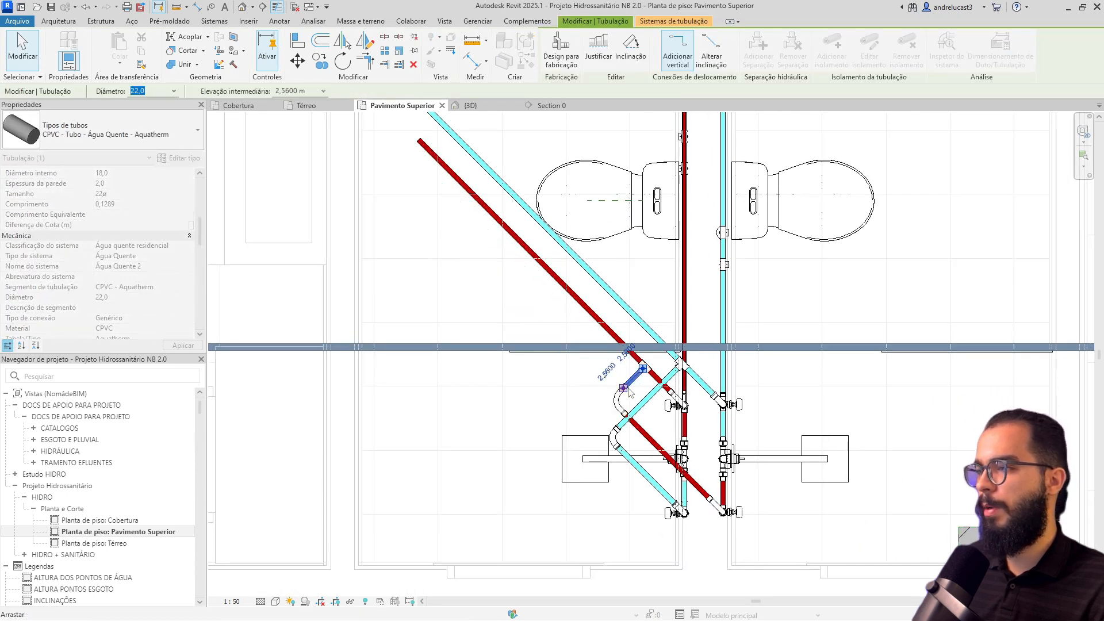
{"action": "key", "text": "Escape"}
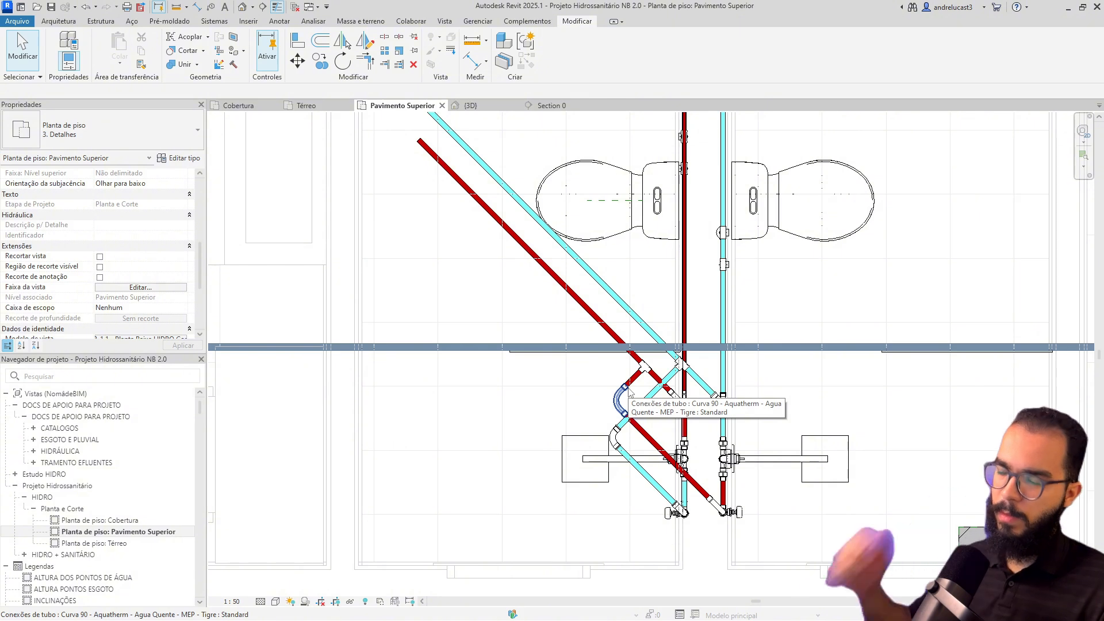
- Extend the hot-water diagonal into the bedroom near the thermal reservoir and raise its end vertically to an elevation of 3 m
{"action": "scroll", "coordinate": [628, 391], "scroll_direction": "down", "scroll_amount": 3}
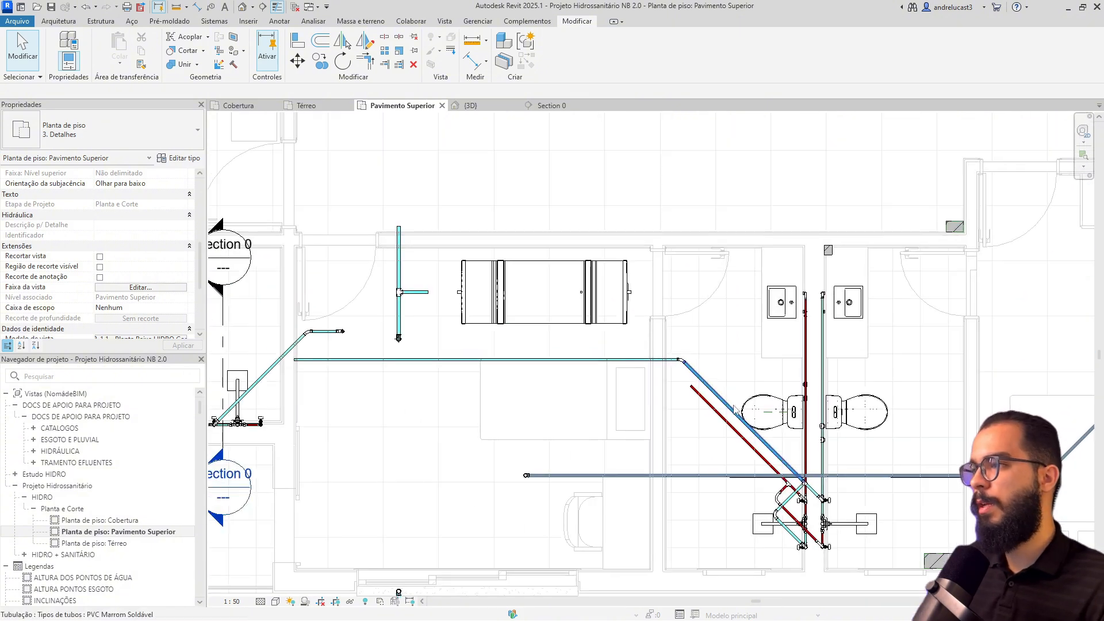
{"action": "right_click", "coordinate": [691, 390]}
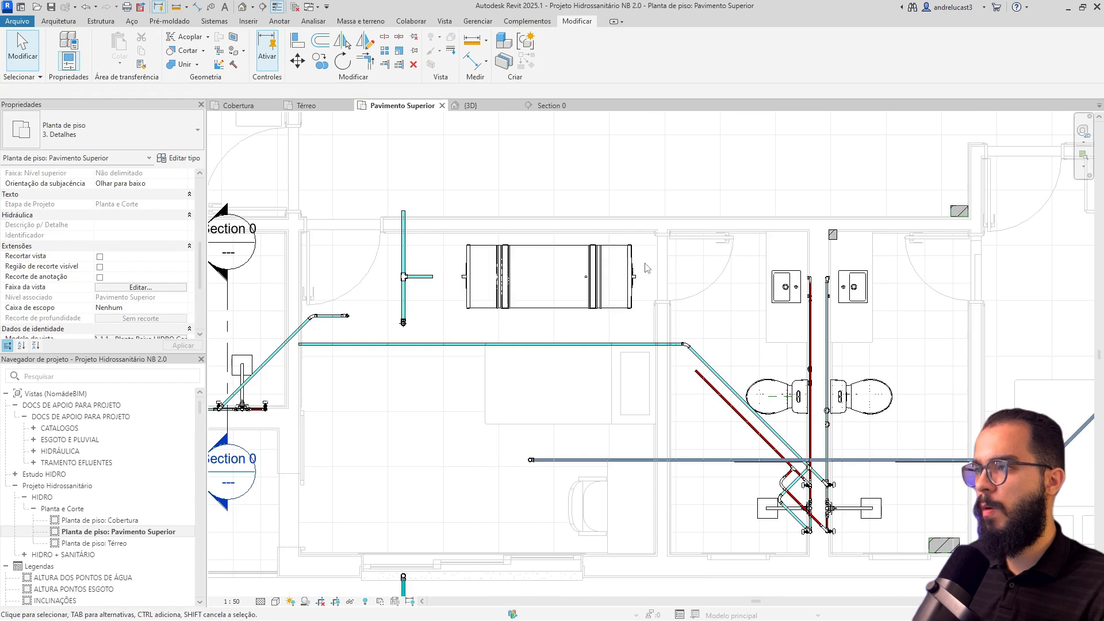
{"action": "scroll", "coordinate": [647, 268], "scroll_direction": "up", "scroll_amount": 2}
{"action": "left_click", "coordinate": [635, 290]}
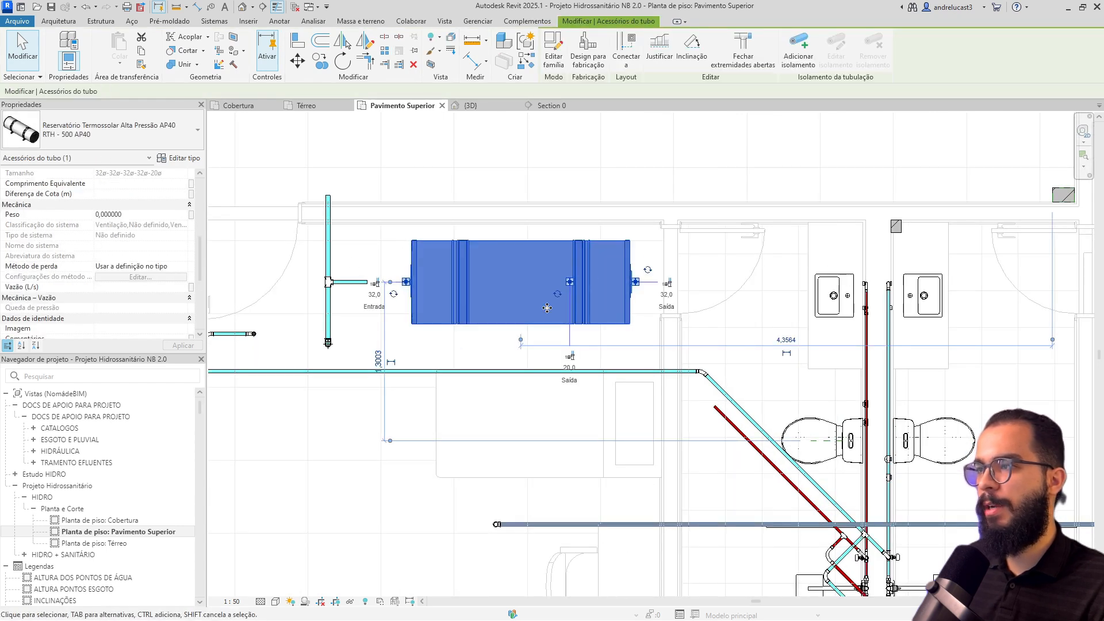
{"action": "left_click", "coordinate": [729, 440]}
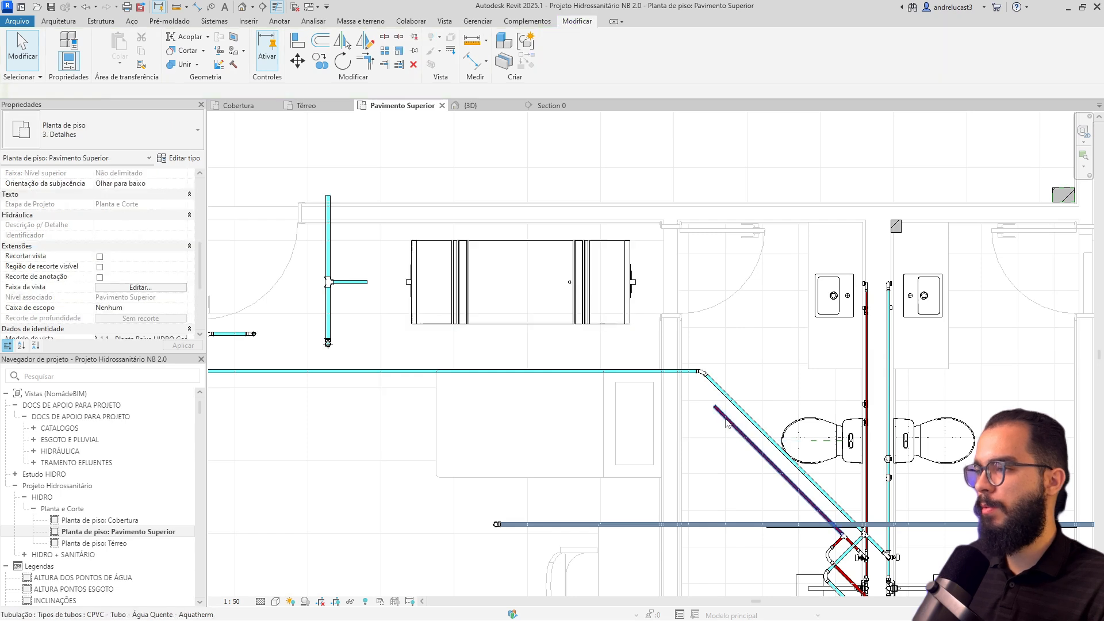
{"action": "left_click", "coordinate": [738, 431]}
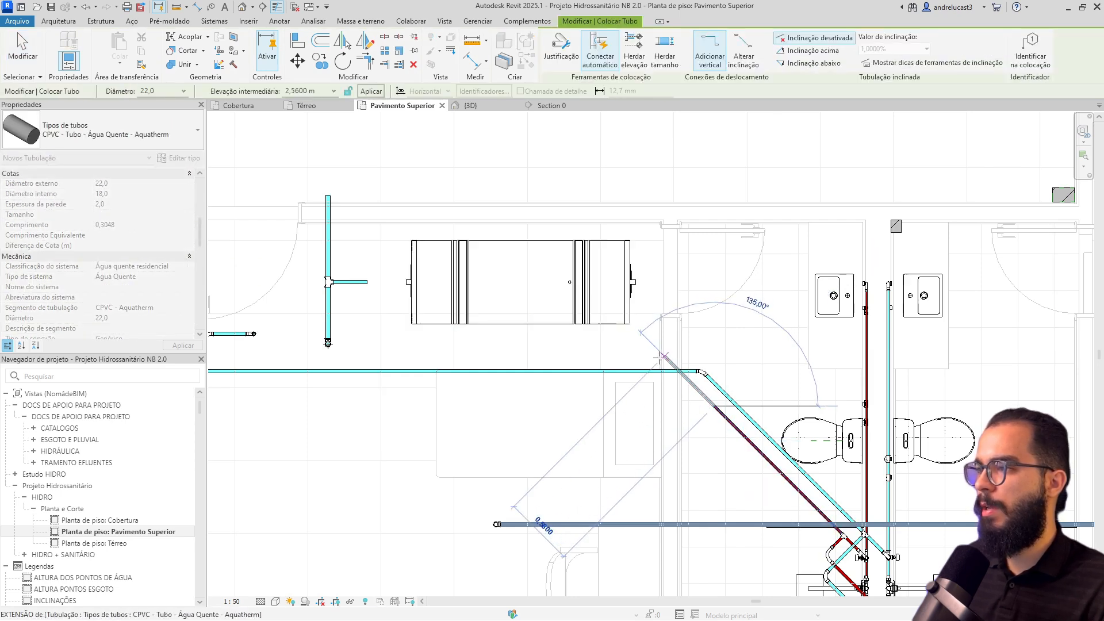
{"action": "left_click", "coordinate": [655, 347]}
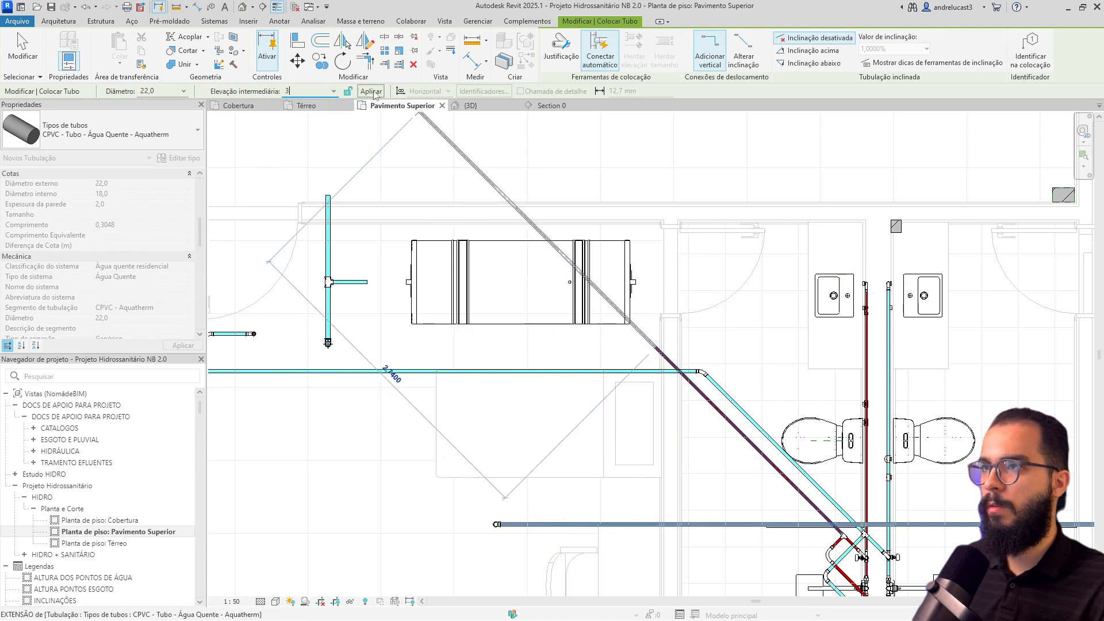
{"action": "key", "text": "Escape"}
{"action": "key", "text": "Escape"}
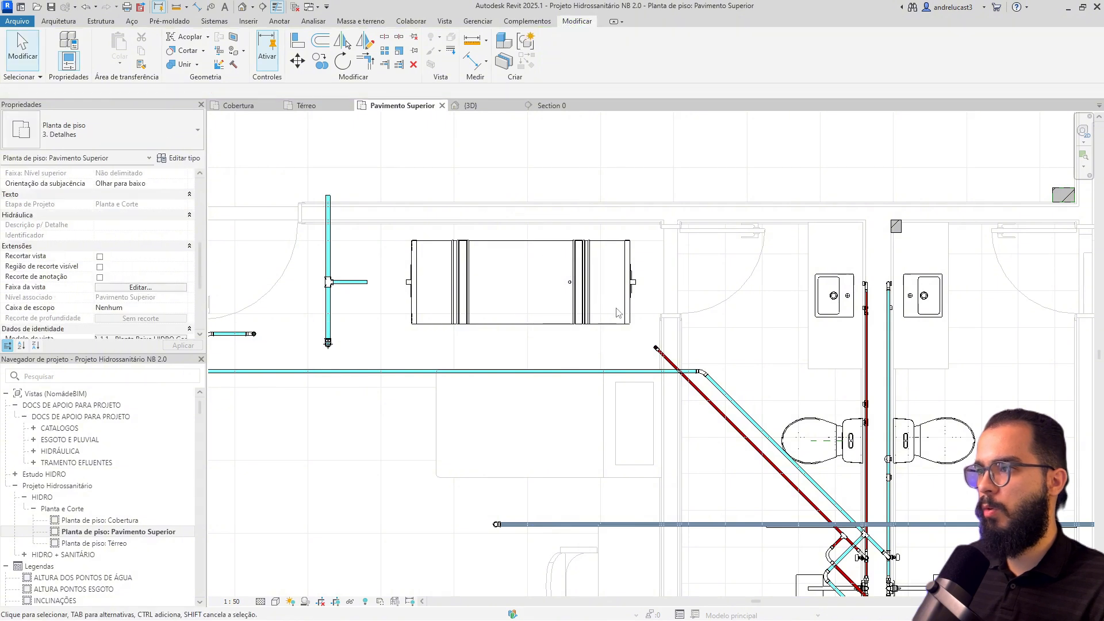
- Align the free end of the bedroom's long 25 mm cold-water run with the neighbouring branch's riser and add a vertical pipe there
{"action": "scroll", "coordinate": [658, 360], "scroll_direction": "up", "scroll_amount": 3}
{"action": "scroll", "coordinate": [654, 339], "scroll_direction": "down", "scroll_amount": 2}
{"action": "scroll", "coordinate": [652, 322], "scroll_direction": "down", "scroll_amount": 3}
{"action": "middle_click_drag", "start_coordinate": [454, 320], "coordinate": [606, 297]}
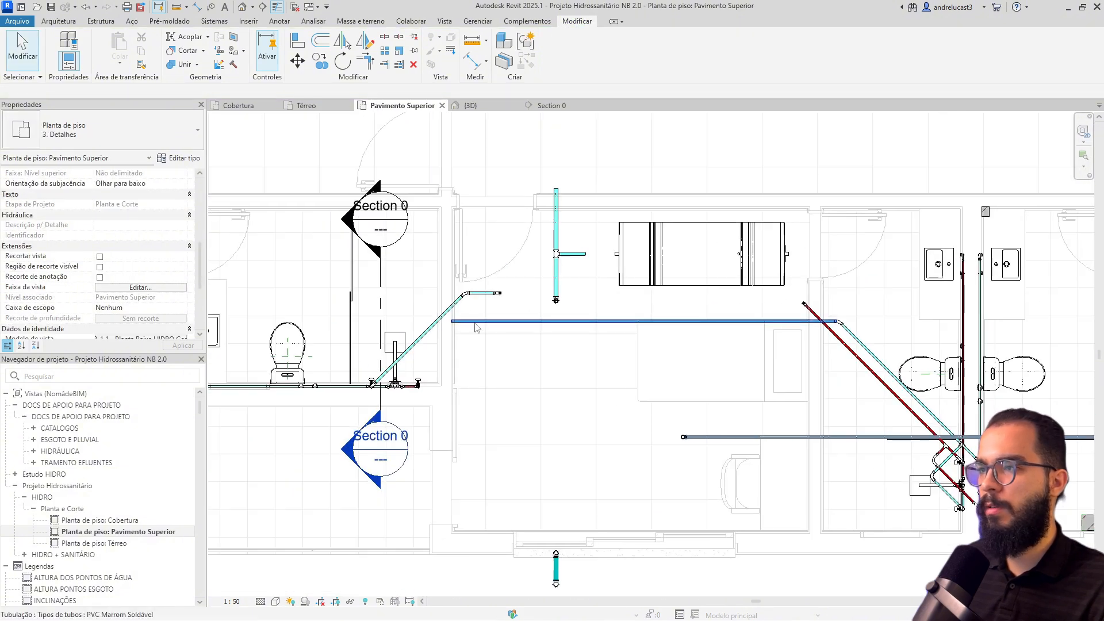
{"action": "left_click", "coordinate": [474, 323]}
{"action": "scroll", "coordinate": [469, 338], "scroll_direction": "up", "scroll_amount": 2}
{"action": "right_click", "coordinate": [444, 323]}
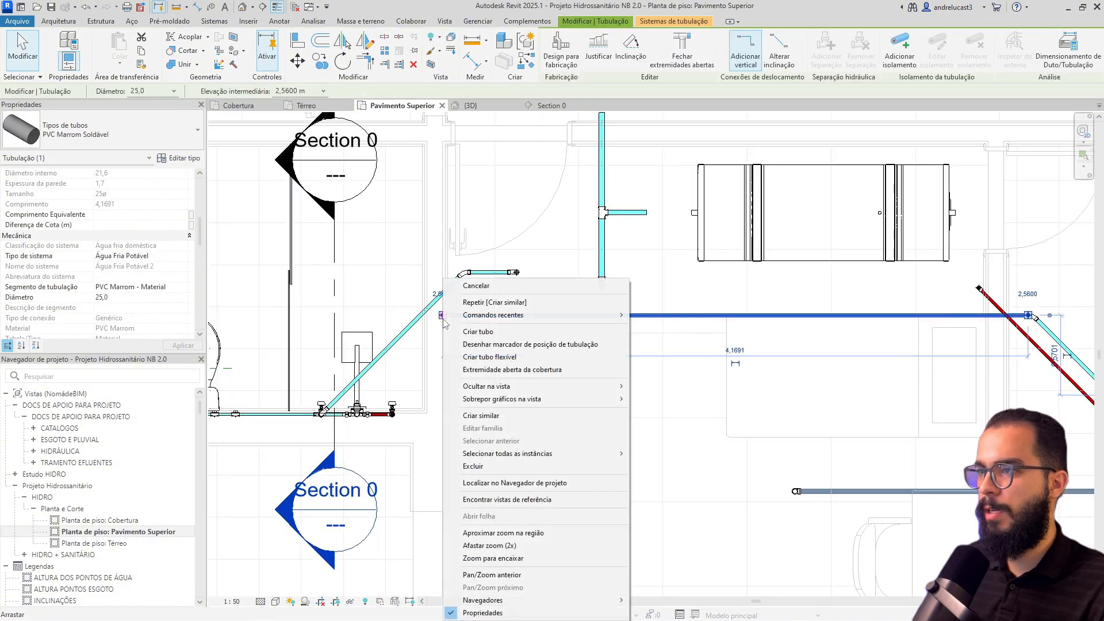
{"action": "left_click", "coordinate": [478, 332]}
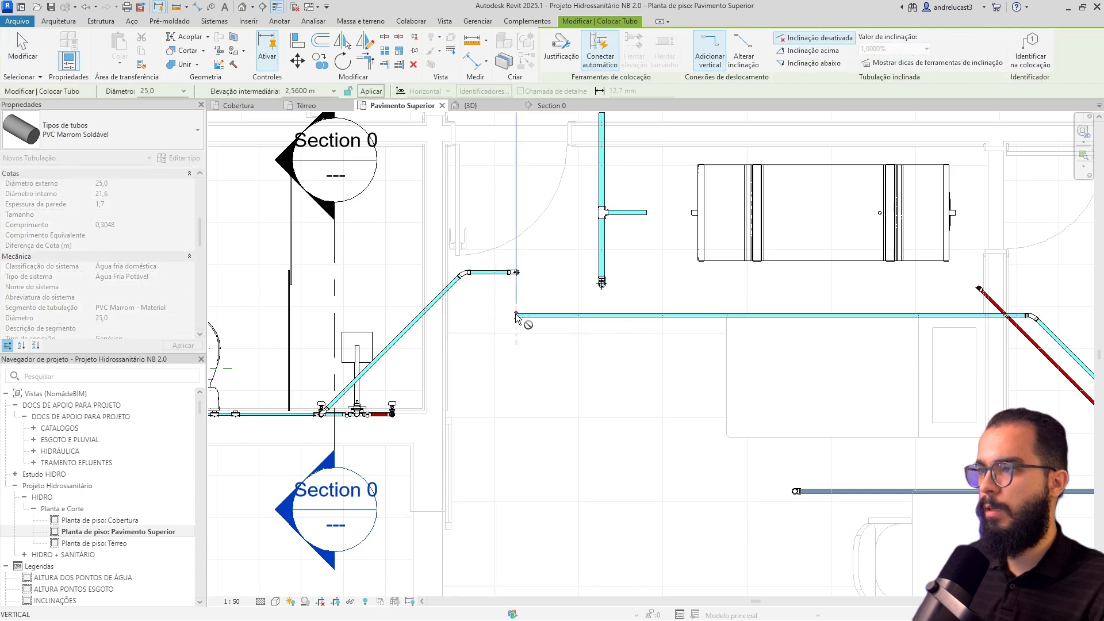
{"action": "left_click", "coordinate": [371, 92]}
{"action": "key", "text": "Escape"}
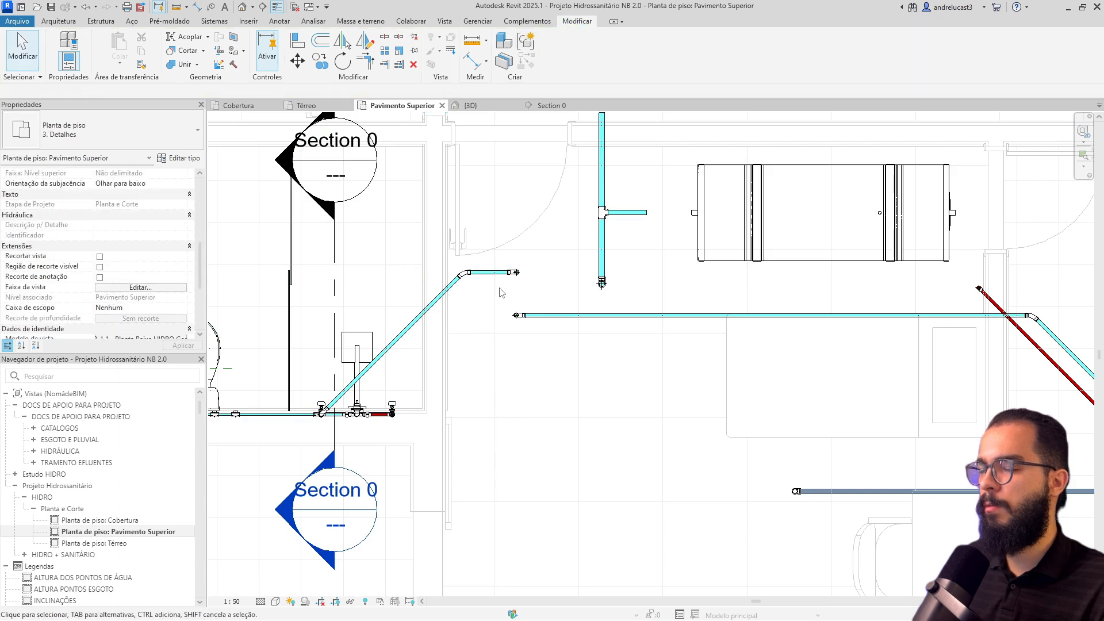
- Review the upper-floor pipe layout, and open the ground-floor plan to examine the kitchen, laundry and bathroom water points
{"action": "scroll", "coordinate": [583, 348], "scroll_direction": "down", "scroll_amount": 3}
{"action": "middle_click_drag", "start_coordinate": [729, 277], "coordinate": [628, 420]}
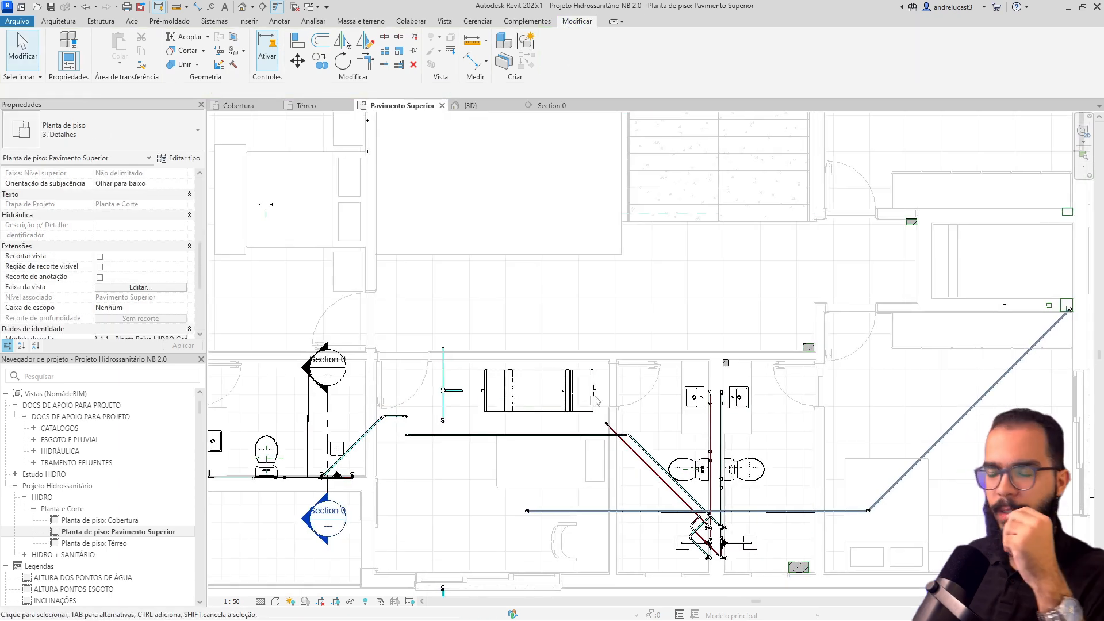
{"action": "scroll", "coordinate": [597, 400], "scroll_direction": "down", "scroll_amount": 2}
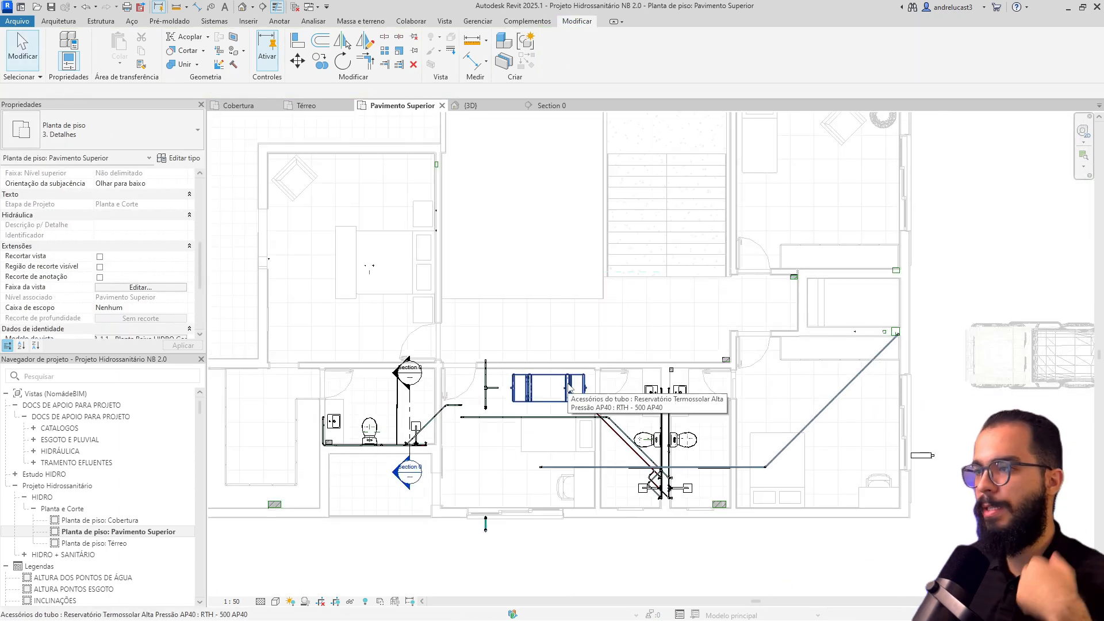
{"action": "left_click", "coordinate": [299, 106]}
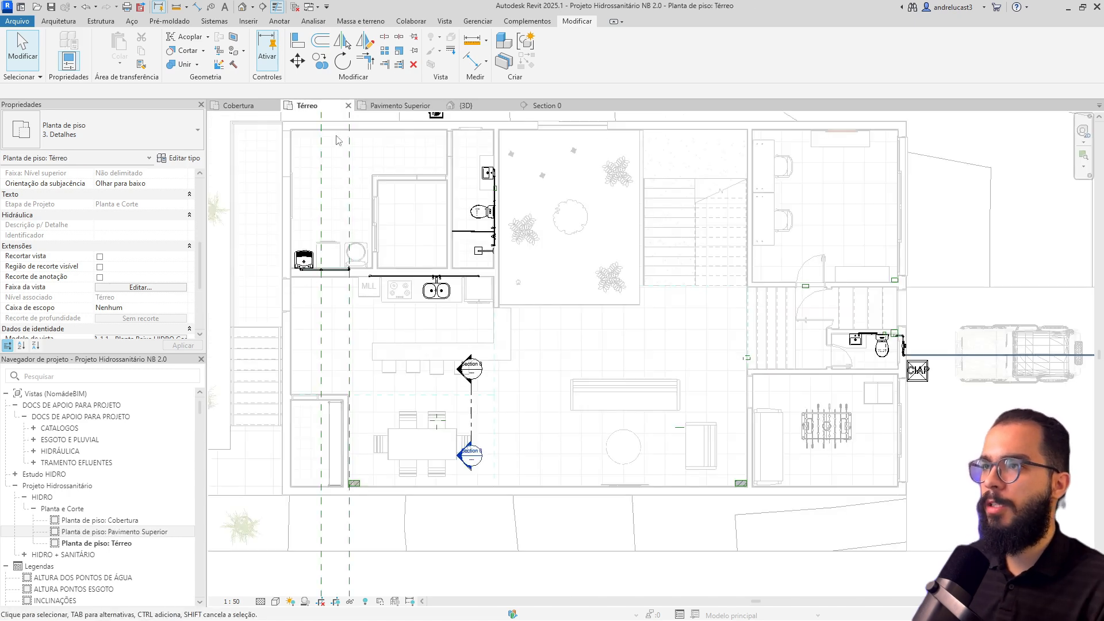
{"action": "scroll", "coordinate": [435, 283], "scroll_direction": "up", "scroll_amount": 3}
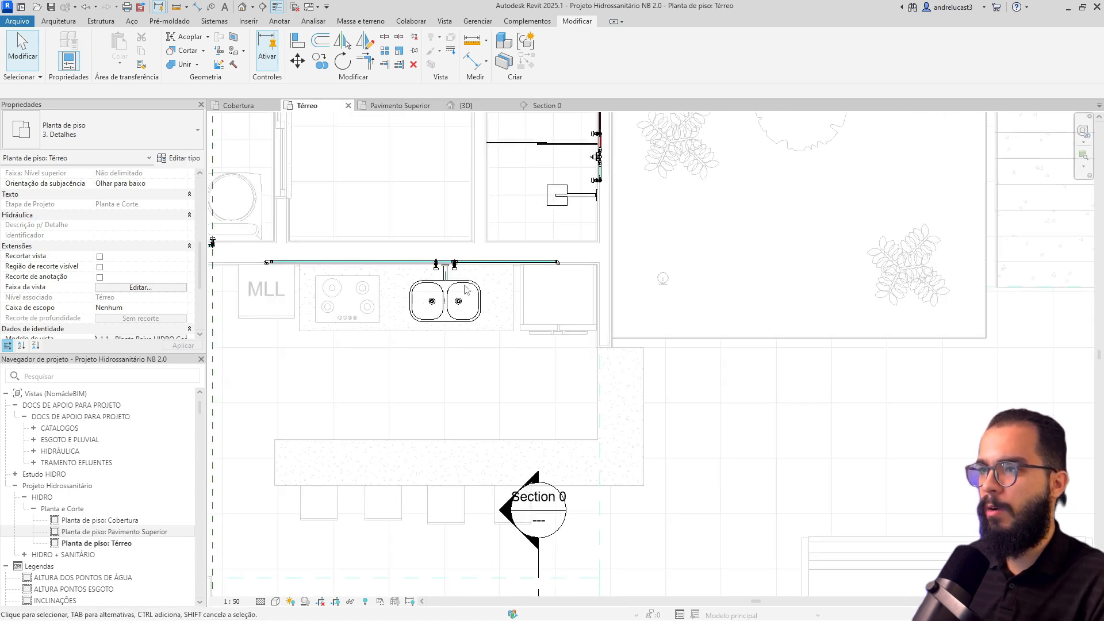
{"action": "middle_click_drag", "start_coordinate": [443, 294], "coordinate": [509, 395]}
{"action": "scroll", "coordinate": [509, 395], "scroll_direction": "down", "scroll_amount": 2}
{"action": "scroll", "coordinate": [376, 401], "scroll_direction": "up", "scroll_amount": 2}
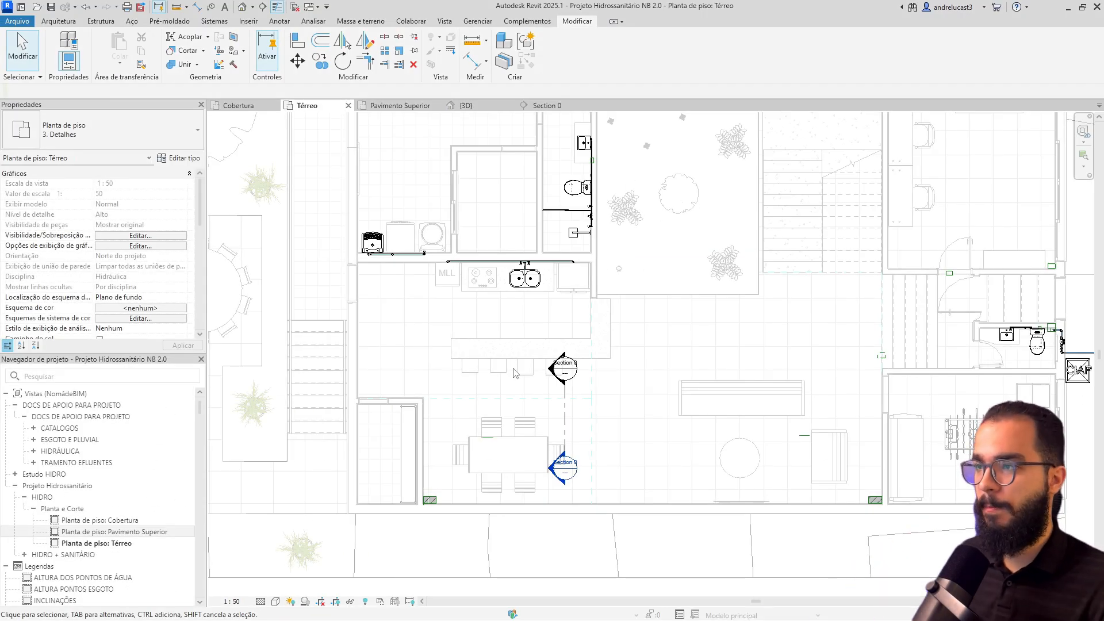
- Open the section view belonging to the Section 0 mark beside the dining table
{"action": "left_click", "coordinate": [564, 403]}
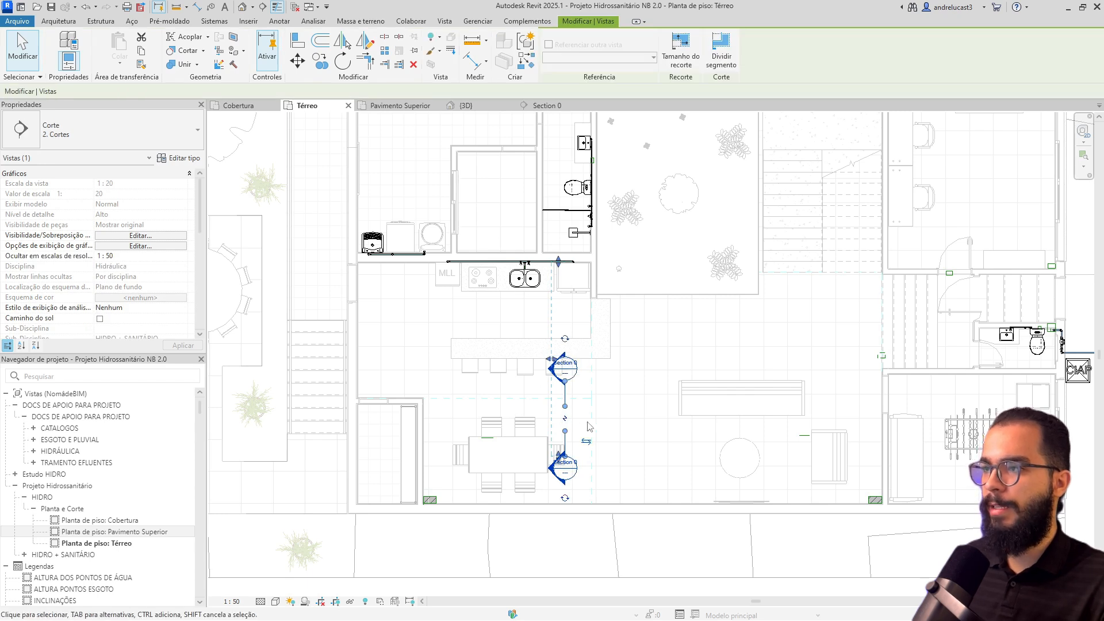
{"action": "right_click", "coordinate": [564, 403]}
{"action": "left_click", "coordinate": [598, 134]}
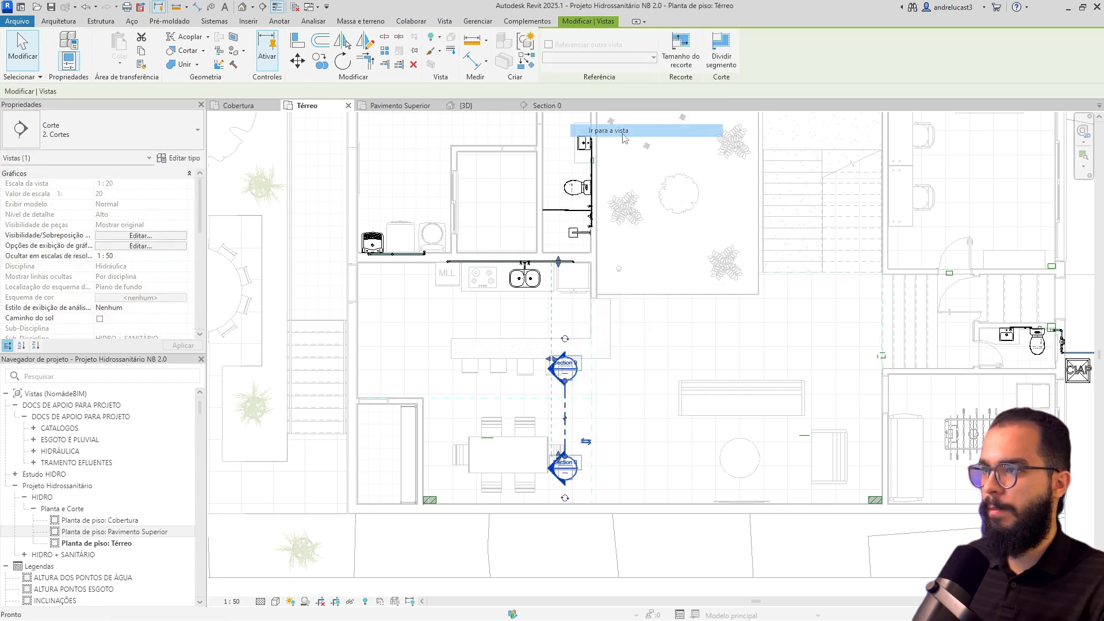
- Extend Section 0's crop region downward, well below its current lower boundary, to take in the floor beneath
{"action": "scroll", "coordinate": [592, 329], "scroll_direction": "down", "scroll_amount": 4}
{"action": "middle_click_drag", "start_coordinate": [635, 403], "coordinate": [597, 257]}
{"action": "left_click", "coordinate": [593, 385]}
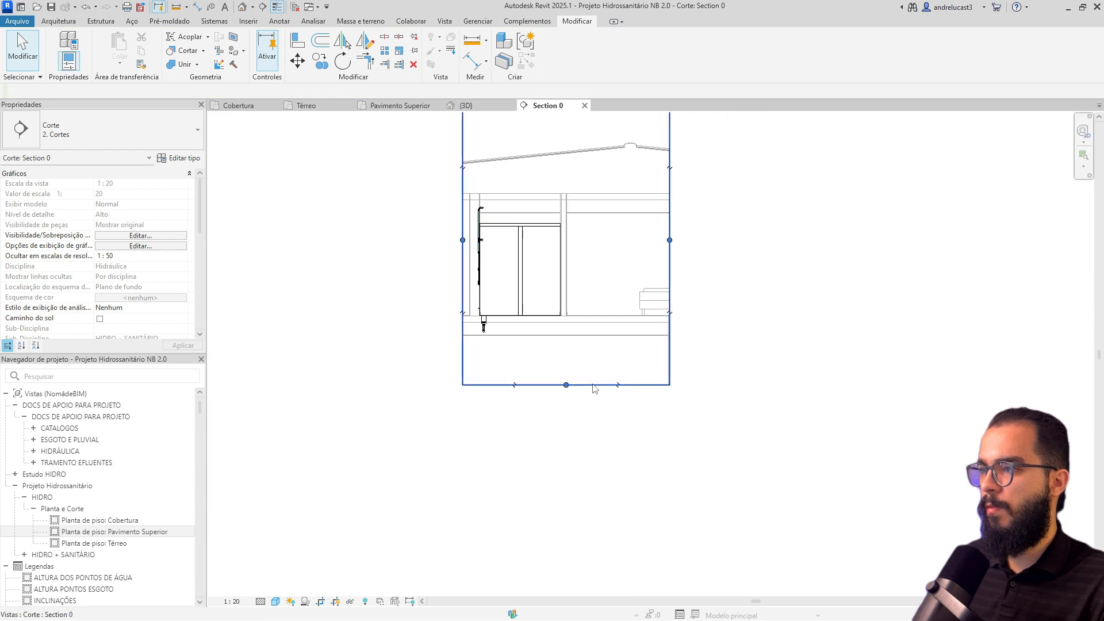
{"action": "left_click_drag", "start_coordinate": [564, 384], "coordinate": [565, 568]}
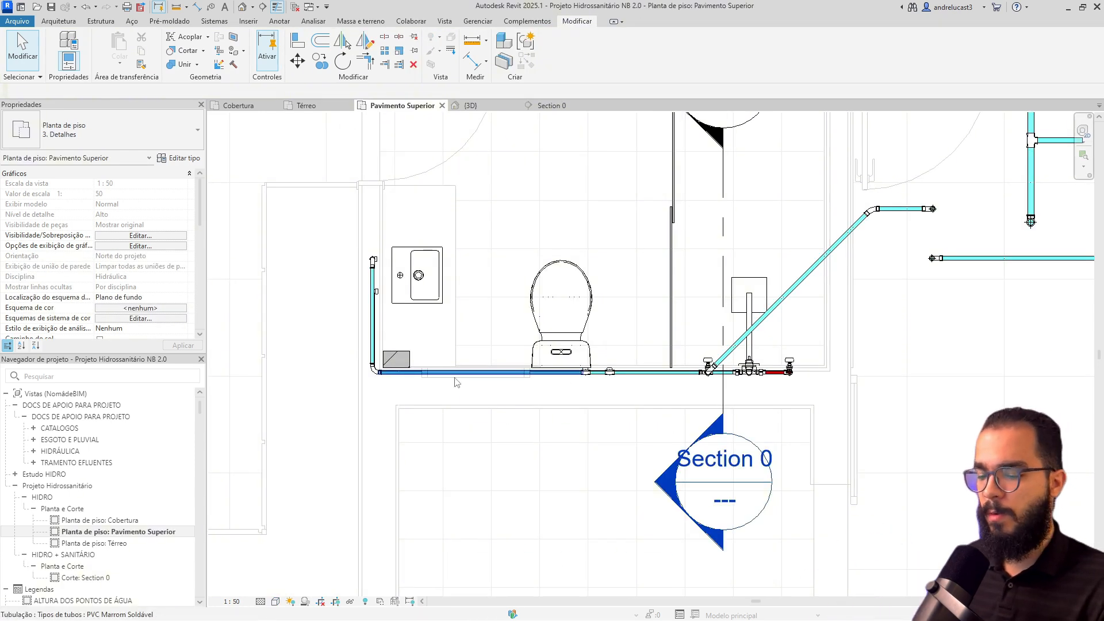
- Draw short horizontal and vertical reference planes crossing beside the wall behind the upper-floor bathroom's toilet, to the right of the shaft
{"action": "key", "text": "p"}
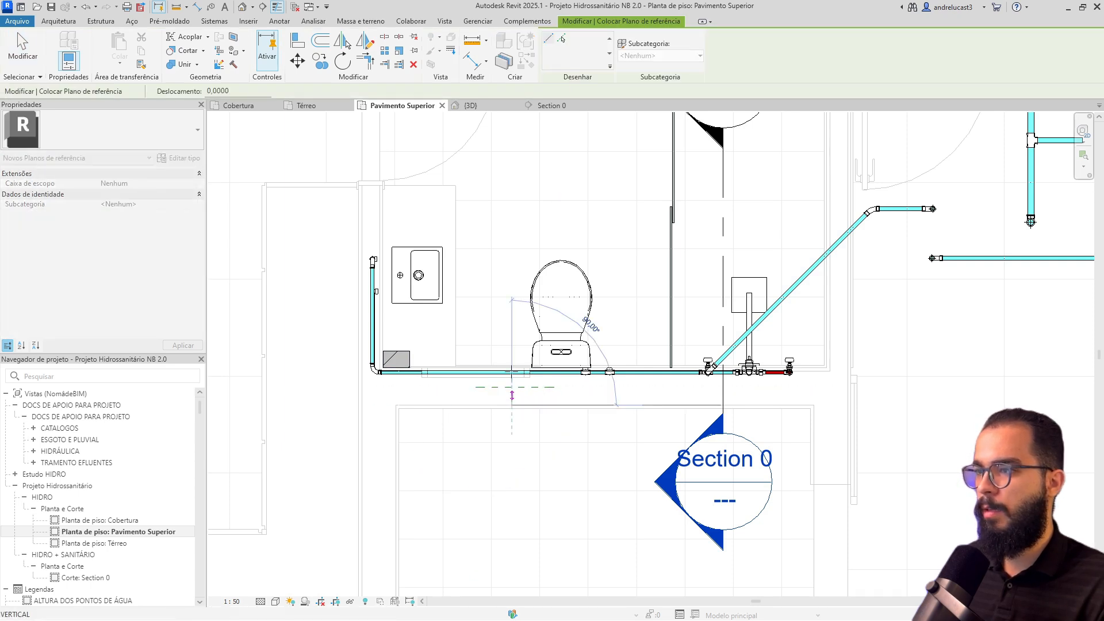
{"action": "key", "text": "Escape"}
{"action": "scroll", "coordinate": [509, 402], "scroll_direction": "down", "scroll_amount": 5}
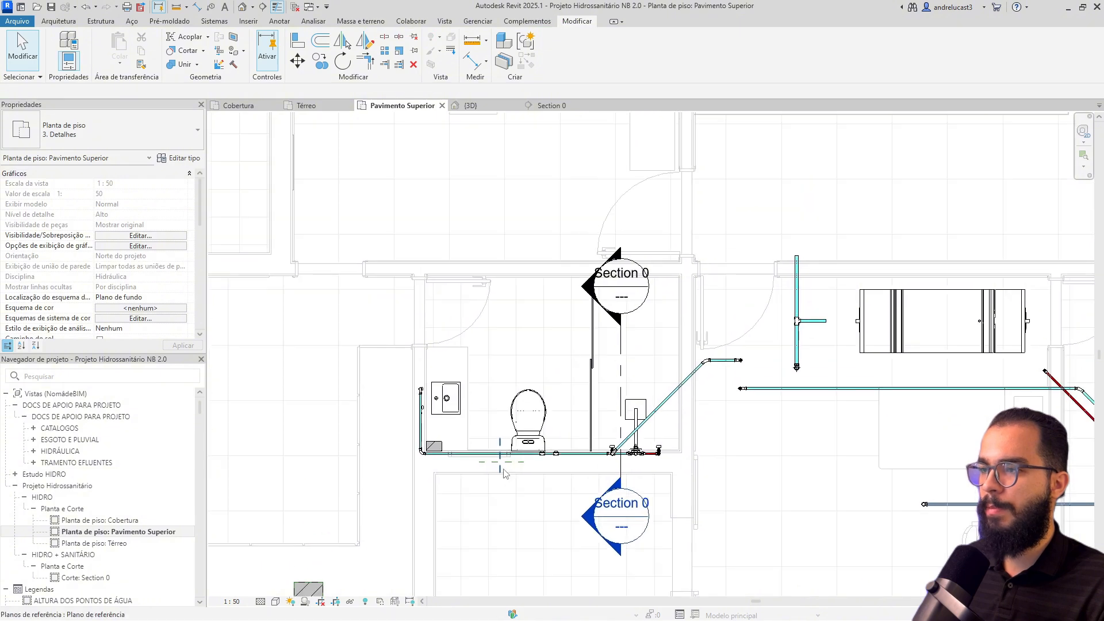
- Compare the position of the crossing reference planes on the roof, ground-floor and upper-floor plans, and inspect the bathroom's shaft region
{"action": "scroll", "coordinate": [502, 419], "scroll_direction": "down", "scroll_amount": 2}
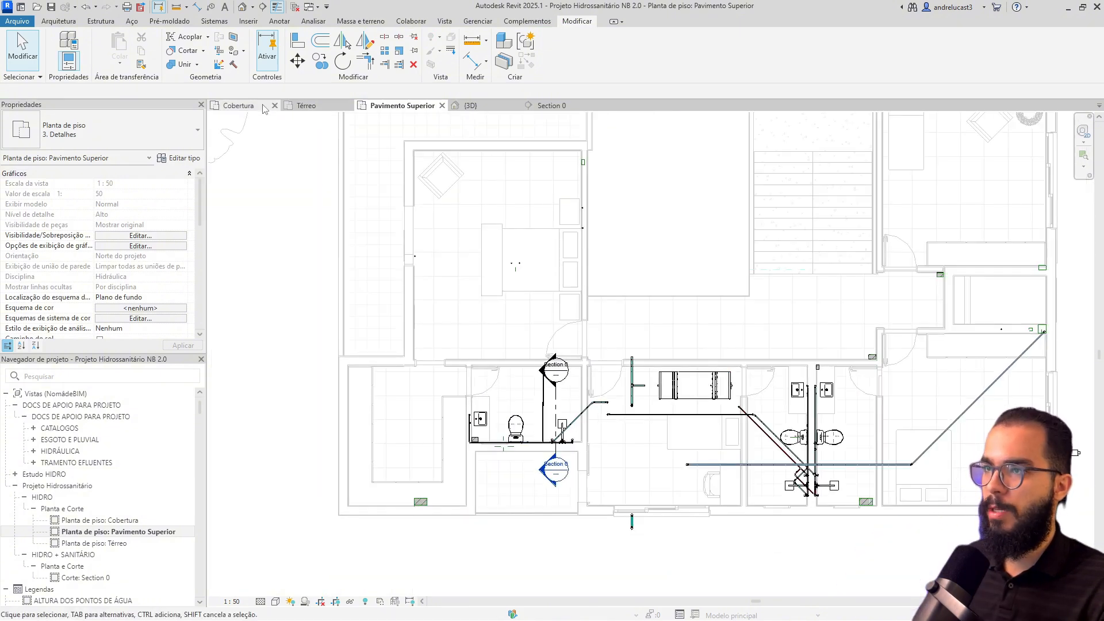
{"action": "left_click", "coordinate": [238, 105]}
{"action": "scroll", "coordinate": [380, 396], "scroll_direction": "down", "scroll_amount": 3}
{"action": "scroll", "coordinate": [380, 397], "scroll_direction": "up", "scroll_amount": 4}
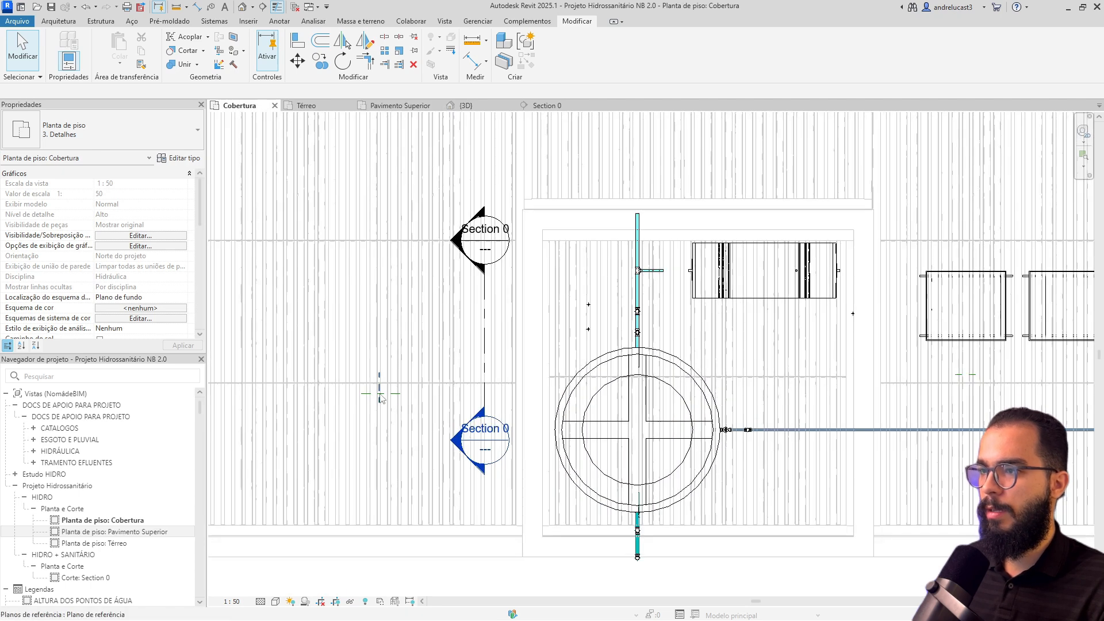
{"action": "left_click", "coordinate": [317, 108]}
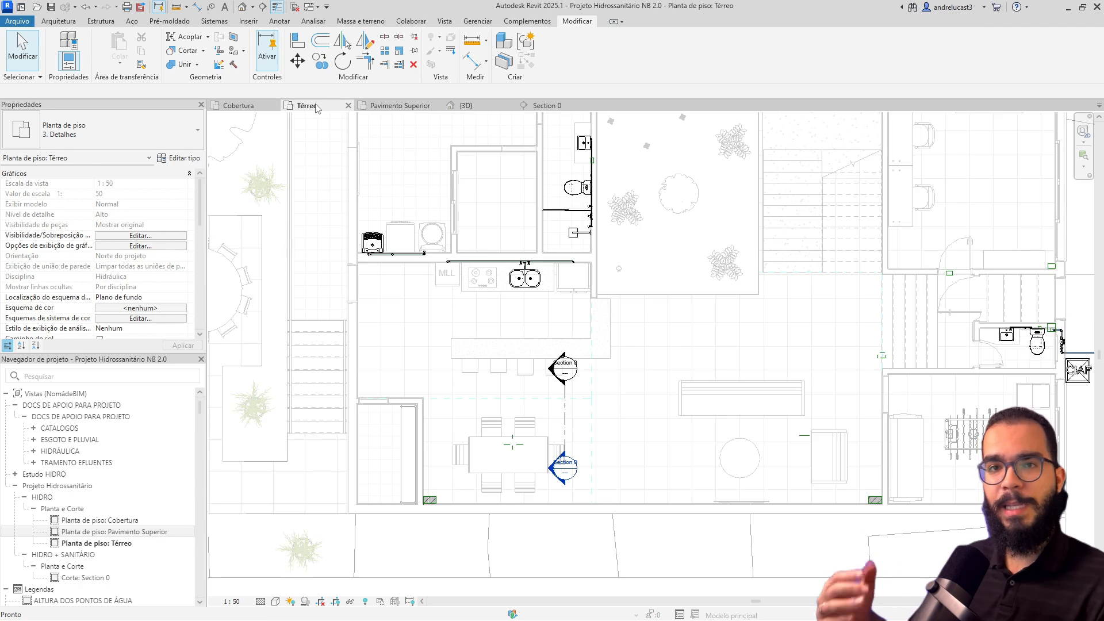
{"action": "left_click", "coordinate": [391, 107]}
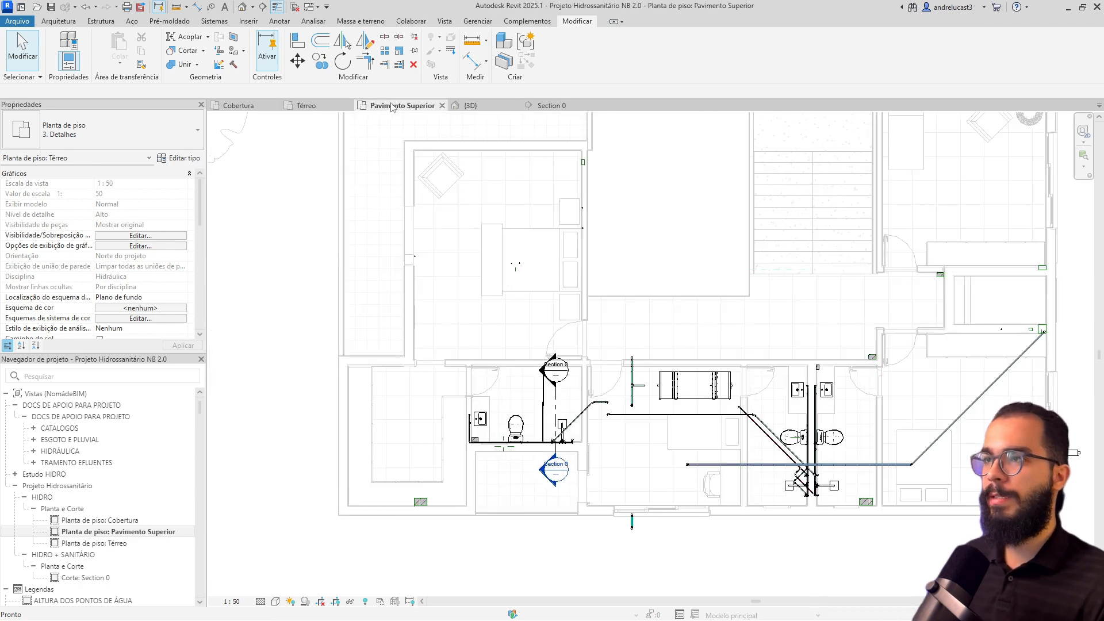
{"action": "scroll", "coordinate": [503, 485], "scroll_direction": "up", "scroll_amount": 5}
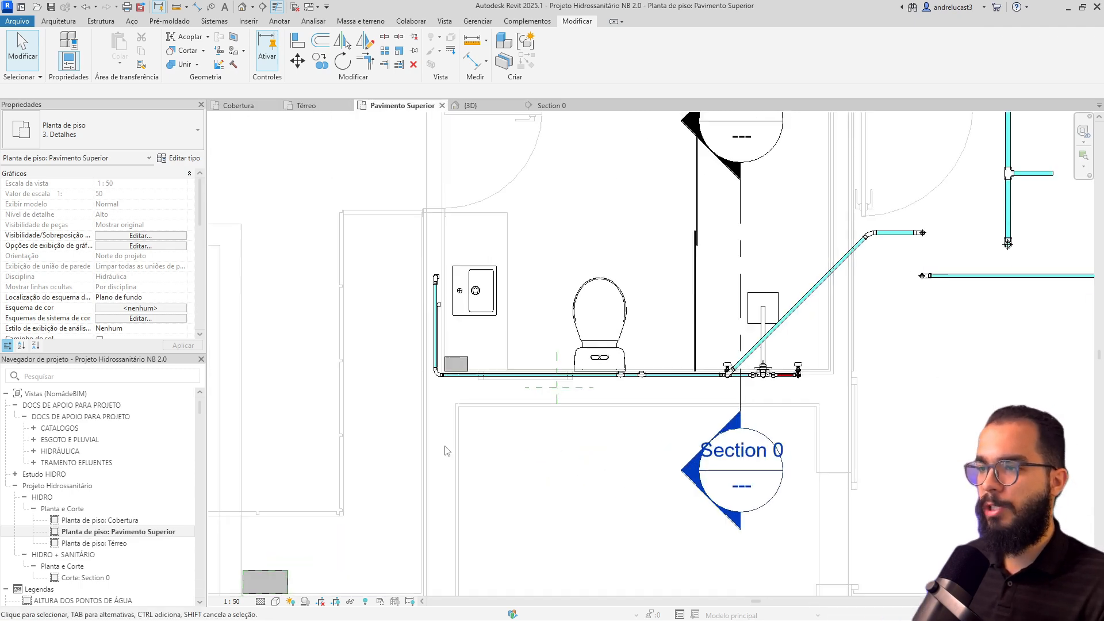
{"action": "left_click", "coordinate": [475, 440]}
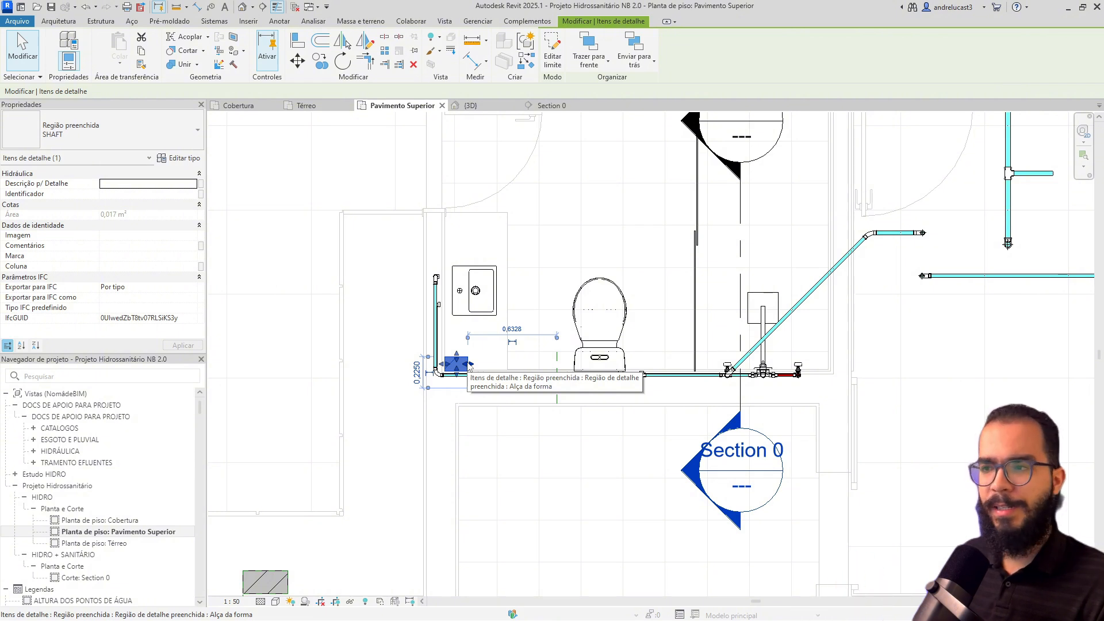
{"action": "left_click", "coordinate": [538, 292]}
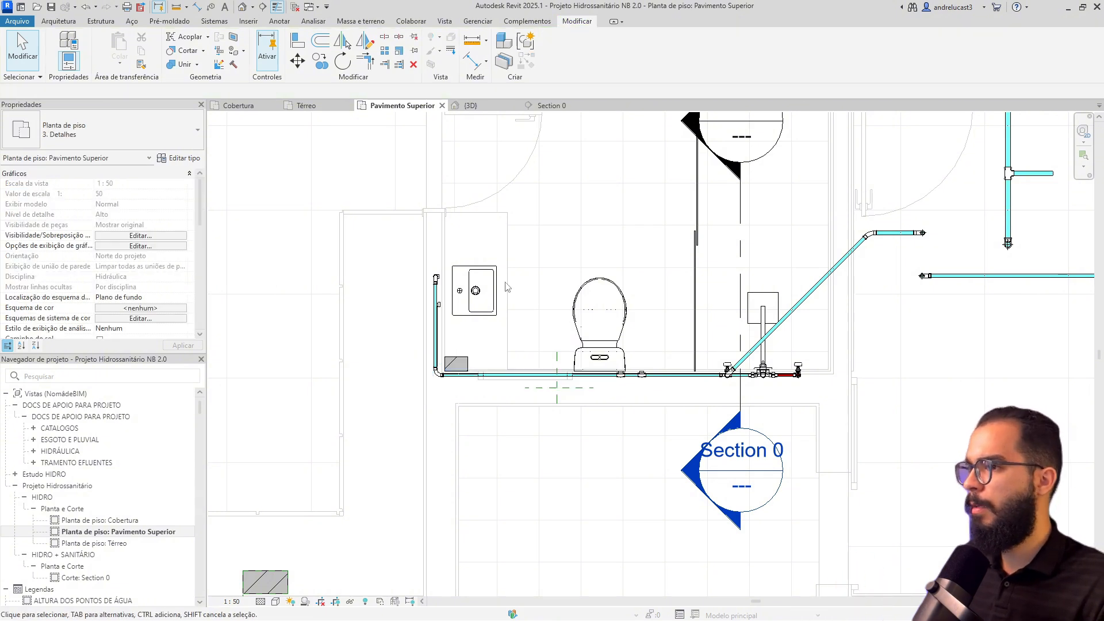
- On the ground-floor plan, create a section beside the end of the laundry's cold-water branch, looking toward the laundry fixtures, and open its view
{"action": "left_click", "coordinate": [306, 105]}
{"action": "scroll", "coordinate": [459, 364], "scroll_direction": "up", "scroll_amount": 4}
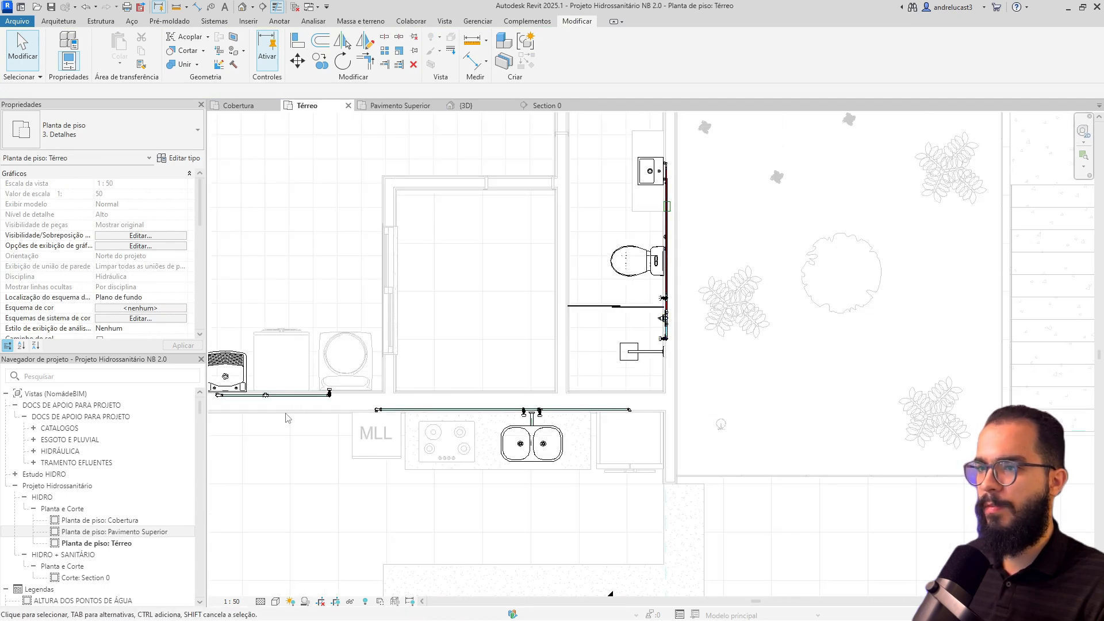
{"action": "middle_click_drag", "start_coordinate": [289, 401], "coordinate": [423, 317]}
{"action": "scroll", "coordinate": [423, 316], "scroll_direction": "up", "scroll_amount": 5}
{"action": "middle_click_drag", "start_coordinate": [867, 315], "coordinate": [537, 336]}
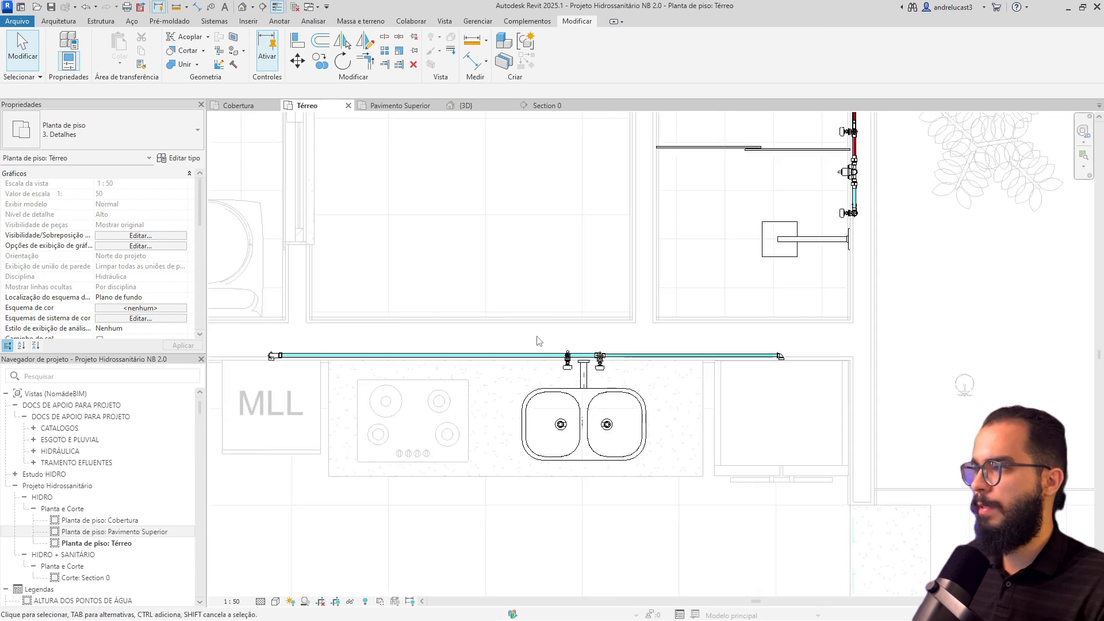
{"action": "middle_click_drag", "start_coordinate": [264, 320], "coordinate": [486, 325]}
{"action": "scroll", "coordinate": [384, 336], "scroll_direction": "up", "scroll_amount": 2}
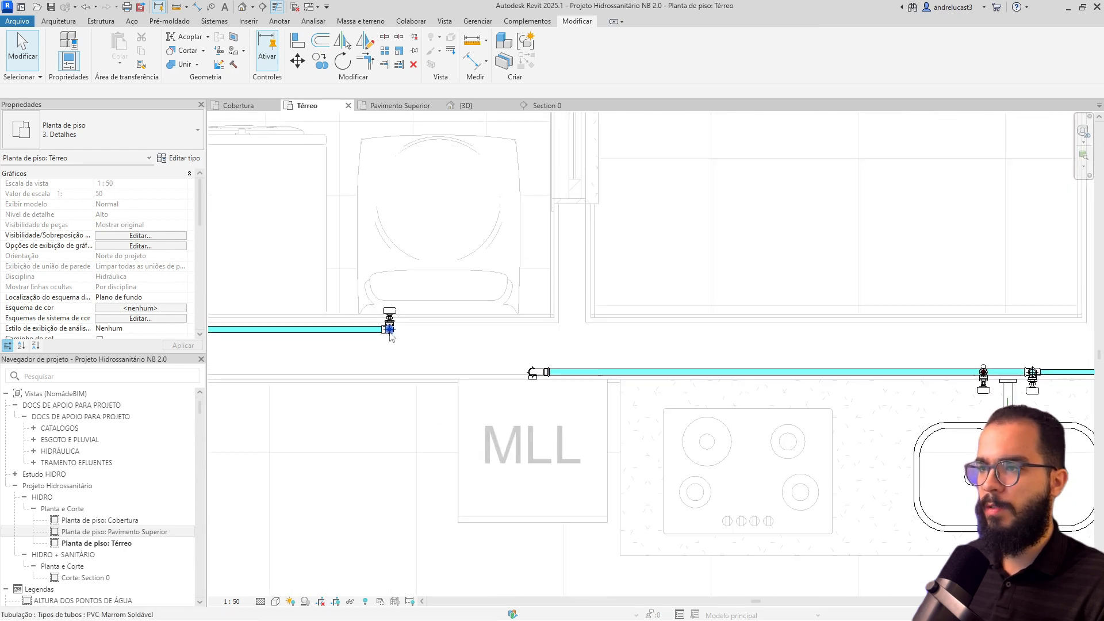
{"action": "left_click", "coordinate": [387, 330]}
{"action": "right_click", "coordinate": [389, 332]}
{"action": "left_click", "coordinate": [424, 332]}
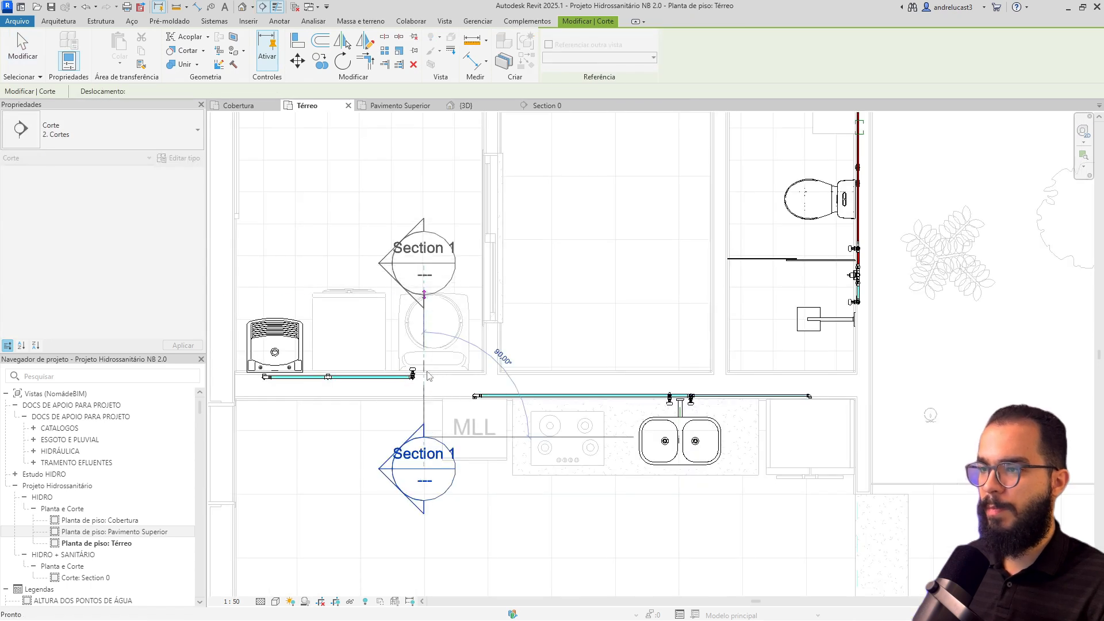
{"action": "left_click", "coordinate": [427, 376]}
{"action": "right_click", "coordinate": [424, 337]}
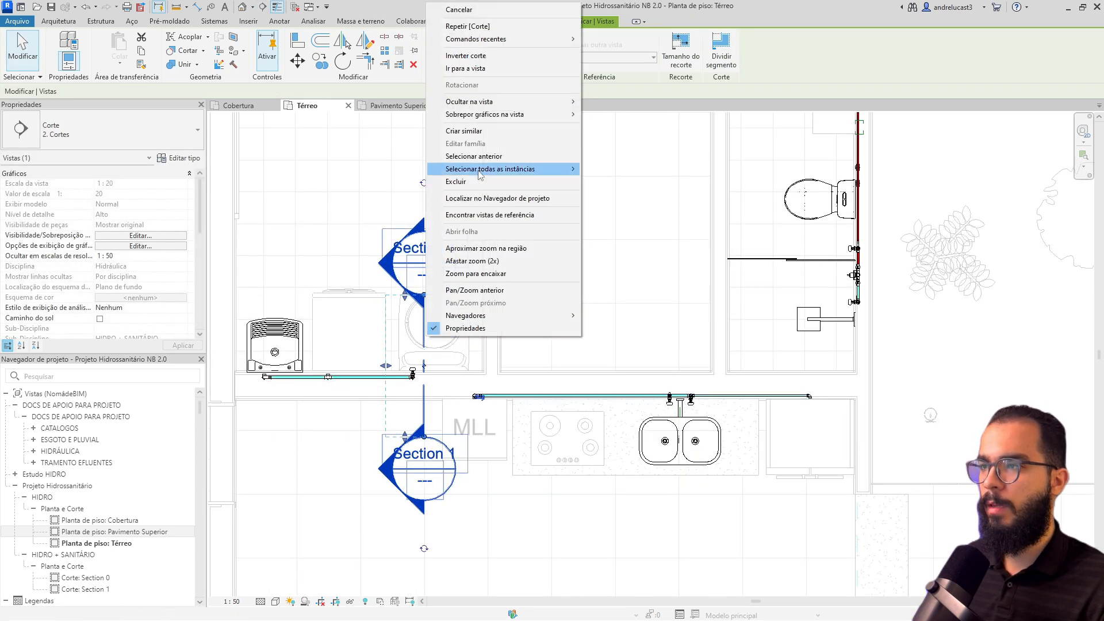
{"action": "left_click", "coordinate": [473, 64]}
- From the top of the laundry riser, draw a 25 mm pipe at 1.75 m elevation running about 0.39 m horizontally toward the kitchen
{"action": "middle_click_drag", "start_coordinate": [653, 188], "coordinate": [619, 390]}
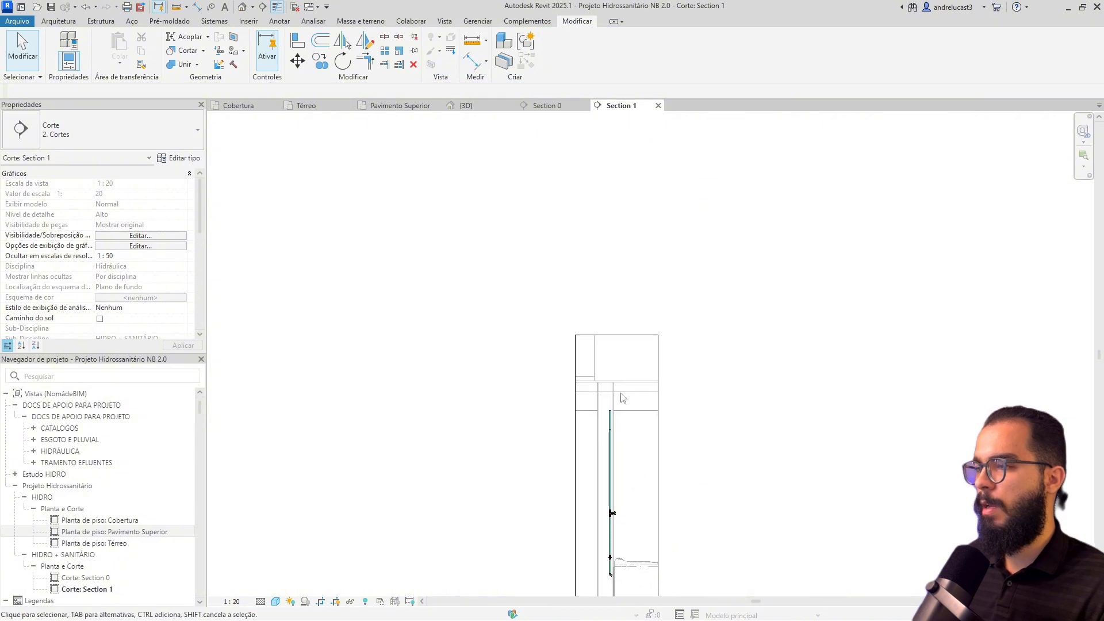
{"action": "left_click", "coordinate": [610, 420]}
{"action": "scroll", "coordinate": [617, 442], "scroll_direction": "up", "scroll_amount": 5}
{"action": "left_click", "coordinate": [619, 444]}
{"action": "left_click", "coordinate": [584, 405]}
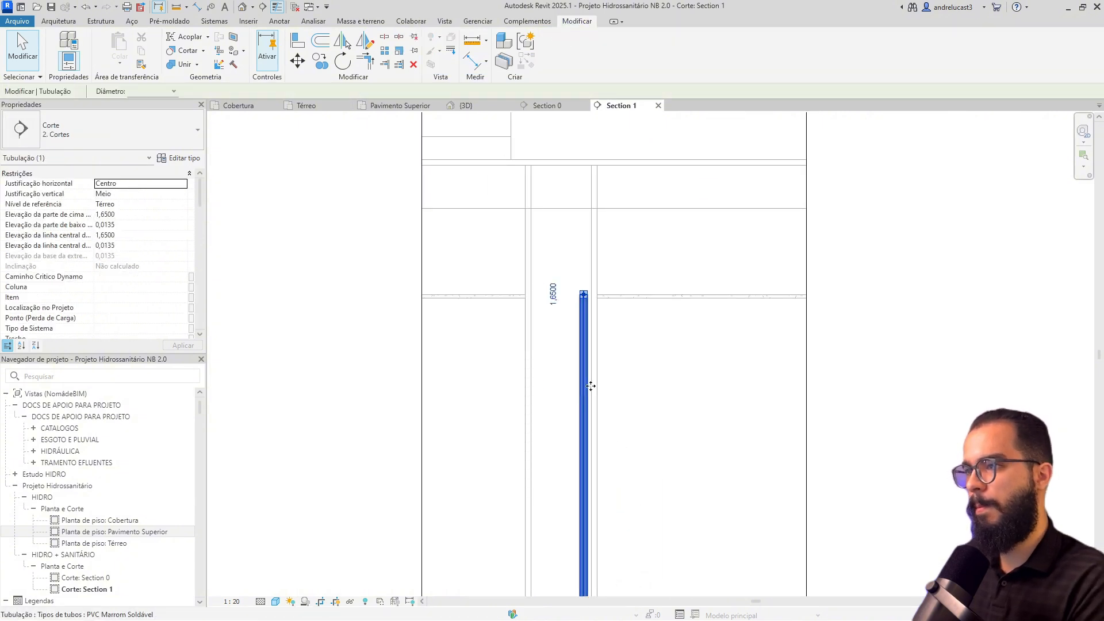
{"action": "scroll", "coordinate": [638, 470], "scroll_direction": "down", "scroll_amount": 3}
{"action": "middle_click_drag", "start_coordinate": [638, 470], "coordinate": [615, 329]}
{"action": "right_click", "coordinate": [596, 255]}
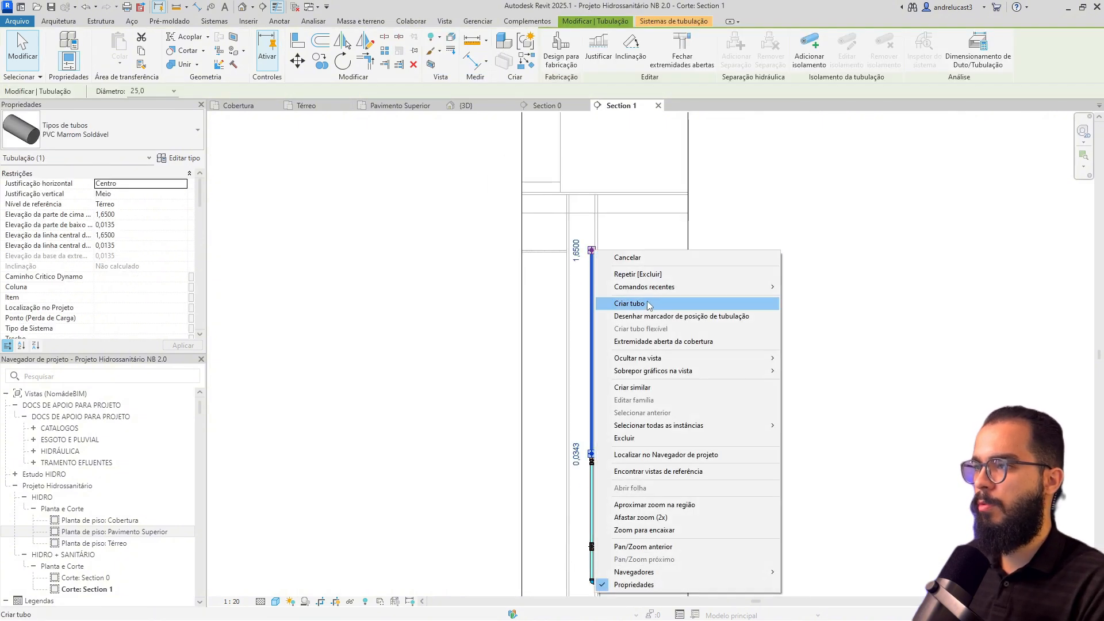
{"action": "left_click", "coordinate": [632, 304]}
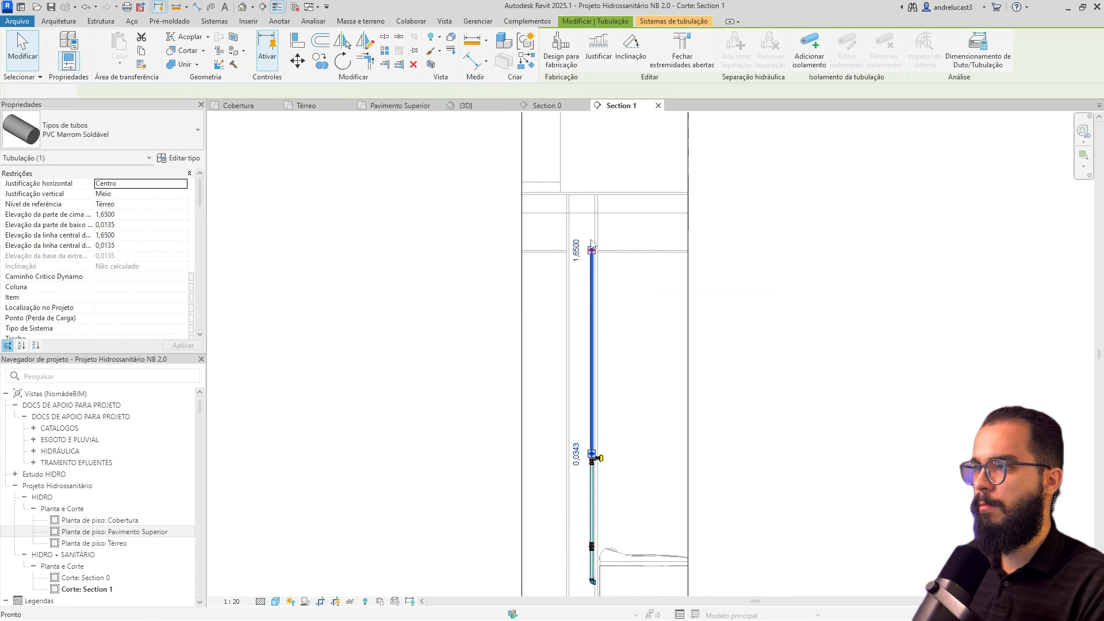
{"action": "left_click", "coordinate": [538, 237]}
{"action": "key", "text": "Escape"}
{"action": "key", "text": "Escape"}
- Return to the ground-floor plan and select the short horizontal pipe leaving the laundry riser
{"action": "left_click", "coordinate": [316, 107]}
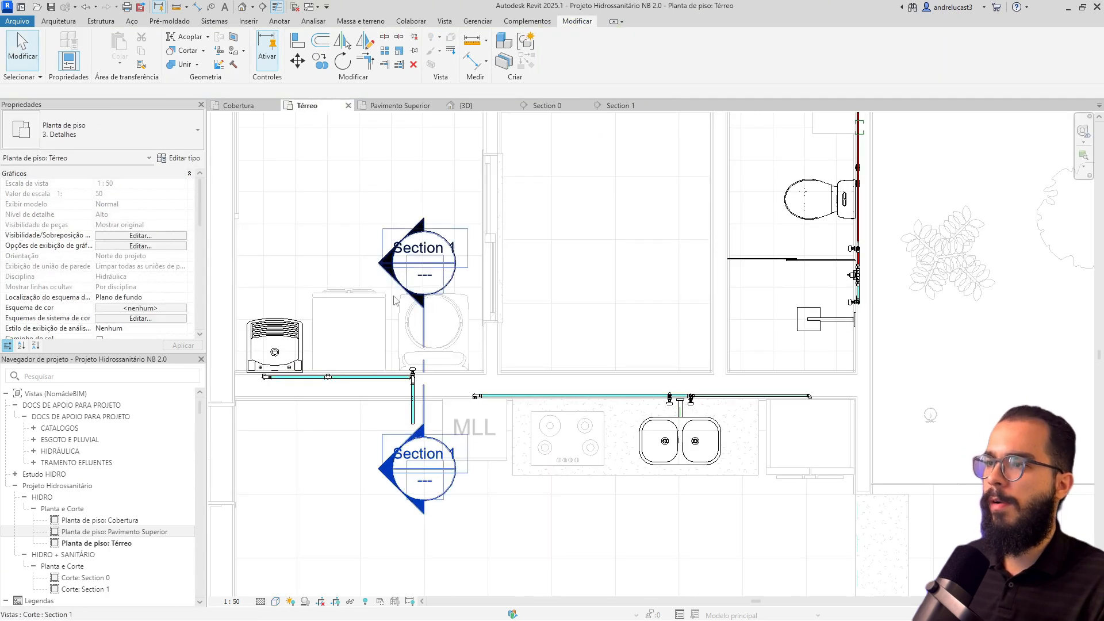
{"action": "left_click", "coordinate": [412, 403]}
{"action": "middle_click_drag", "start_coordinate": [498, 457], "coordinate": [427, 323]}
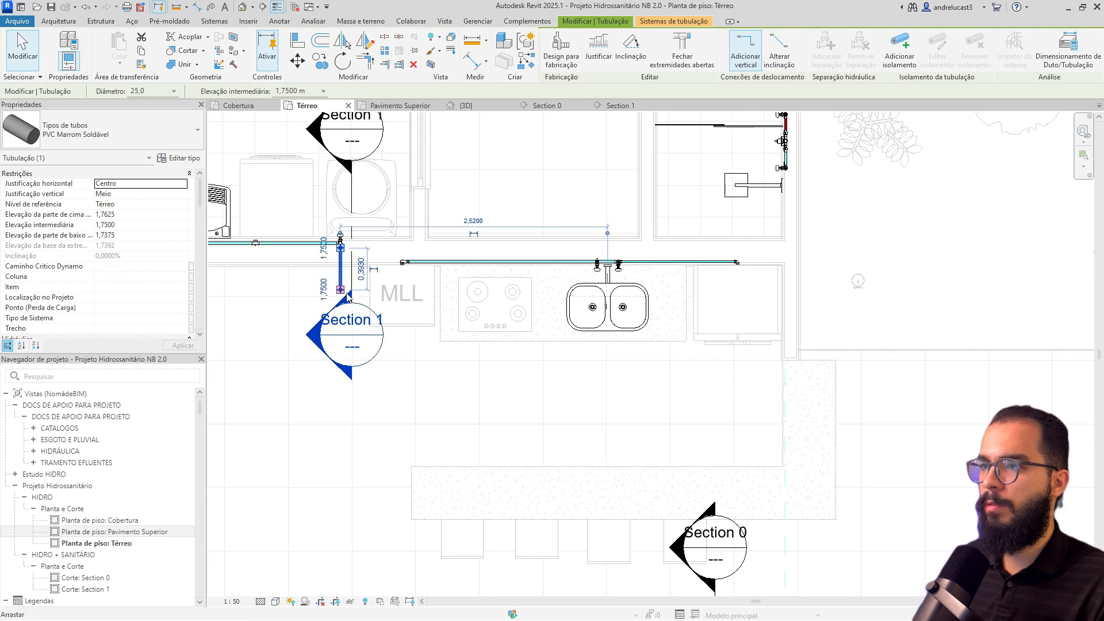
{"action": "right_click", "coordinate": [340, 291]}
{"action": "left_click", "coordinate": [397, 330]}
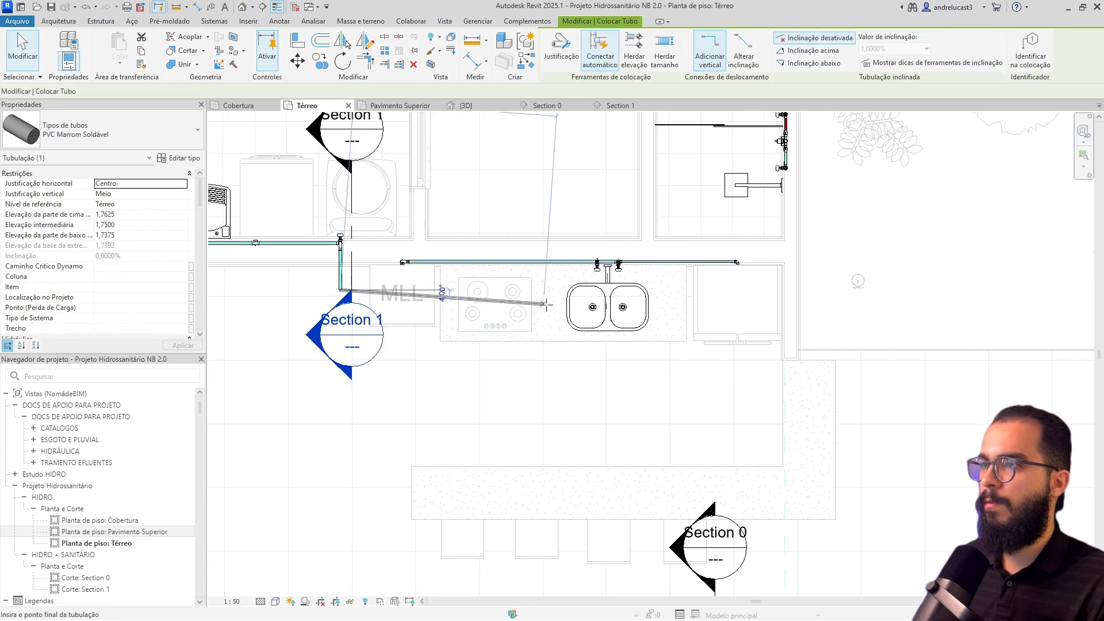
{"action": "scroll", "coordinate": [460, 351], "scroll_direction": "down", "scroll_amount": 4}
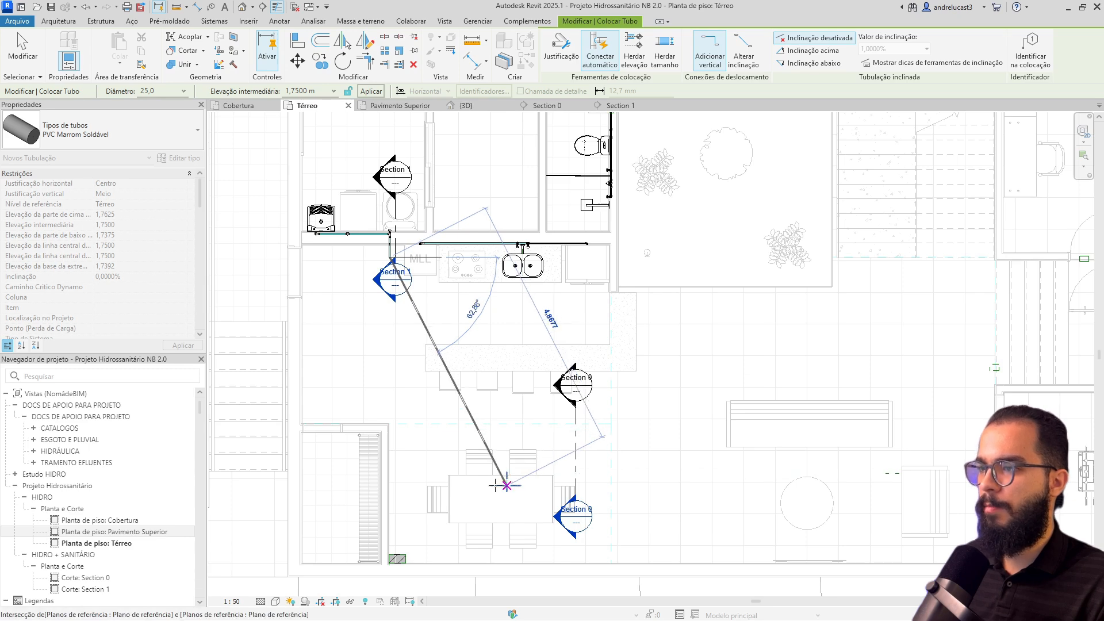
{"action": "scroll", "coordinate": [495, 485], "scroll_direction": "up", "scroll_amount": 4}
{"action": "key", "text": "Escape"}
{"action": "key", "text": "Escape"}
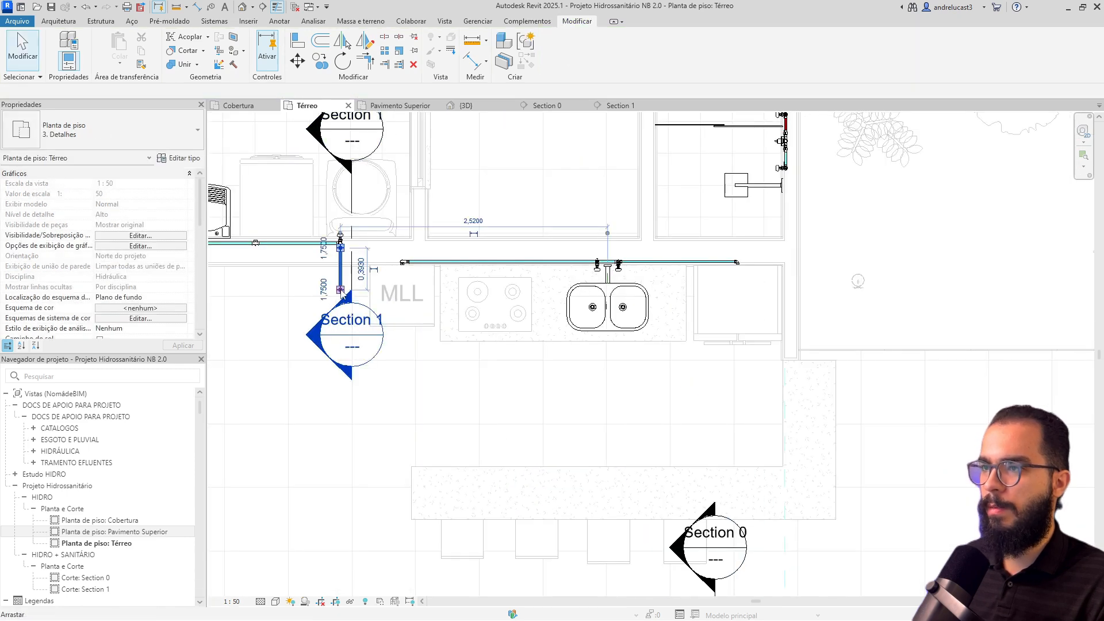
- Swing the short pipe's end into a 45° diagonal about 2.47 m long across the kitchen, and continue it straight to the dining table's reference mark level
{"action": "left_click_drag", "start_coordinate": [340, 289], "coordinate": [536, 427]}
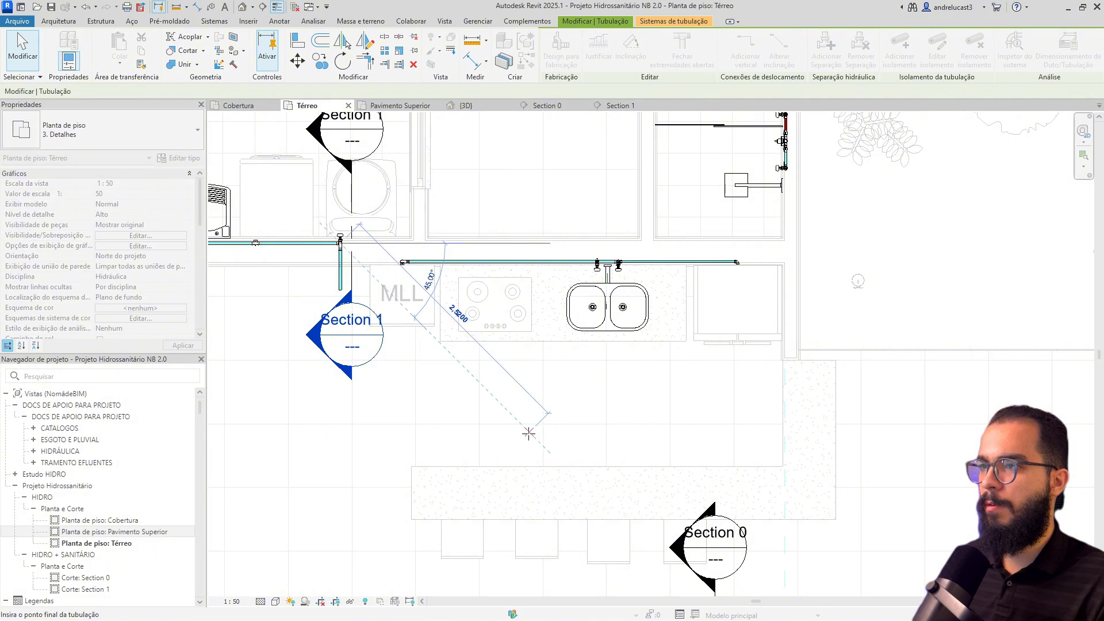
{"action": "left_click", "coordinate": [528, 432]}
{"action": "scroll", "coordinate": [517, 322], "scroll_direction": "down", "scroll_amount": 3}
{"action": "right_click", "coordinate": [522, 281]}
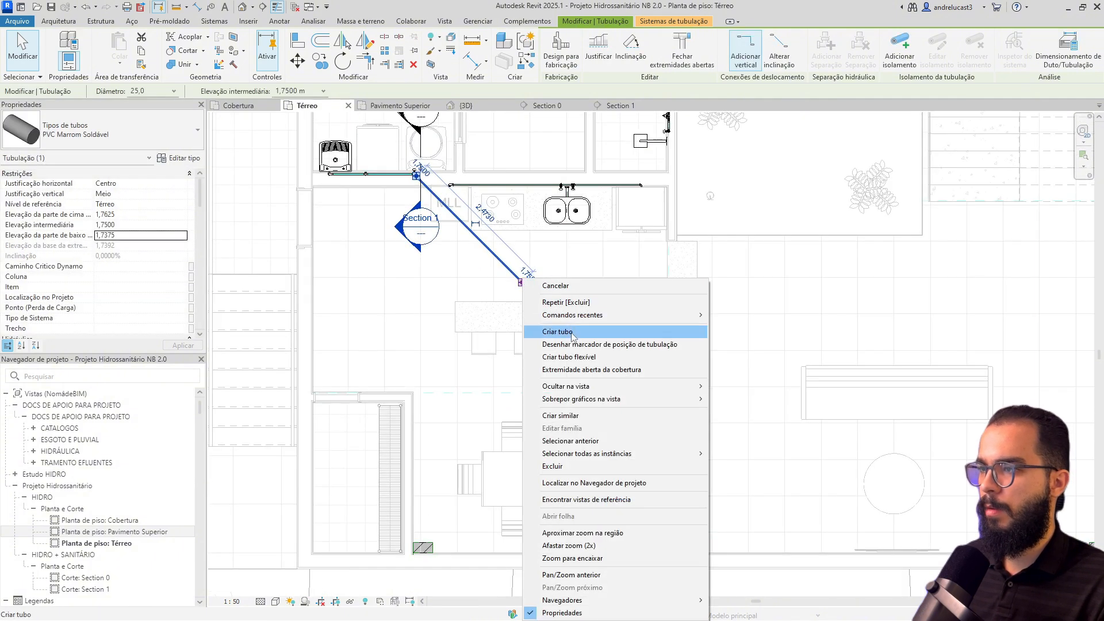
{"action": "left_click", "coordinate": [573, 332]}
{"action": "scroll", "coordinate": [553, 461], "scroll_direction": "up", "scroll_amount": 3}
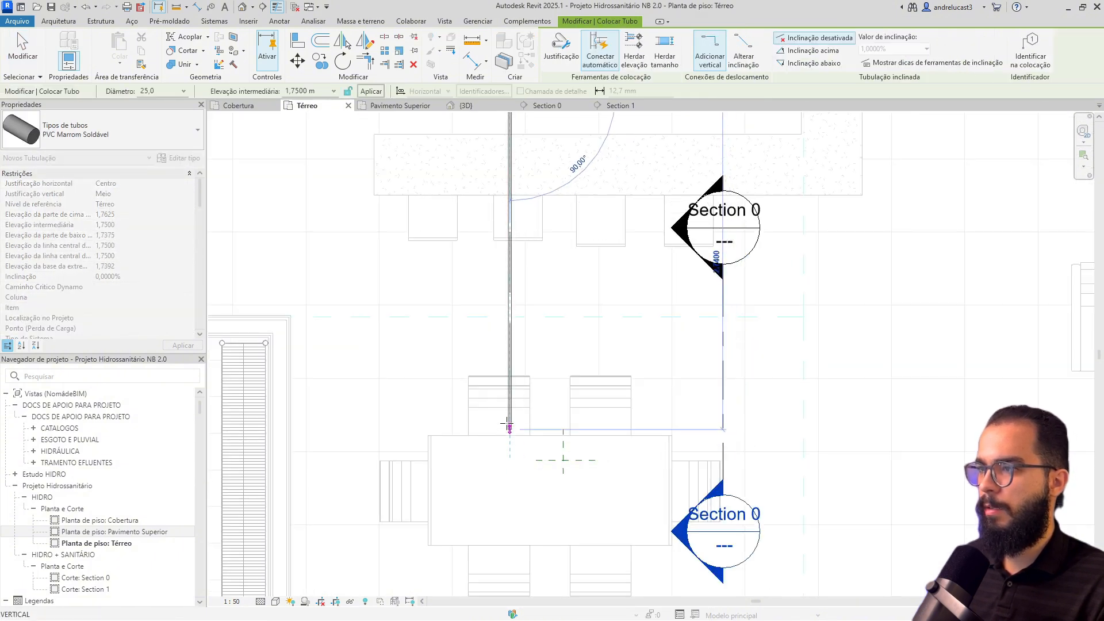
{"action": "left_click", "coordinate": [509, 460]}
{"action": "key", "text": "Escape"}
{"action": "key", "text": "Escape"}
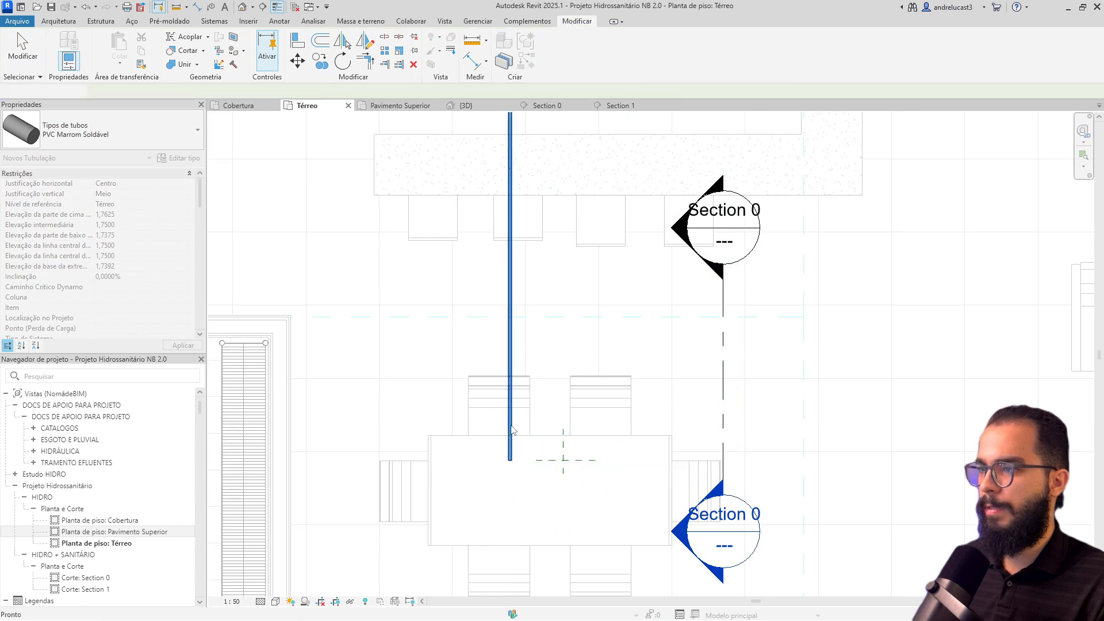
- Move the straight pipe run sideways onto the vertical reference plane at the dining table
{"action": "left_click", "coordinate": [510, 443]}
{"action": "left_click_drag", "start_coordinate": [510, 445], "coordinate": [563, 445]}
{"action": "left_click", "coordinate": [576, 309]}
- Branch a 25 mm pipe at 1.75 m elevation off the kitchen diagonal, running at 45° to the left sink bowl
{"action": "middle_click_drag", "start_coordinate": [564, 152], "coordinate": [544, 430]}
{"action": "scroll", "coordinate": [522, 364], "scroll_direction": "down", "scroll_amount": 5}
{"action": "scroll", "coordinate": [534, 408], "scroll_direction": "up", "scroll_amount": 4}
{"action": "middle_click_drag", "start_coordinate": [520, 331], "coordinate": [498, 419]}
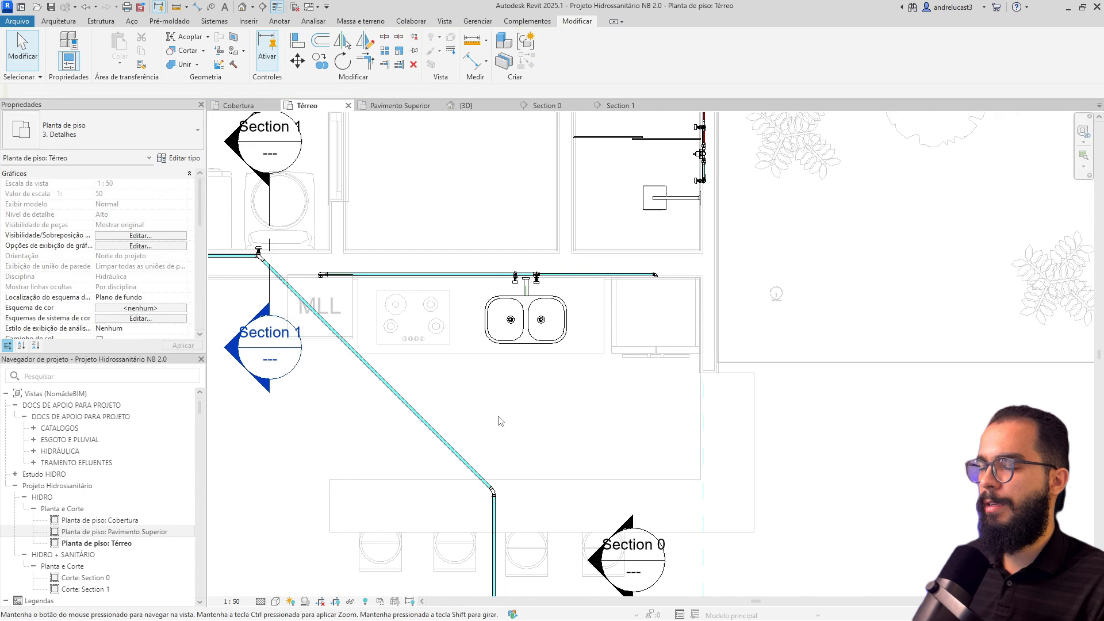
{"action": "left_click", "coordinate": [435, 430]}
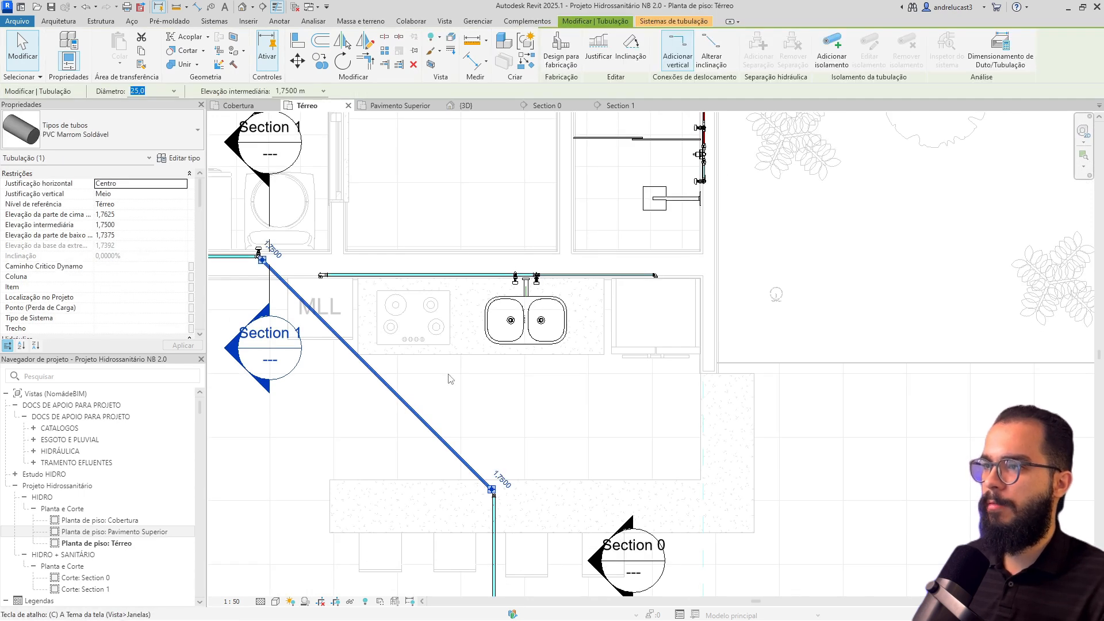
{"action": "key", "text": "p"}
{"action": "key", "text": "i"}
{"action": "scroll", "coordinate": [450, 379], "scroll_direction": "up", "scroll_amount": 1}
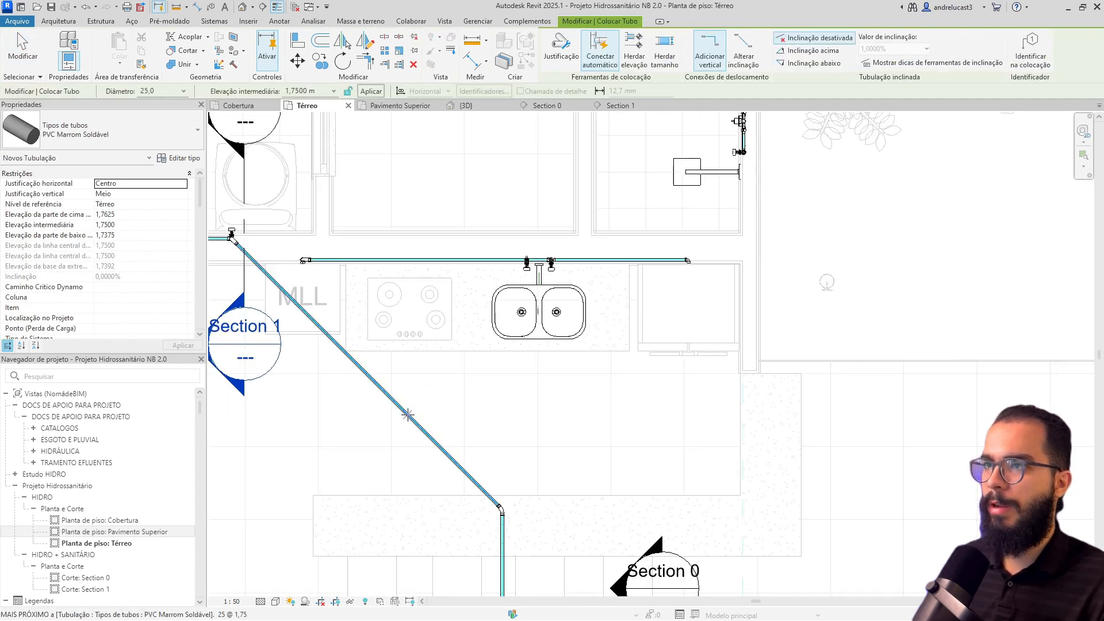
{"action": "left_click", "coordinate": [408, 415]}
{"action": "left_click", "coordinate": [520, 303]}
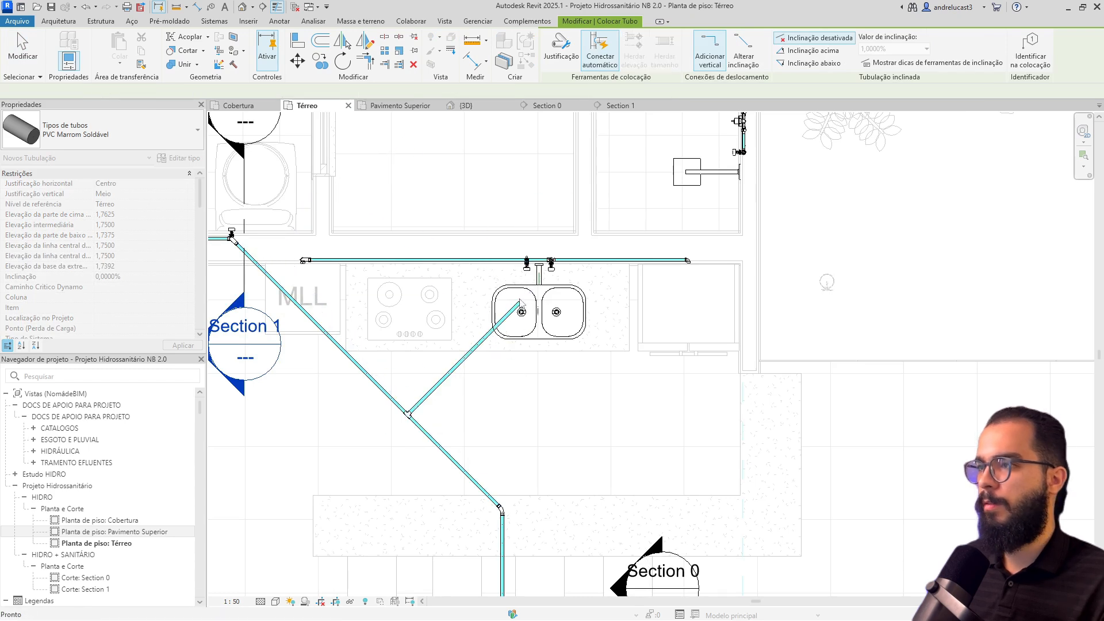
- Align the diagonal branch with the kitchen sink's cold-water riser and extend its free end to the riser's centre
{"action": "scroll", "coordinate": [552, 270], "scroll_direction": "up", "scroll_amount": 5}
{"action": "key", "text": "Escape"}
{"action": "key", "text": "a"}
{"action": "key", "text": "l"}
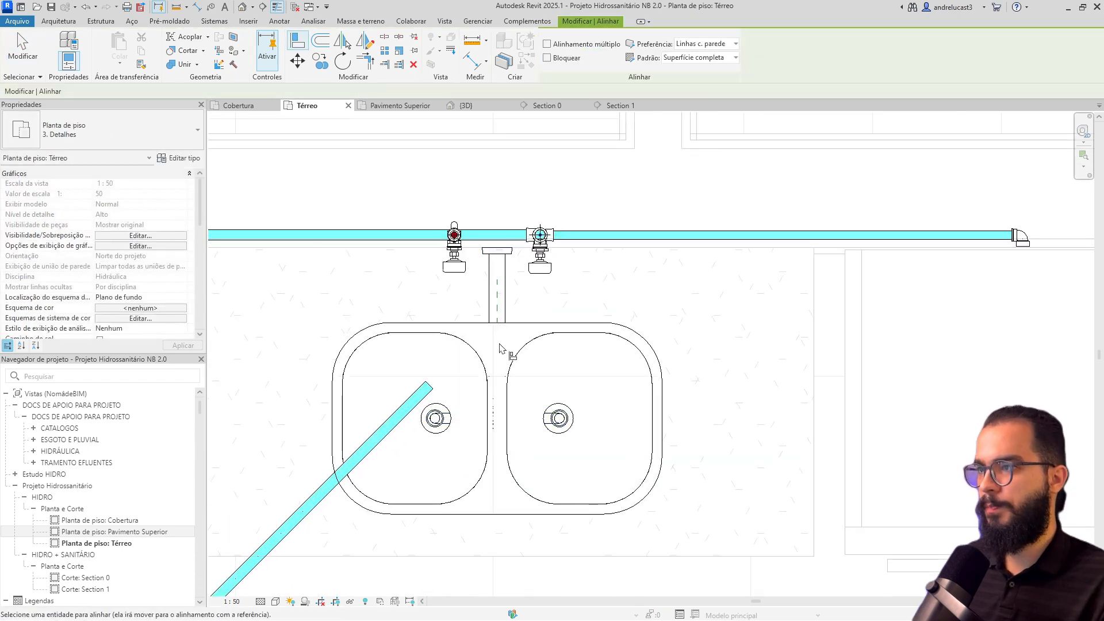
{"action": "left_click", "coordinate": [412, 404]}
{"action": "key", "text": "Escape"}
{"action": "key", "text": "Escape"}
{"action": "left_click", "coordinate": [402, 371]}
{"action": "left_click_drag", "start_coordinate": [410, 365], "coordinate": [541, 235]}
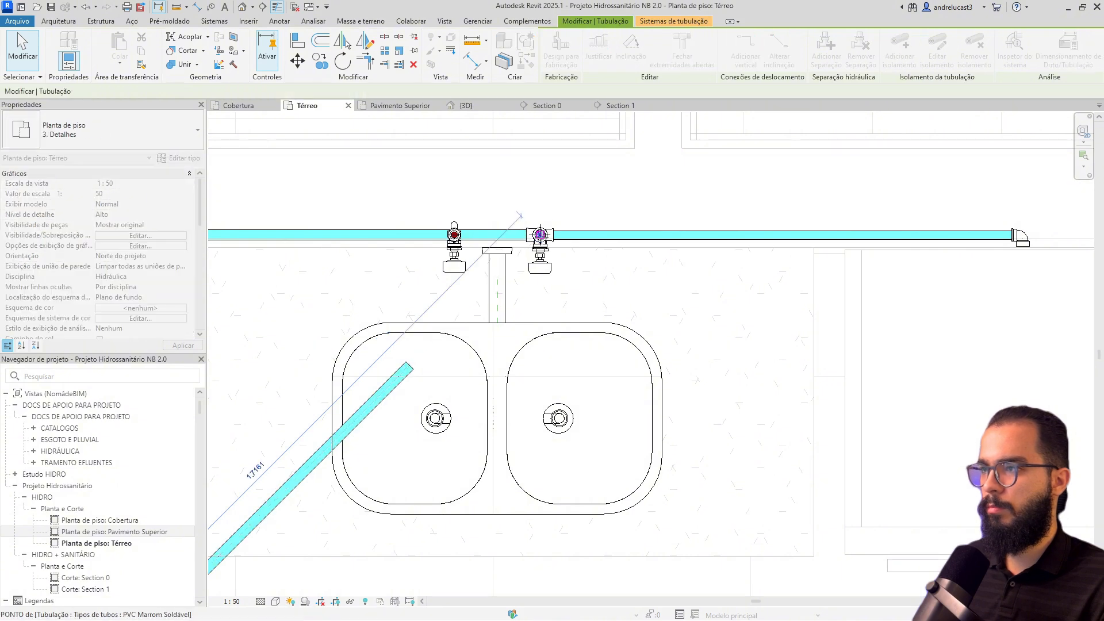
- Branch a second 25 mm cold-water pipe at 1.75 m elevation off the kitchen diagonal, running about 3.1 m at 45° to the bathroom shower
{"action": "key", "text": "Escape"}
{"action": "scroll", "coordinate": [512, 371], "scroll_direction": "down", "scroll_amount": 4}
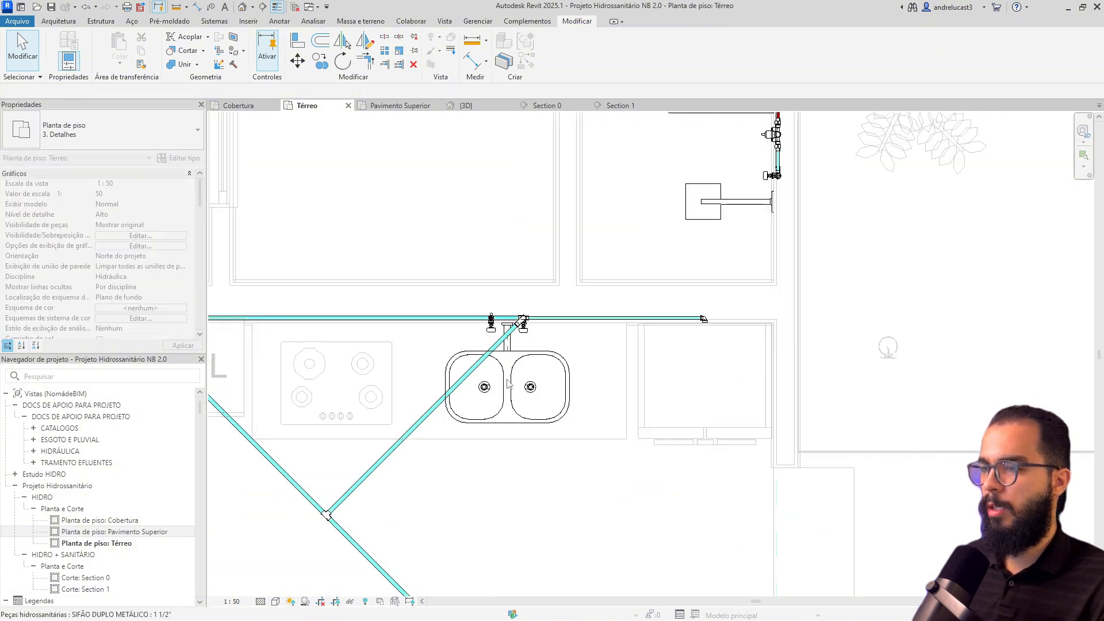
{"action": "key", "text": "p"}
{"action": "key", "text": "i"}
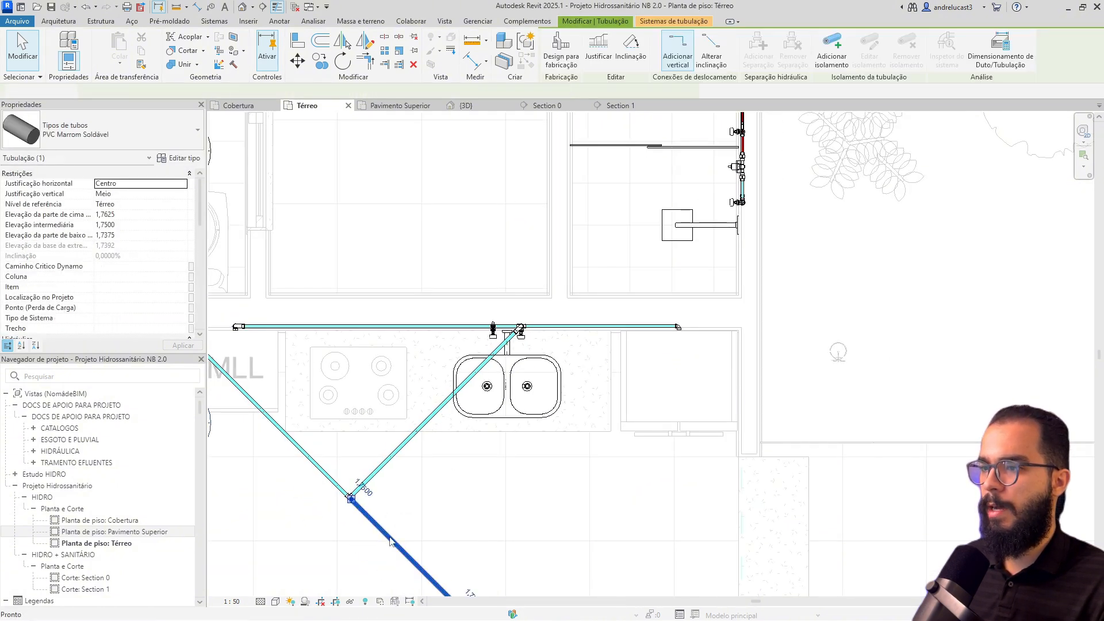
{"action": "left_click", "coordinate": [388, 534]}
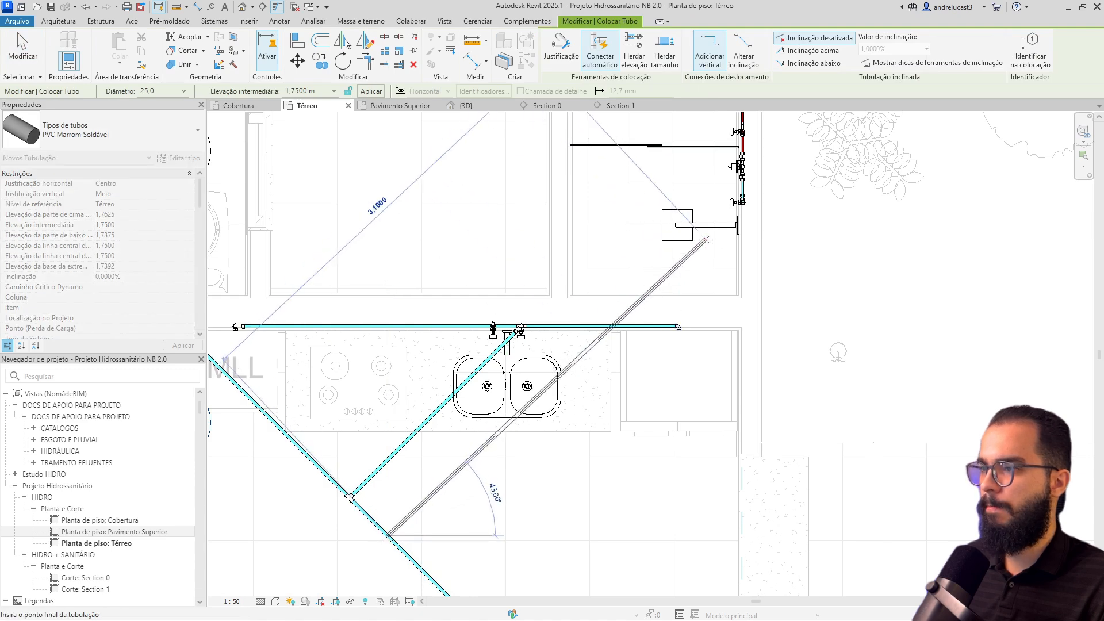
{"action": "left_click", "coordinate": [707, 243]}
{"action": "key", "text": "Escape"}
{"action": "key", "text": "Escape"}
{"action": "scroll", "coordinate": [690, 287], "scroll_direction": "up", "scroll_amount": 5}
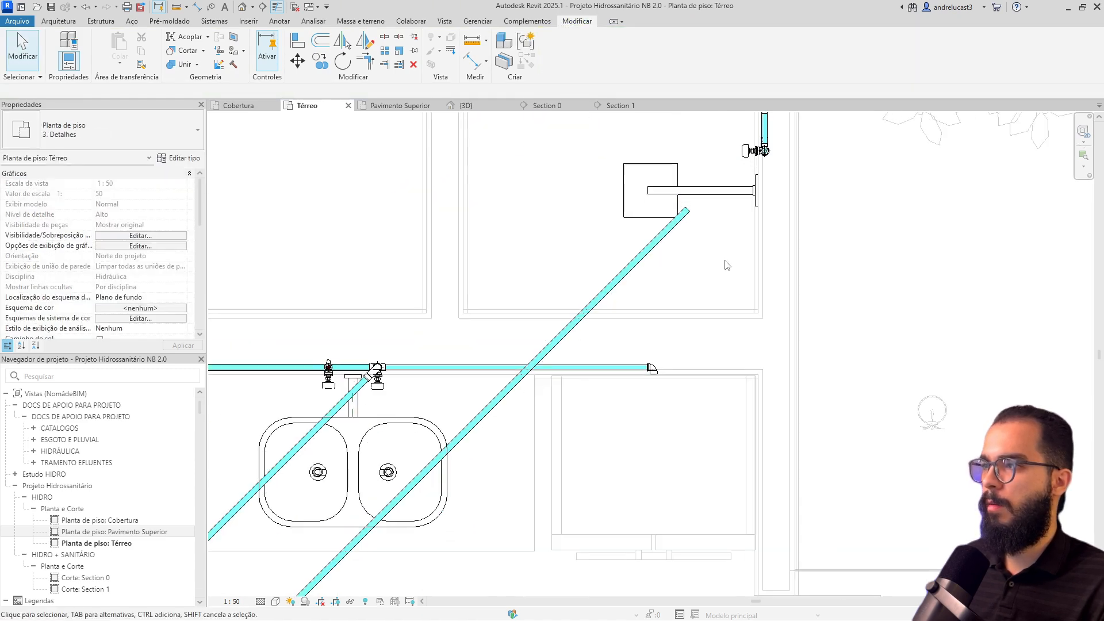
- Align the long diagonal branch with the bathroom's cold-water riser by the shower and extend its free end to the riser's centre
{"action": "key", "text": "a"}
{"action": "key", "text": "l"}
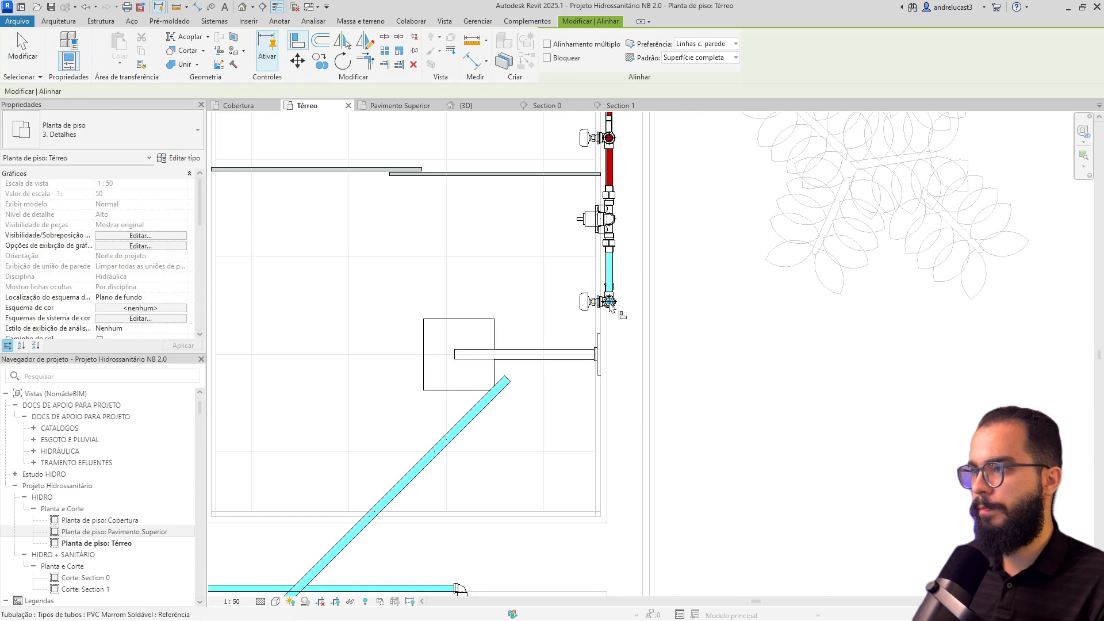
{"action": "left_click", "coordinate": [467, 421]}
{"action": "key", "text": "Escape"}
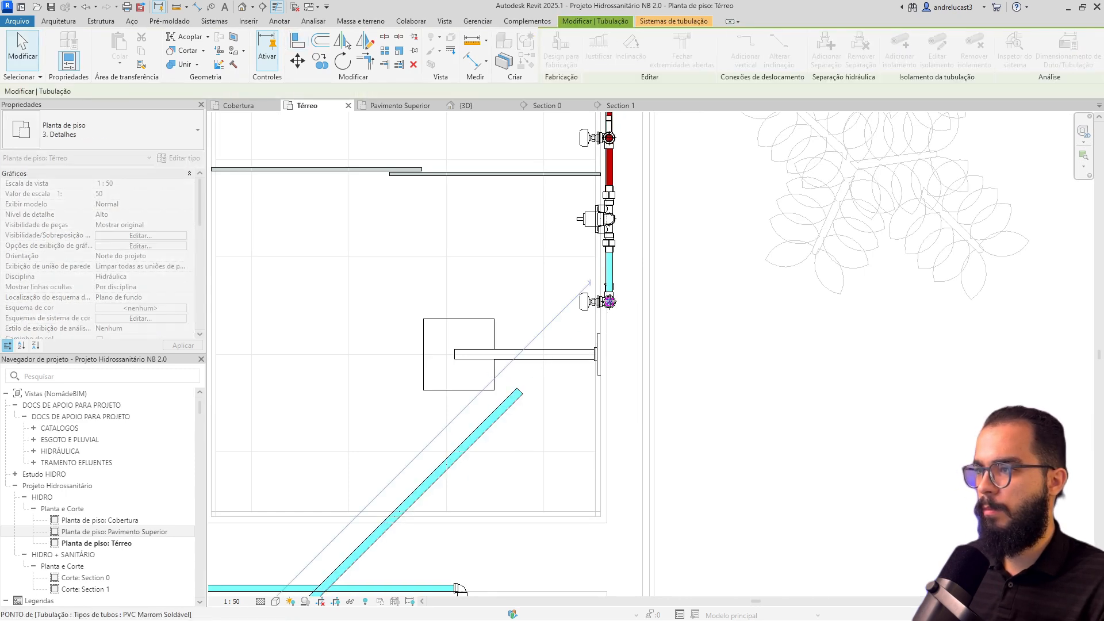
{"action": "scroll", "coordinate": [601, 390], "scroll_direction": "down", "scroll_amount": 5}
{"action": "key", "text": "Escape"}
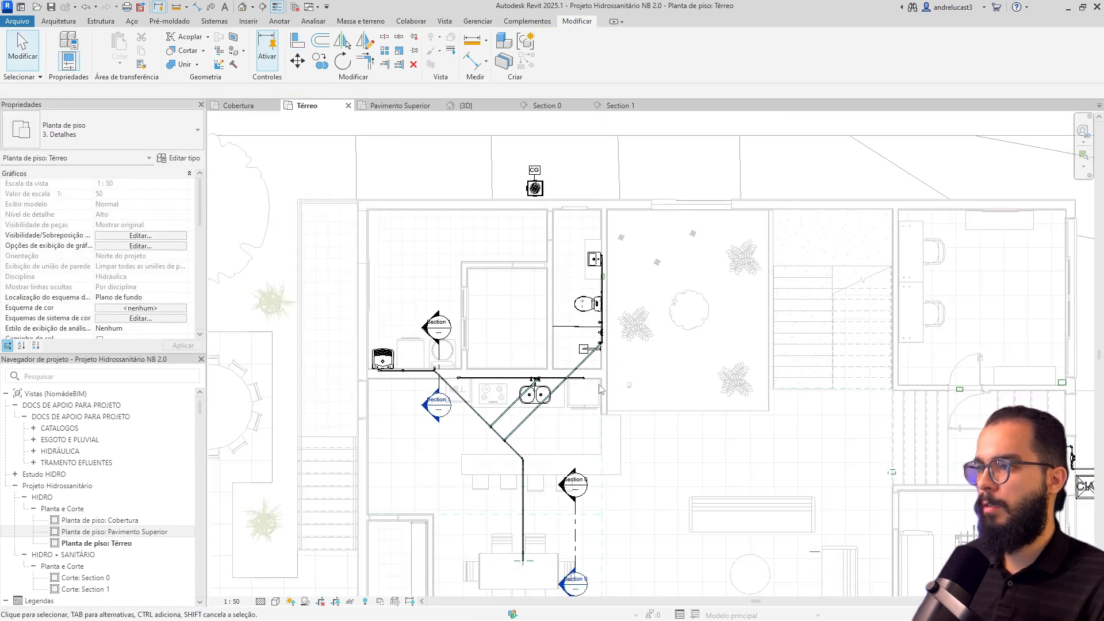
- Move the Section 1 marker from the laundry to the bathroom's pipe wall and open its section view
{"action": "scroll", "coordinate": [586, 356], "scroll_direction": "up", "scroll_amount": 4}
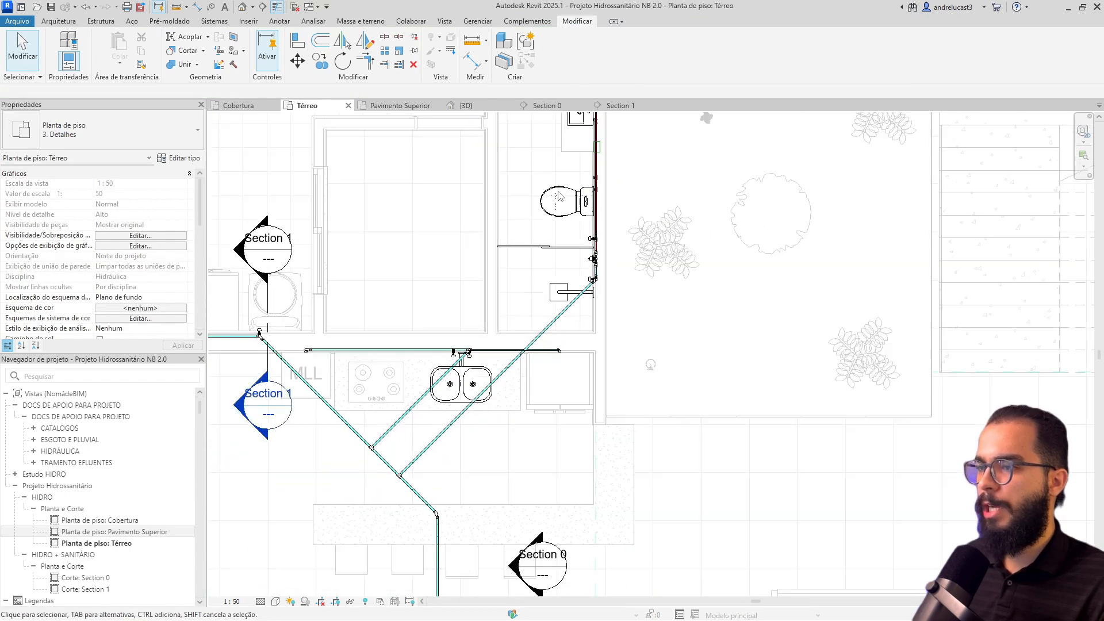
{"action": "scroll", "coordinate": [560, 267], "scroll_direction": "up", "scroll_amount": 2}
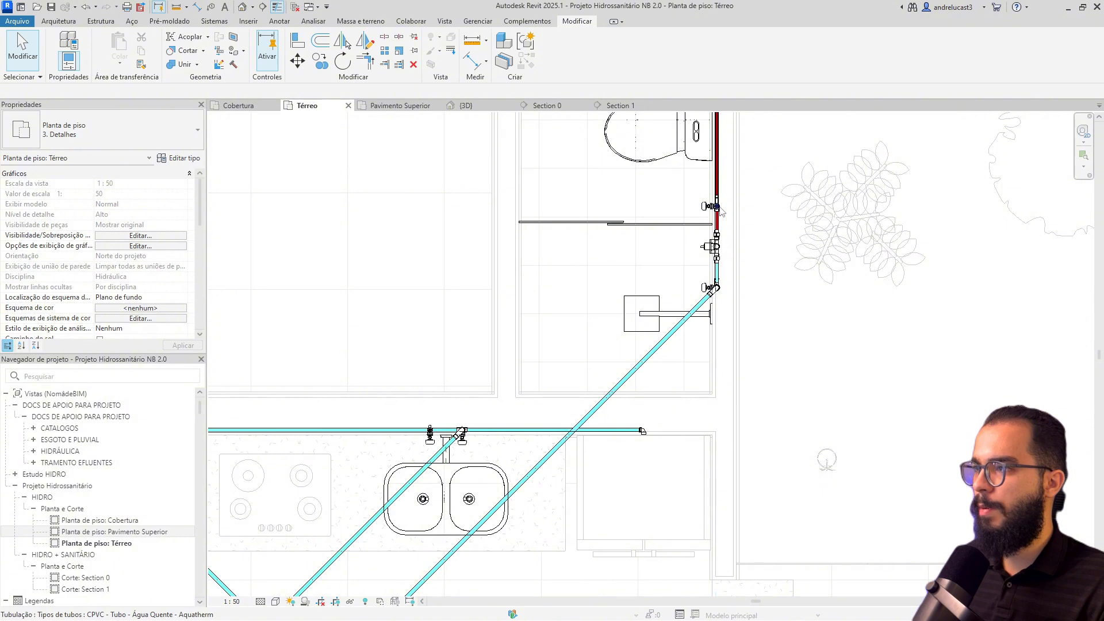
{"action": "middle_click_drag", "start_coordinate": [719, 212], "coordinate": [703, 294]}
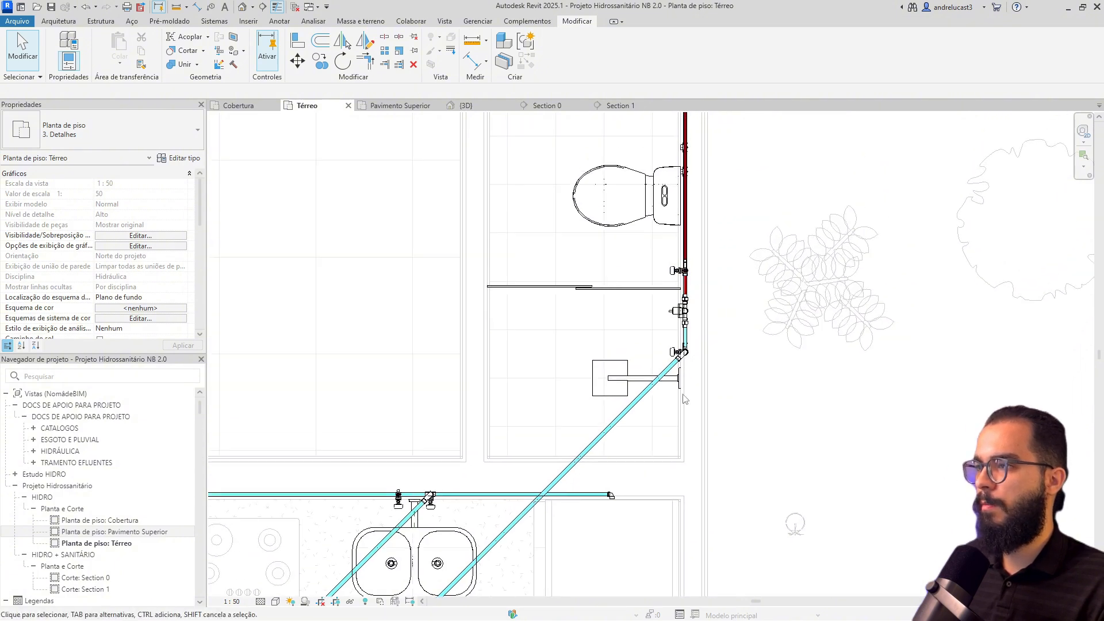
{"action": "scroll", "coordinate": [683, 401], "scroll_direction": "down", "scroll_amount": 3}
{"action": "left_click", "coordinate": [434, 401]}
{"action": "left_click_drag", "start_coordinate": [434, 401], "coordinate": [687, 325]}
{"action": "right_click", "coordinate": [690, 327]}
{"action": "left_click", "coordinate": [699, 352]}
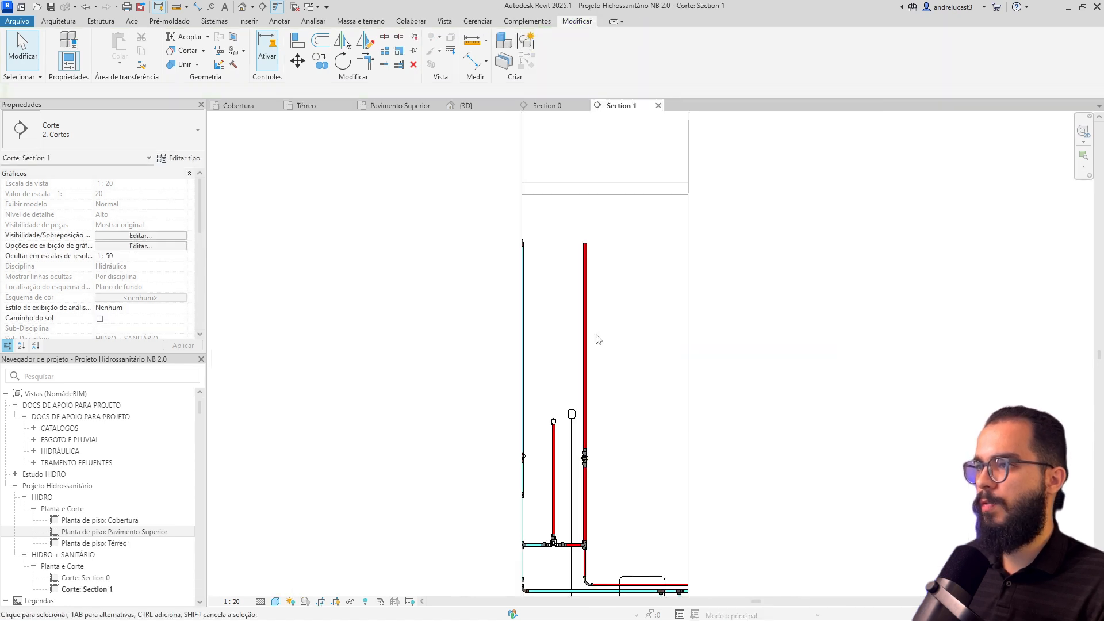
- Extend the bathroom hot-water riser up to 1.8735 m elevation and turn it into a 22 mm horizontal pipe about 0.44 m long toward the cold riser
{"action": "left_click", "coordinate": [585, 259]}
{"action": "right_click", "coordinate": [587, 244]}
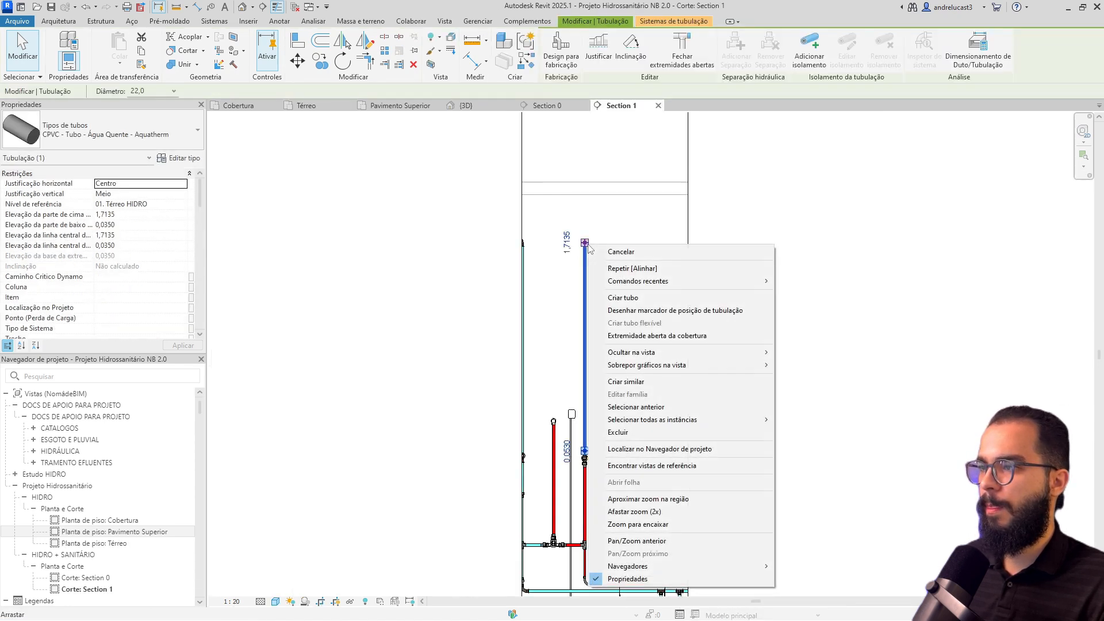
{"action": "left_click", "coordinate": [640, 297]}
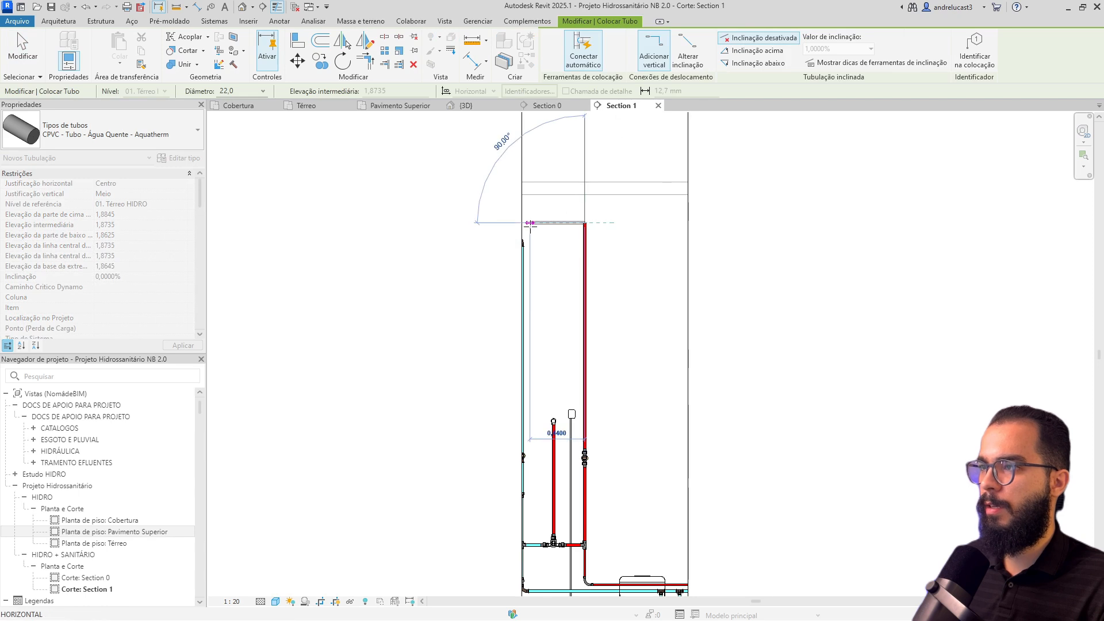
{"action": "left_click", "coordinate": [530, 223]}
{"action": "key", "text": "Escape"}
{"action": "key", "text": "Escape"}
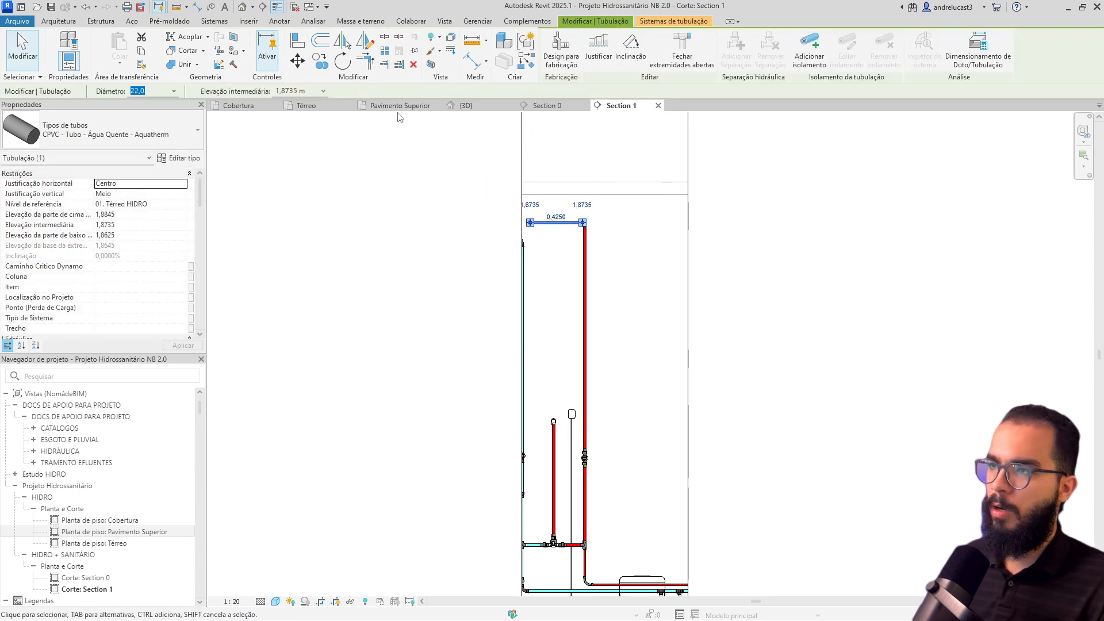
- In the Térreo floor plan, swing the short hot-water pipe's free end into a 45° diagonal about 0.72 m long toward the kitchen
{"action": "left_click", "coordinate": [306, 105]}
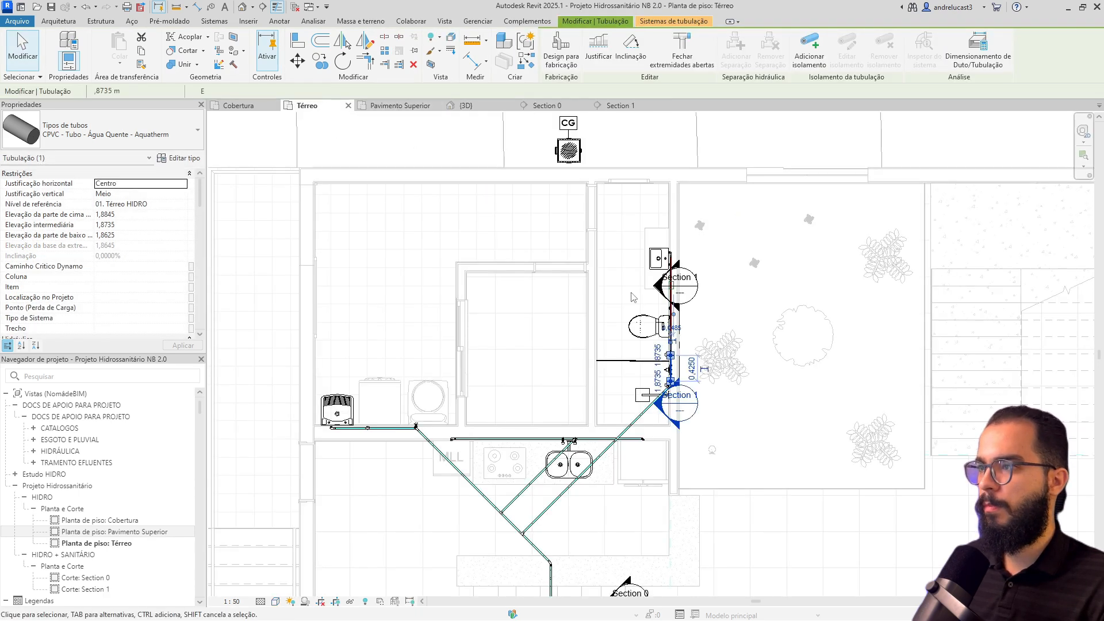
{"action": "scroll", "coordinate": [684, 282], "scroll_direction": "up", "scroll_amount": 5}
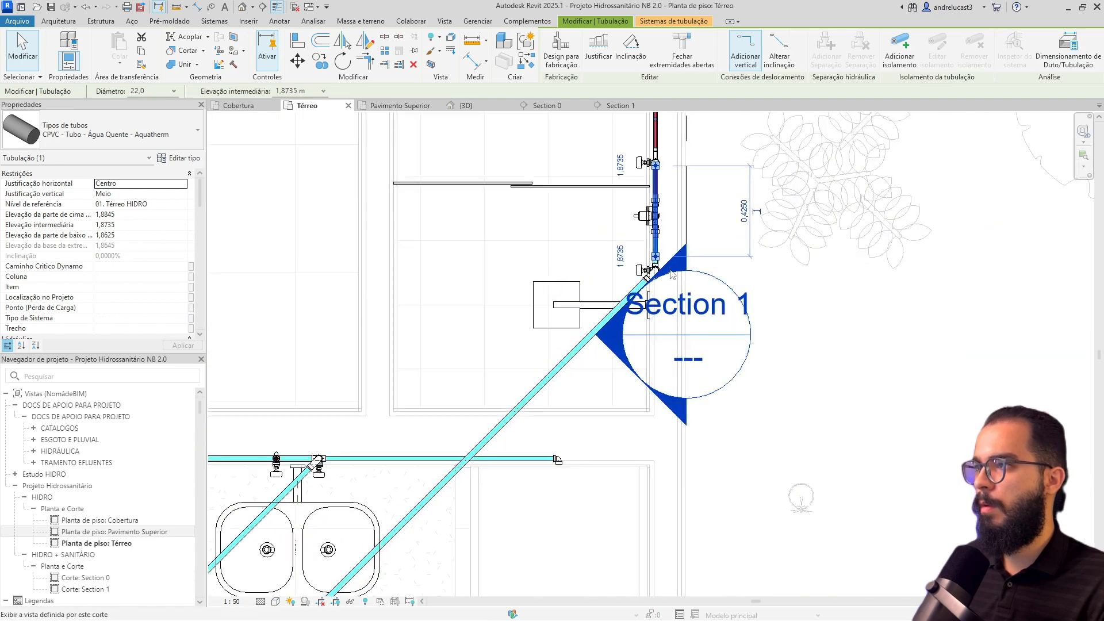
{"action": "left_click", "coordinate": [676, 279]}
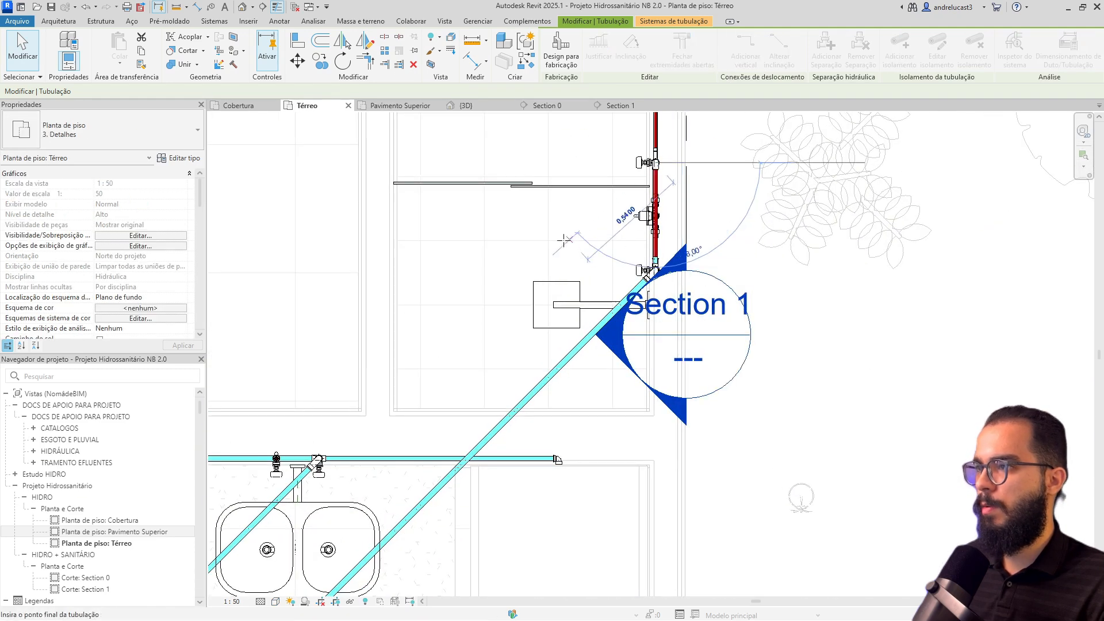
{"action": "left_click", "coordinate": [543, 275]}
{"action": "scroll", "coordinate": [541, 270], "scroll_direction": "down", "scroll_amount": 4}
- Continue the 22 mm hot-water pipe along its diagonal to the left sink bowl, and turn it straight toward the dining table
{"action": "right_click", "coordinate": [643, 237]}
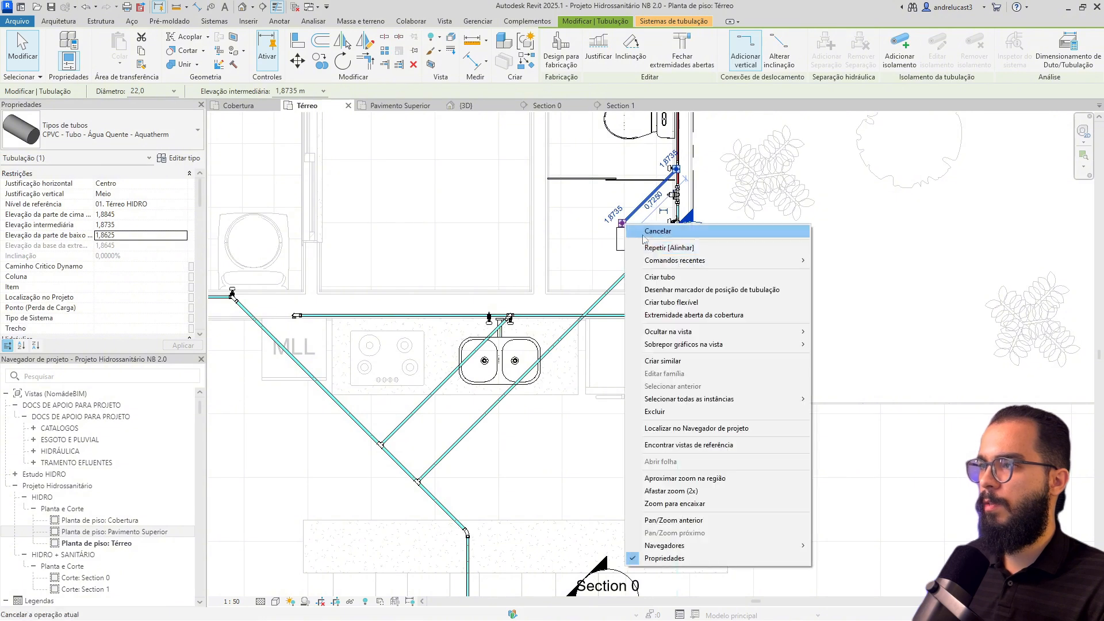
{"action": "left_click", "coordinate": [654, 277]}
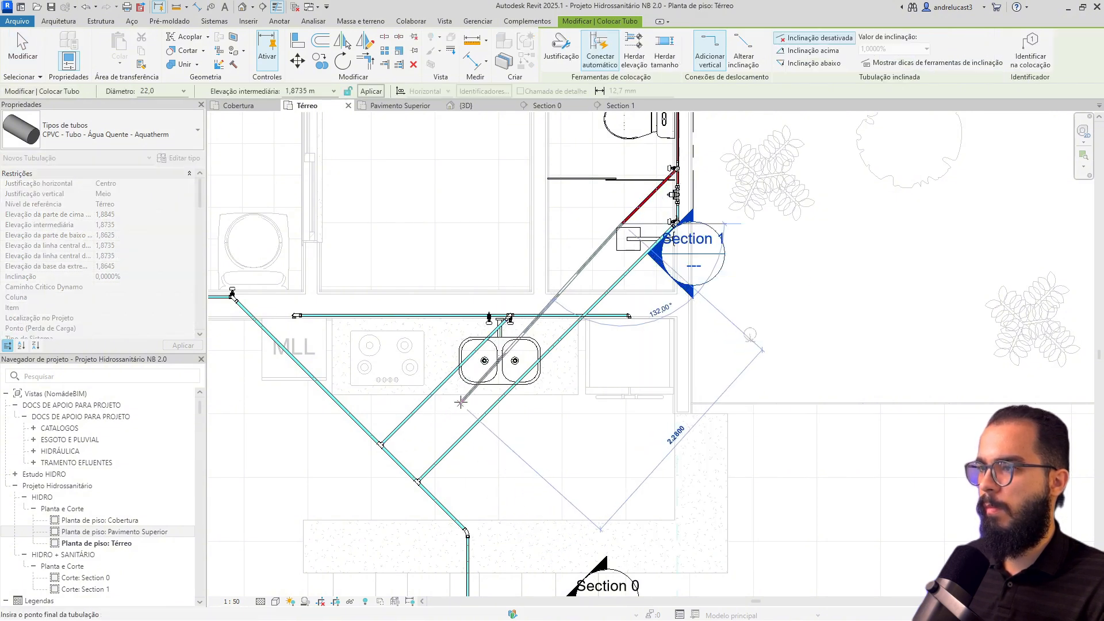
{"action": "left_click", "coordinate": [469, 388]}
{"action": "middle_click_drag", "start_coordinate": [468, 394], "coordinate": [494, 241]}
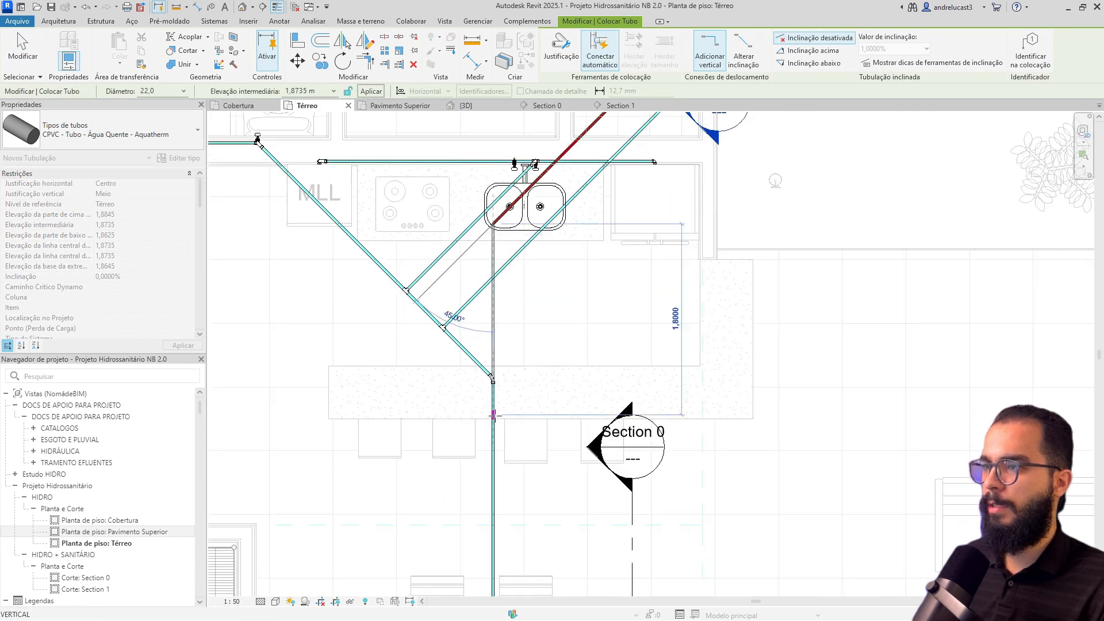
{"action": "left_click", "coordinate": [498, 367]}
{"action": "key", "text": "Escape"}
{"action": "key", "text": "Escape"}
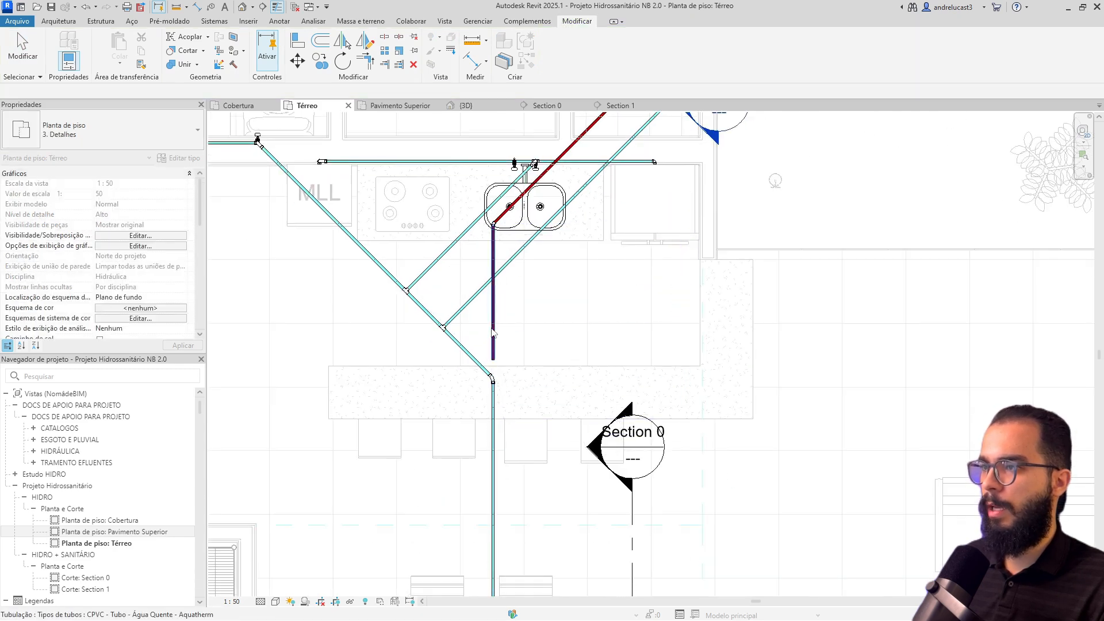
{"action": "key", "text": "Escape"}
{"action": "scroll", "coordinate": [558, 147], "scroll_direction": "up", "scroll_amount": 5}
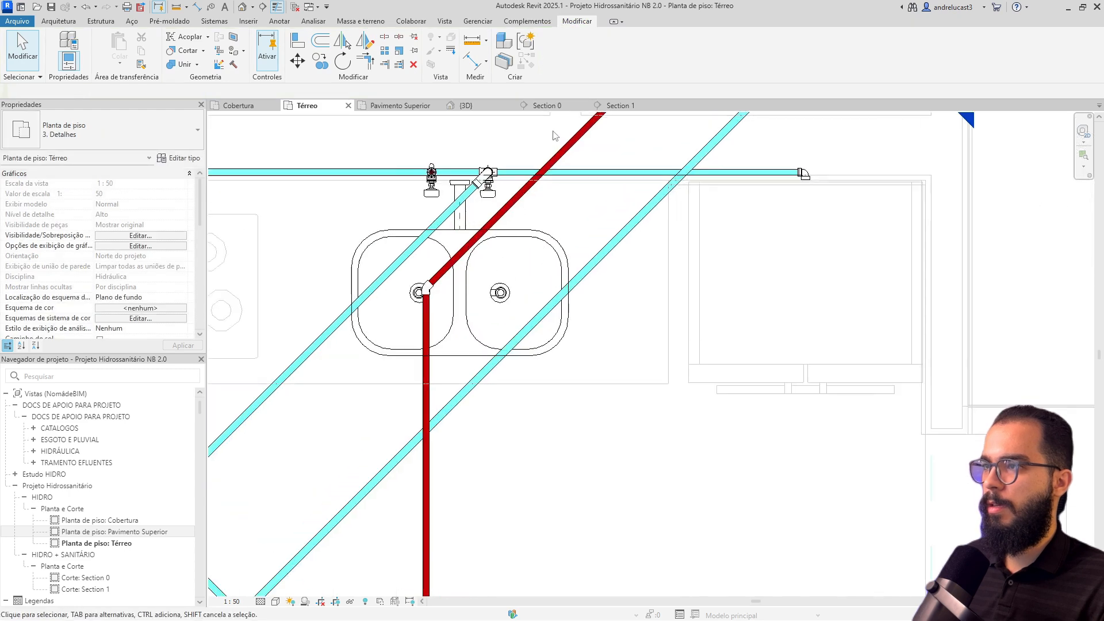
{"action": "left_click", "coordinate": [472, 263]}
{"action": "middle_click_drag", "start_coordinate": [471, 271], "coordinate": [532, 296]}
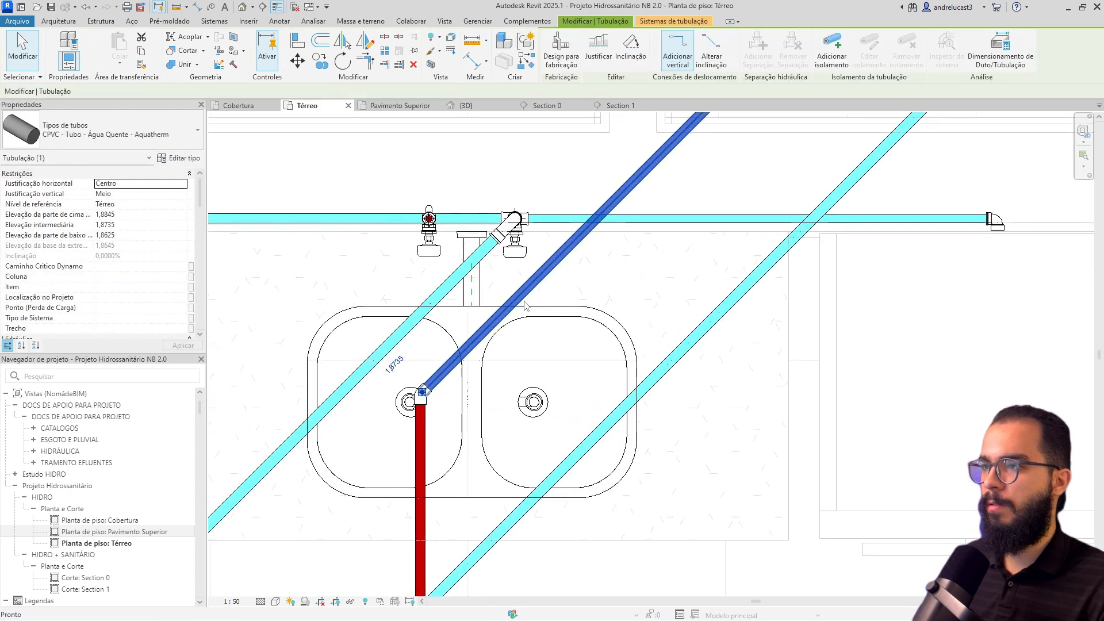
{"action": "key", "text": "c"}
{"action": "key", "text": "s"}
{"action": "left_click", "coordinate": [523, 292]}
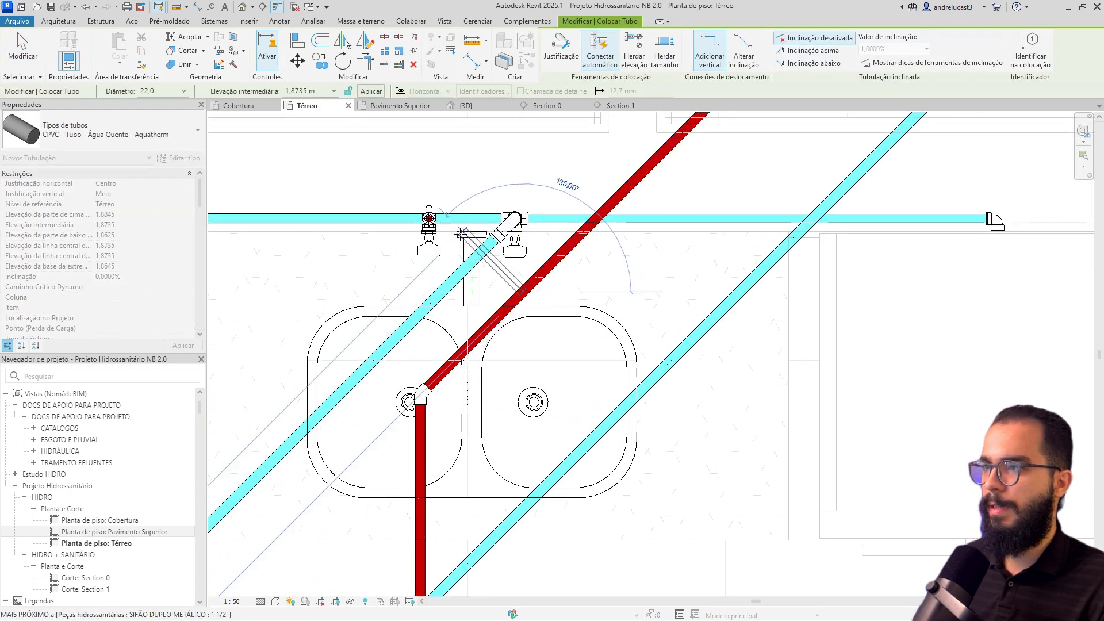
{"action": "key", "text": "Escape"}
{"action": "key", "text": "Escape"}
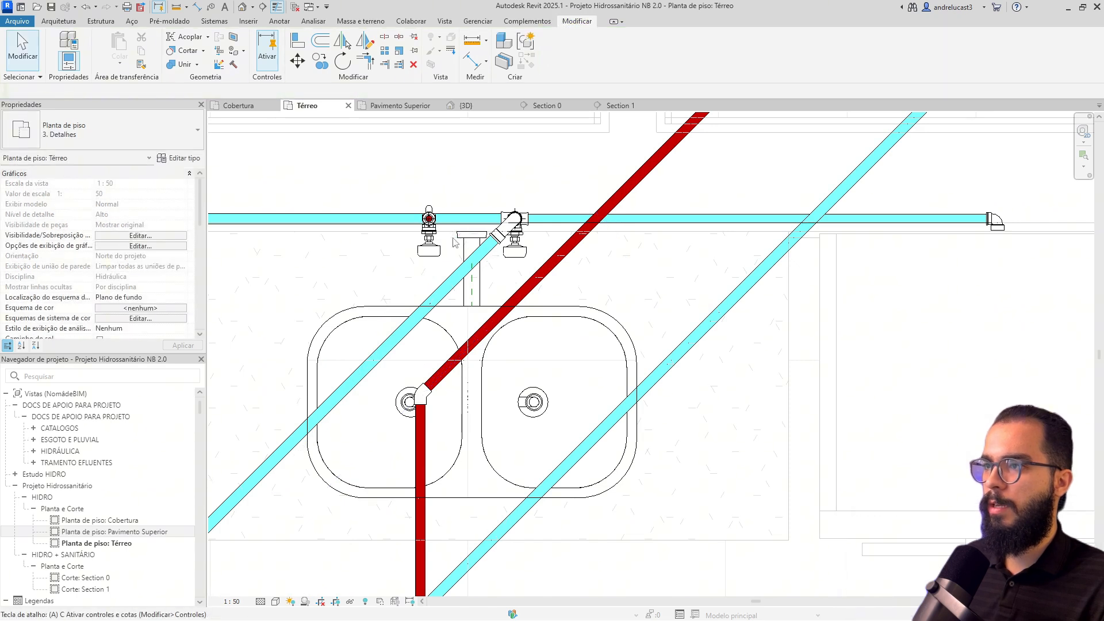
- Branch a 22 mm hot-water pipe at 1.8735 m elevation off the red diagonal, running at 135° toward the kitchen sink's hot-water riser
{"action": "left_click", "coordinate": [501, 328]}
{"action": "key", "text": "c"}
{"action": "key", "text": "s"}
{"action": "left_click", "coordinate": [485, 330]}
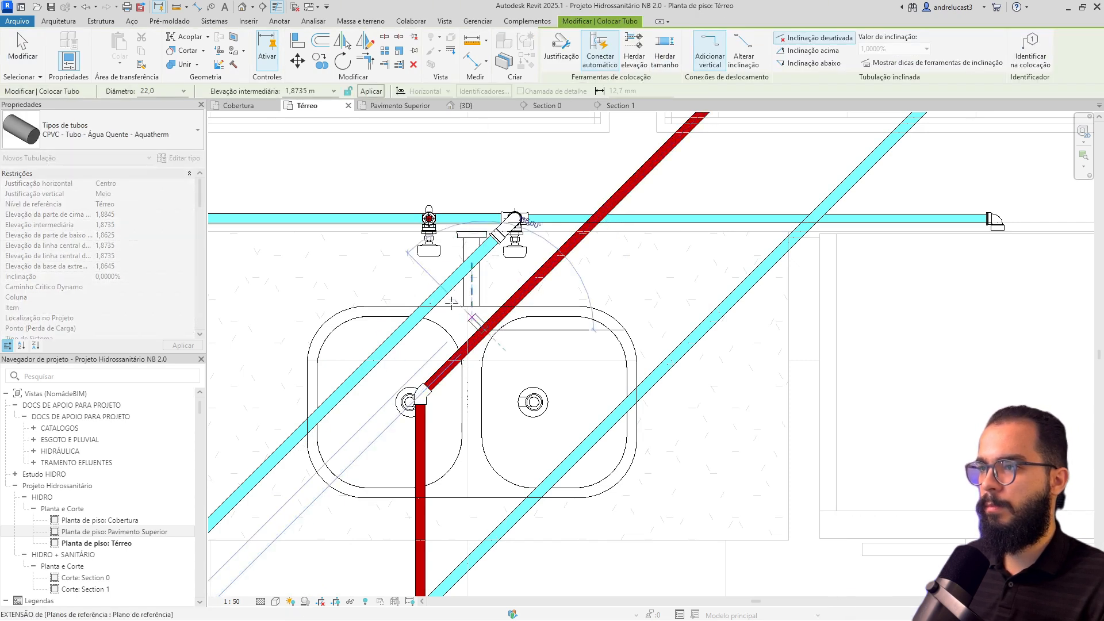
{"action": "left_click", "coordinate": [418, 272]}
{"action": "key", "text": "Escape"}
{"action": "key", "text": "Escape"}
{"action": "scroll", "coordinate": [422, 273], "scroll_direction": "up", "scroll_amount": 2}
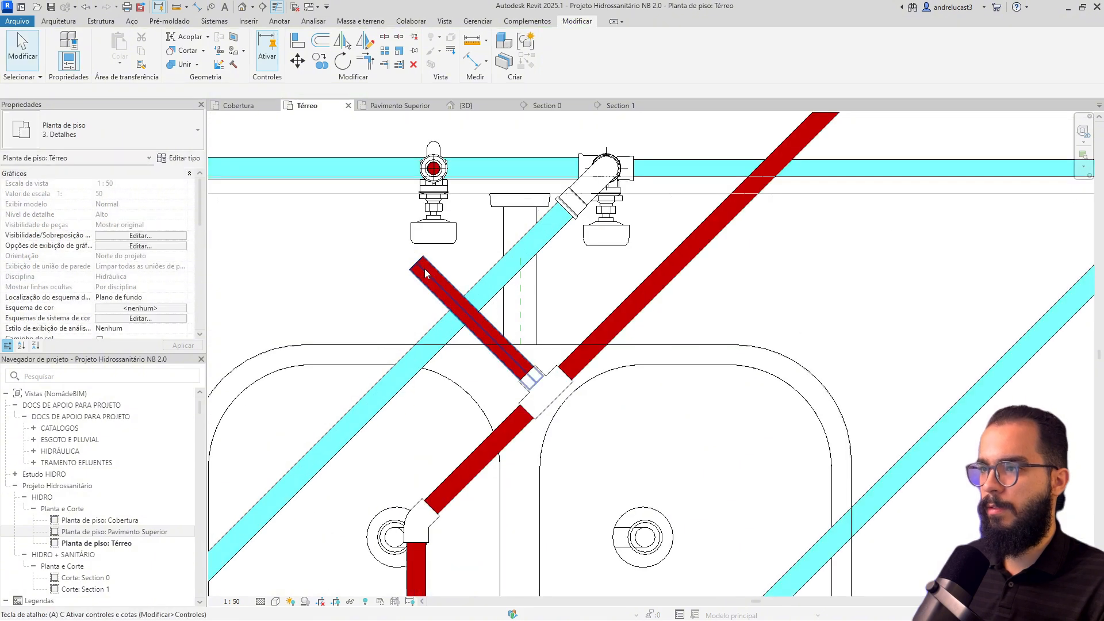
{"action": "key", "text": "a"}
{"action": "key", "text": "l"}
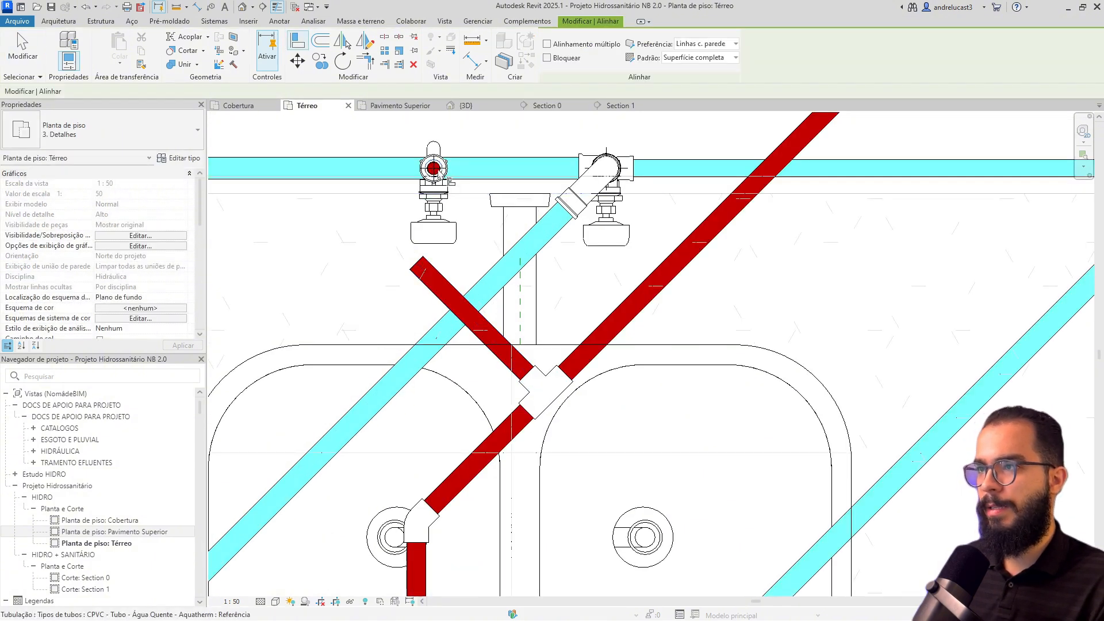
{"action": "key", "text": "Escape"}
{"action": "key", "text": "Escape"}
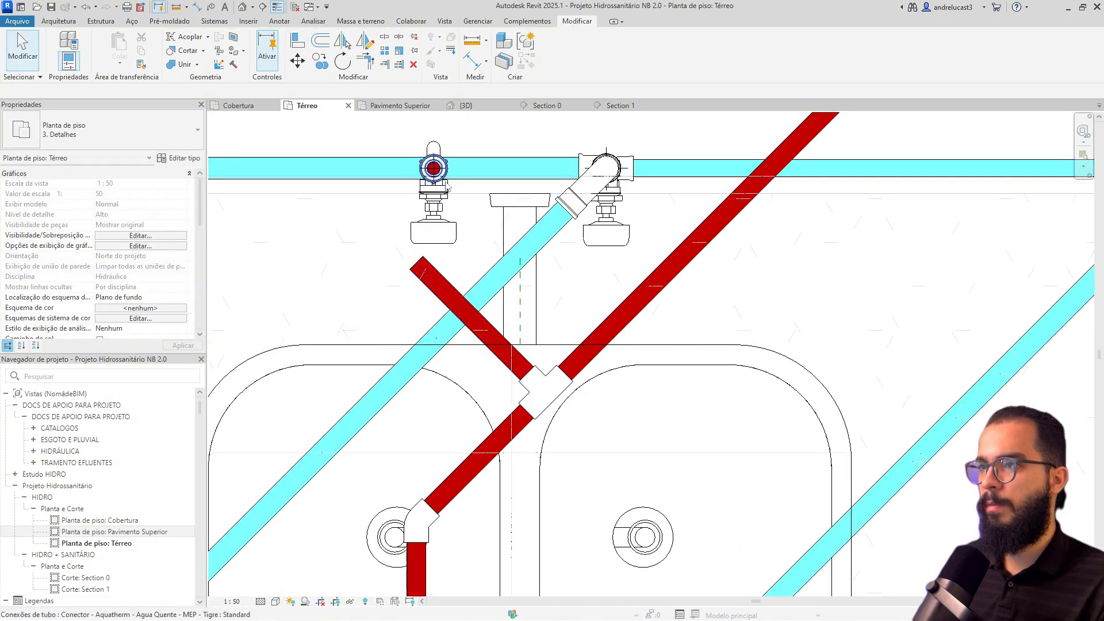
- Align the short hot-water branch with the kitchen sink's hot-water riser and extend its free end to the riser's centre
{"action": "key", "text": "l"}
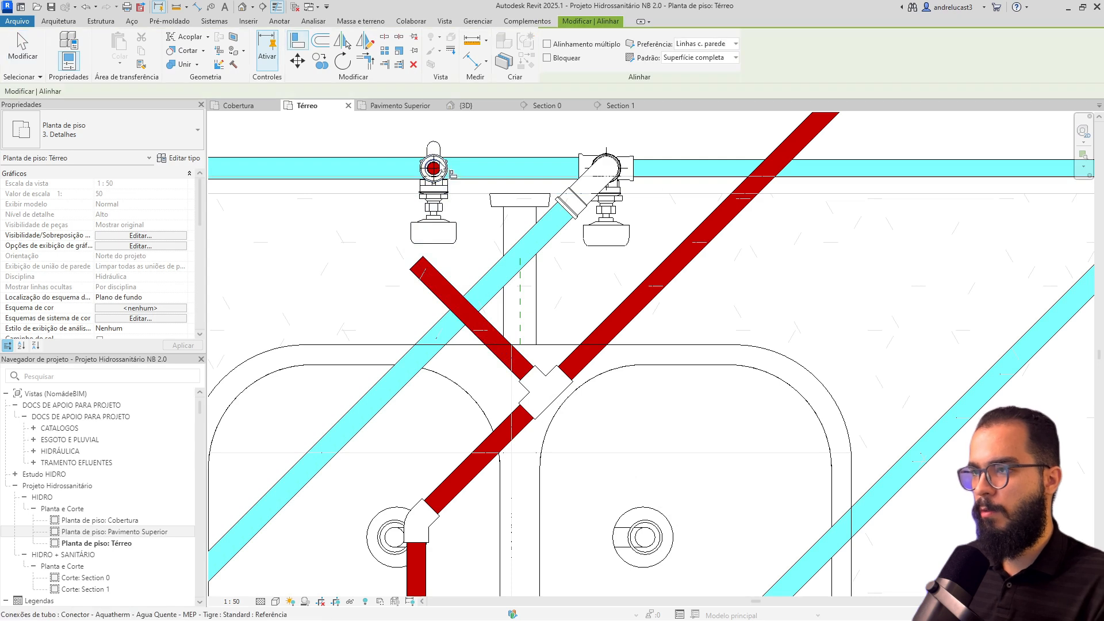
{"action": "left_click", "coordinate": [495, 341]}
{"action": "key", "text": "Escape"}
{"action": "key", "text": "Escape"}
{"action": "left_click", "coordinate": [545, 282]}
{"action": "left_click_drag", "start_coordinate": [472, 207], "coordinate": [434, 167]}
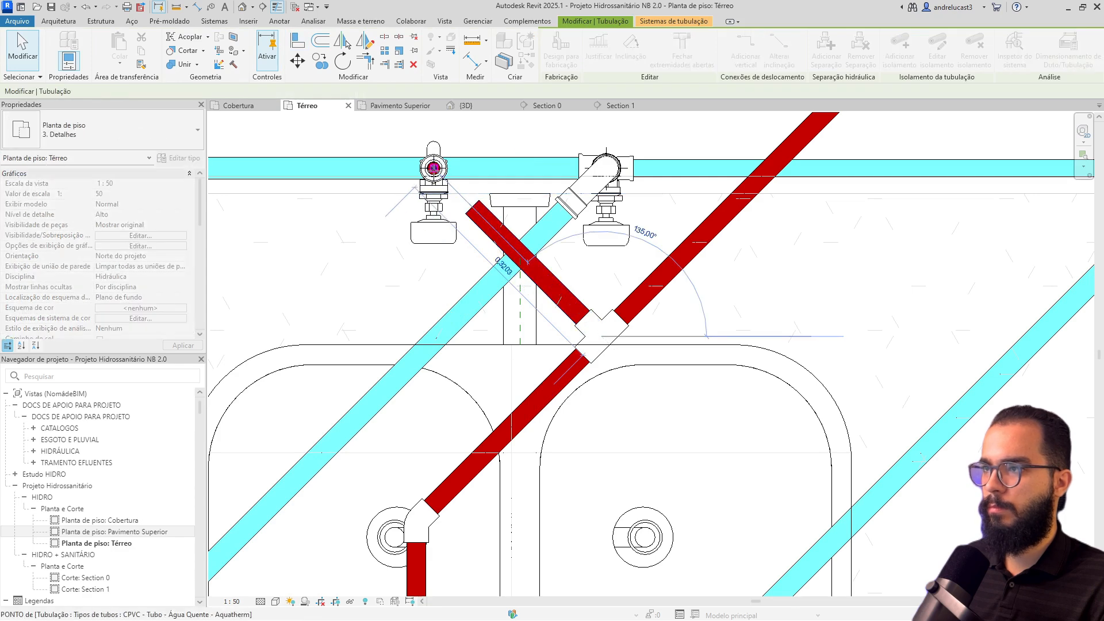
{"action": "left_click_drag", "start_coordinate": [478, 251], "coordinate": [476, 248]}
{"action": "key", "text": "Escape"}
- Extend the straight hot-water pipe to about 4.19 m, ending level with the horizontal reference plane at the dining table
{"action": "scroll", "coordinate": [468, 241], "scroll_direction": "down", "scroll_amount": 5}
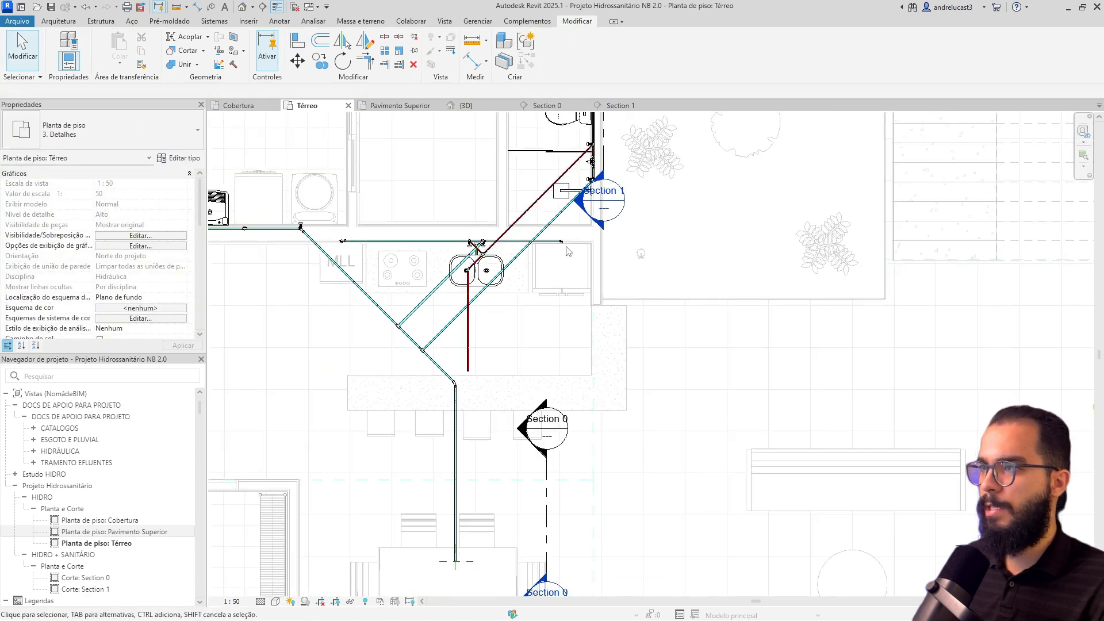
{"action": "middle_click_drag", "start_coordinate": [532, 401], "coordinate": [537, 254]}
{"action": "left_click", "coordinate": [472, 224]}
{"action": "left_click_drag", "start_coordinate": [472, 224], "coordinate": [471, 414]}
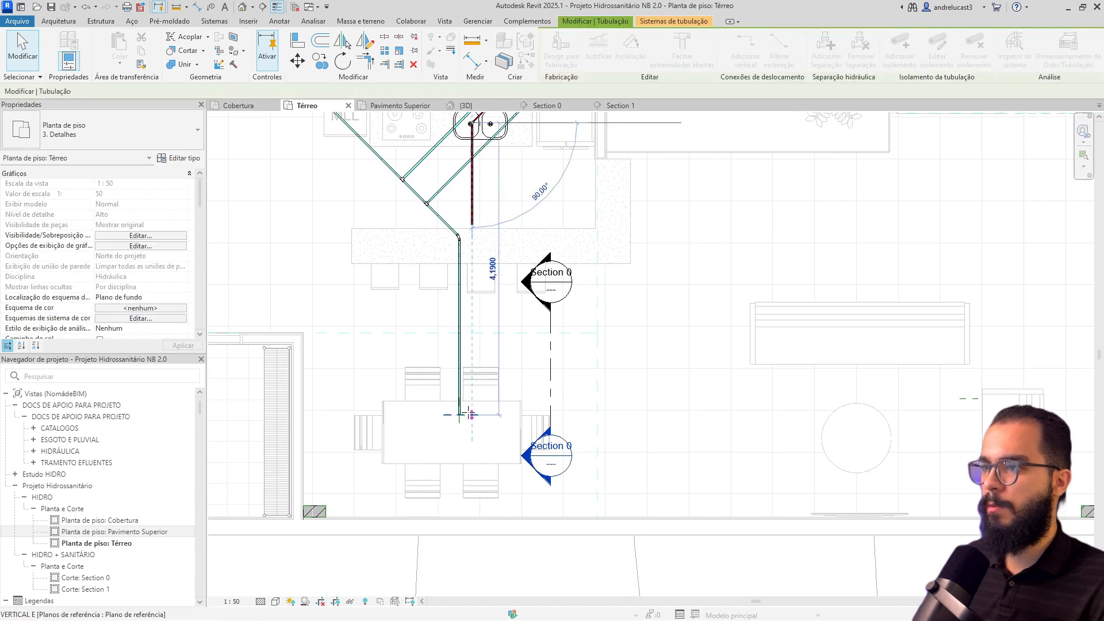
{"action": "scroll", "coordinate": [470, 433], "scroll_direction": "up", "scroll_amount": 5}
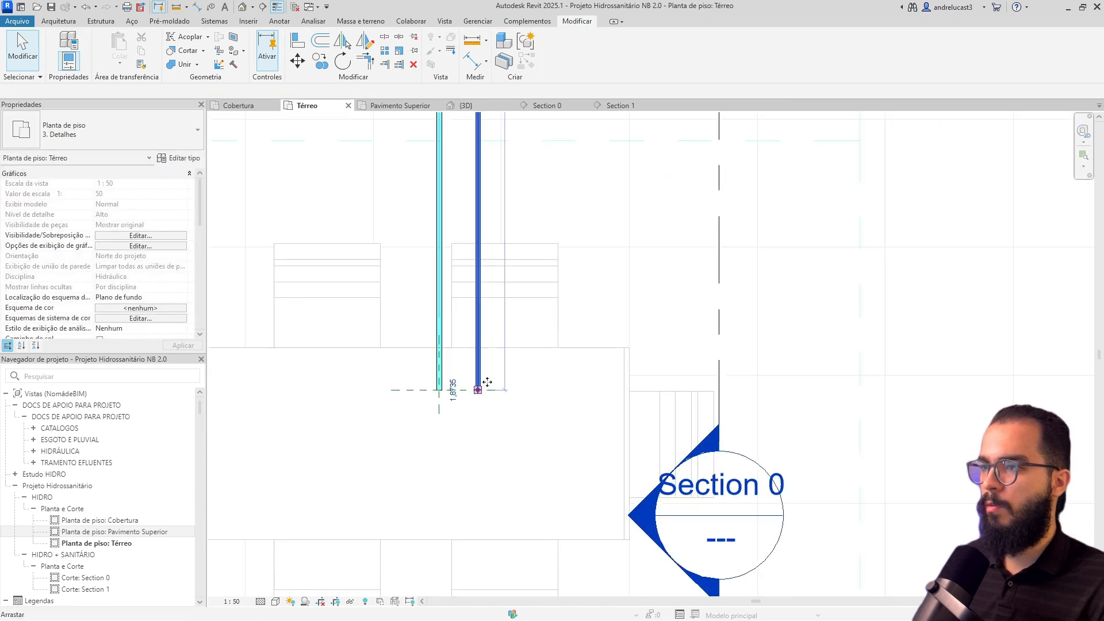
- Move the straight hot-water pipe sideways so it runs closer beside the parallel cold-water pipe toward the dining table
{"action": "left_click", "coordinate": [705, 348]}
{"action": "scroll", "coordinate": [703, 348], "scroll_direction": "down", "scroll_amount": 4}
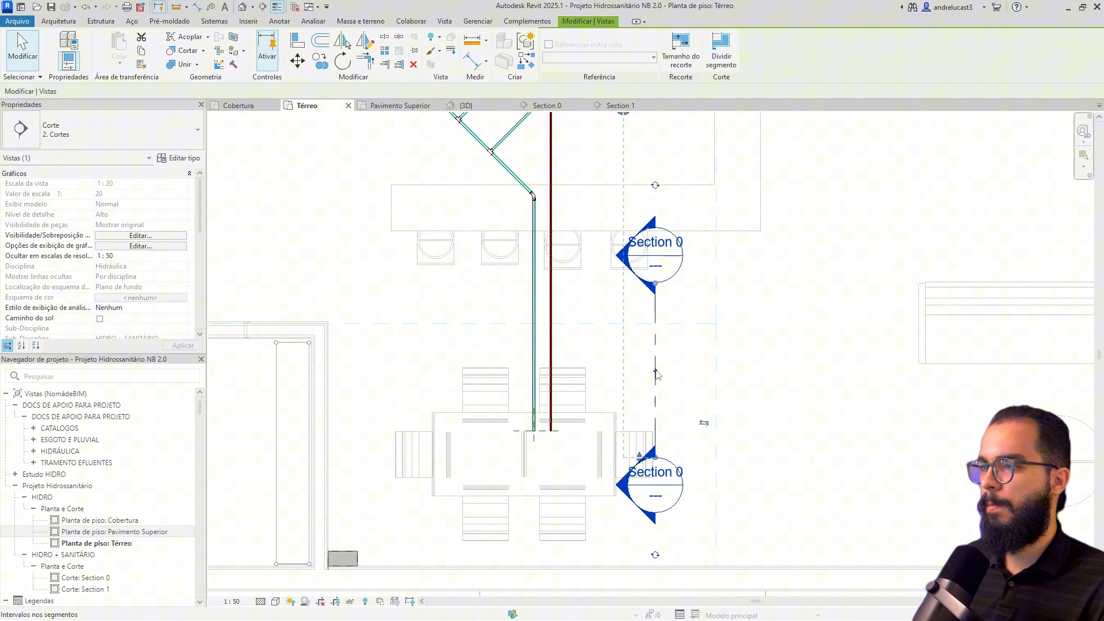
{"action": "left_click", "coordinate": [549, 405]}
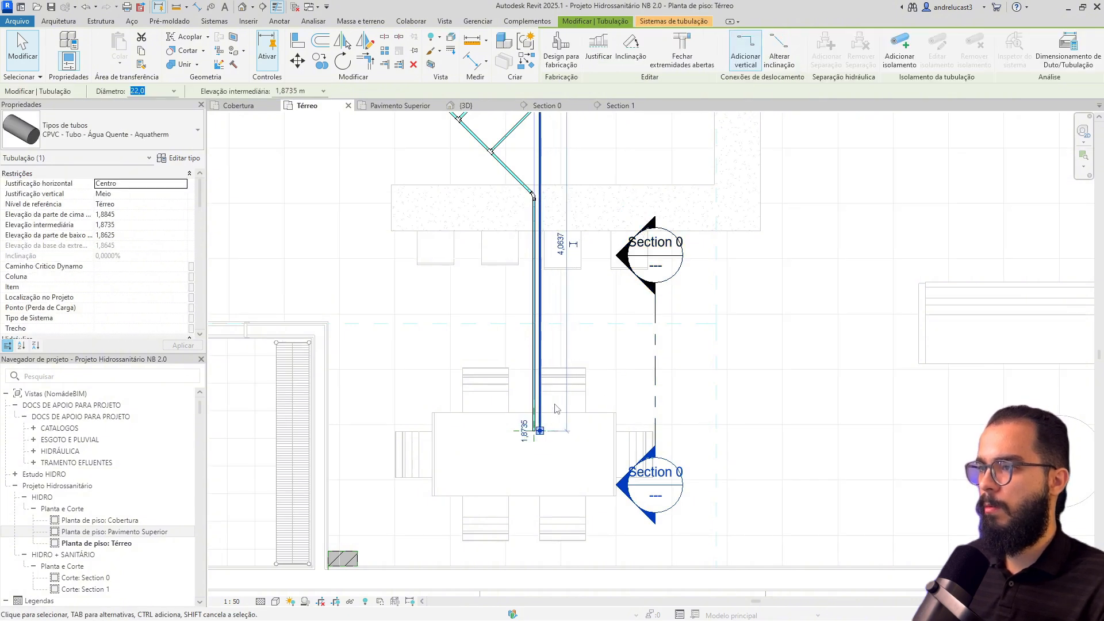
{"action": "left_click_drag", "start_coordinate": [546, 431], "coordinate": [535, 439]}
{"action": "scroll", "coordinate": [536, 438], "scroll_direction": "up", "scroll_amount": 4}
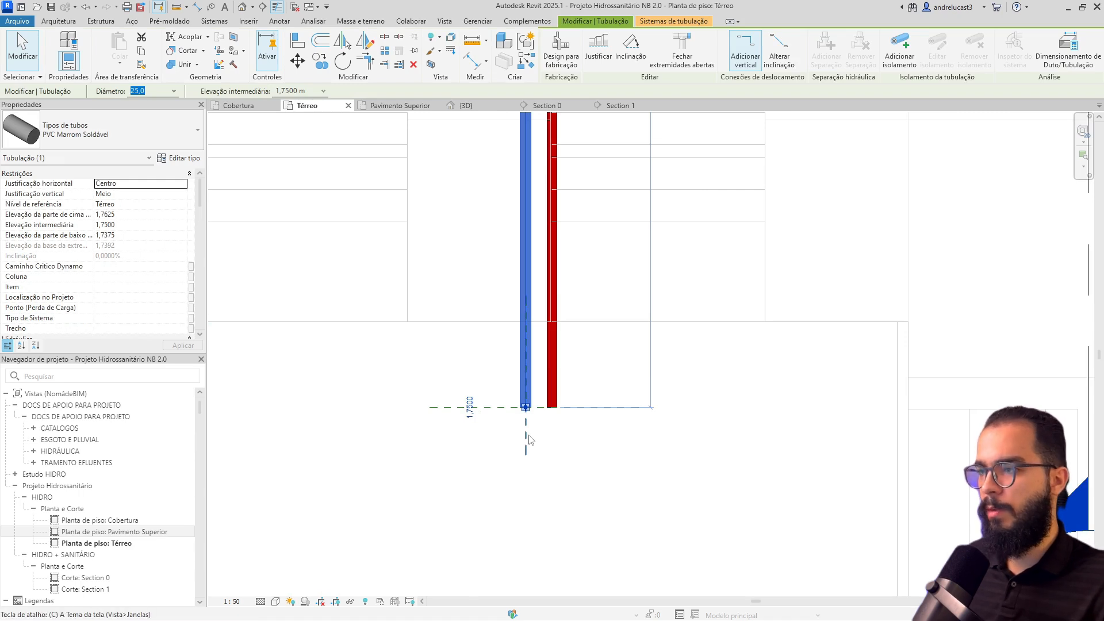
{"action": "key", "text": "c"}
{"action": "key", "text": "o"}
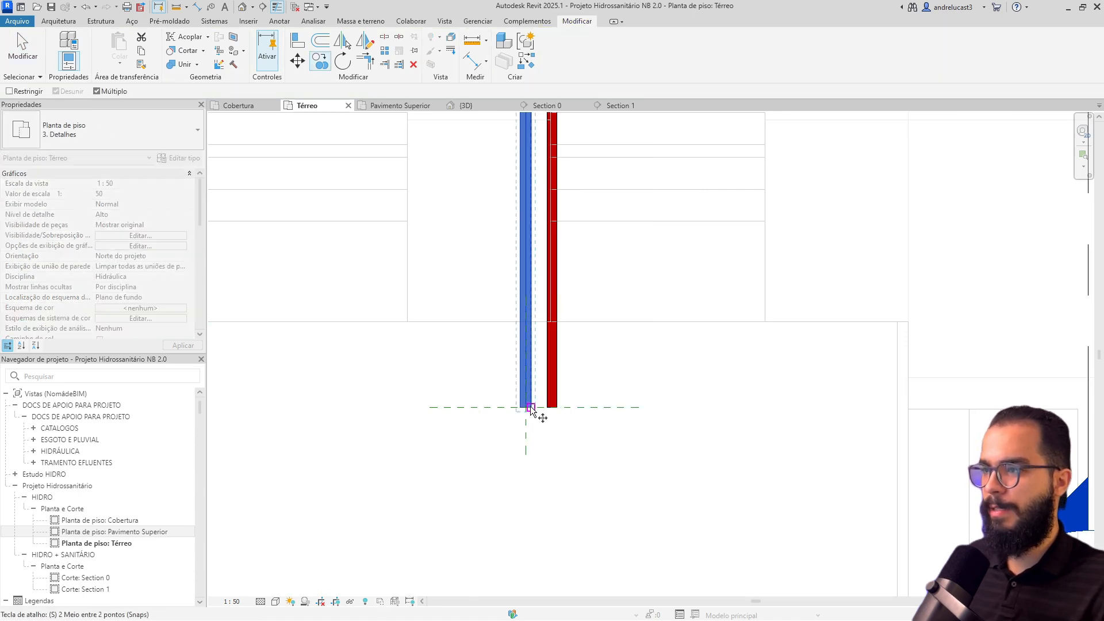
{"action": "left_click", "coordinate": [525, 407]}
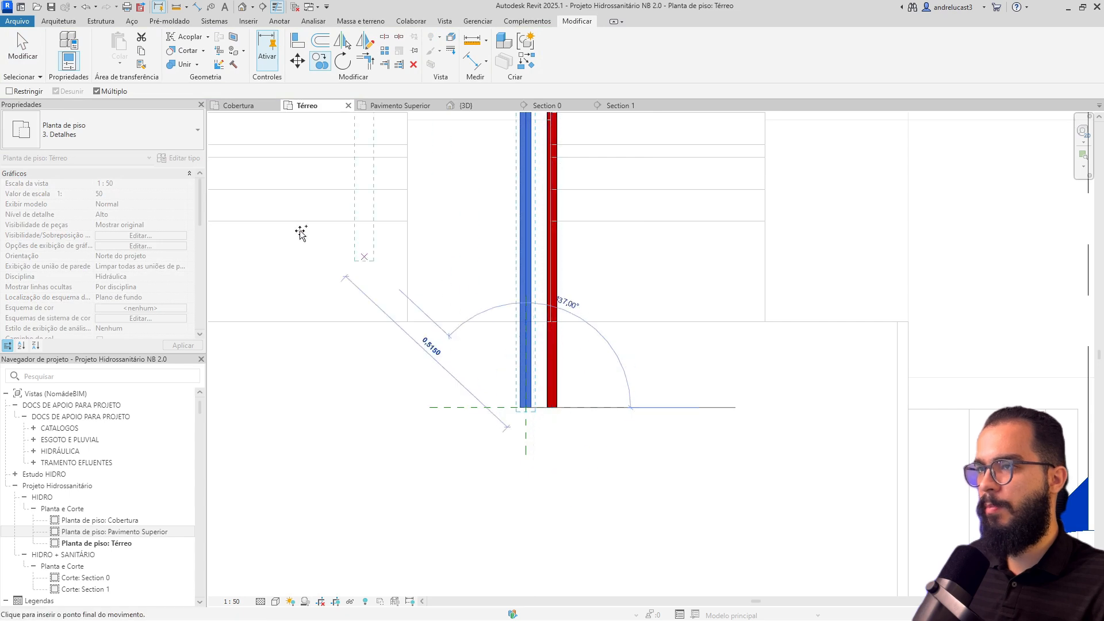
{"action": "key", "text": "Escape"}
{"action": "key", "text": "Escape"}
- Raise a 25 mm cold-water riser from the cold-water pipe's end at the reference plane up to an elevation of 6 m
{"action": "left_click", "coordinate": [528, 374]}
{"action": "key", "text": "c"}
{"action": "key", "text": "s"}
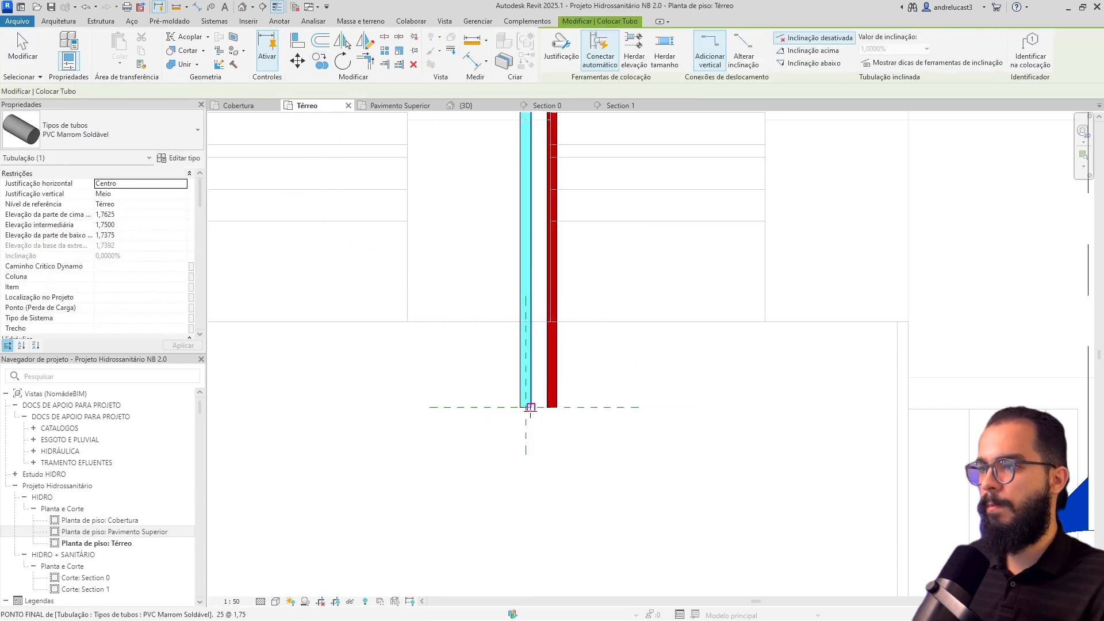
{"action": "left_click", "coordinate": [525, 407]}
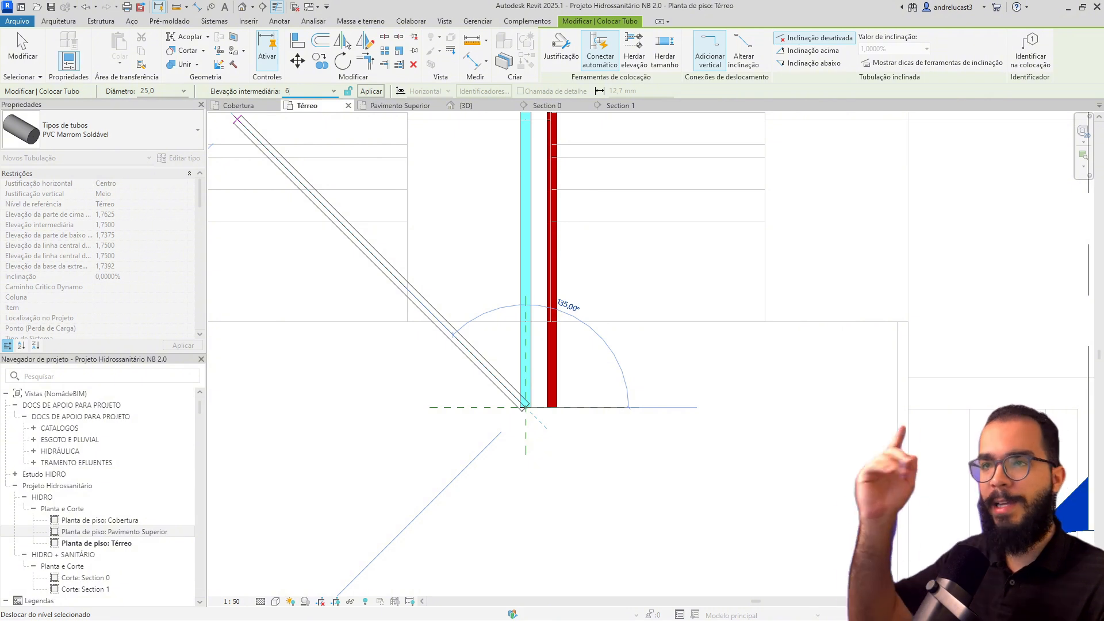
{"action": "left_click", "coordinate": [379, 95]}
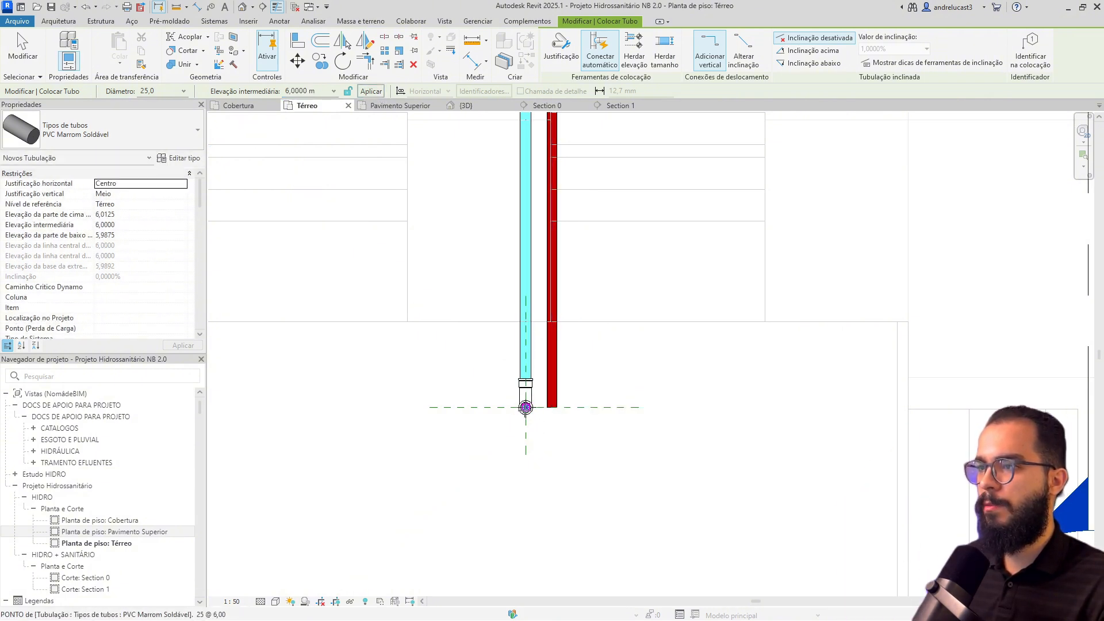
{"action": "key", "text": "Escape"}
{"action": "key", "text": "Escape"}
- Raise a 22 mm hot-water riser from the adjacent hot-water pipe's end, reaching the same height as the cold-water riser
{"action": "left_click", "coordinate": [554, 409]}
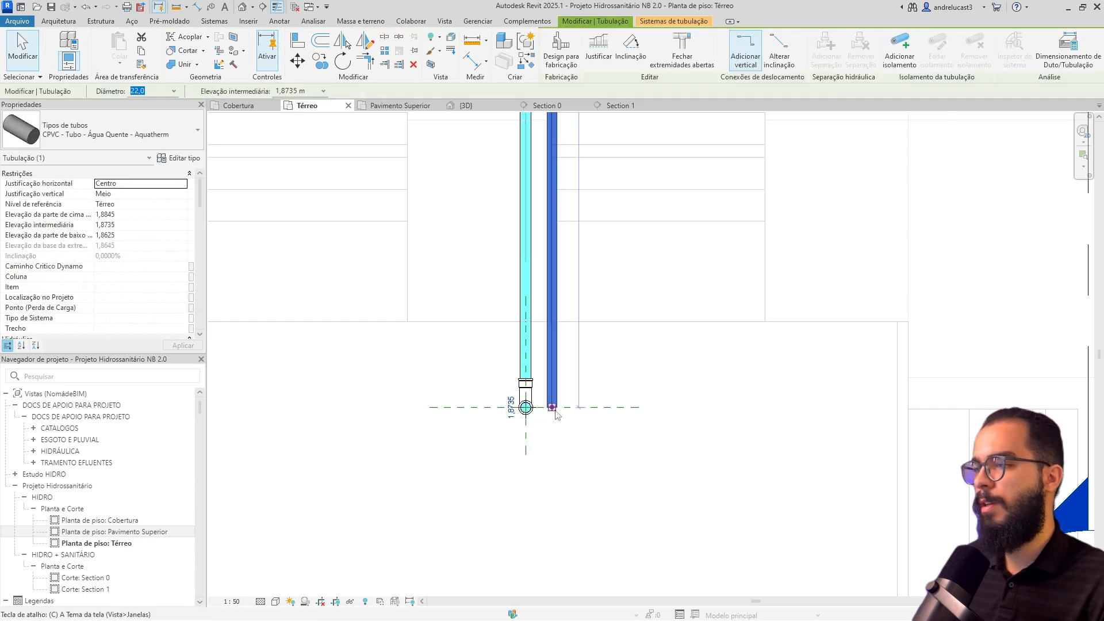
{"action": "left_click", "coordinate": [552, 408]}
{"action": "left_click", "coordinate": [315, 93]}
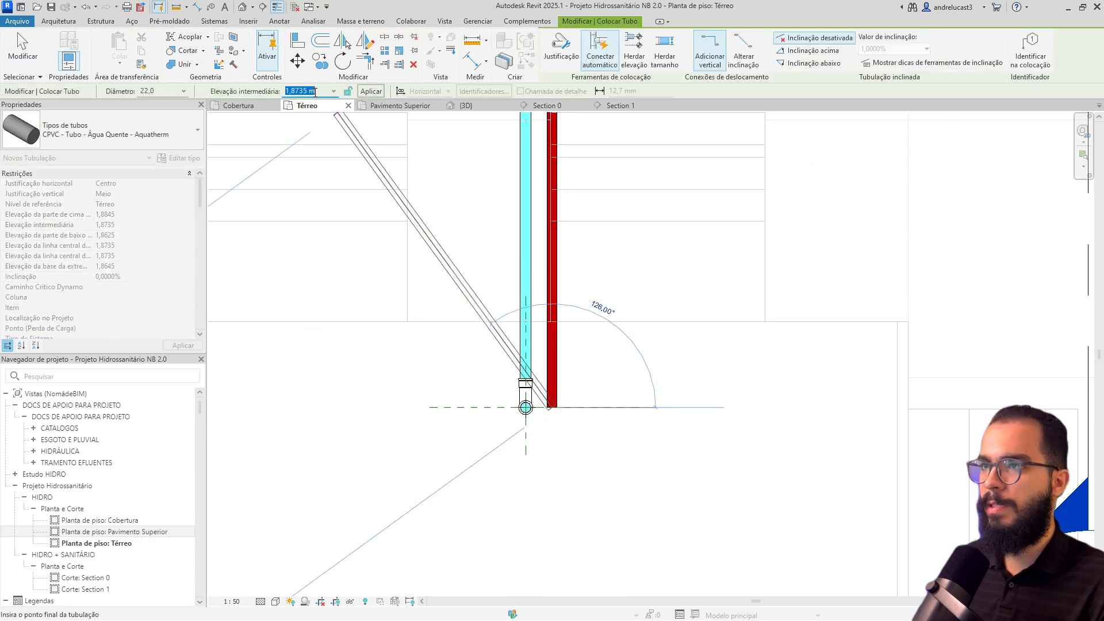
{"action": "left_click", "coordinate": [371, 91]}
{"action": "key", "text": "Escape"}
- Cut a short section across the dining table just below the two new risers, looking toward the kitchen
{"action": "scroll", "coordinate": [586, 365], "scroll_direction": "down", "scroll_amount": 3}
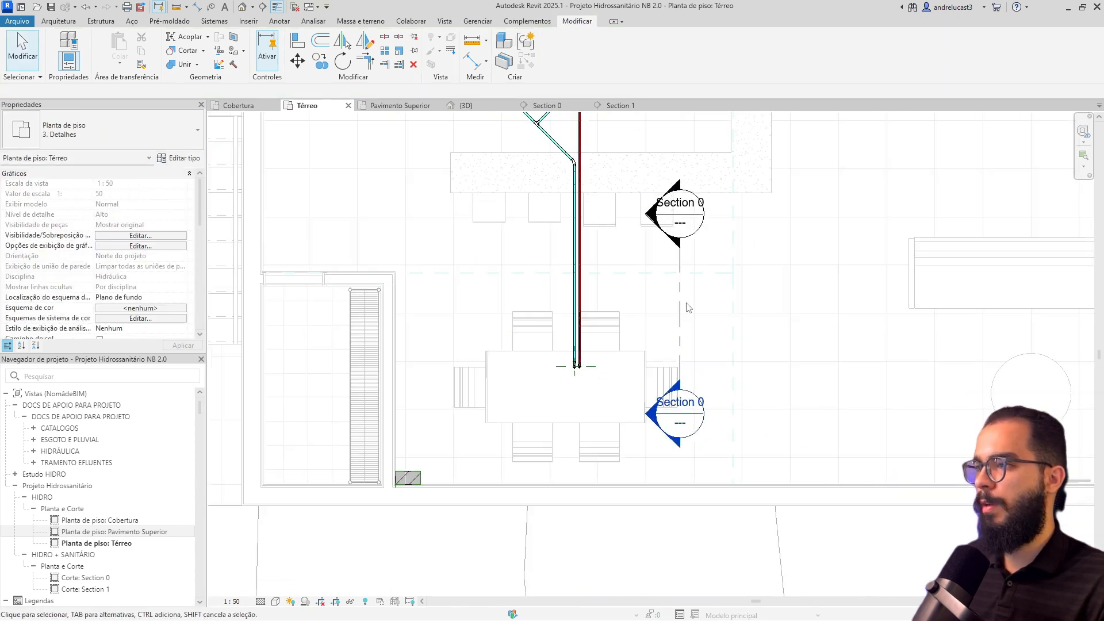
{"action": "key", "text": "s"}
{"action": "key", "text": "e"}
{"action": "left_click", "coordinate": [557, 372]}
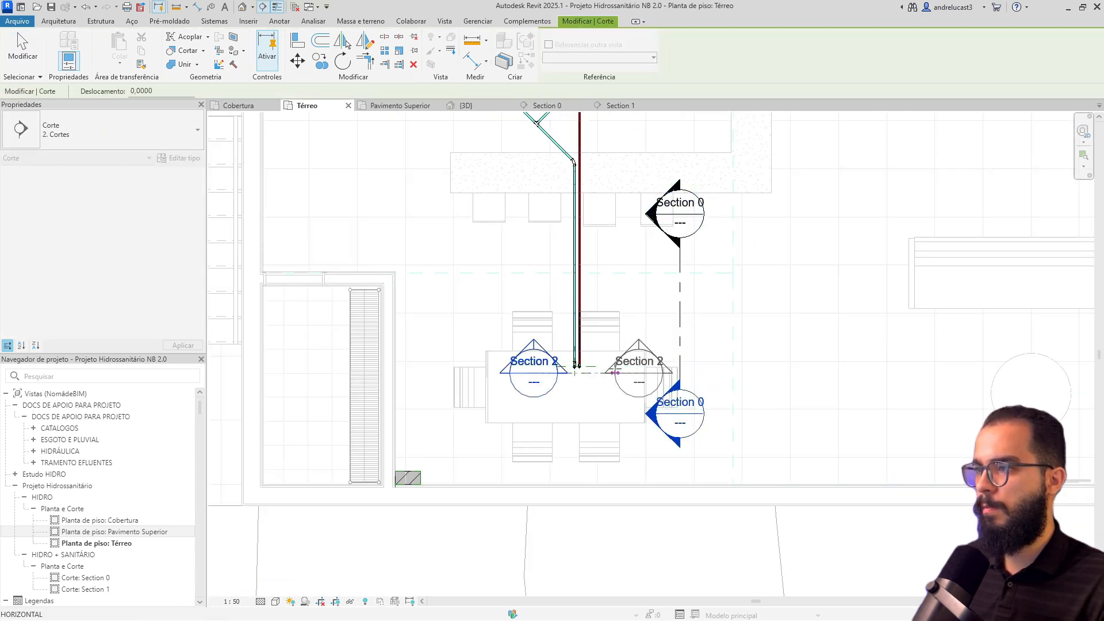
{"action": "left_click", "coordinate": [608, 383]}
{"action": "key", "text": "Escape"}
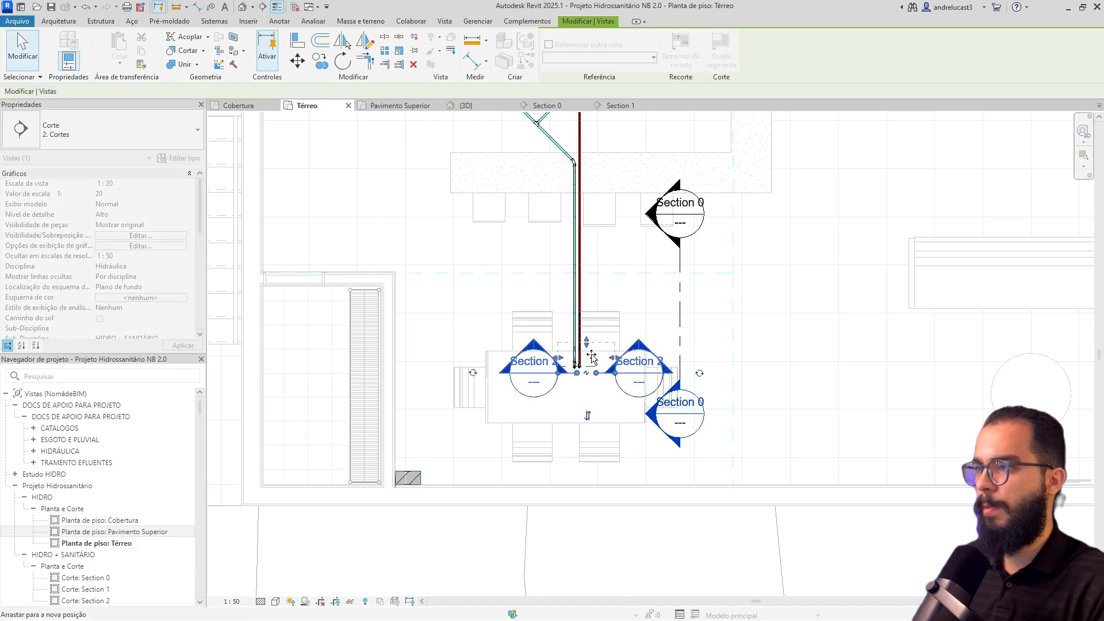
- Open the new section's view and widen its crop region on both sides of the risers
{"action": "scroll", "coordinate": [609, 381], "scroll_direction": "down", "scroll_amount": 4}
{"action": "scroll", "coordinate": [498, 432], "scroll_direction": "up", "scroll_amount": 3}
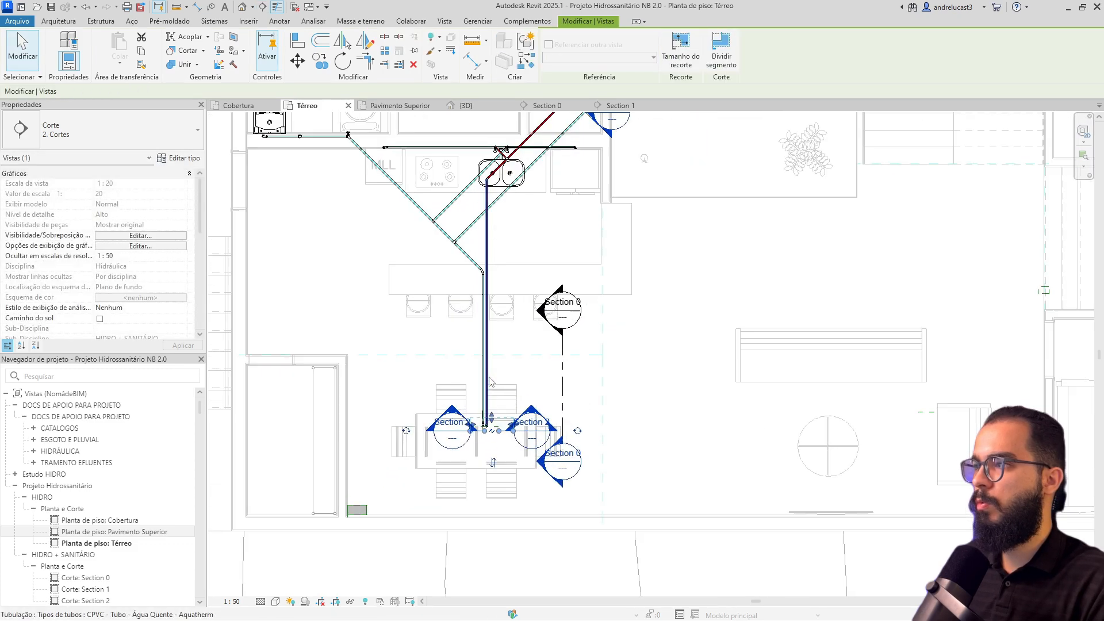
{"action": "right_click", "coordinate": [529, 433]}
{"action": "left_click", "coordinate": [566, 158]}
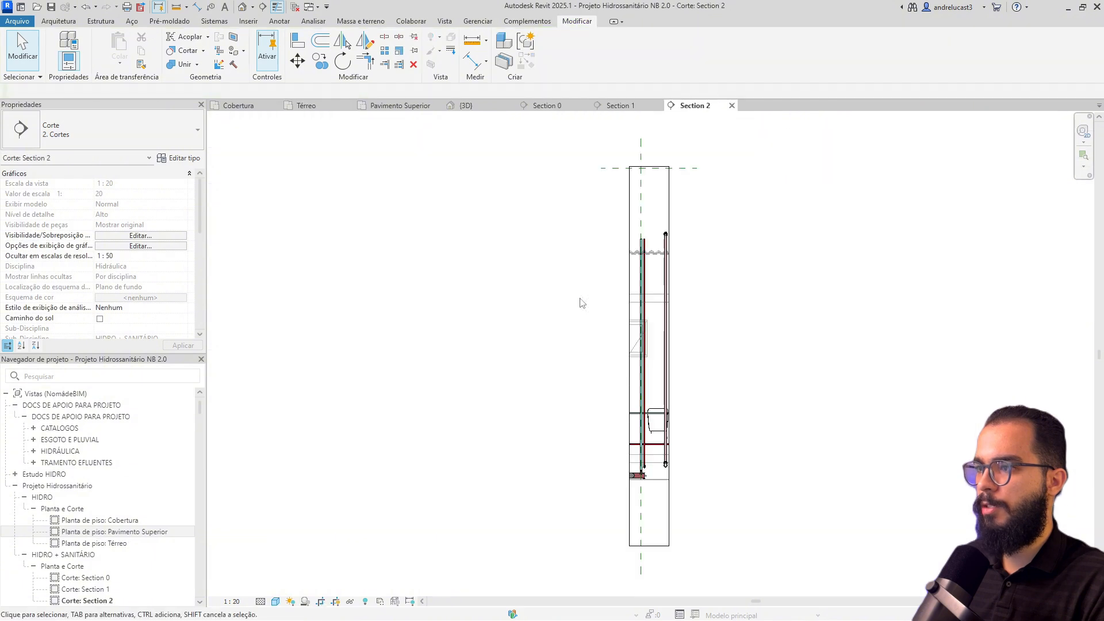
{"action": "scroll", "coordinate": [637, 278], "scroll_direction": "up", "scroll_amount": 3}
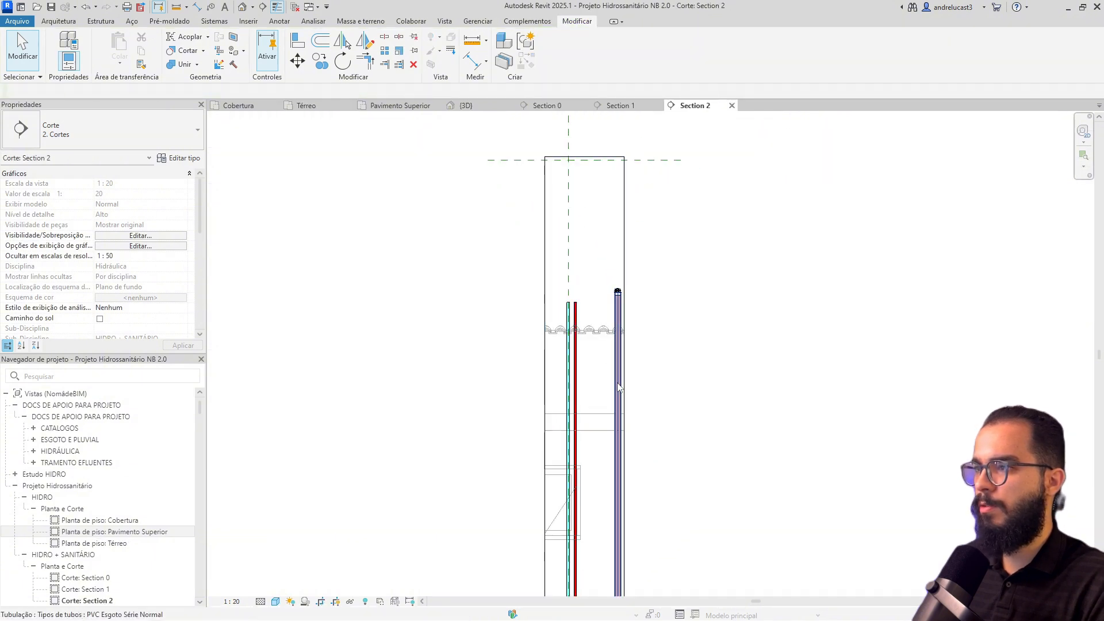
{"action": "left_click", "coordinate": [627, 374]}
{"action": "left_click_drag", "start_coordinate": [627, 537], "coordinate": [765, 538]}
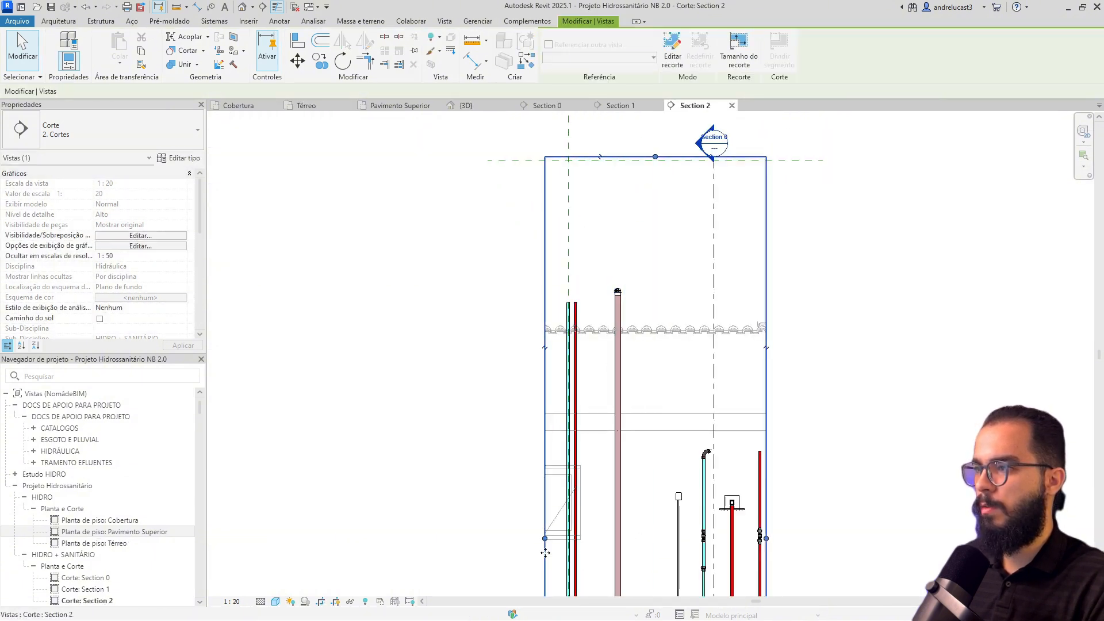
{"action": "left_click_drag", "start_coordinate": [543, 536], "coordinate": [453, 538]}
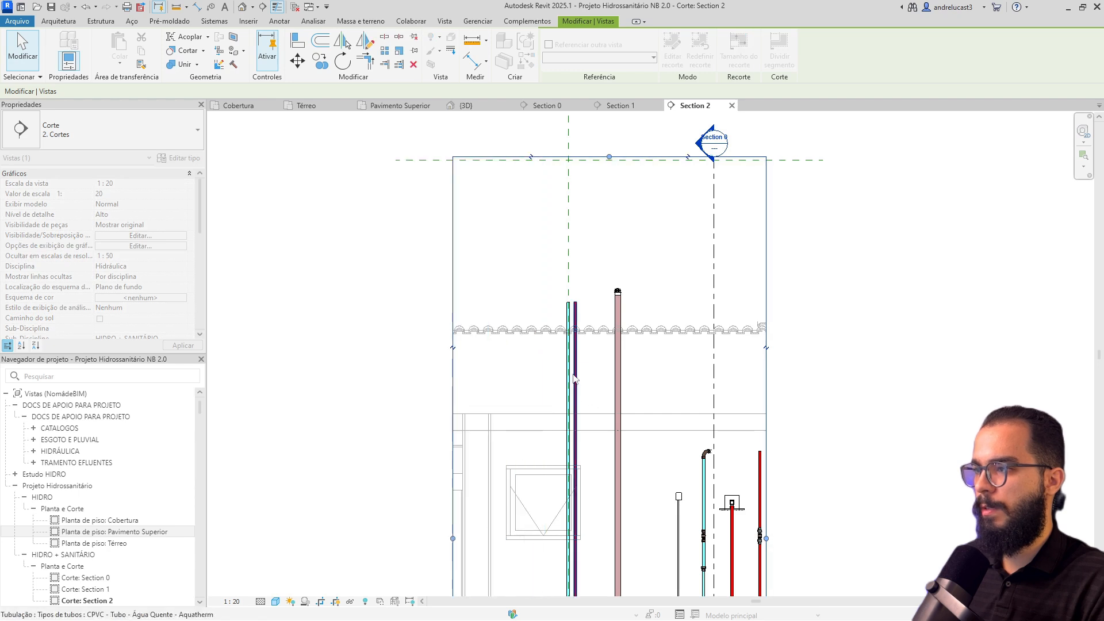
- Split the cold- and hot-water risers with a gap just below the roof tiles and delete their upper pieces
{"action": "left_click", "coordinate": [390, 35]}
{"action": "left_click", "coordinate": [575, 369]}
{"action": "left_click", "coordinate": [568, 367]}
{"action": "scroll", "coordinate": [577, 371], "scroll_direction": "up", "scroll_amount": 2}
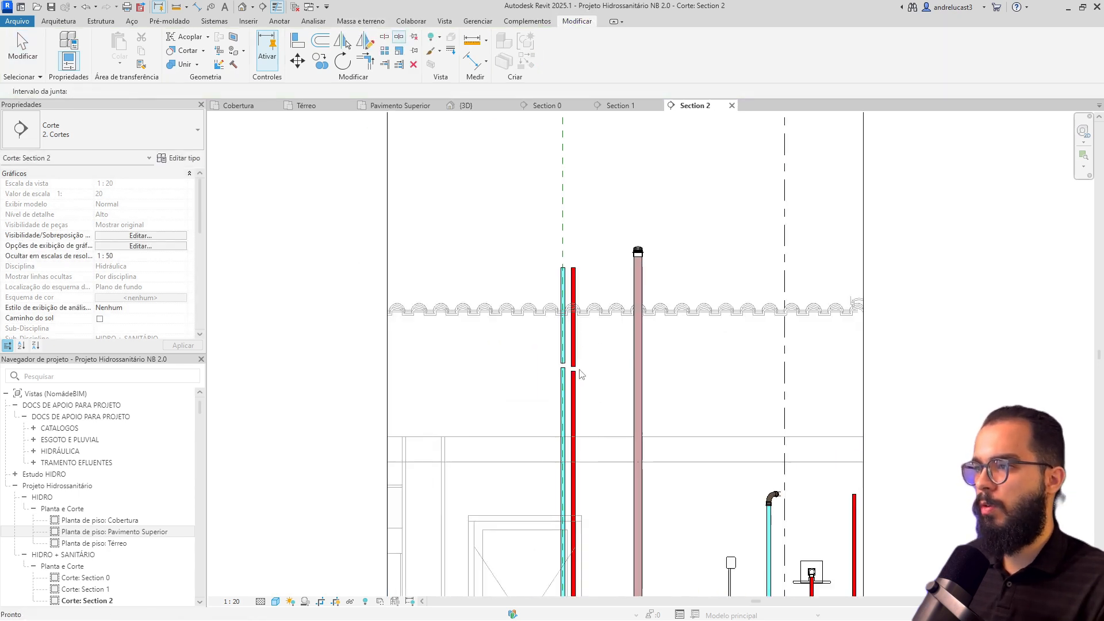
{"action": "key", "text": "Escape"}
{"action": "left_click_drag", "start_coordinate": [579, 345], "coordinate": [547, 339]}
{"action": "scroll", "coordinate": [562, 345], "scroll_direction": "down", "scroll_amount": 3}
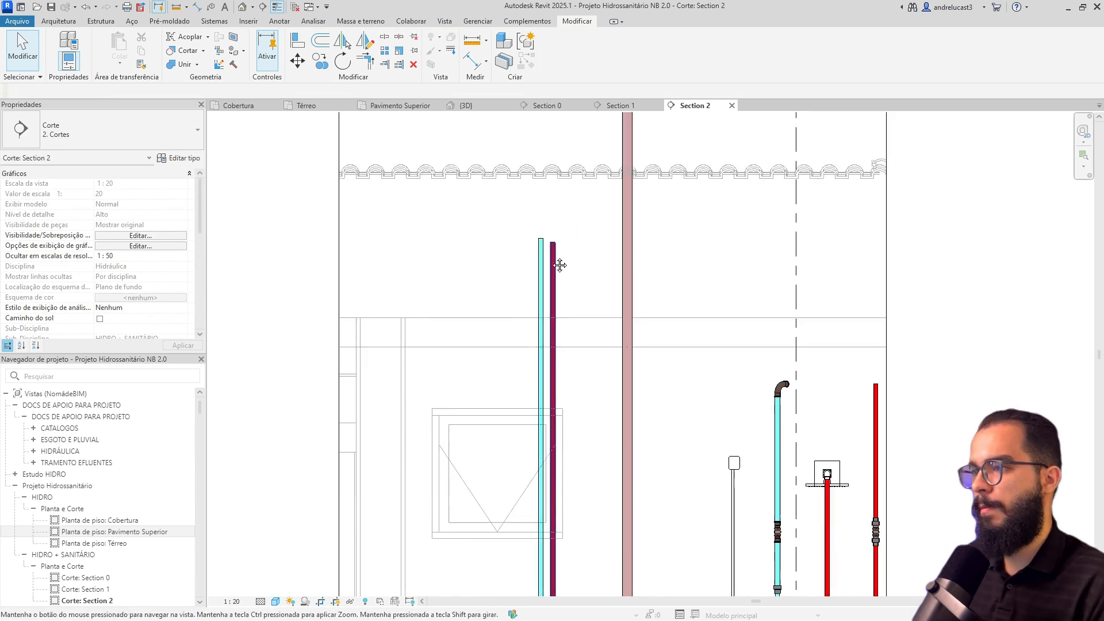
- Nudge the cold- and hot-water risers together sideways in the section, bringing them close to the vertical sewage pipe
{"action": "left_click", "coordinate": [551, 306]}
{"action": "left_click", "coordinate": [557, 304]}
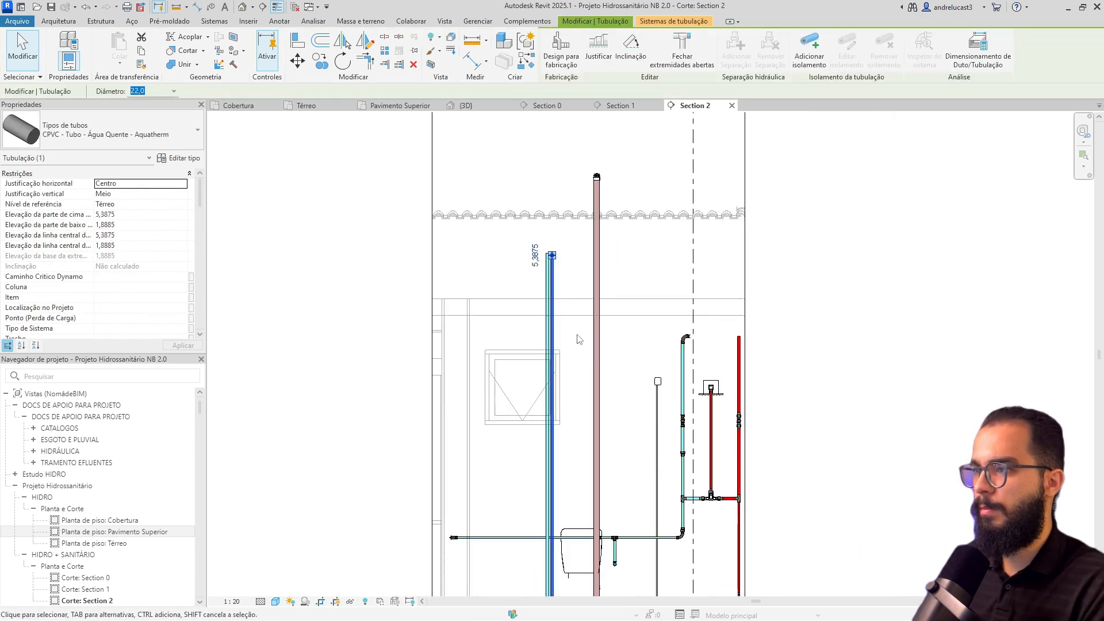
{"action": "left_click", "coordinate": [577, 346]}
{"action": "middle_click_drag", "start_coordinate": [575, 358], "coordinate": [561, 265]}
{"action": "left_click", "coordinate": [542, 328]}
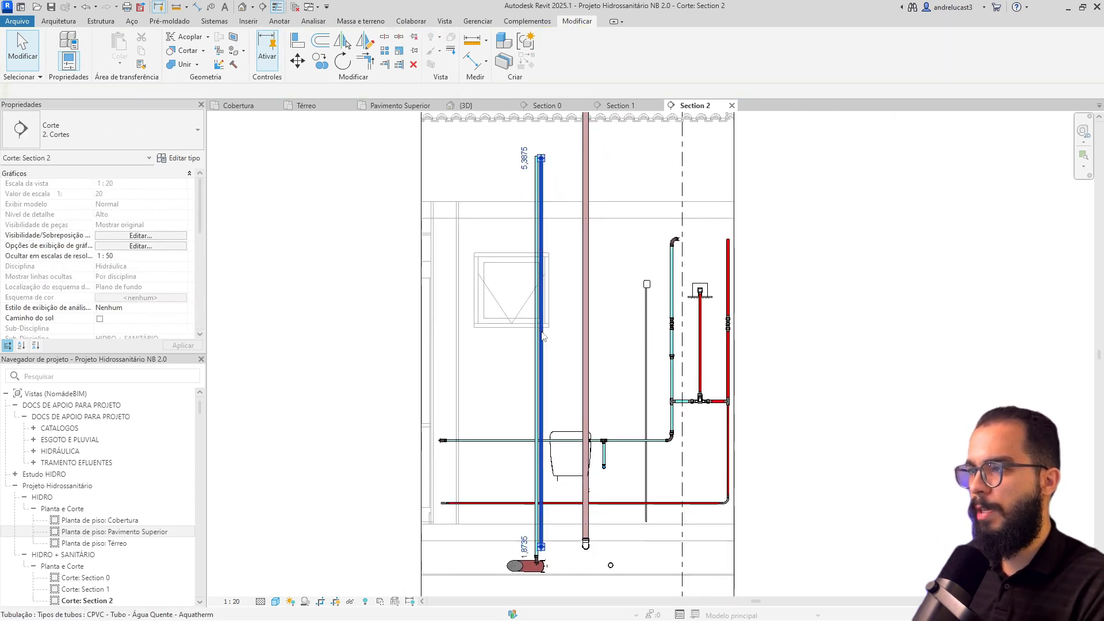
{"action": "left_click_drag", "start_coordinate": [562, 343], "coordinate": [516, 345]}
{"action": "scroll", "coordinate": [525, 308], "scroll_direction": "up", "scroll_amount": 3}
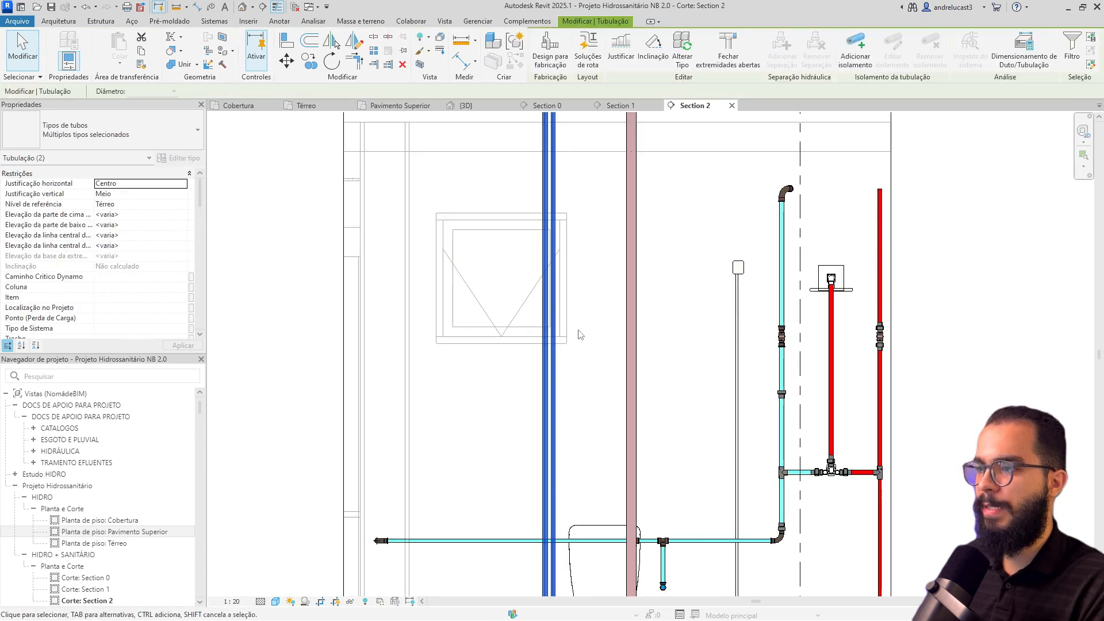
{"action": "scroll", "coordinate": [576, 333], "scroll_direction": "down", "scroll_amount": 3}
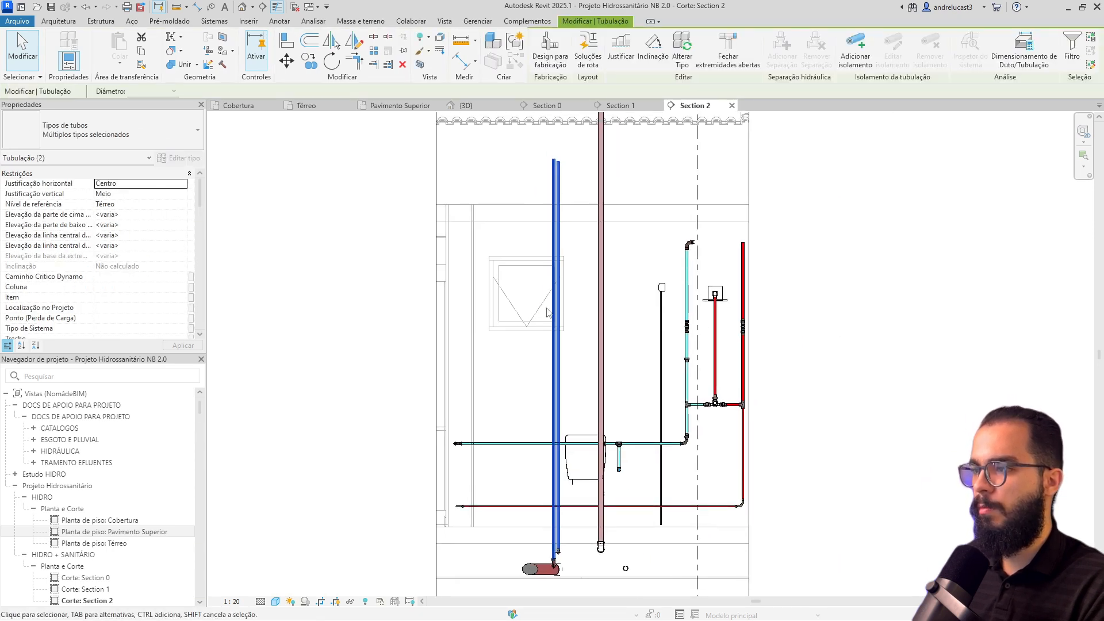
{"action": "key", "text": "Right"}
{"action": "key", "text": "Right"}
{"action": "key", "text": "Right"}
{"action": "key", "text": "Right"}
{"action": "key", "text": "Right"}
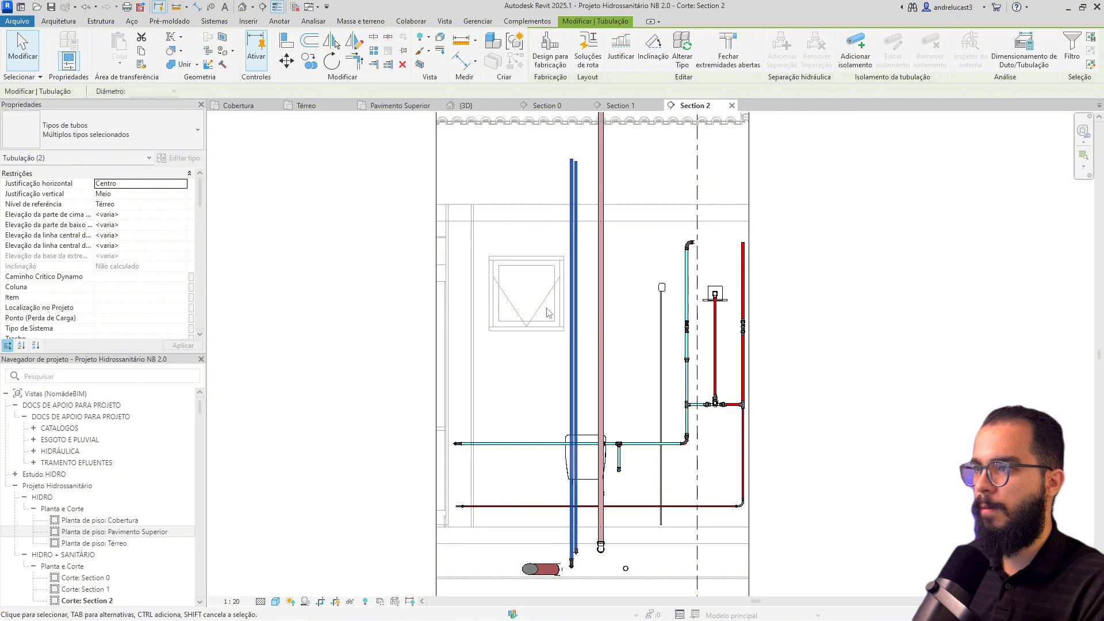
{"action": "key", "text": "Right"}
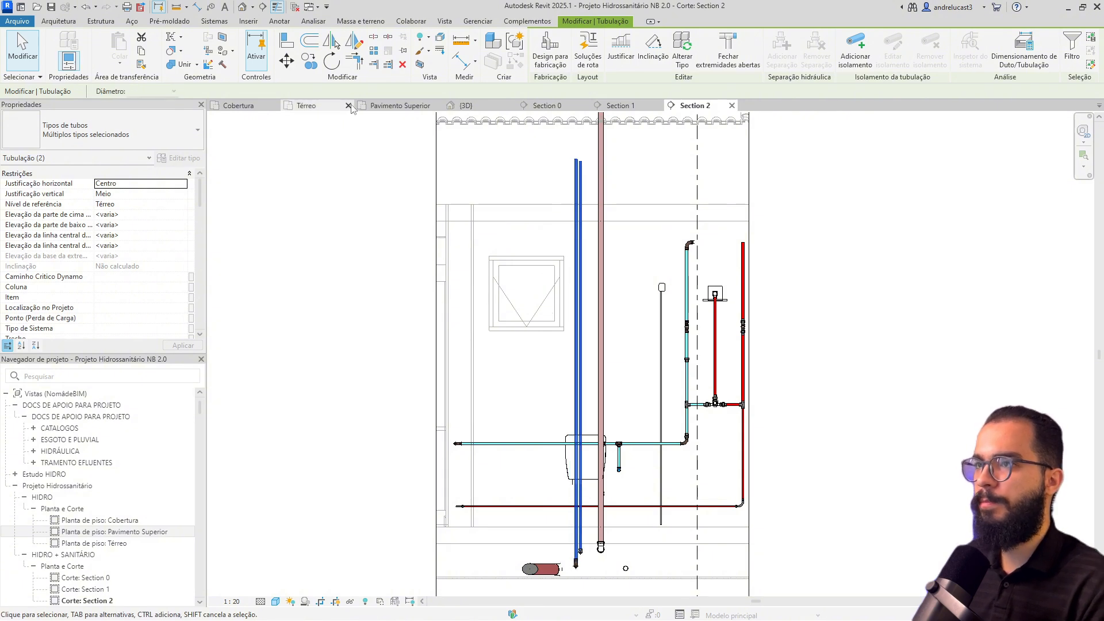
- Check the moved risers' position behind the toilet in the upper-floor plan and locate them in the roof plan
{"action": "left_click", "coordinate": [378, 110]}
{"action": "scroll", "coordinate": [606, 401], "scroll_direction": "up", "scroll_amount": 5}
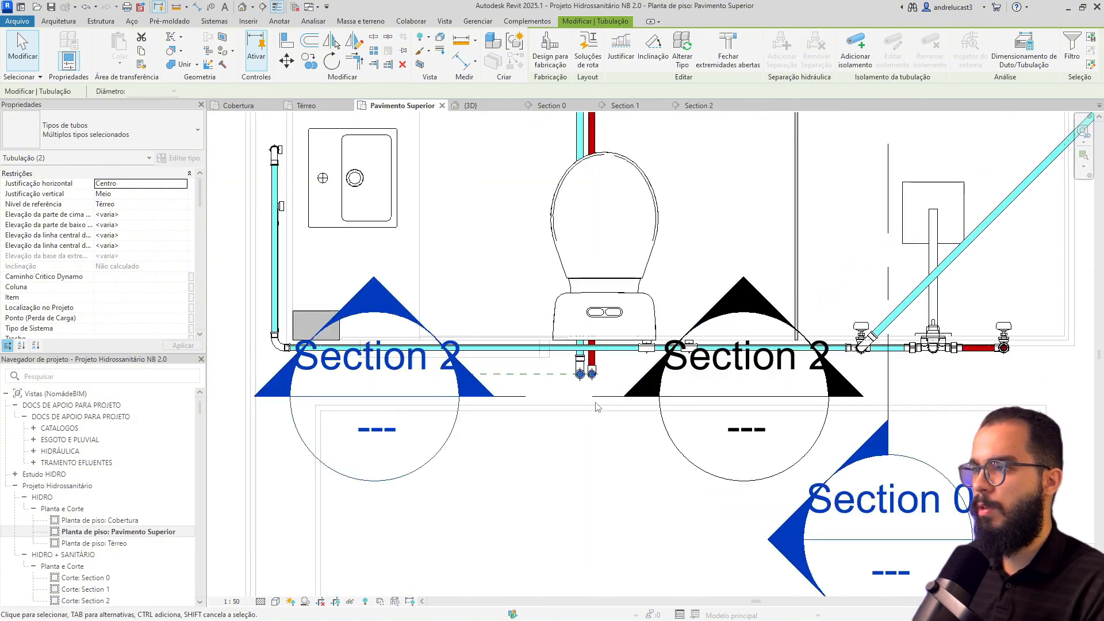
{"action": "left_click", "coordinate": [546, 353], "text": "ctrl"}
{"action": "scroll", "coordinate": [620, 363], "scroll_direction": "down", "scroll_amount": 6}
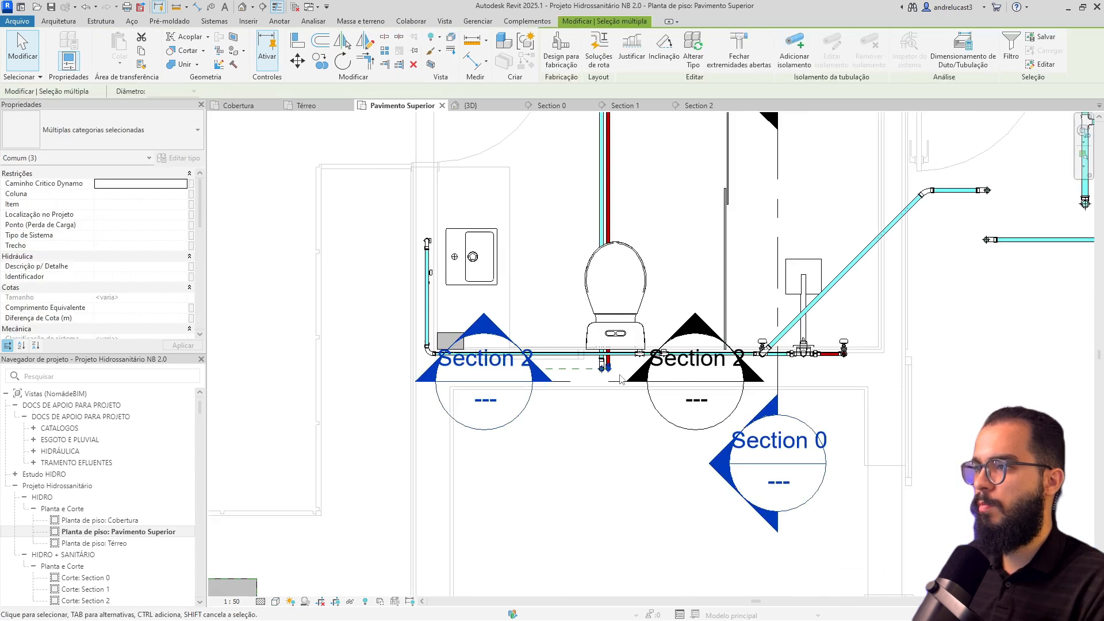
{"action": "left_click", "coordinate": [267, 110]}
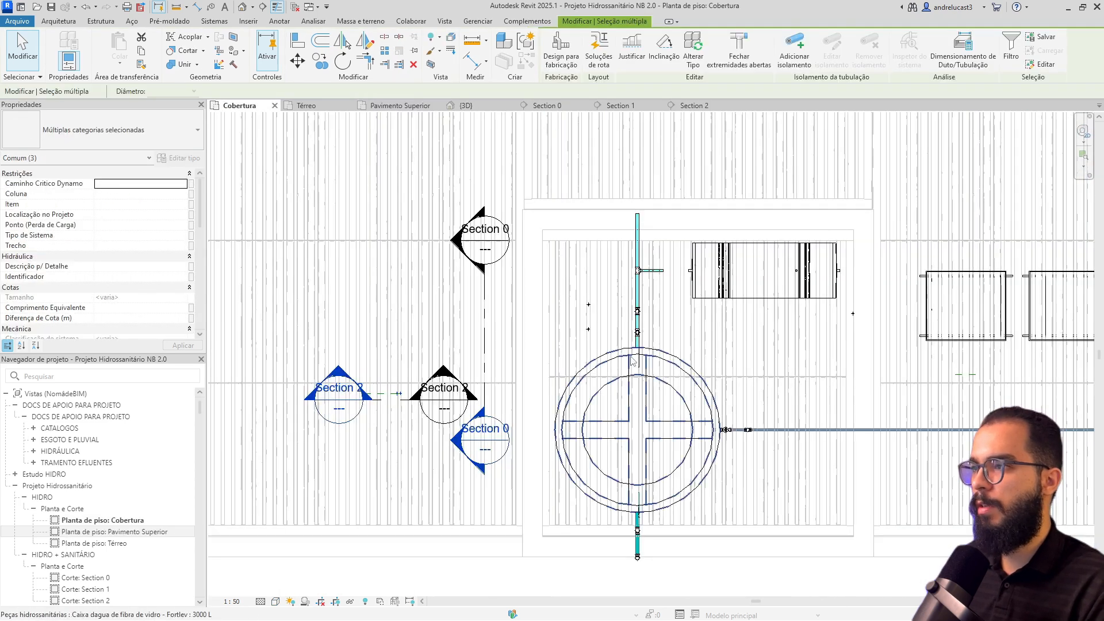
{"action": "scroll", "coordinate": [427, 336], "scroll_direction": "up", "scroll_amount": 4}
{"action": "scroll", "coordinate": [427, 333], "scroll_direction": "down", "scroll_amount": 6}
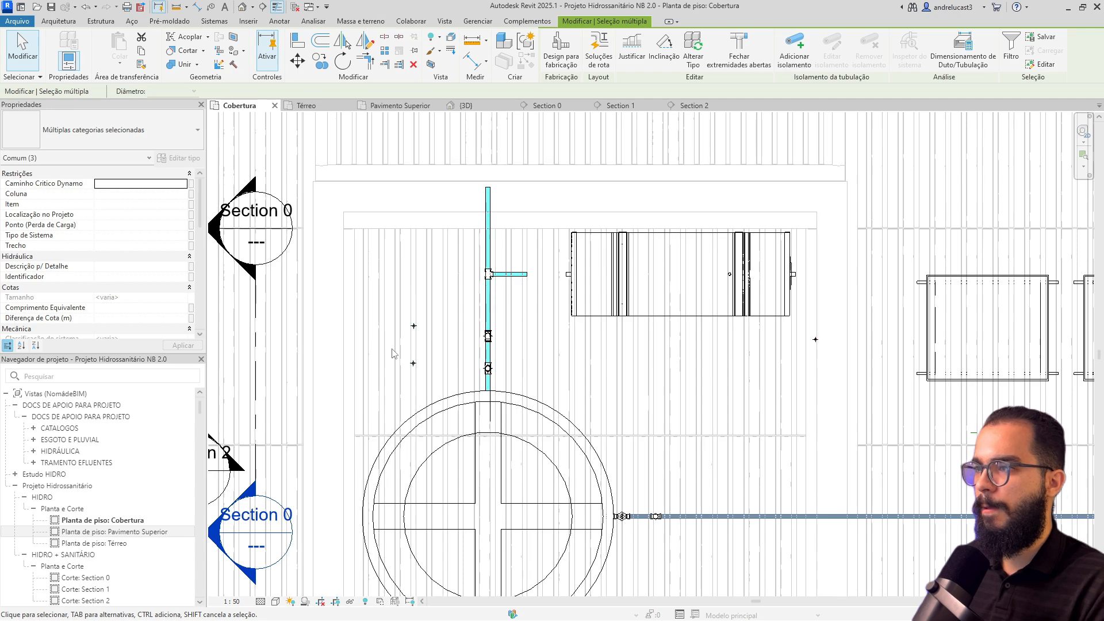
{"action": "middle_click_drag", "start_coordinate": [392, 348], "coordinate": [655, 272]}
{"action": "scroll", "coordinate": [365, 326], "scroll_direction": "down", "scroll_amount": 1}
{"action": "middle_click_drag", "start_coordinate": [366, 329], "coordinate": [479, 355]}
{"action": "scroll", "coordinate": [480, 355], "scroll_direction": "up", "scroll_amount": 4}
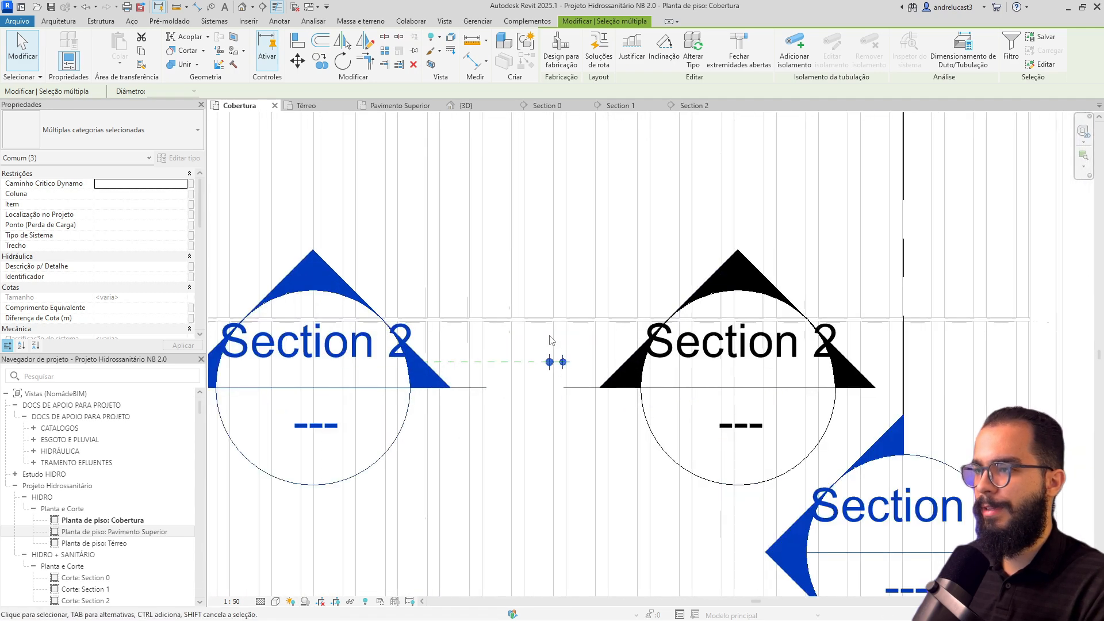
- Draw a short horizontal 25 mm cold-water pipe from the cold-water riser's upper end in Section 2, heading away from the sewage pipe
{"action": "left_click", "coordinate": [559, 368]}
{"action": "left_click", "coordinate": [550, 362]}
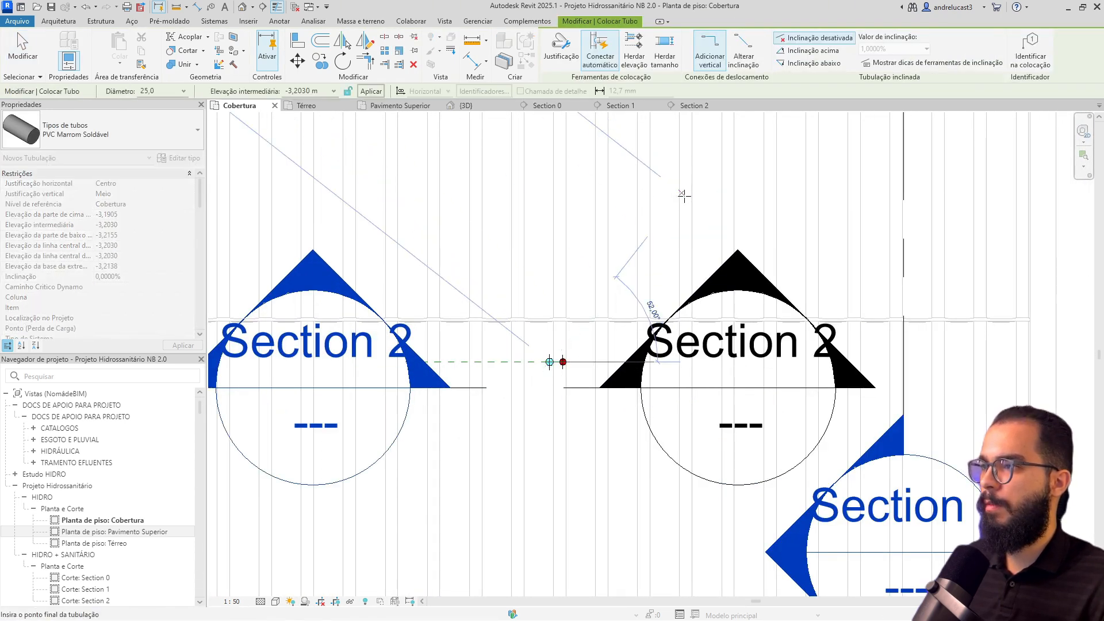
{"action": "left_click", "coordinate": [694, 105]}
{"action": "scroll", "coordinate": [575, 328], "scroll_direction": "up", "scroll_amount": 5}
{"action": "left_click", "coordinate": [572, 332]}
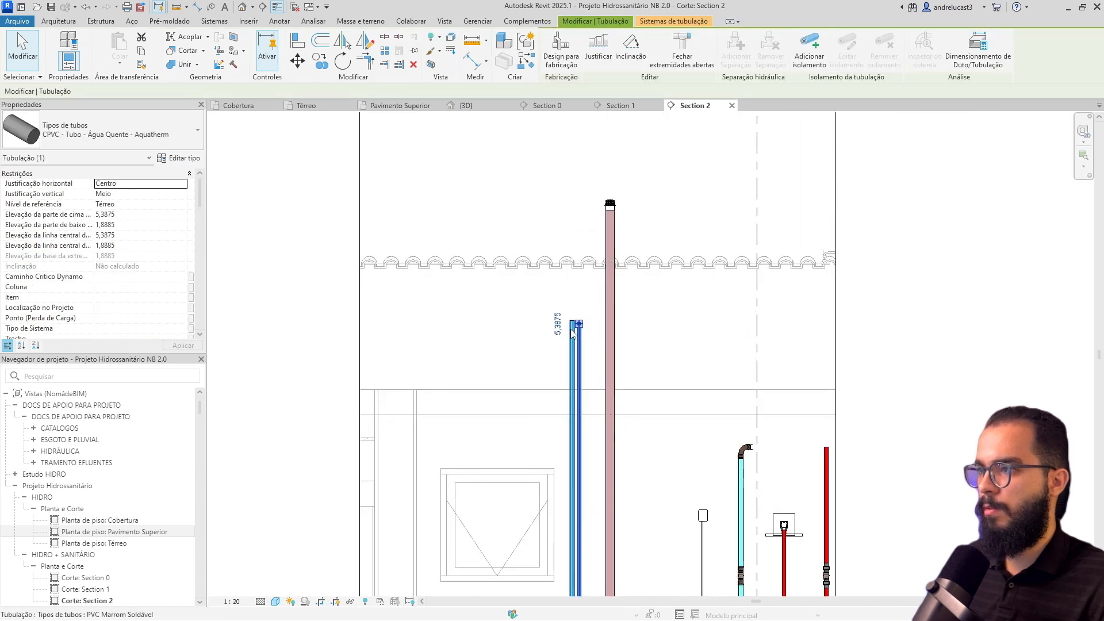
{"action": "left_click", "coordinate": [578, 324]}
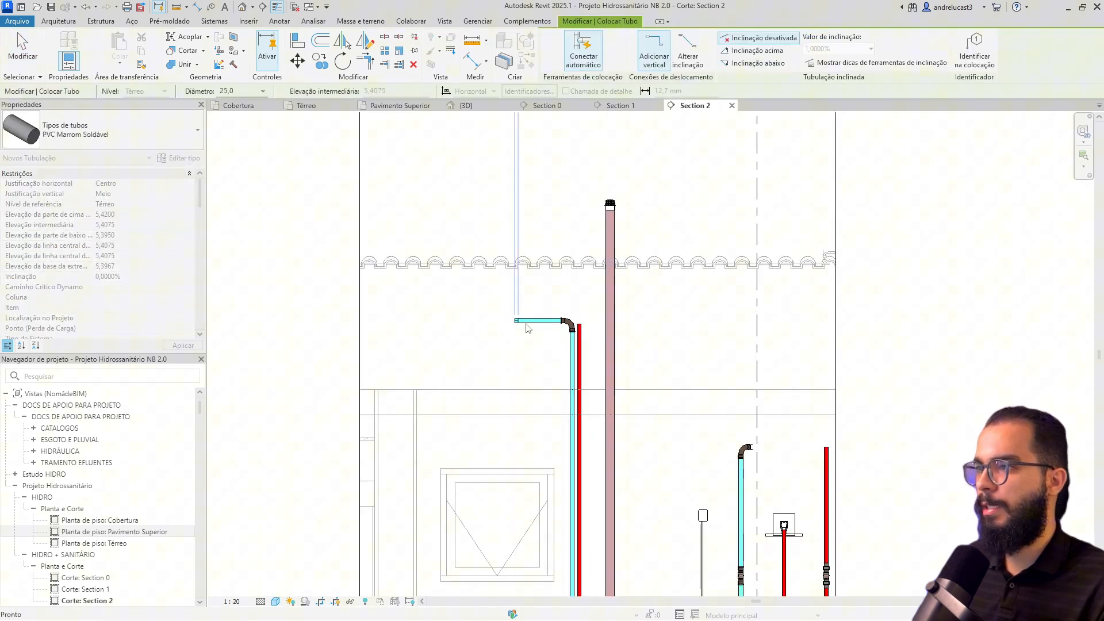
{"action": "key", "text": "Escape"}
{"action": "key", "text": "Escape"}
- Draw a short horizontal 22 mm hot-water pipe from the hot-water riser's upper end in Section 2, crossing past the vertical sewage pipe
{"action": "left_click", "coordinate": [579, 334]}
{"action": "left_click", "coordinate": [579, 324]}
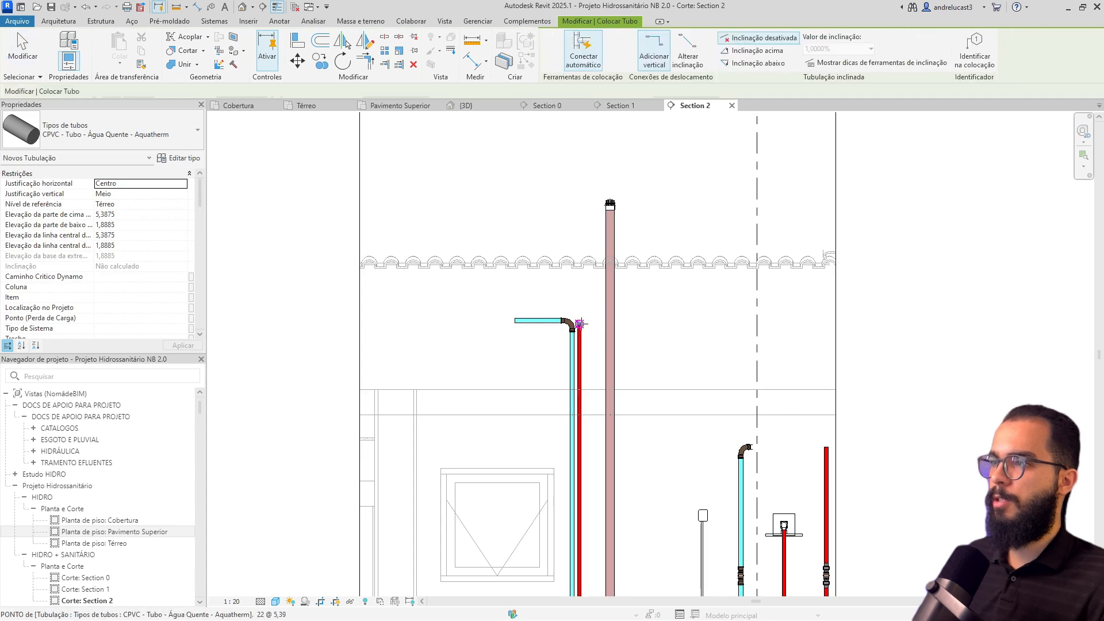
{"action": "left_click", "coordinate": [668, 324]}
{"action": "key", "text": "Escape"}
{"action": "key", "text": "Escape"}
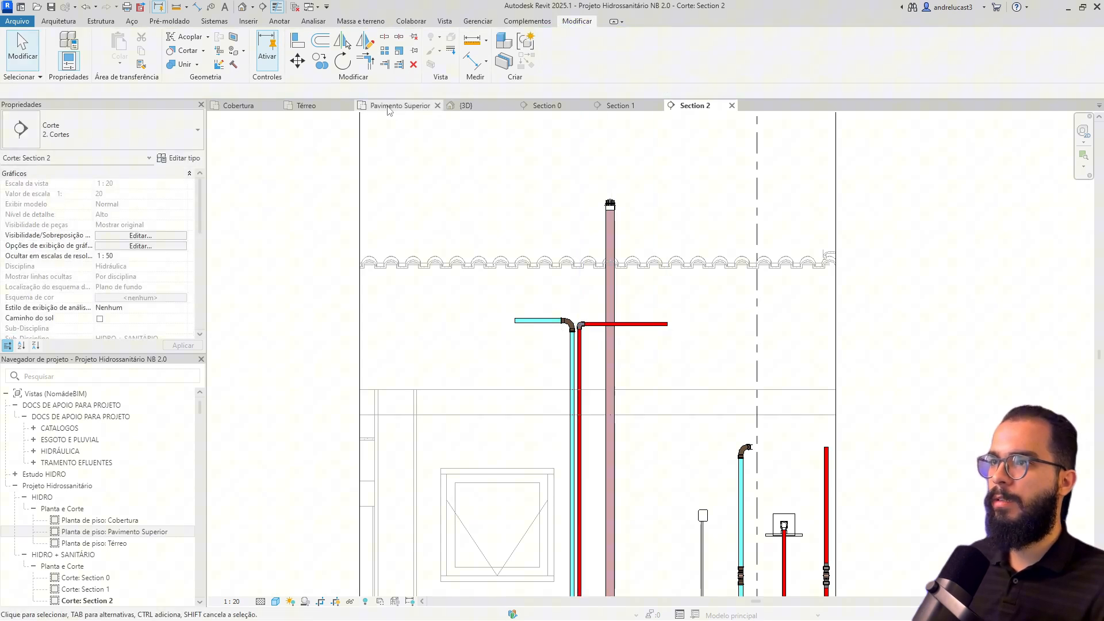
- In the Cobertura roof plan, stretch the free end of the hot-water pipe diagonally away from the riser toward the boiler side
{"action": "left_click", "coordinate": [389, 106]}
{"action": "scroll", "coordinate": [401, 266], "scroll_direction": "up", "scroll_amount": 3}
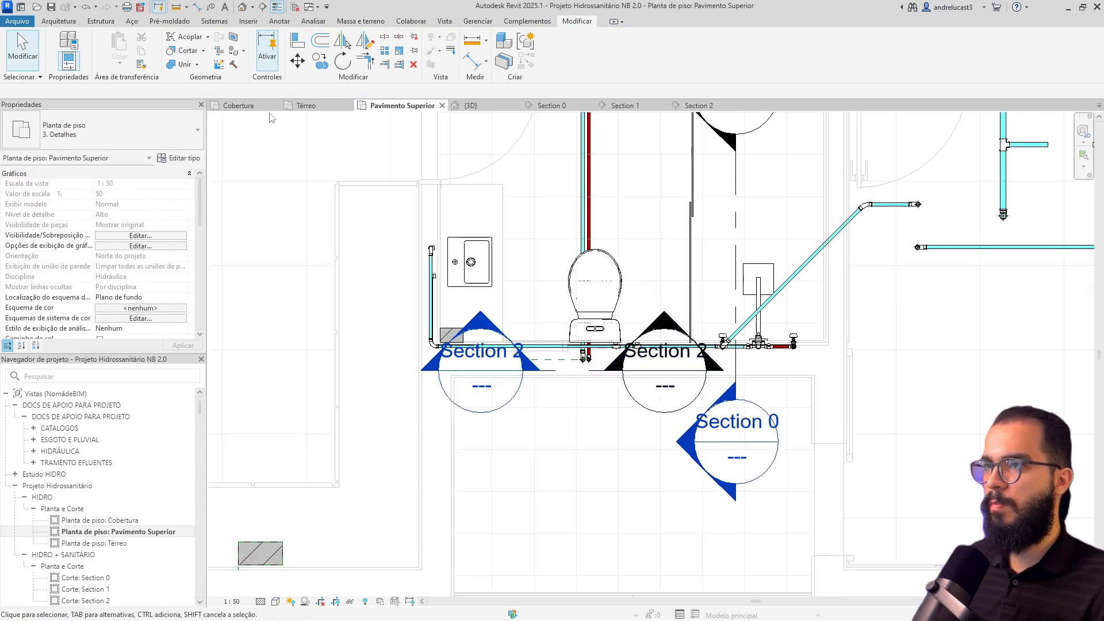
{"action": "left_click", "coordinate": [269, 107]}
{"action": "left_click", "coordinate": [654, 357]}
{"action": "scroll", "coordinate": [670, 344], "scroll_direction": "down", "scroll_amount": 3}
{"action": "middle_click_drag", "start_coordinate": [671, 344], "coordinate": [446, 403]}
{"action": "scroll", "coordinate": [446, 403], "scroll_direction": "down", "scroll_amount": 2}
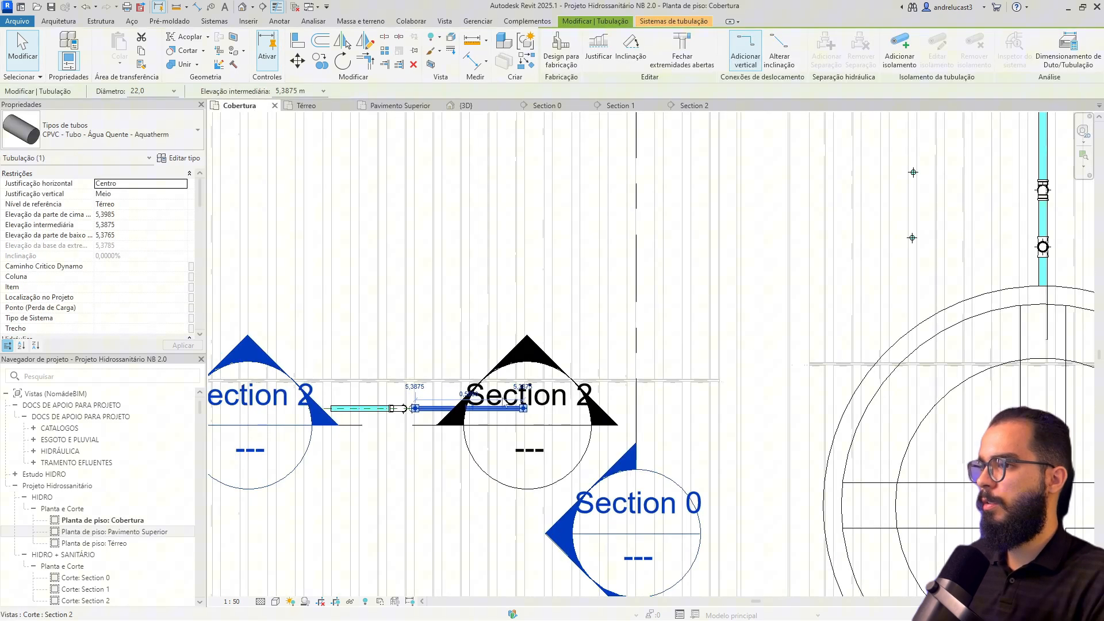
{"action": "left_click_drag", "start_coordinate": [514, 407], "coordinate": [536, 291]}
- Continue the 22 mm hot-water pipe straight past the water tank to beside the boiler and raise its end vertically to 1.0000 m elevation
{"action": "right_click", "coordinate": [536, 290]}
{"action": "left_click", "coordinate": [603, 332]}
{"action": "middle_click_drag", "start_coordinate": [624, 301], "coordinate": [278, 302]}
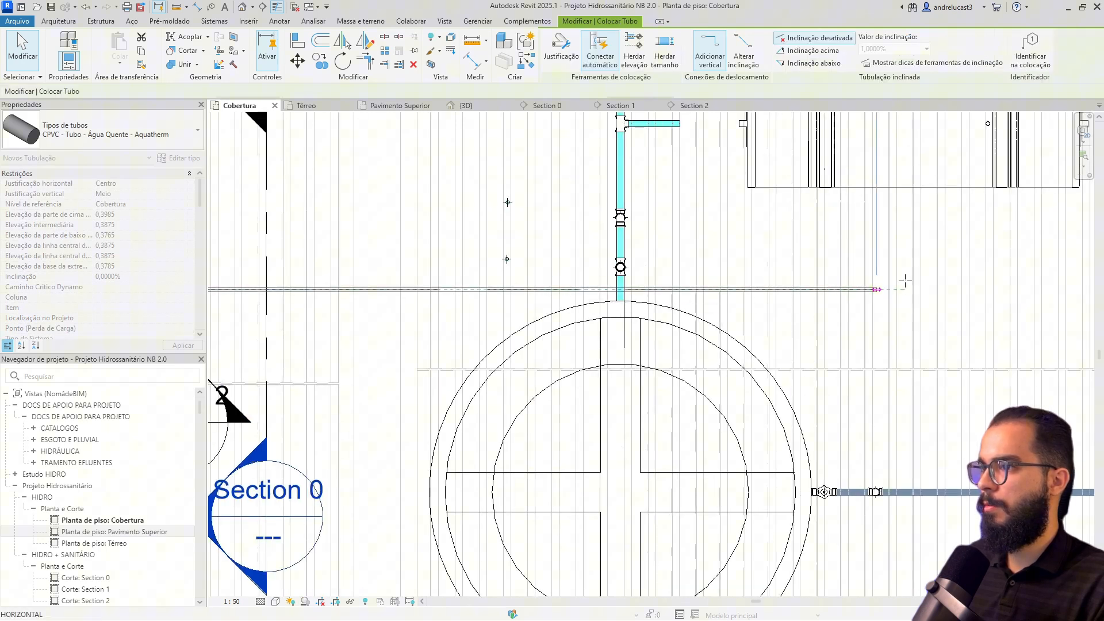
{"action": "scroll", "coordinate": [924, 276], "scroll_direction": "down", "scroll_amount": 2}
{"action": "middle_click_drag", "start_coordinate": [902, 301], "coordinate": [656, 344]}
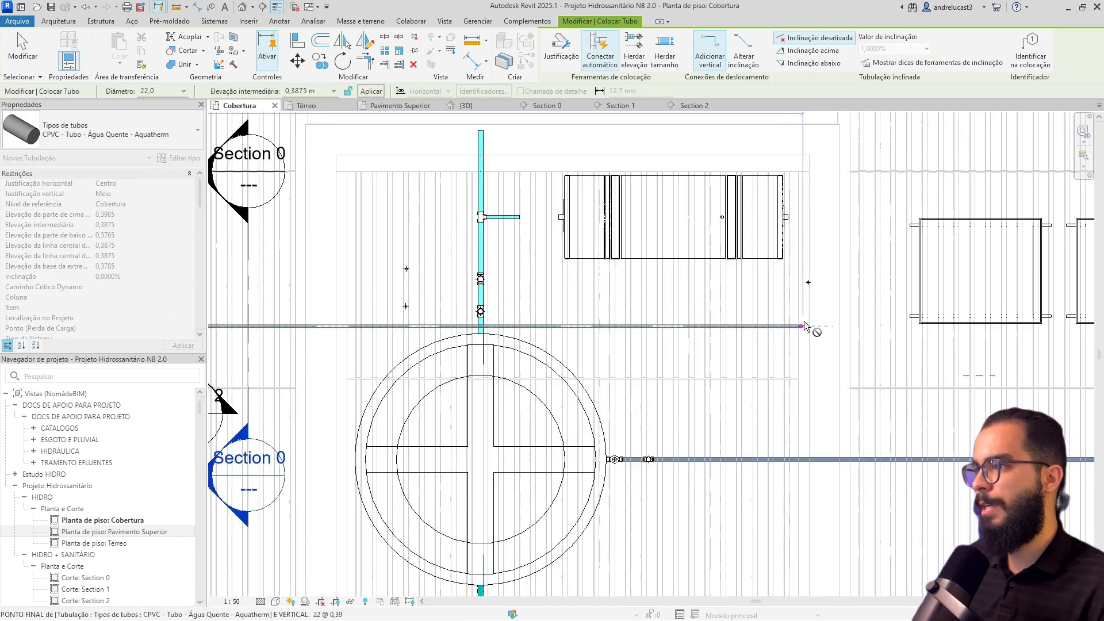
{"action": "left_click", "coordinate": [803, 326]}
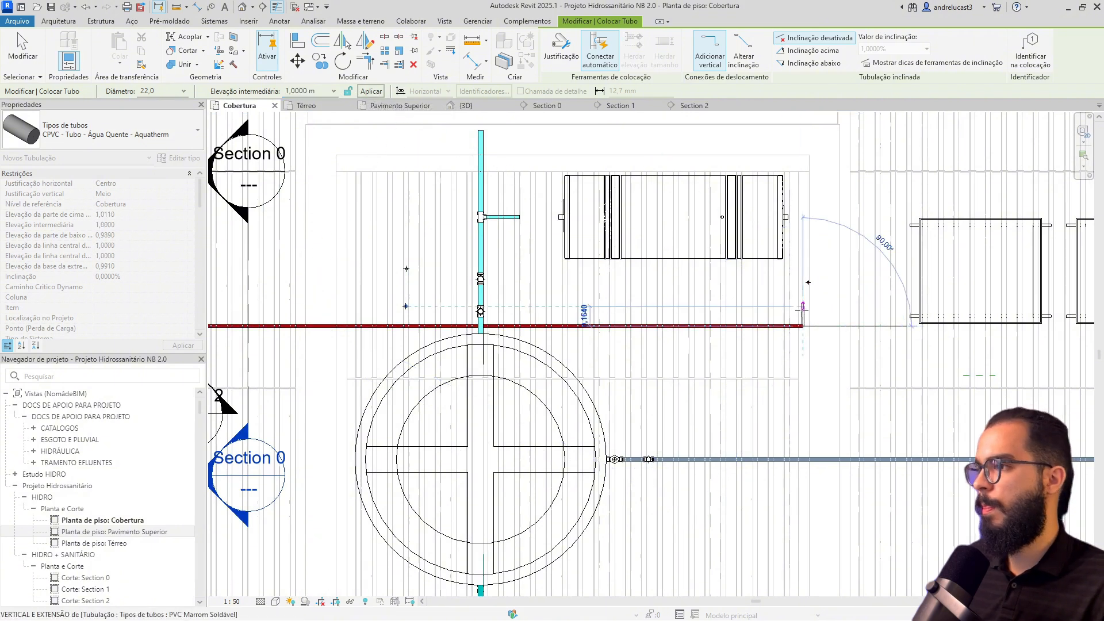
{"action": "key", "text": "Escape"}
{"action": "key", "text": "Escape"}
{"action": "scroll", "coordinate": [799, 338], "scroll_direction": "up", "scroll_amount": 2}
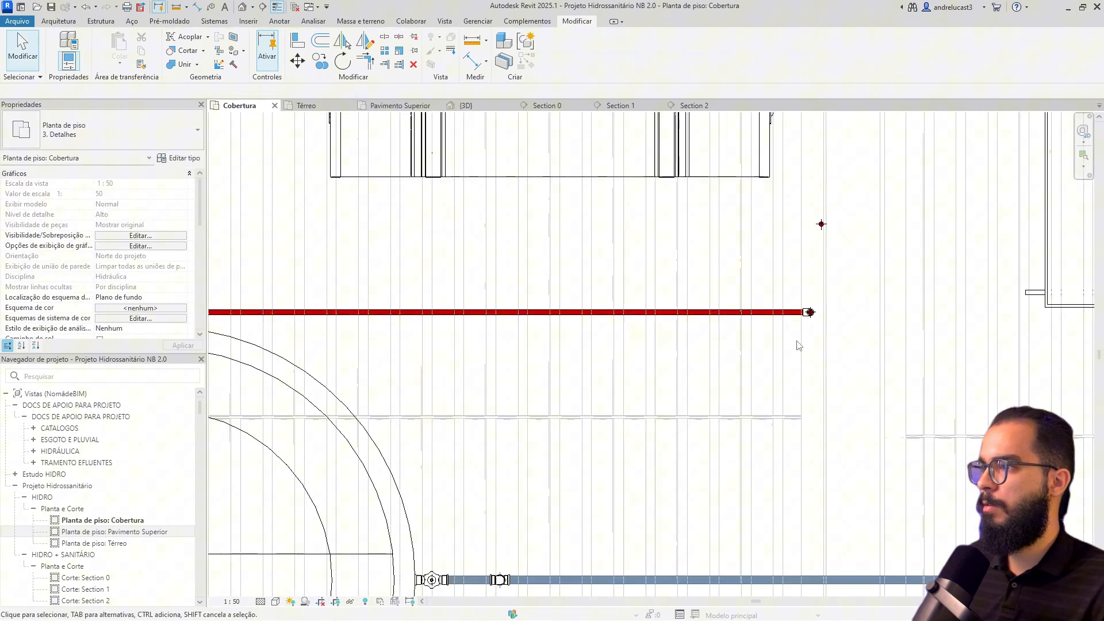
{"action": "scroll", "coordinate": [808, 320], "scroll_direction": "down", "scroll_amount": 2}
{"action": "middle_click_drag", "start_coordinate": [488, 362], "coordinate": [746, 382]}
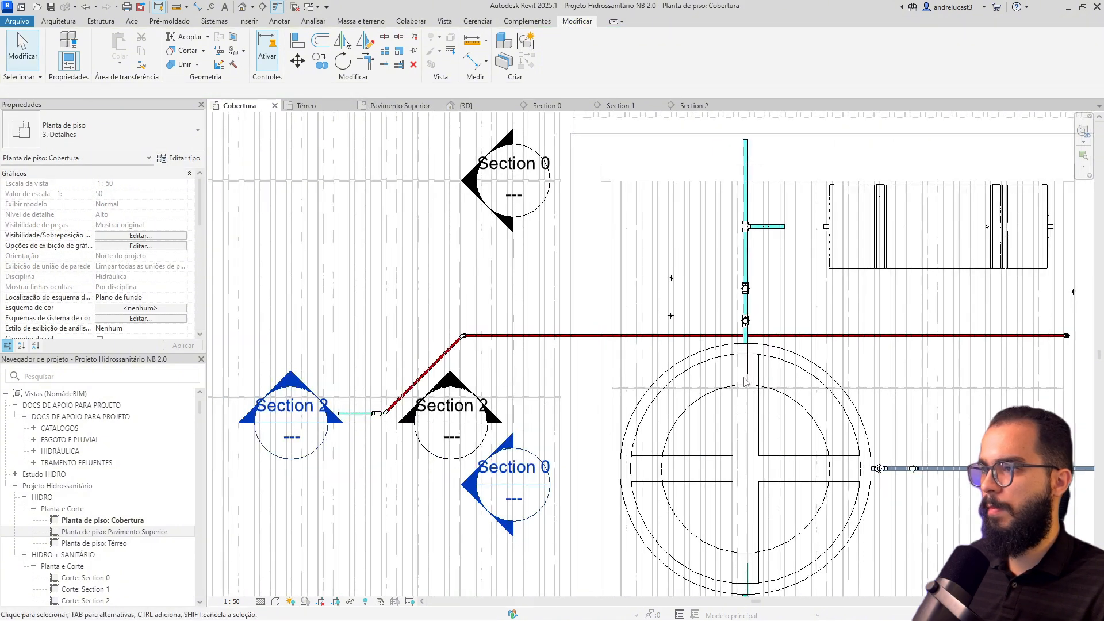
- Stretch the short cold-water pipe's free end diagonally alongside the hot-water pipe and start a 25 mm continuation pipe from it
{"action": "left_click", "coordinate": [347, 413]}
{"action": "mouse_move", "coordinate": [338, 414]}
{"action": "left_mouse_down"}
{"action": "mouse_move", "coordinate": [428, 334]}
{"action": "mouse_move", "coordinate": [473, 316]}
{"action": "left_mouse_up"}
{"action": "right_click", "coordinate": [474, 316]}
{"action": "left_click", "coordinate": [513, 332]}
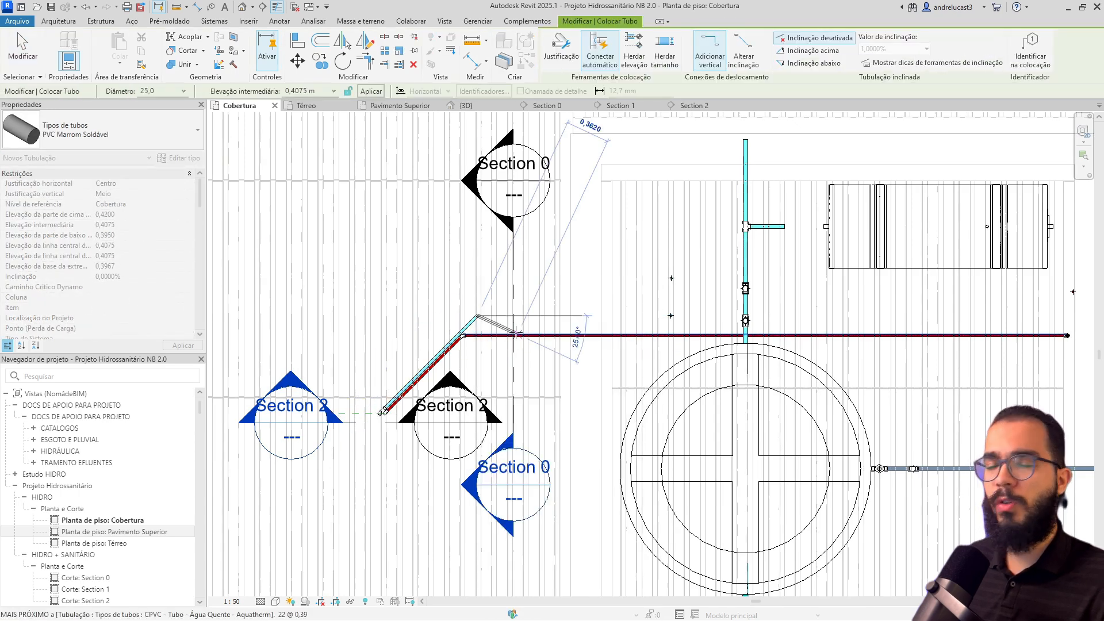
{"action": "left_click", "coordinate": [313, 105]}
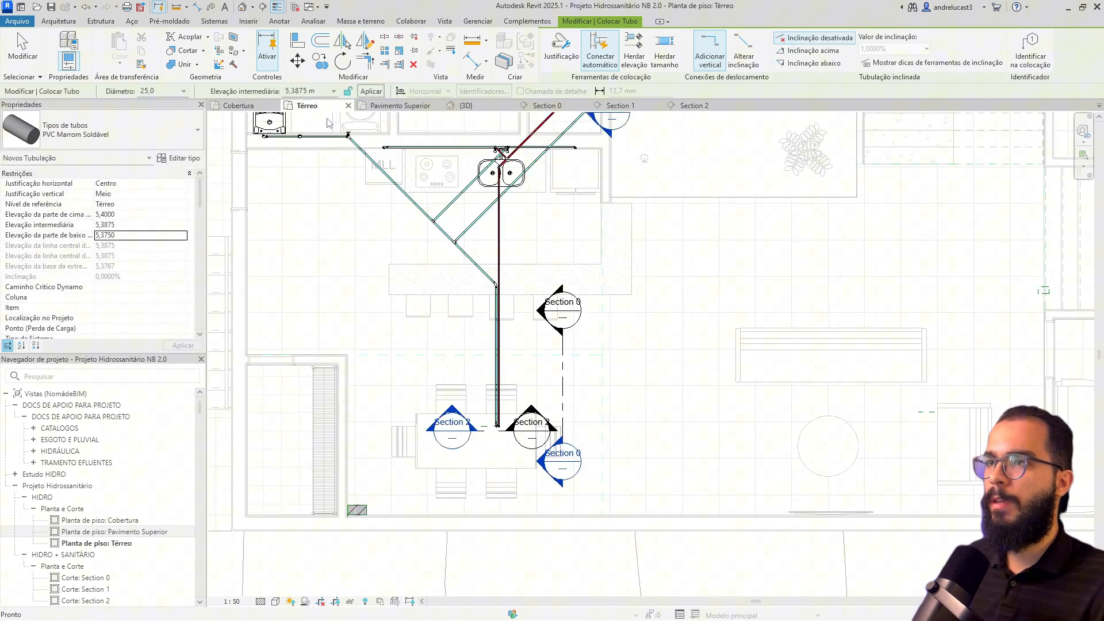
- On the Cobertura plan, continue the 25 mm pipe horizontally beside the red pipe toward the tank and apply a vertical segment at its end
{"action": "left_click", "coordinate": [238, 105]}
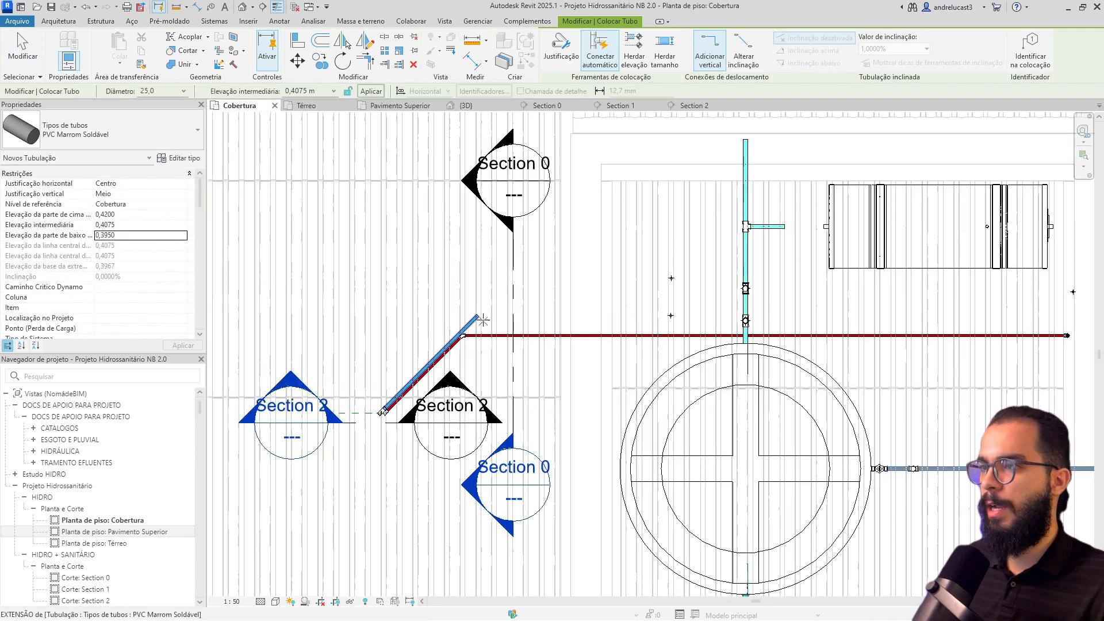
{"action": "middle_click_drag", "start_coordinate": [671, 317], "coordinate": [495, 340]}
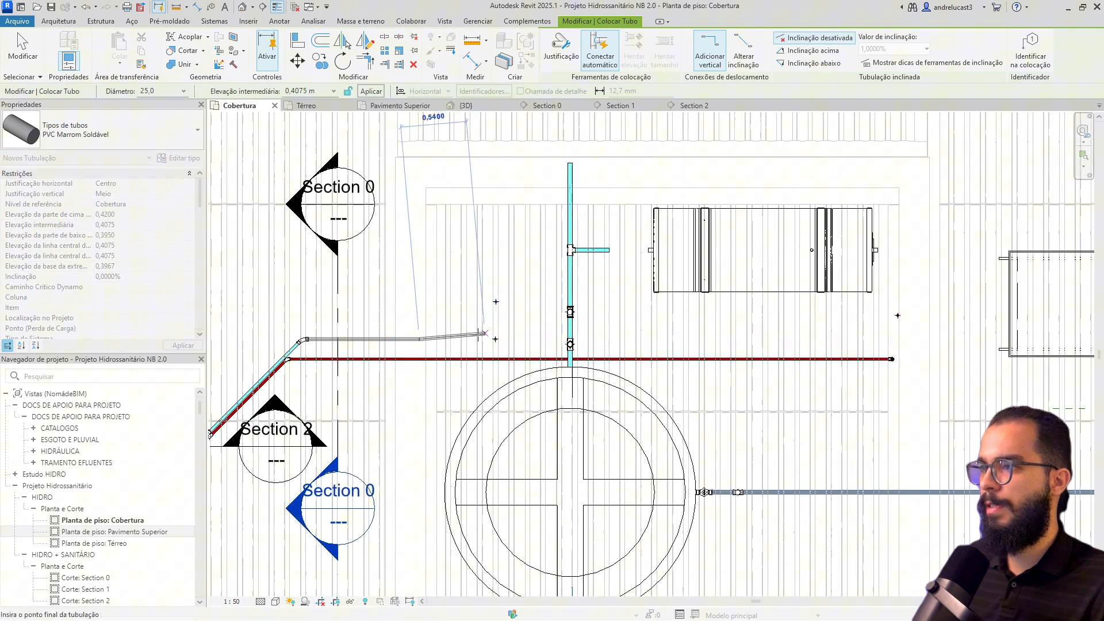
{"action": "scroll", "coordinate": [476, 336], "scroll_direction": "up", "scroll_amount": 2}
{"action": "left_click", "coordinate": [463, 342]}
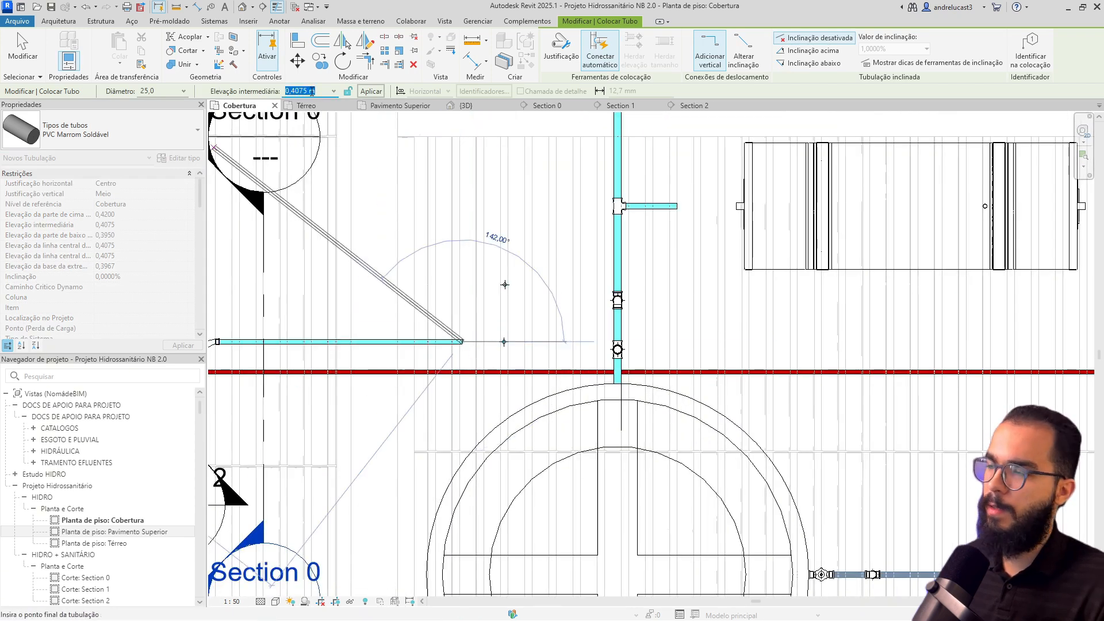
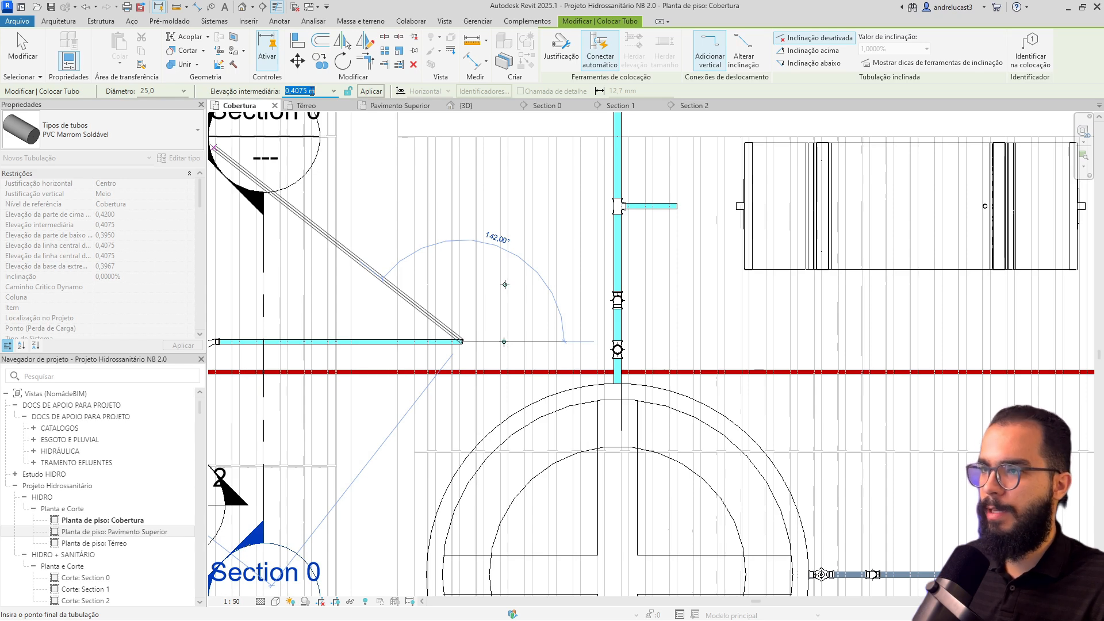
{"action": "left_click", "coordinate": [378, 92]}
{"action": "key", "text": "Escape"}
{"action": "key", "text": "Escape"}
{"action": "scroll", "coordinate": [299, 367], "scroll_direction": "down", "scroll_amount": 3}
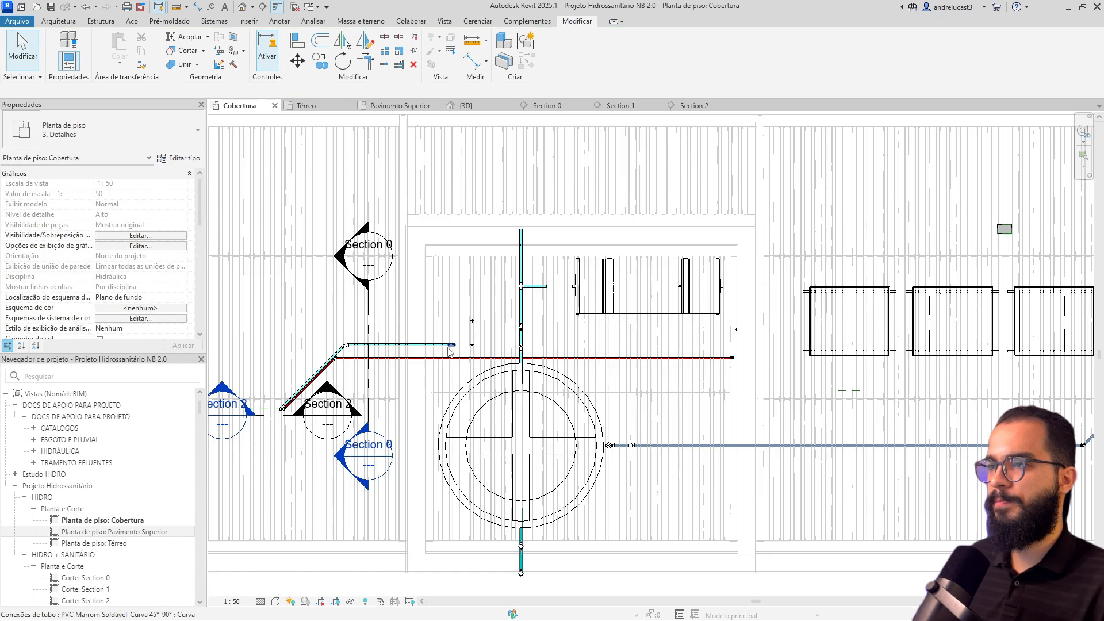
{"action": "scroll", "coordinate": [299, 367], "scroll_direction": "down", "scroll_amount": 3}
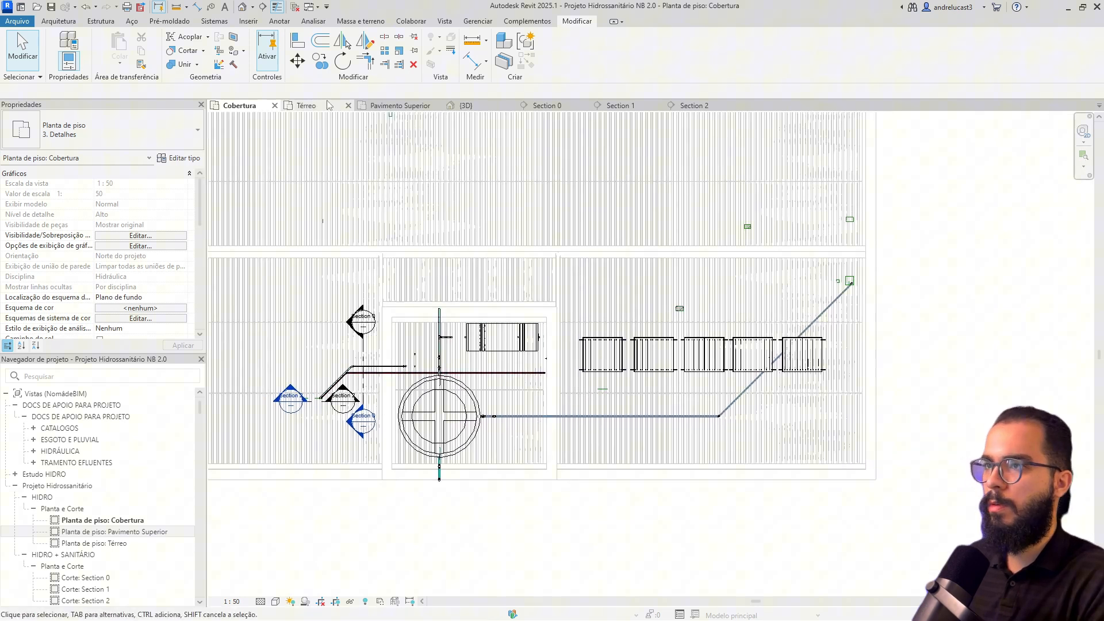
- On the Térreo plan, draw a short vertical reference plane through the lavatory's water supply connection
{"action": "left_click", "coordinate": [306, 106]}
{"action": "scroll", "coordinate": [575, 299], "scroll_direction": "down", "scroll_amount": 3}
{"action": "scroll", "coordinate": [561, 352], "scroll_direction": "up", "scroll_amount": 6}
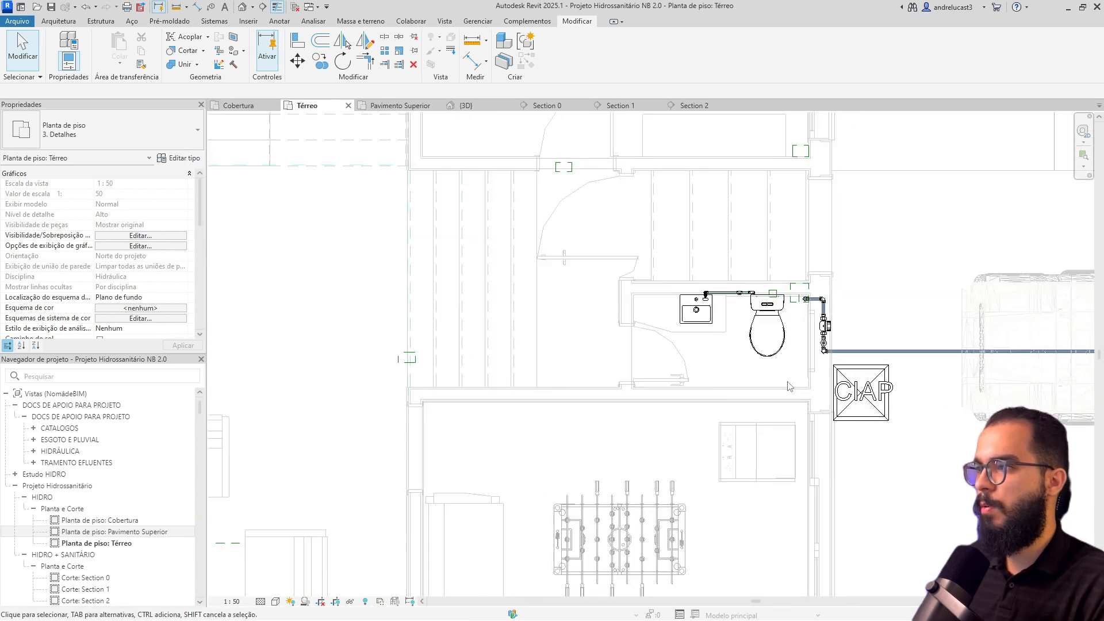
{"action": "scroll", "coordinate": [561, 352], "scroll_direction": "up", "scroll_amount": 4}
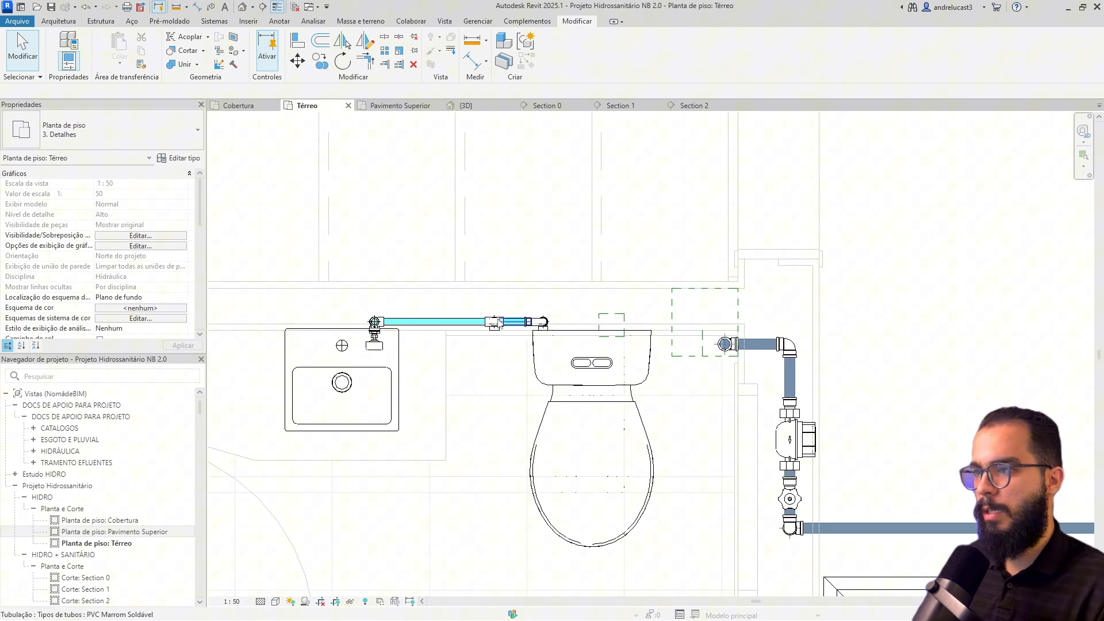
{"action": "key", "text": "r"}
{"action": "key", "text": "p"}
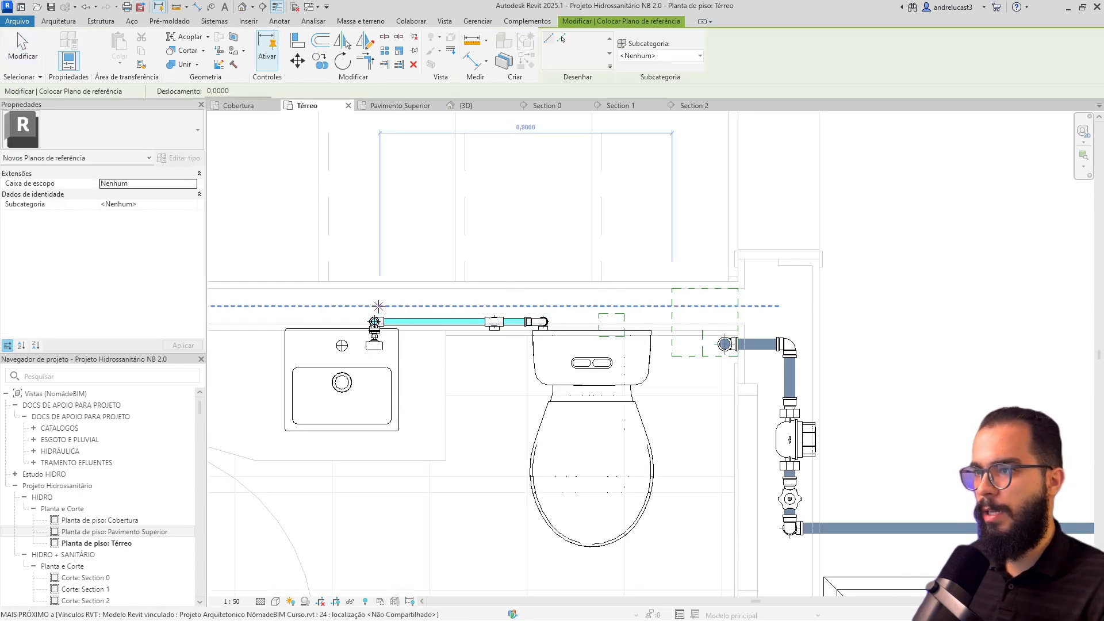
{"action": "left_click", "coordinate": [374, 305]}
{"action": "left_click", "coordinate": [373, 336]}
{"action": "key", "text": "Escape"}
{"action": "key", "text": "Escape"}
{"action": "left_click", "coordinate": [373, 310]}
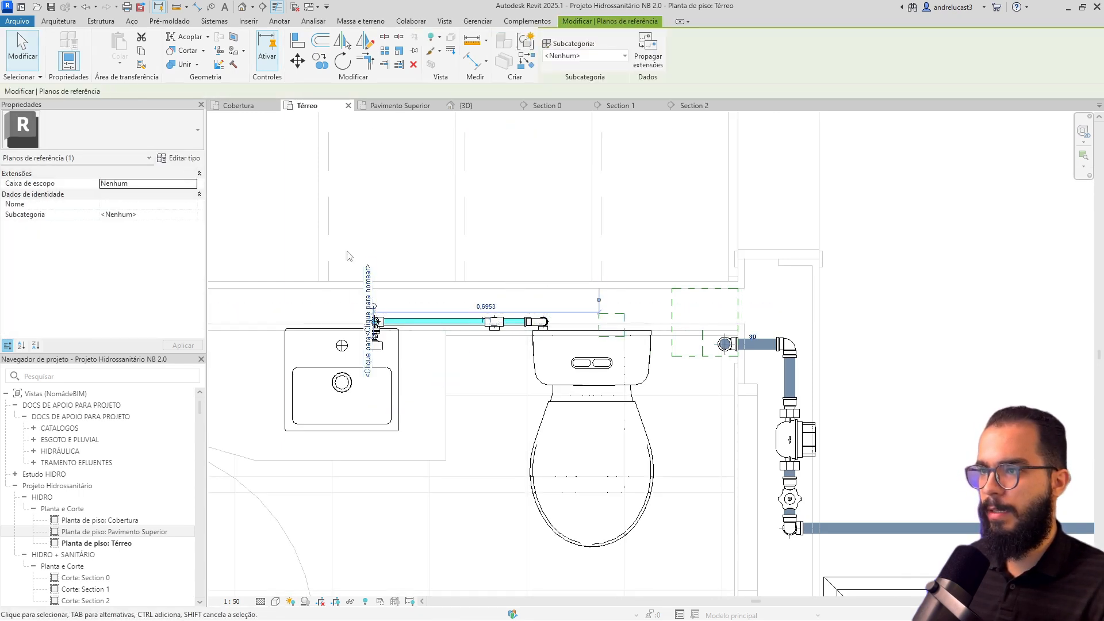
- On the Pavimento Superior plan, create a section along the wall across the reference plane, looking toward the wall
{"action": "left_click", "coordinate": [395, 106]}
{"action": "scroll", "coordinate": [533, 325], "scroll_direction": "down", "scroll_amount": 4}
{"action": "middle_click_drag", "start_coordinate": [893, 290], "coordinate": [481, 386]}
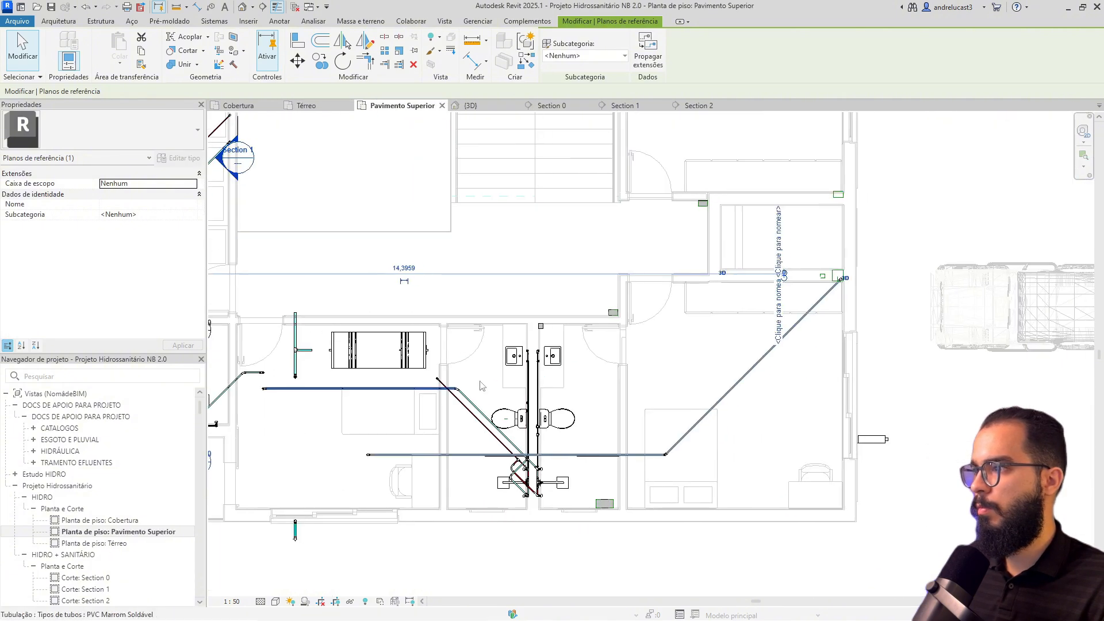
{"action": "middle_click_drag", "start_coordinate": [789, 279], "coordinate": [610, 338]}
{"action": "scroll", "coordinate": [609, 337], "scroll_direction": "up", "scroll_amount": 4}
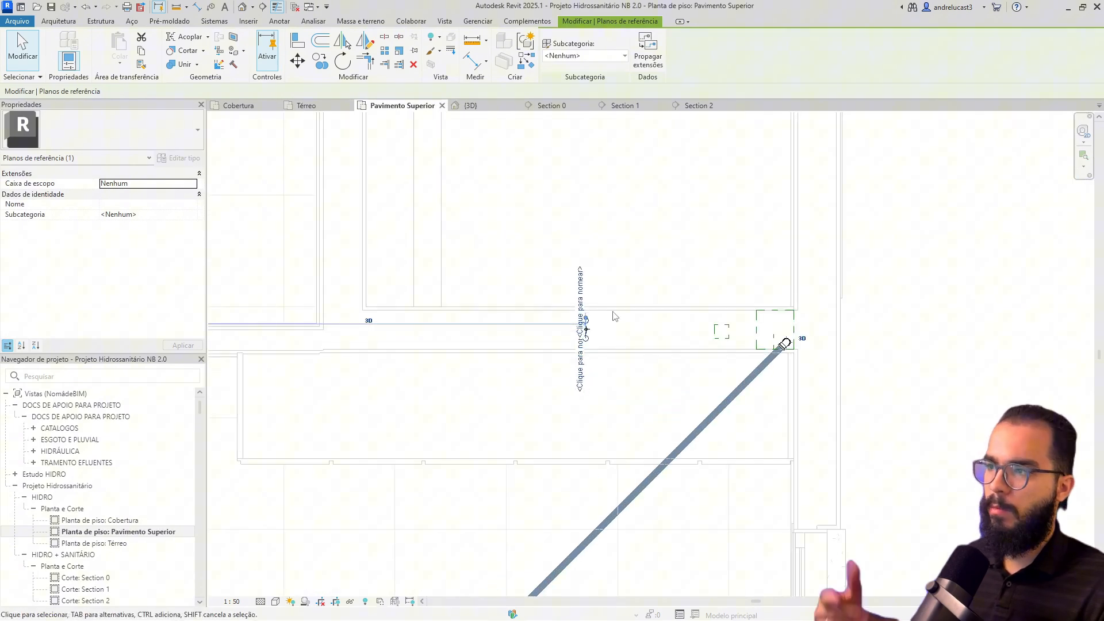
{"action": "key", "text": "Escape"}
{"action": "scroll", "coordinate": [514, 362], "scroll_direction": "down", "scroll_amount": 2}
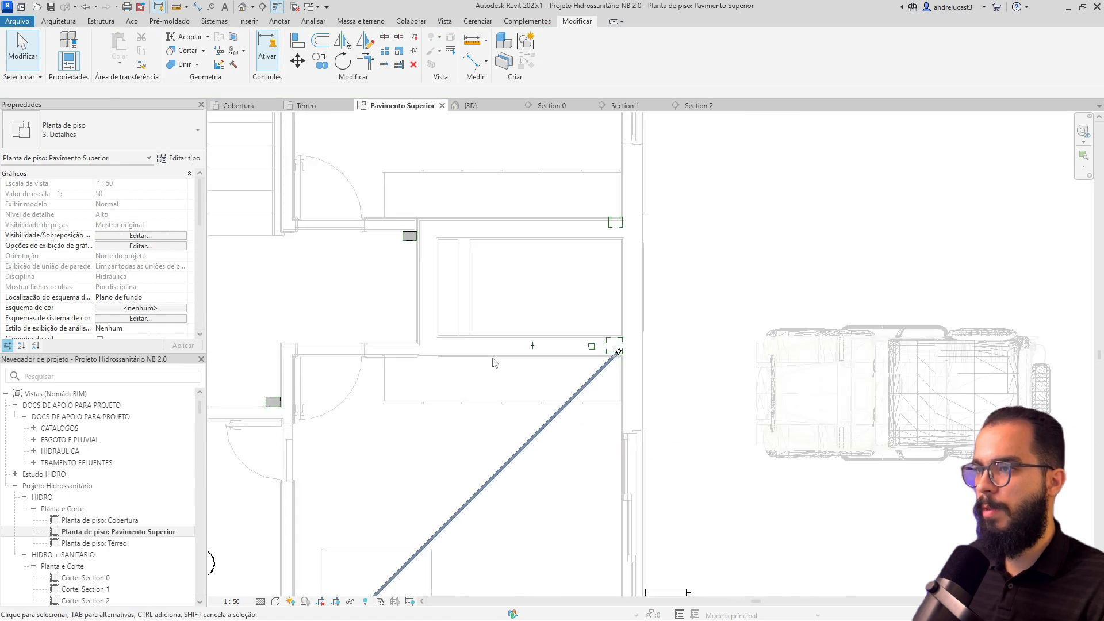
{"action": "key", "text": "s"}
{"action": "key", "text": "e"}
{"action": "left_click", "coordinate": [517, 354]}
{"action": "left_click", "coordinate": [618, 352]}
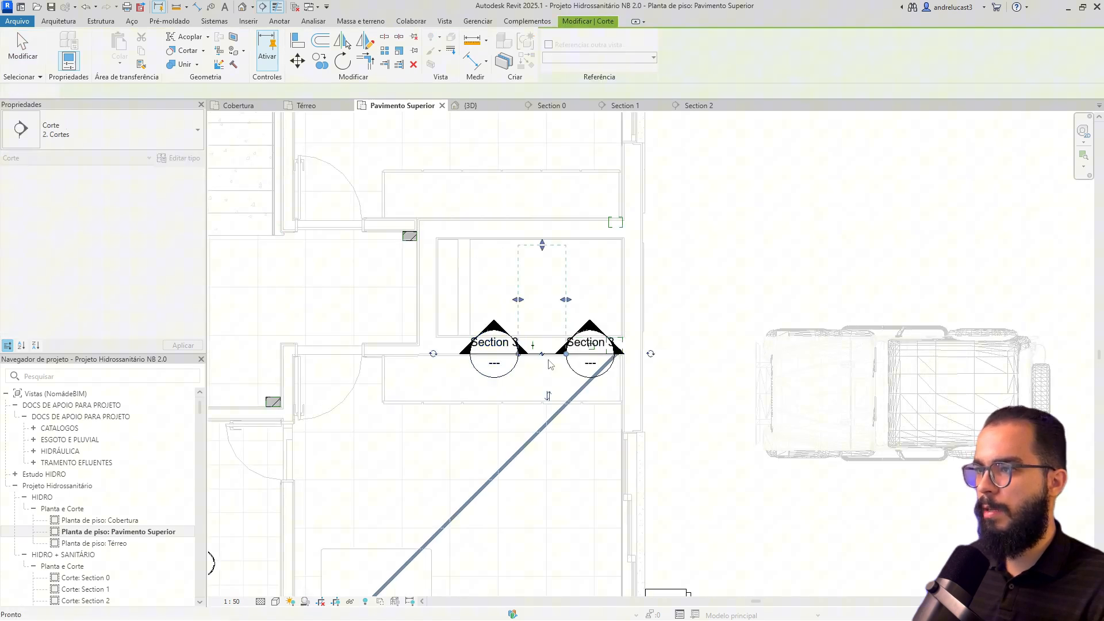
- Go to the new section's view and widen its crop region on the side facing the door
{"action": "right_click", "coordinate": [566, 360]}
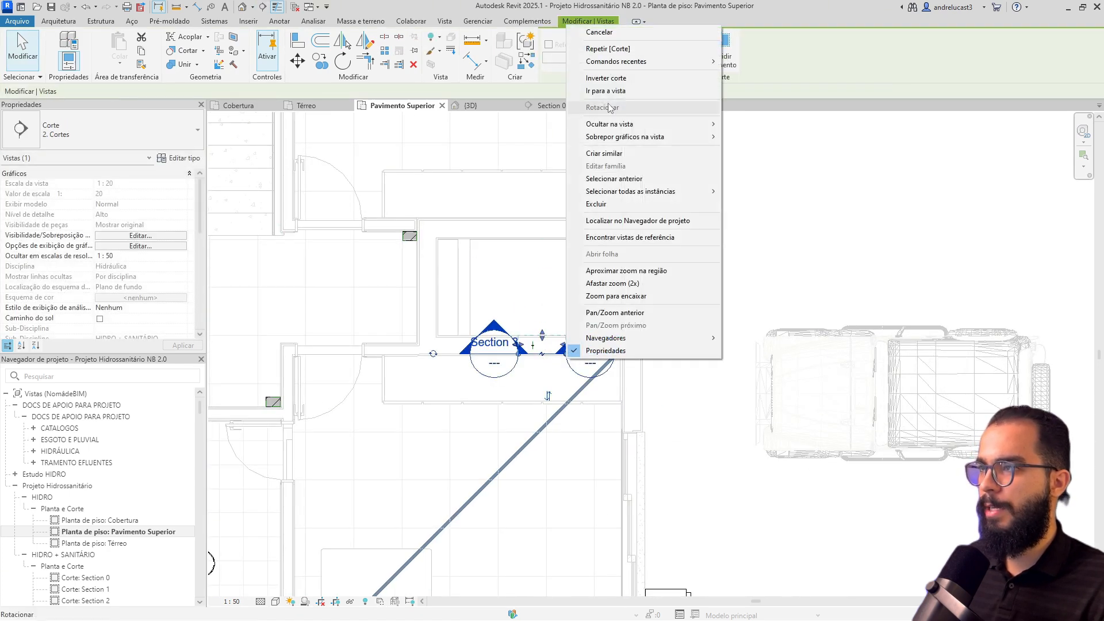
{"action": "left_click", "coordinate": [606, 92]}
{"action": "left_click", "coordinate": [646, 368]}
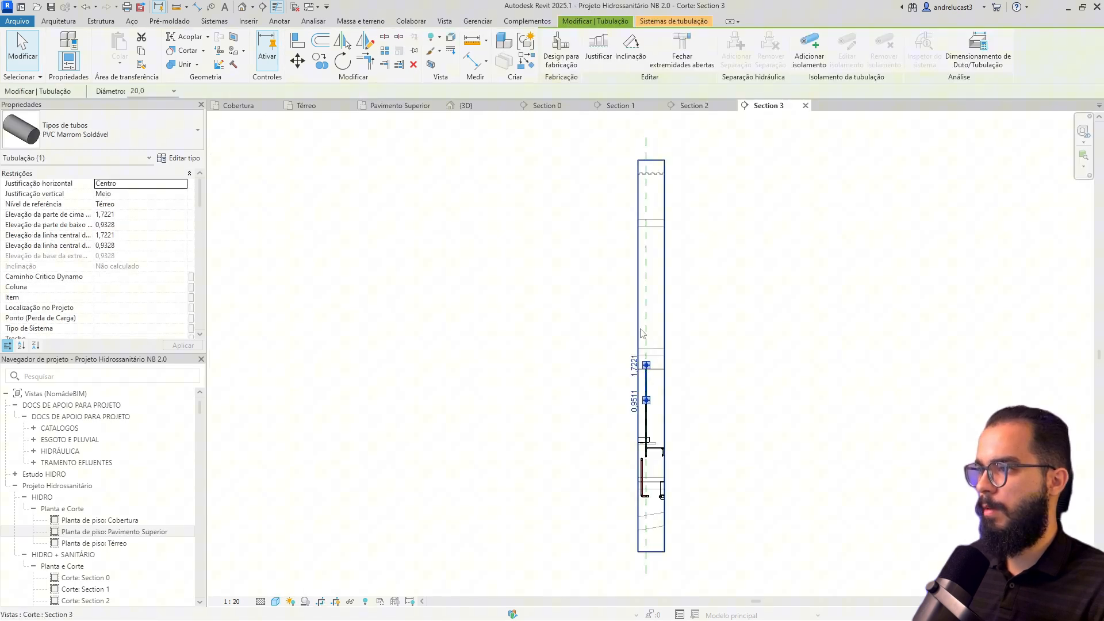
{"action": "left_click", "coordinate": [638, 336]}
{"action": "left_click_drag", "start_coordinate": [638, 355], "coordinate": [486, 355]}
{"action": "scroll", "coordinate": [641, 346], "scroll_direction": "up", "scroll_amount": 3}
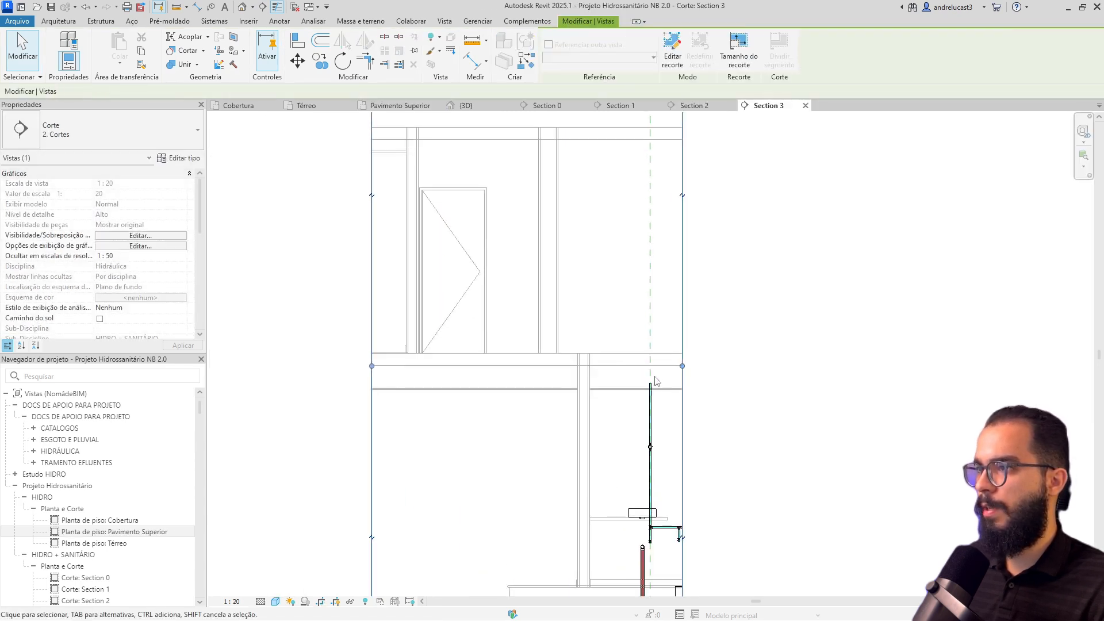
- Extend the lavatory's vertical 20 mm pipe upward above the upper floor's ceiling, to an elevation of about 5.33 m
{"action": "left_click", "coordinate": [650, 414]}
{"action": "left_click_drag", "start_coordinate": [650, 381], "coordinate": [651, 203]}
{"action": "middle_click_drag", "start_coordinate": [650, 203], "coordinate": [641, 363]}
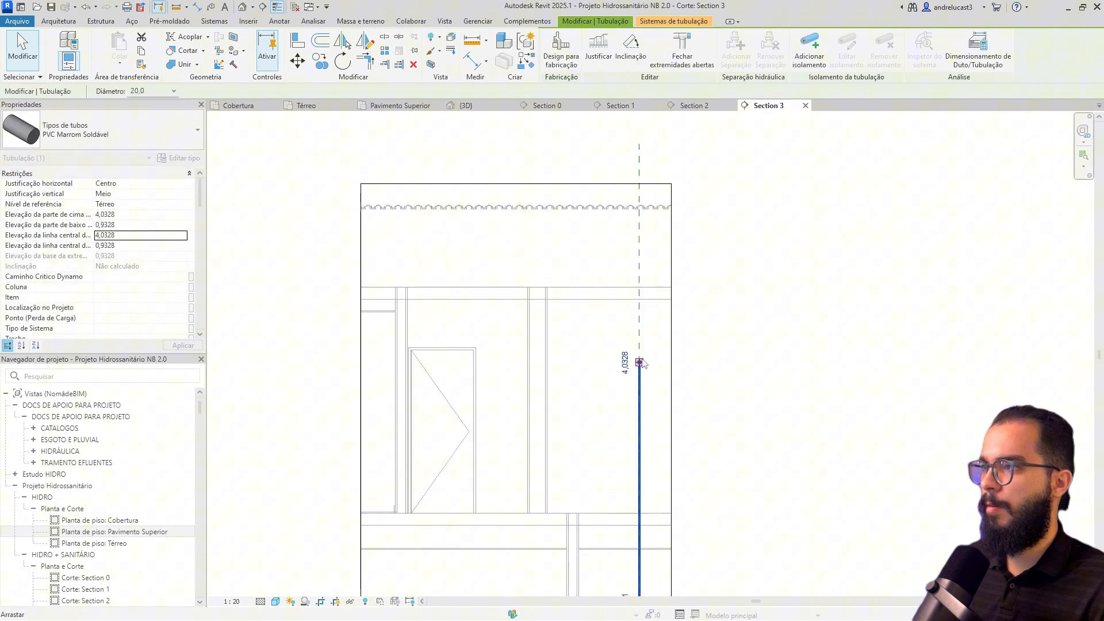
{"action": "left_click_drag", "start_coordinate": [640, 362], "coordinate": [641, 278]}
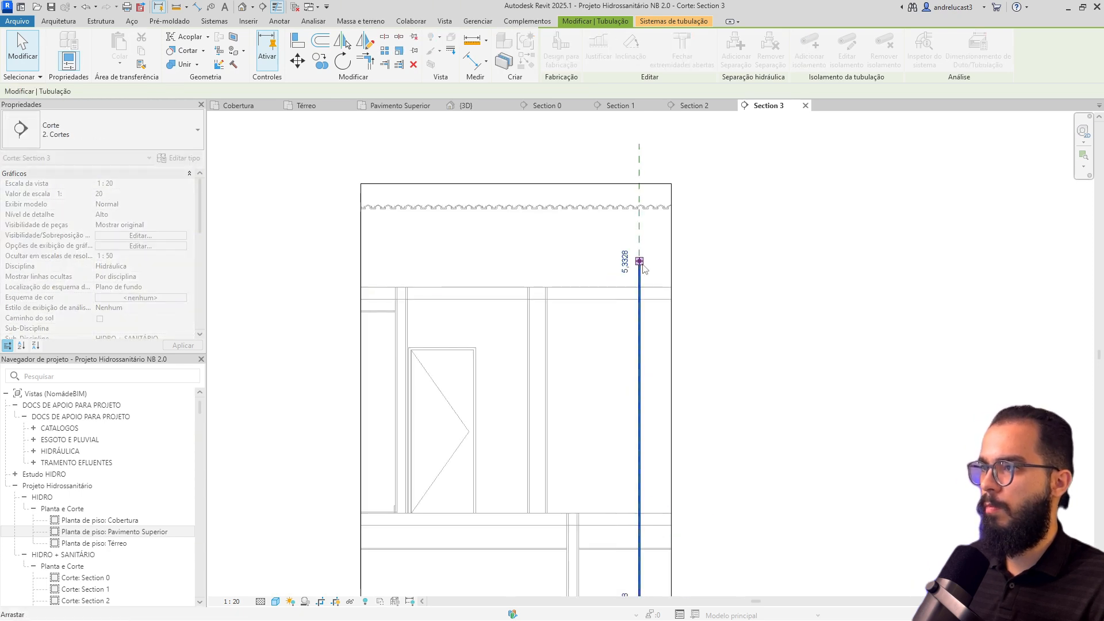
- Draw a horizontal 20 mm pipe about 3 m long from the top of the vertical pipe toward the door side
{"action": "right_click", "coordinate": [642, 265]}
{"action": "left_click", "coordinate": [690, 313]}
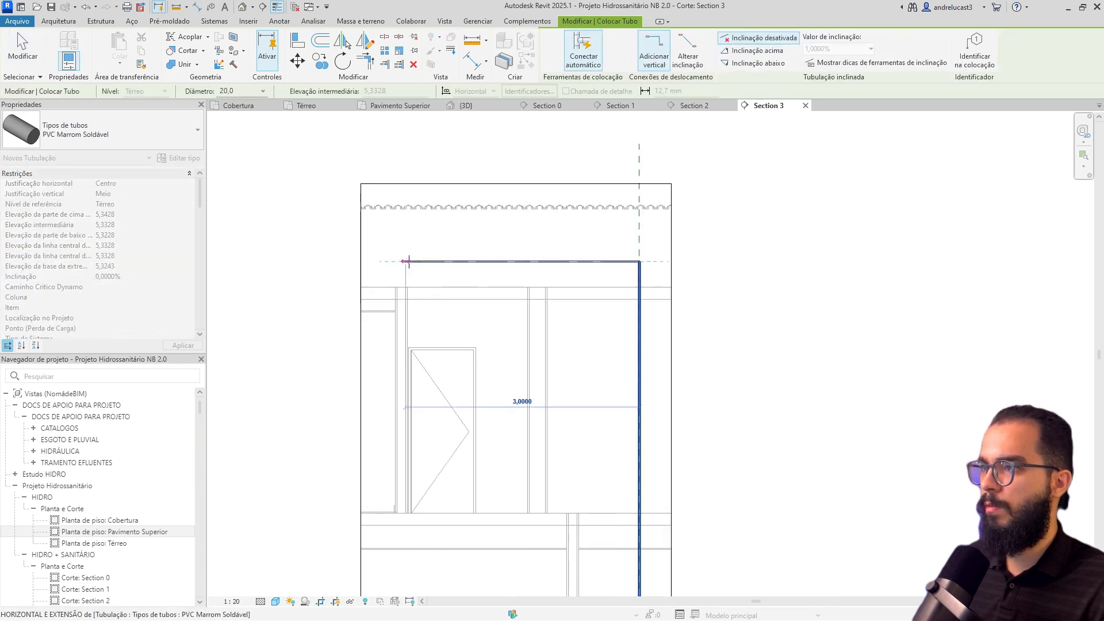
{"action": "left_click", "coordinate": [408, 261]}
{"action": "key", "text": "Escape"}
{"action": "key", "text": "Escape"}
- On the Cobertura plan, swing the free end of the new horizontal pipe diagonally, parallel to the existing supply pipe
{"action": "left_click", "coordinate": [409, 261]}
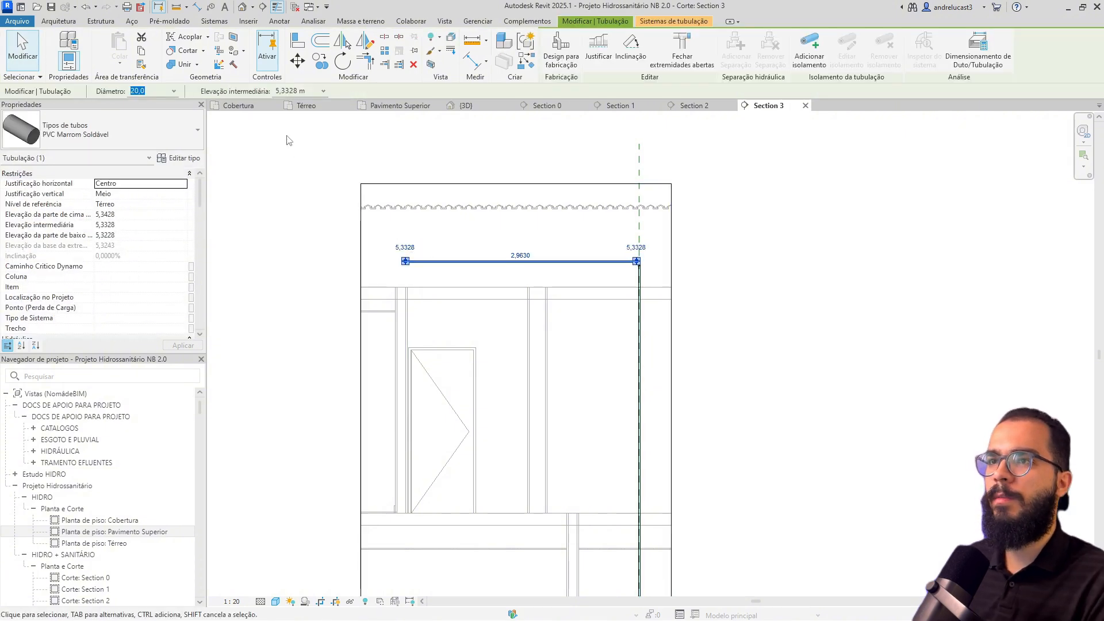
{"action": "left_click", "coordinate": [248, 107]}
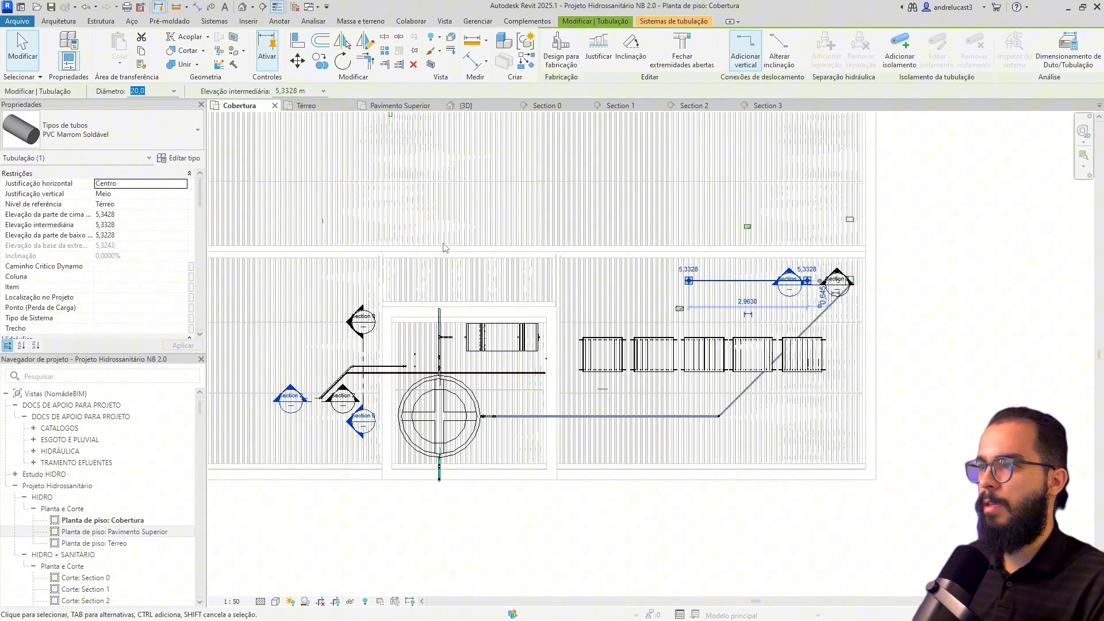
{"action": "scroll", "coordinate": [643, 302], "scroll_direction": "up", "scroll_amount": 2}
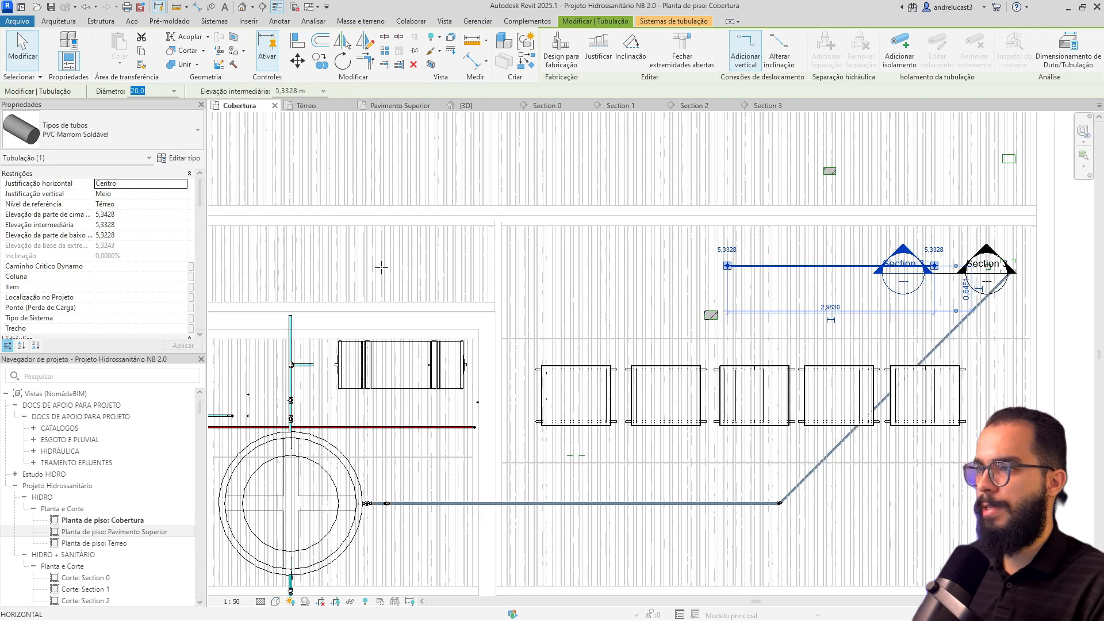
{"action": "left_click_drag", "start_coordinate": [381, 267], "coordinate": [744, 444]}
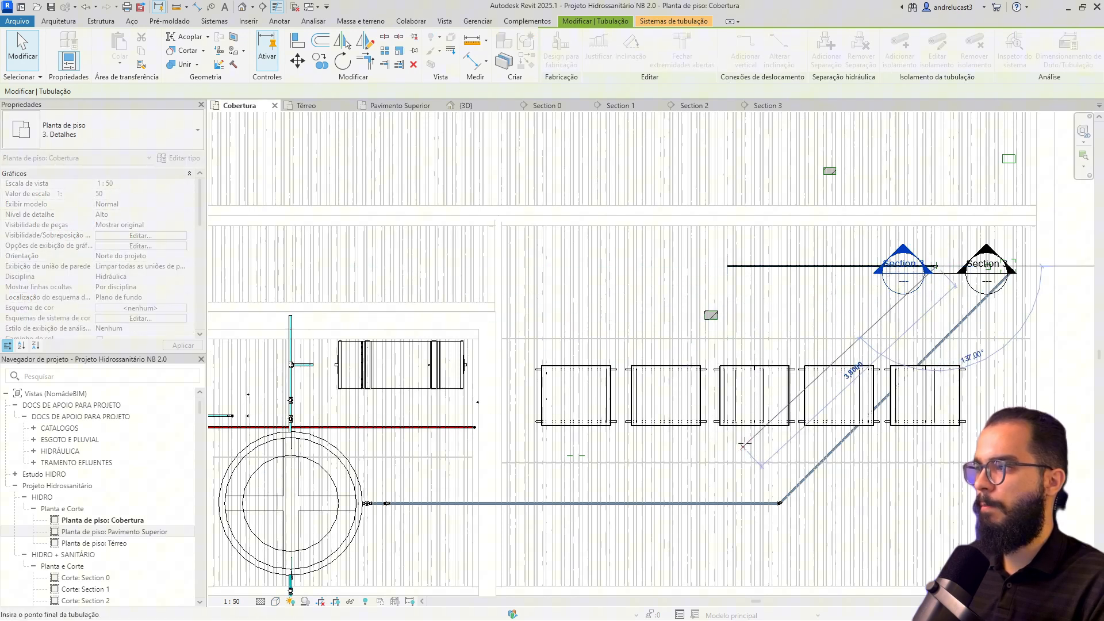
- Continue the diagonal 20 mm pipe with a horizontal run to the tank area, just below the red pipe
{"action": "right_click", "coordinate": [764, 440]}
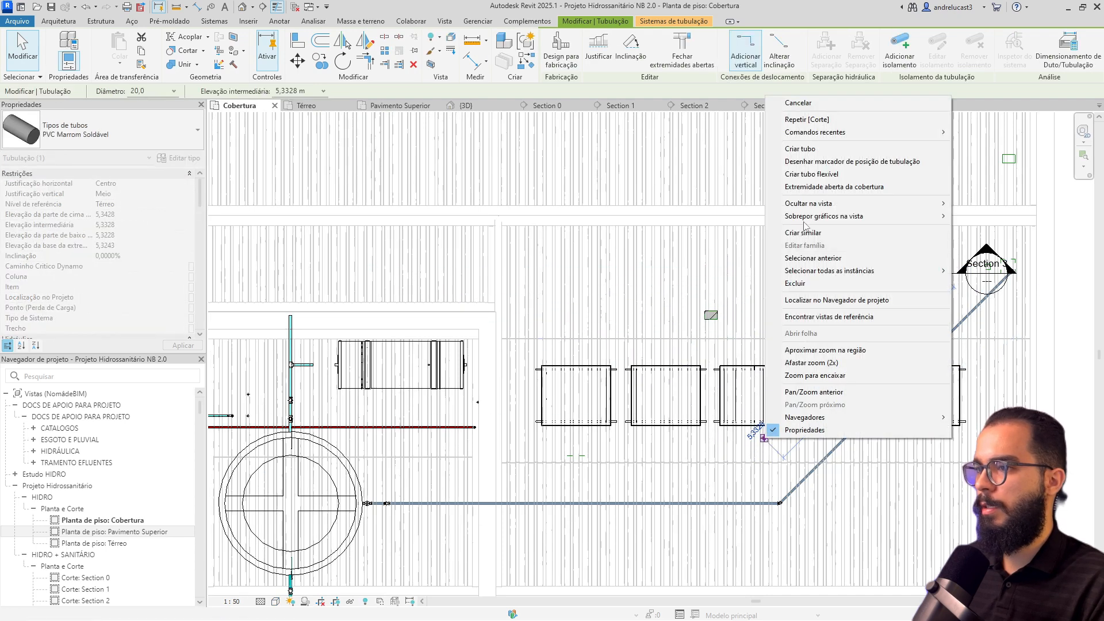
{"action": "left_click", "coordinate": [817, 150]}
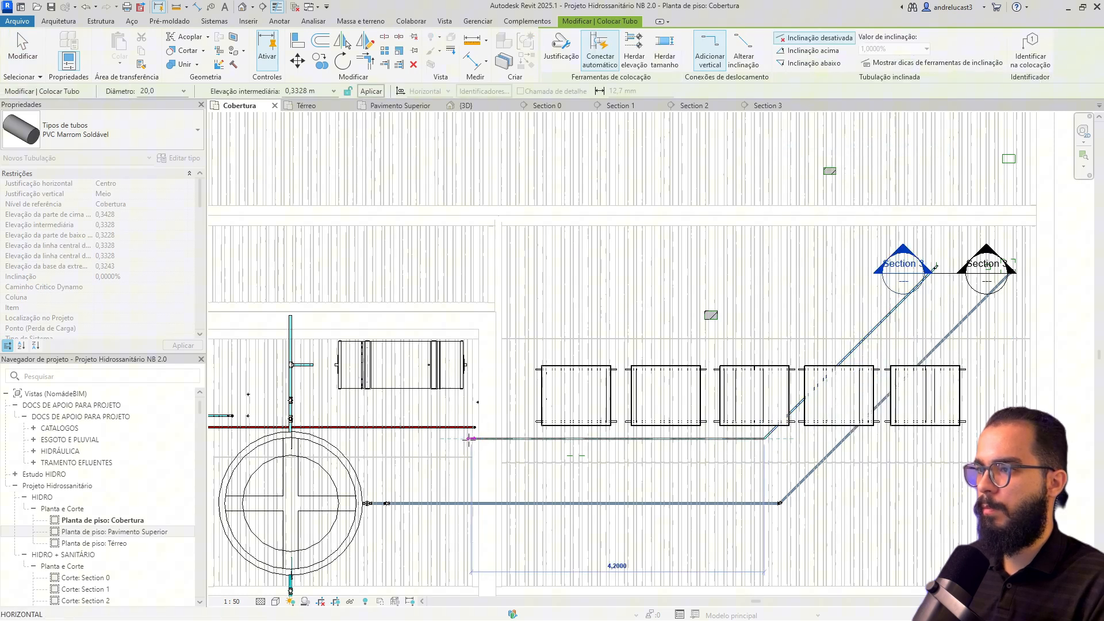
{"action": "left_click", "coordinate": [469, 439]}
{"action": "middle_click_drag", "start_coordinate": [445, 440], "coordinate": [630, 440]}
{"action": "scroll", "coordinate": [563, 444], "scroll_direction": "up", "scroll_amount": 2}
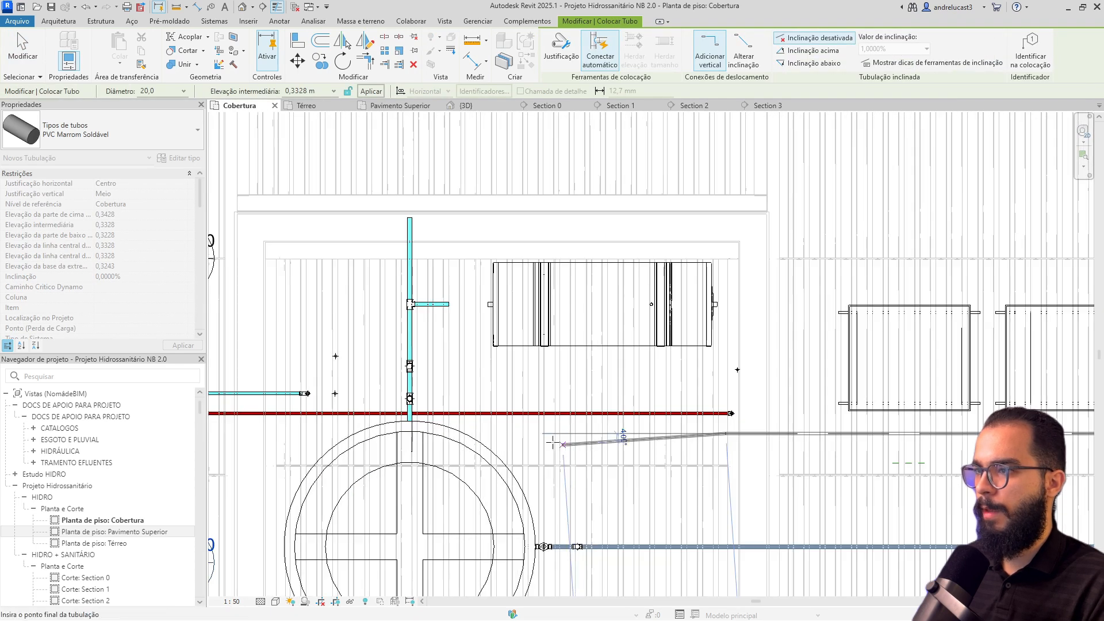
{"action": "left_click", "coordinate": [493, 433]}
{"action": "key", "text": "Escape"}
{"action": "key", "text": "Escape"}
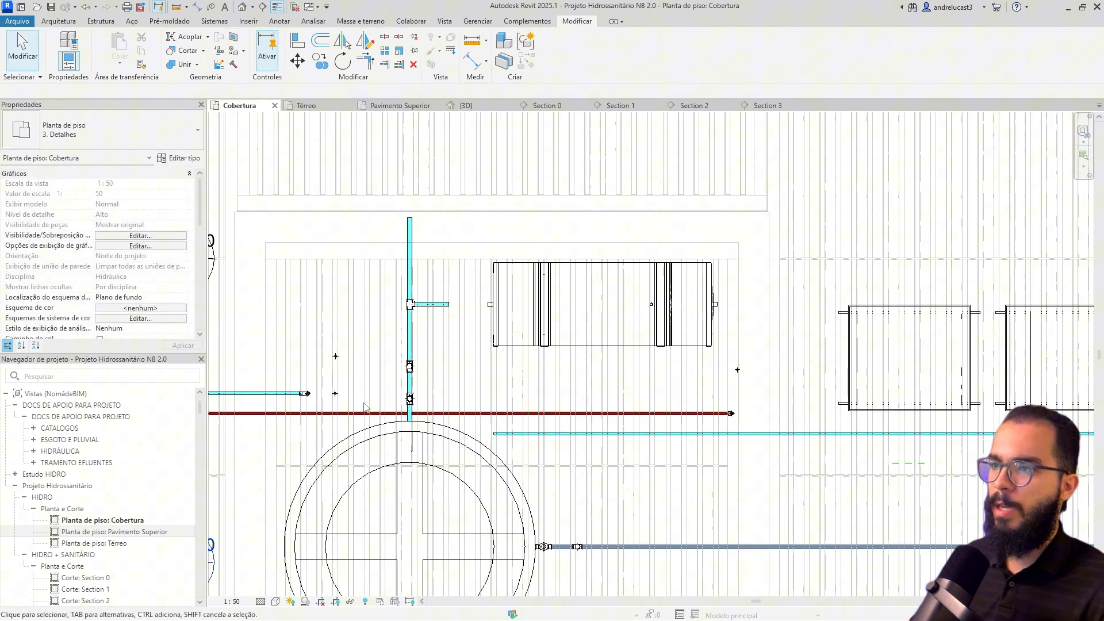
- Examine the 40 mm tank outlet pipe in relation to the nearby branch pipe ends on the Cobertura plan
{"action": "scroll", "coordinate": [398, 353], "scroll_direction": "up", "scroll_amount": 4}
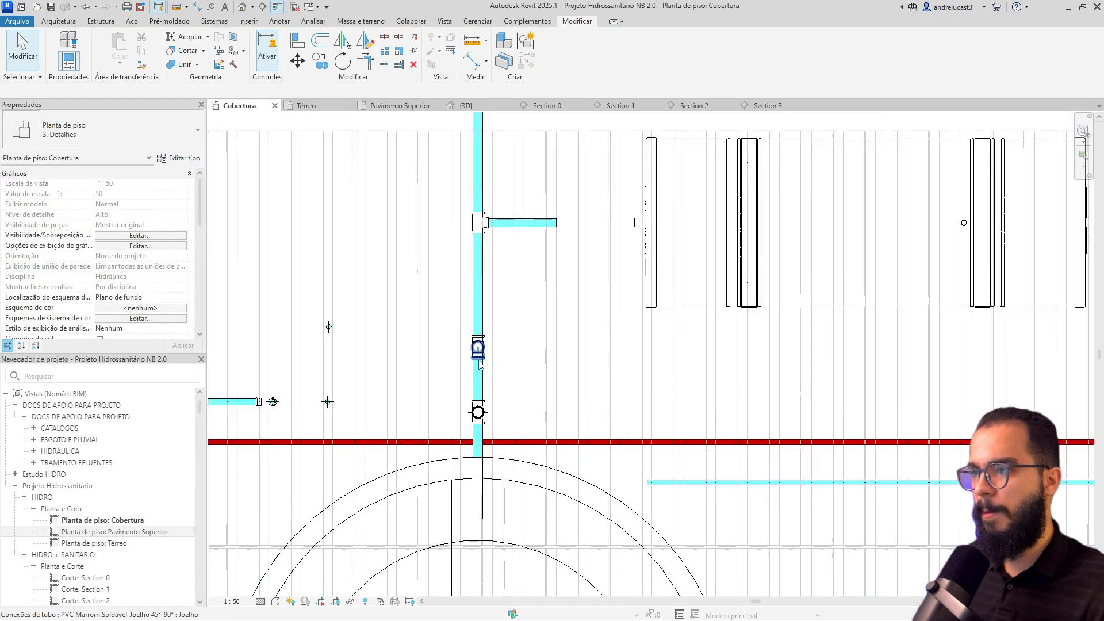
{"action": "left_click", "coordinate": [406, 347]}
{"action": "scroll", "coordinate": [494, 277], "scroll_direction": "down", "scroll_amount": 2}
{"action": "middle_click_drag", "start_coordinate": [517, 283], "coordinate": [617, 292]}
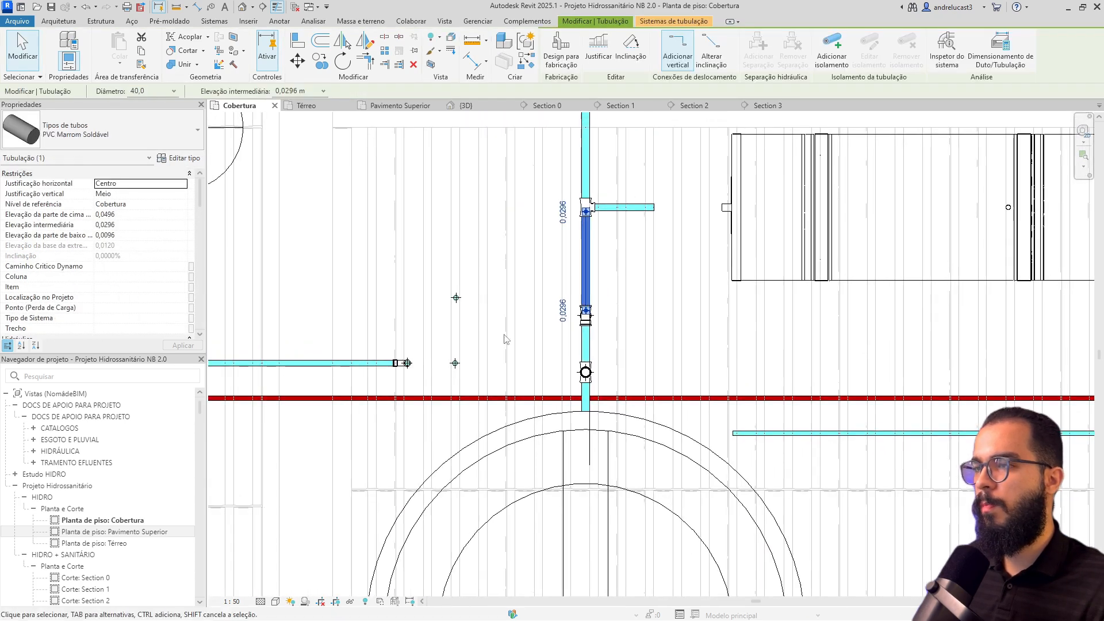
{"action": "middle_click_drag", "start_coordinate": [388, 171], "coordinate": [417, 235]}
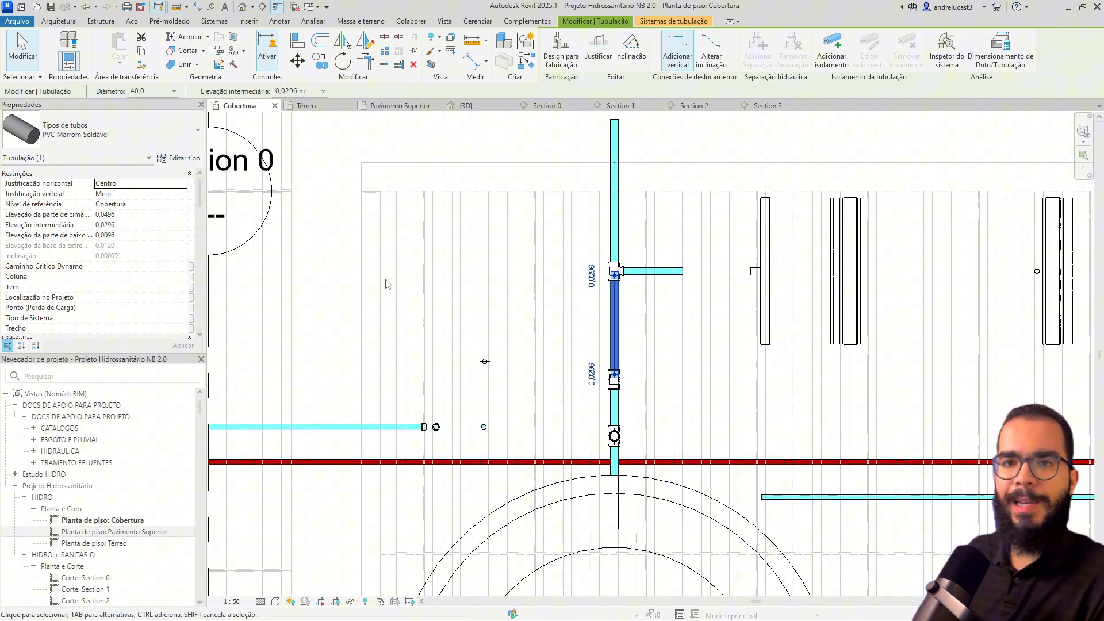
{"action": "scroll", "coordinate": [827, 483], "scroll_direction": "down", "scroll_amount": 5}
{"action": "middle_click_drag", "start_coordinate": [957, 510], "coordinate": [783, 476]}
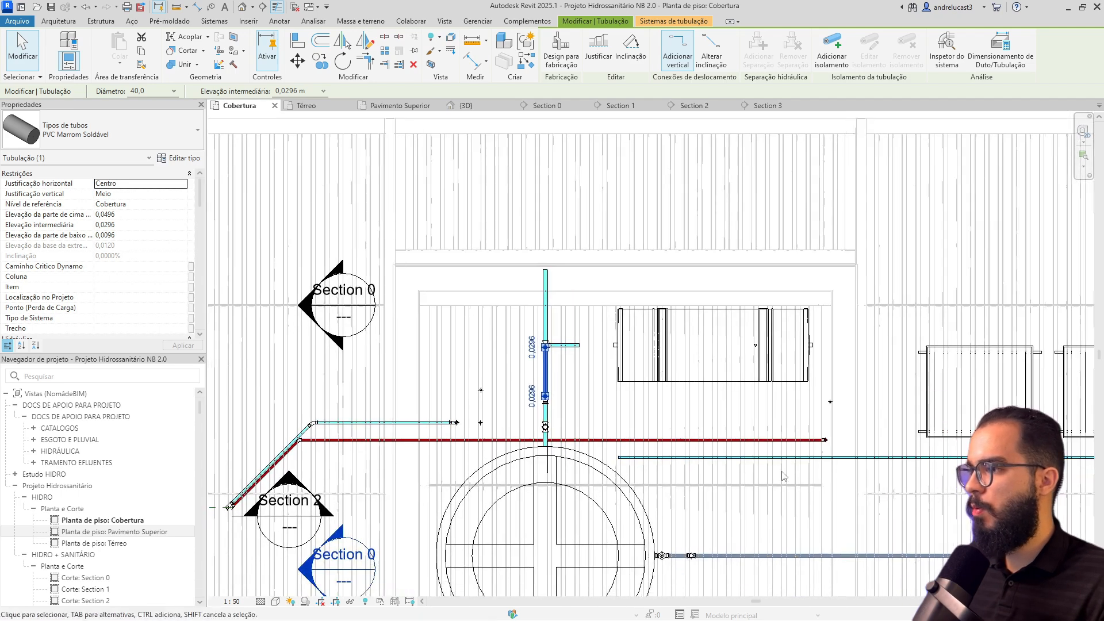
{"action": "scroll", "coordinate": [510, 448], "scroll_direction": "up", "scroll_amount": 3}
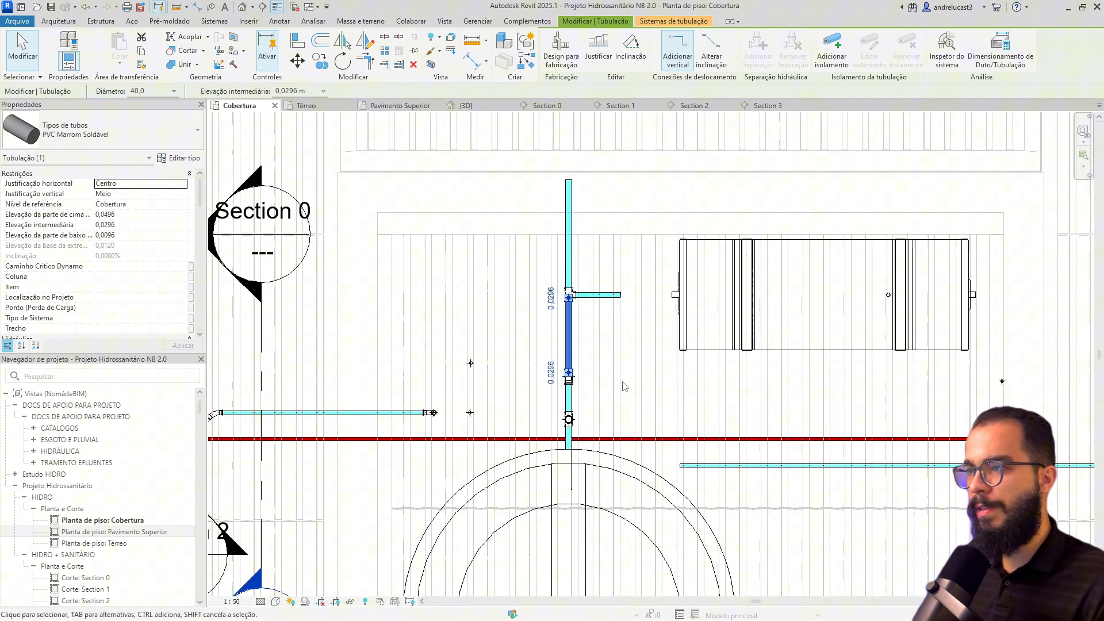
- Delete the tank outlet's tee, side branch and far pipe, and swing the remaining 40 mm pipe horizontally toward the 25 mm branch
{"action": "left_click", "coordinate": [617, 322]}
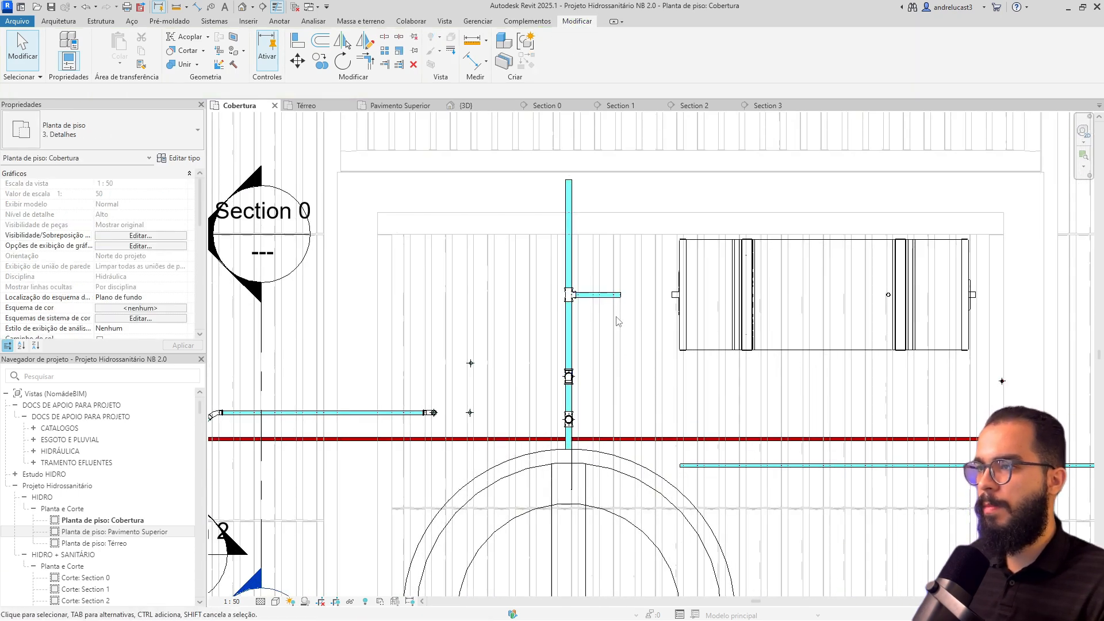
{"action": "key", "text": "Delete"}
{"action": "left_click", "coordinate": [569, 271]}
{"action": "key", "text": "Delete"}
{"action": "left_click", "coordinate": [569, 320]}
{"action": "left_click_drag", "start_coordinate": [568, 297], "coordinate": [513, 377]}
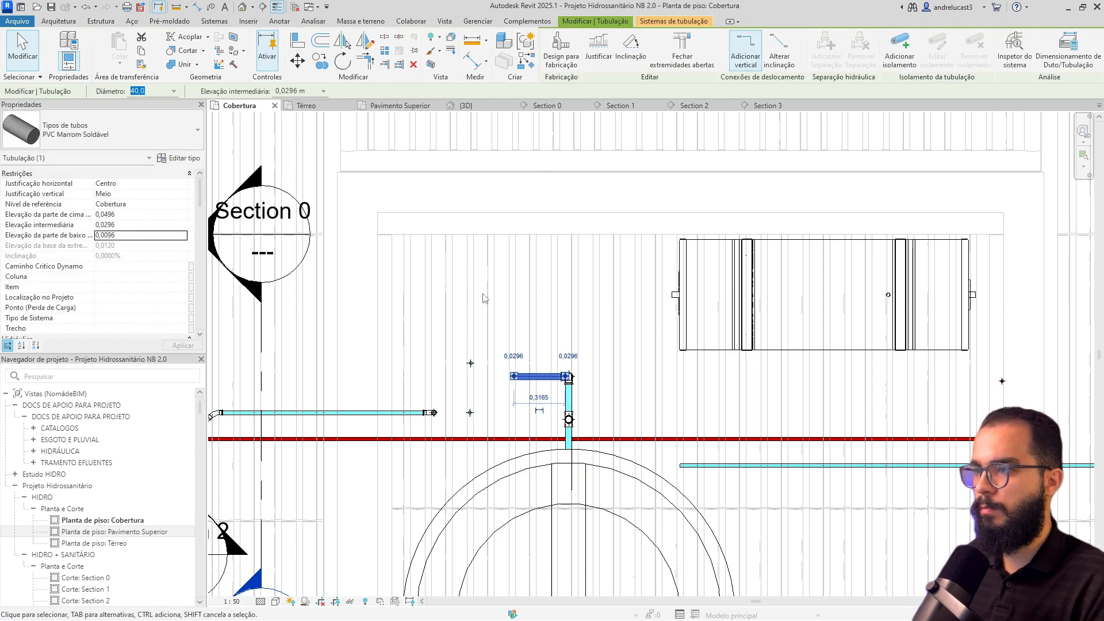
- Isolate the 40 mm tank outlet piping in a 3D section box and inspect its lower end
{"action": "left_click_drag", "start_coordinate": [482, 293], "coordinate": [606, 489]}
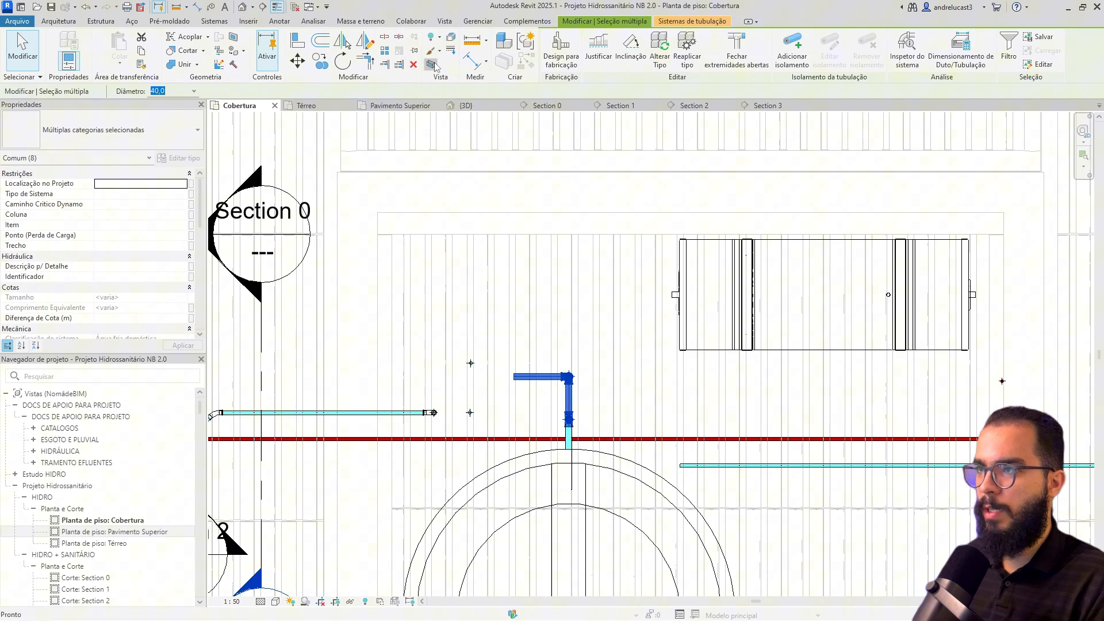
{"action": "left_click", "coordinate": [431, 64]}
{"action": "scroll", "coordinate": [611, 246], "scroll_direction": "up", "scroll_amount": 4}
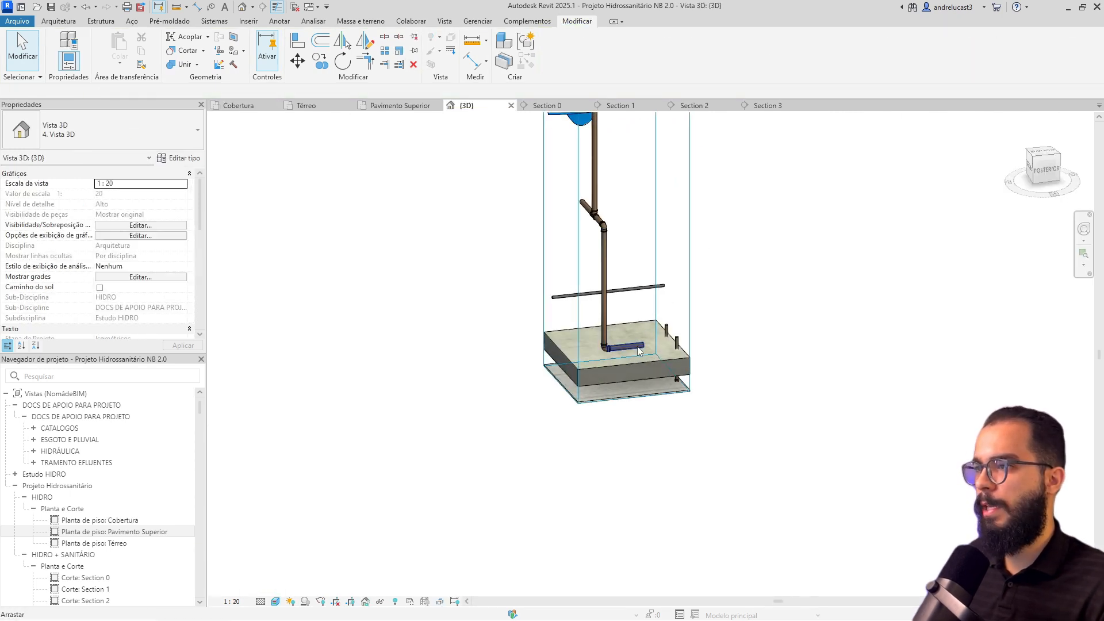
{"action": "left_click", "coordinate": [638, 347]}
{"action": "middle_click_drag", "start_coordinate": [634, 295], "coordinate": [642, 311], "text": "shift"}
{"action": "left_click", "coordinate": [619, 280]}
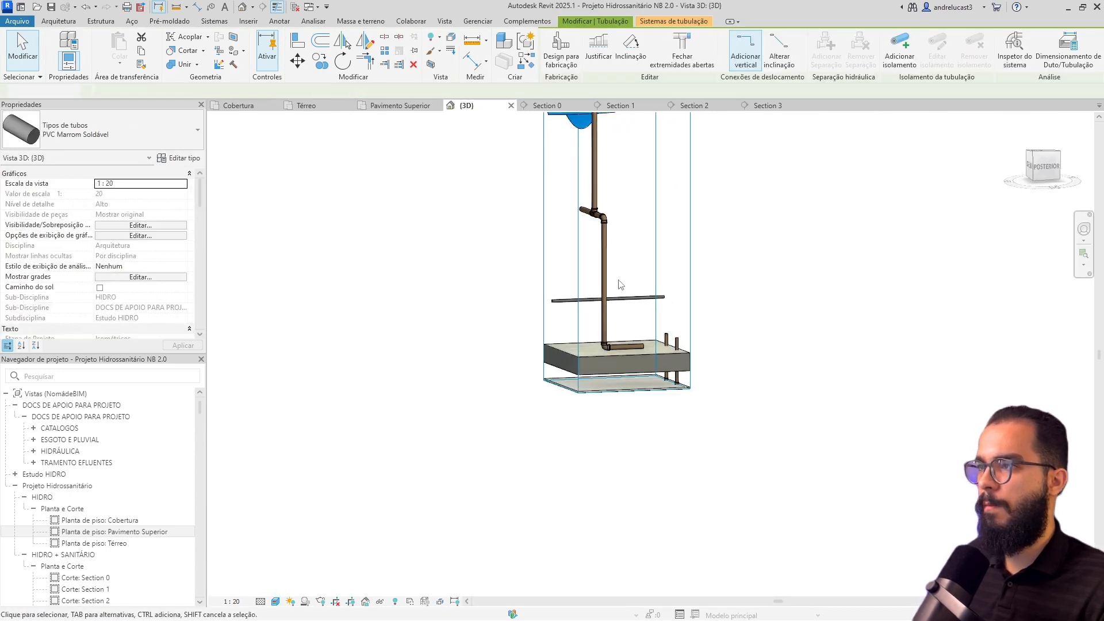
{"action": "scroll", "coordinate": [629, 299], "scroll_direction": "down", "scroll_amount": 3}
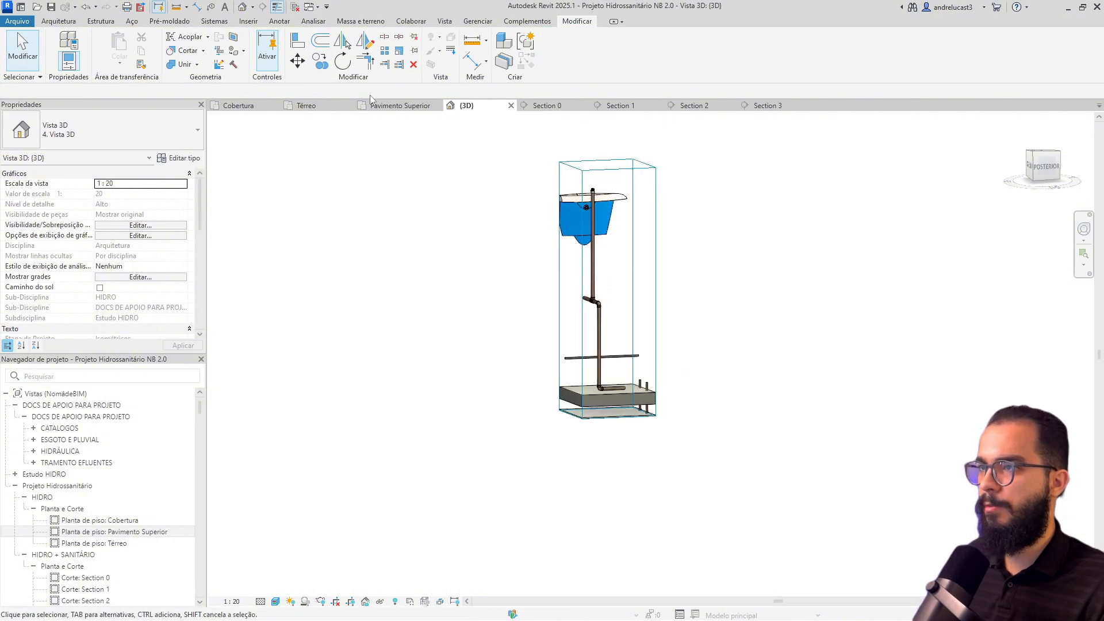
- Delete the horizontal pipe at the foot of the 40 mm drop together with its elbow
{"action": "scroll", "coordinate": [620, 386], "scroll_direction": "up", "scroll_amount": 4}
{"action": "left_click", "coordinate": [610, 393]}
{"action": "key", "text": "Delete"}
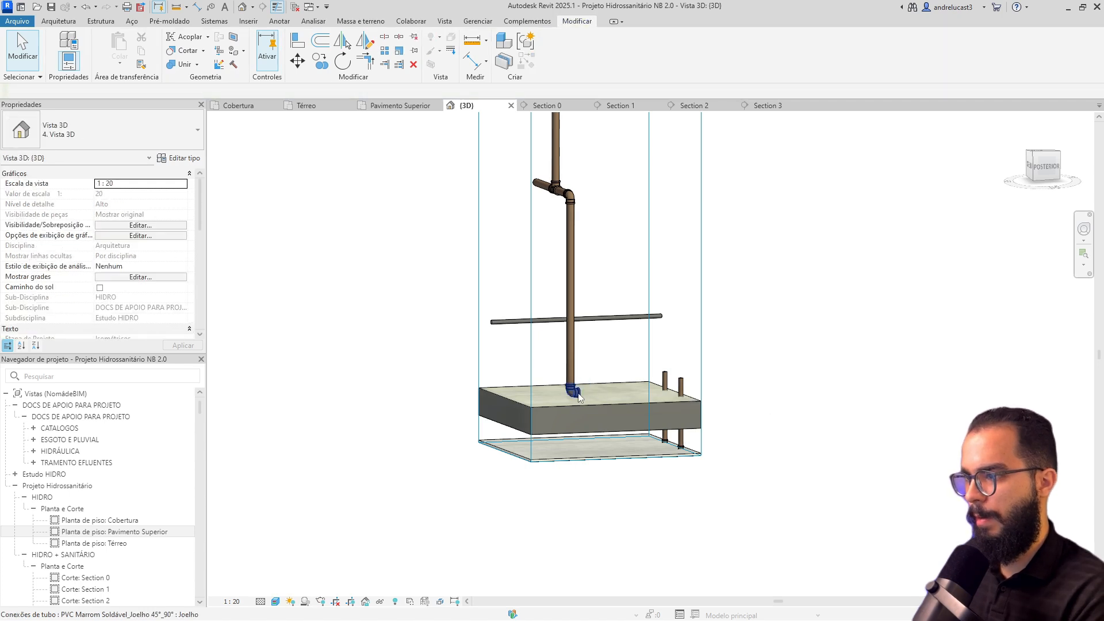
{"action": "left_click", "coordinate": [571, 391]}
{"action": "key", "text": "Delete"}
- On the Cobertura plan, cut a horizontal section beyond the tank outlet elbow, facing the tank, and open that section view
{"action": "left_click", "coordinate": [237, 106]}
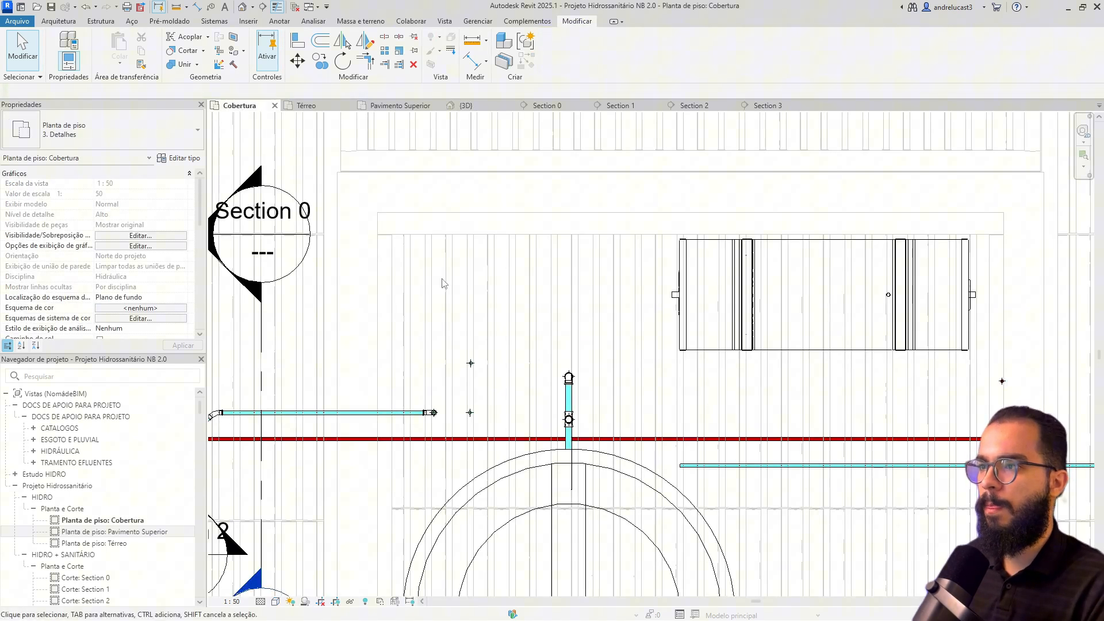
{"action": "key", "text": "s"}
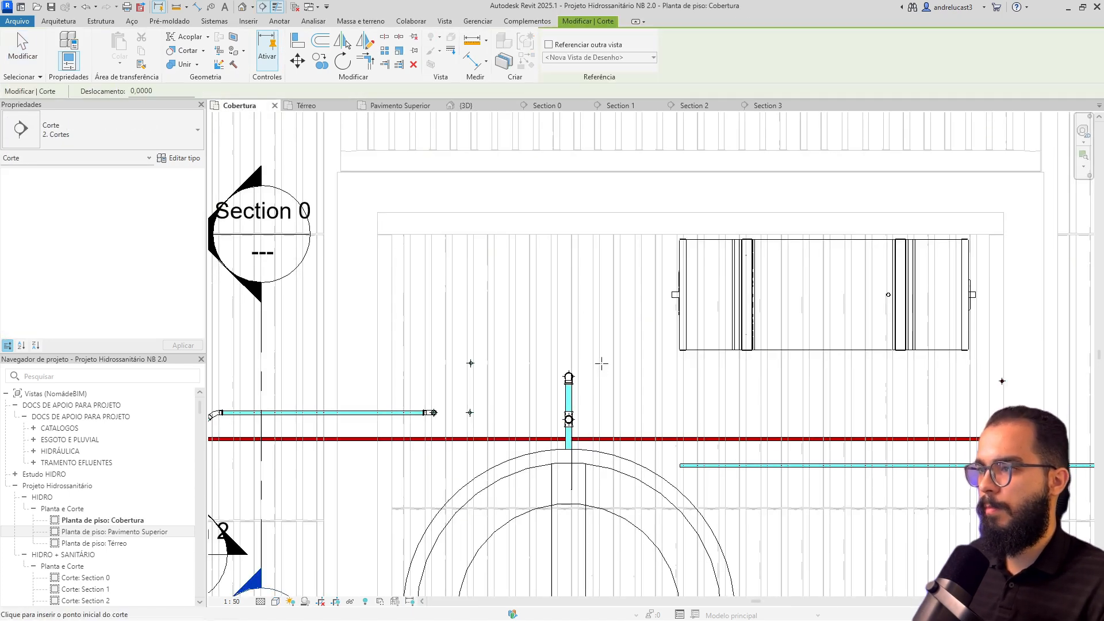
{"action": "left_click", "coordinate": [607, 363]}
{"action": "left_click", "coordinate": [363, 361]}
{"action": "scroll", "coordinate": [363, 362], "scroll_direction": "down", "scroll_amount": 3}
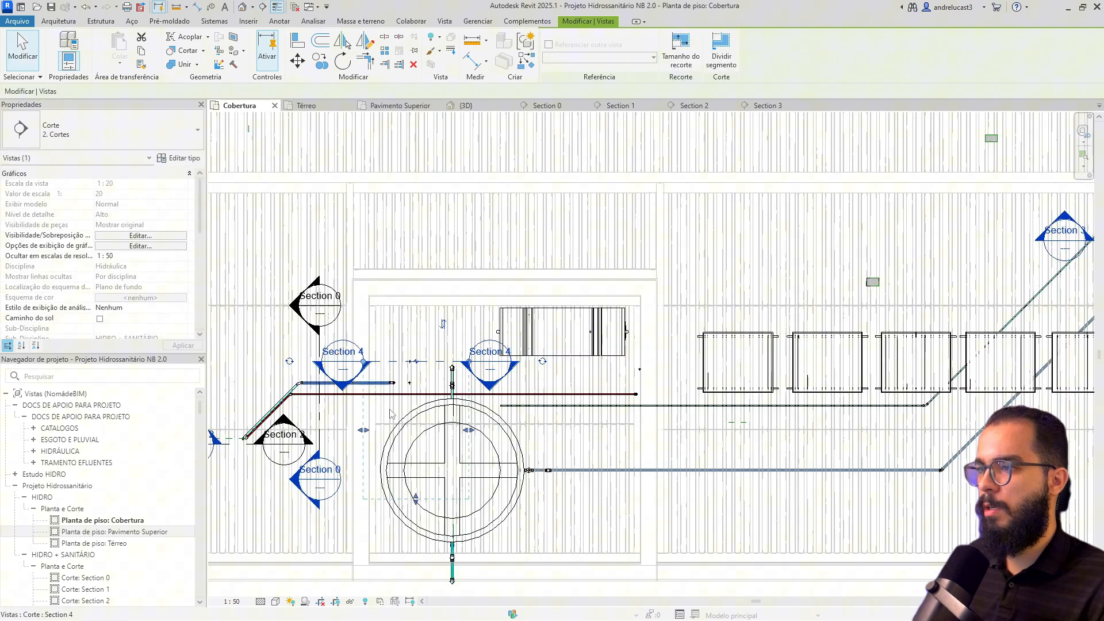
{"action": "right_click", "coordinate": [417, 366]}
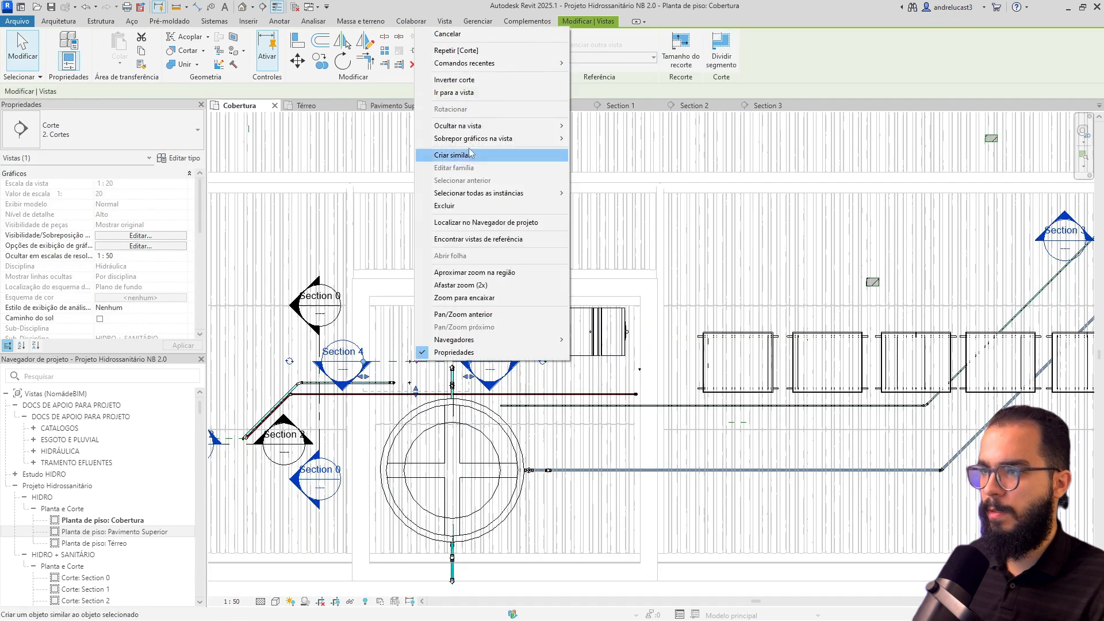
{"action": "left_click", "coordinate": [459, 93]}
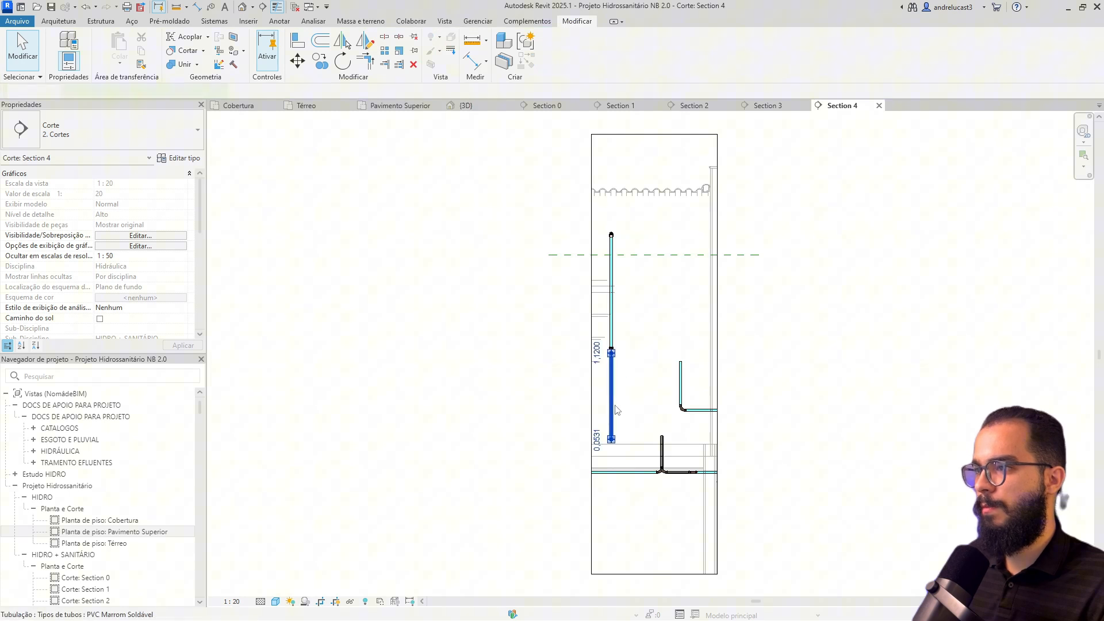
- Draw a horizontal pipe about 0.72 m long from the outlet junction toward the branches and remove the vertical pipe below it
{"action": "scroll", "coordinate": [649, 424], "scroll_direction": "up", "scroll_amount": 2}
{"action": "key", "text": "c"}
{"action": "key", "text": "s"}
{"action": "left_click", "coordinate": [591, 314]}
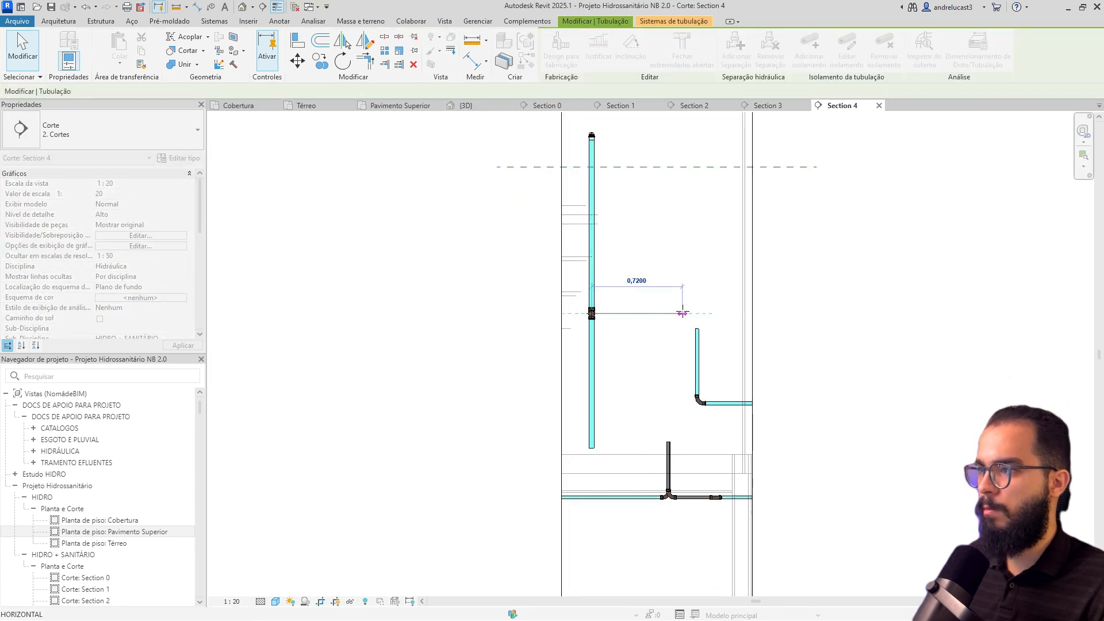
{"action": "left_click", "coordinate": [682, 313]}
{"action": "key", "text": "Escape"}
{"action": "key", "text": "Escape"}
{"action": "scroll", "coordinate": [710, 322], "scroll_direction": "up", "scroll_amount": 2}
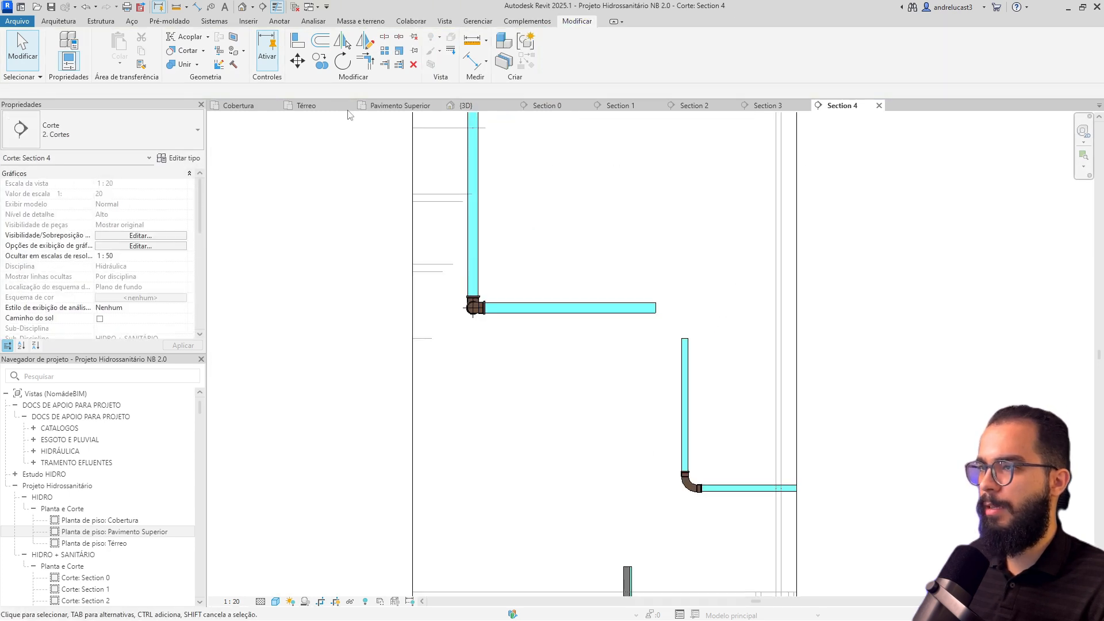
- On the Cobertura plan, move the new horizontal 40 mm pipe slightly closer to the tank
{"action": "left_click", "coordinate": [394, 105]}
{"action": "left_click", "coordinate": [254, 106]}
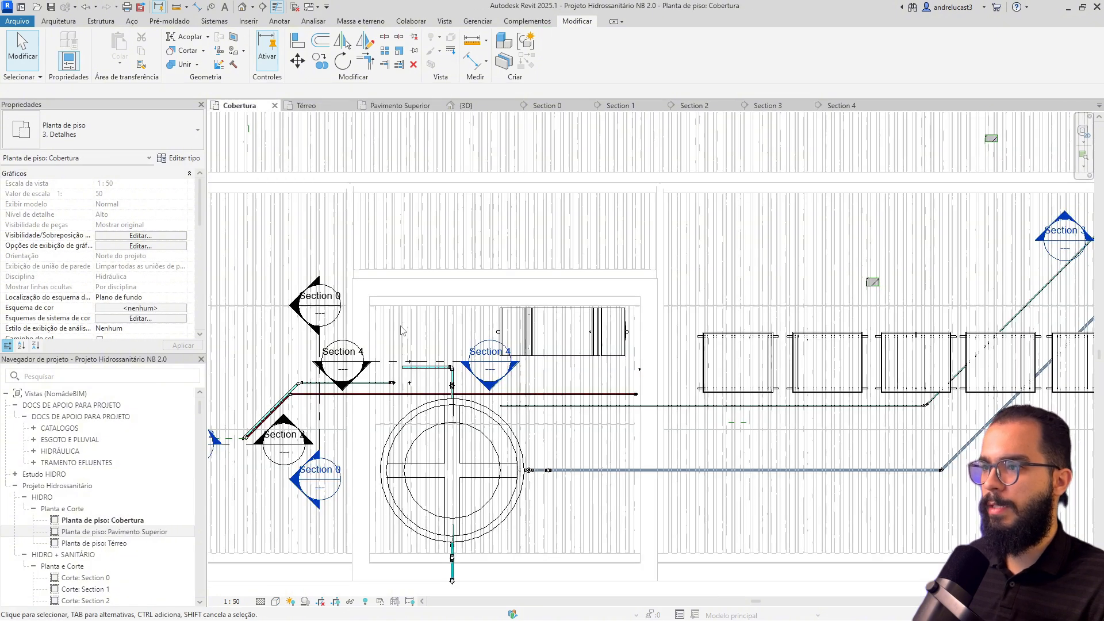
{"action": "scroll", "coordinate": [597, 342], "scroll_direction": "up", "scroll_amount": 5}
{"action": "left_click", "coordinate": [598, 342]}
{"action": "left_click_drag", "start_coordinate": [598, 342], "coordinate": [598, 354]}
- Continue the 40 mm pipe from its free end with a perpendicular run pointing away from the tank
{"action": "right_click", "coordinate": [511, 357]}
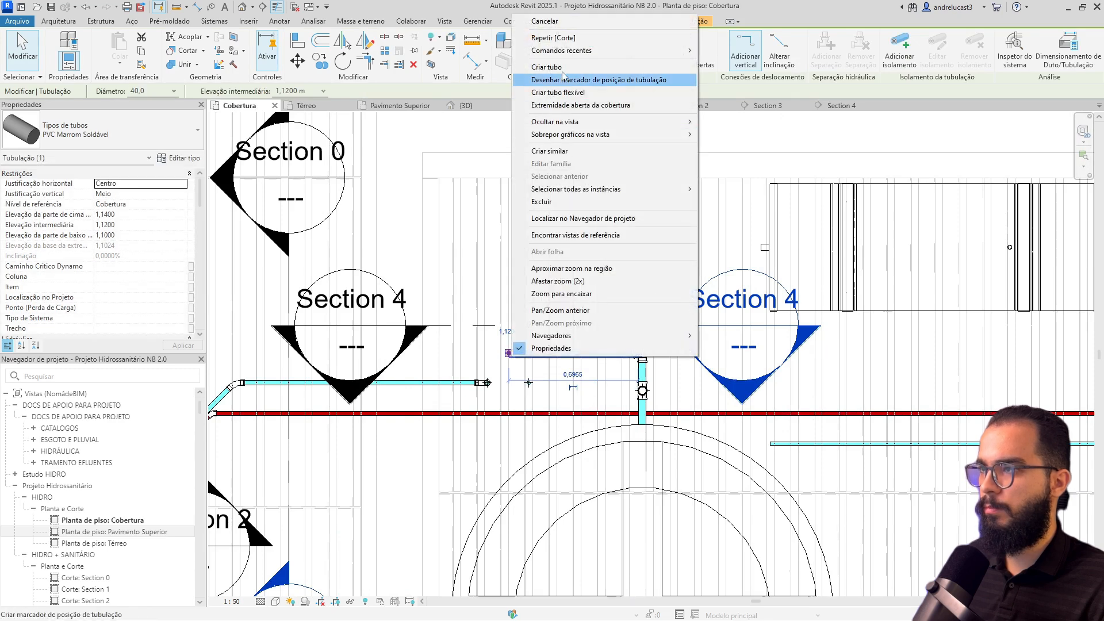
{"action": "left_click", "coordinate": [547, 67]}
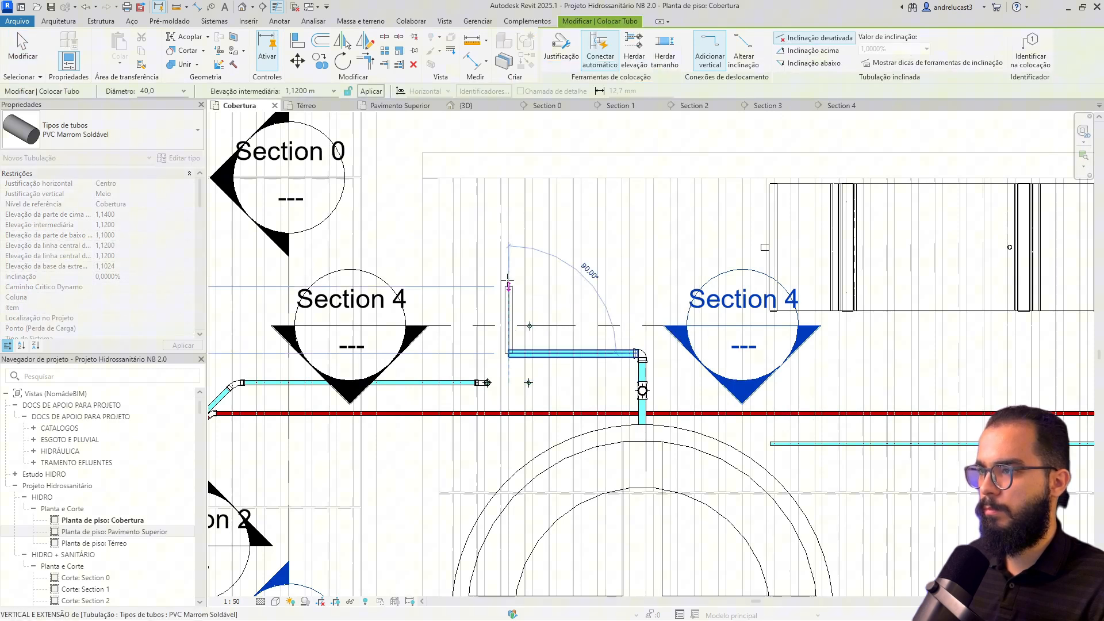
{"action": "left_click", "coordinate": [508, 265]}
{"action": "key", "text": "Escape"}
{"action": "key", "text": "Escape"}
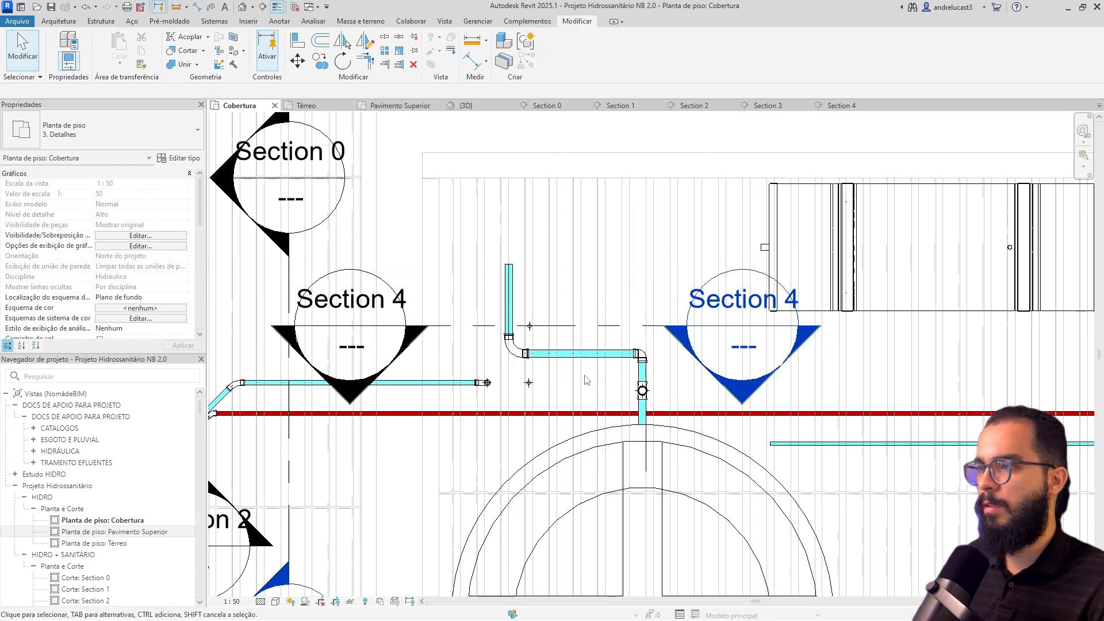
- Check the extended outlet pipe in Section 4 and in 3D, widening the section box to include the adjacent wall and branch pipes
{"action": "left_click", "coordinate": [646, 335]}
{"action": "right_click", "coordinate": [646, 335]}
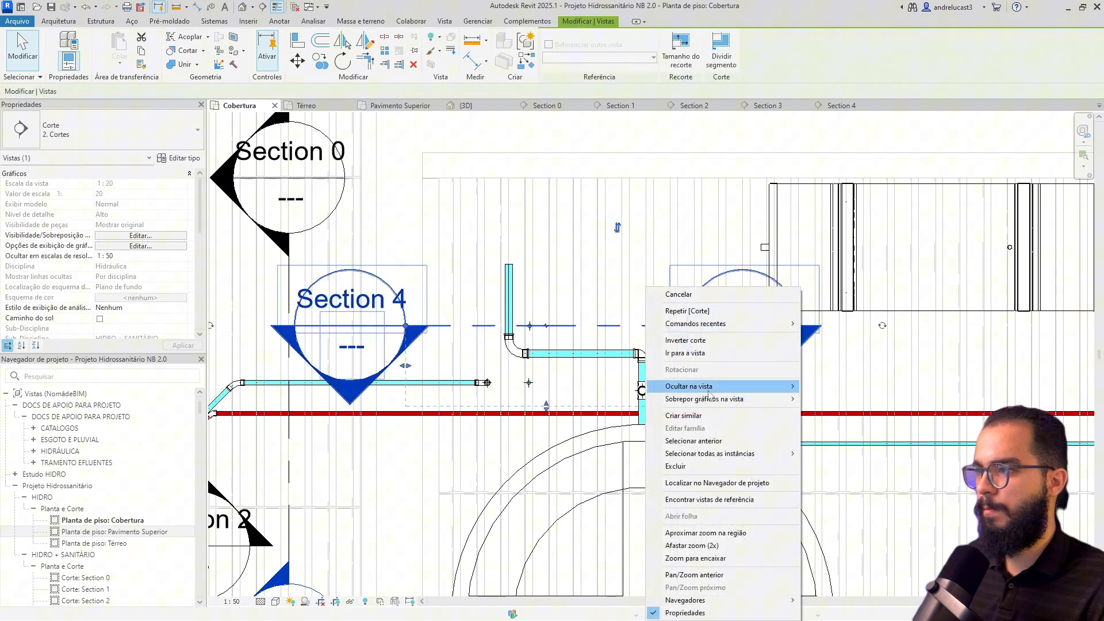
{"action": "left_click", "coordinate": [665, 386]}
{"action": "scroll", "coordinate": [566, 358], "scroll_direction": "down", "scroll_amount": 3}
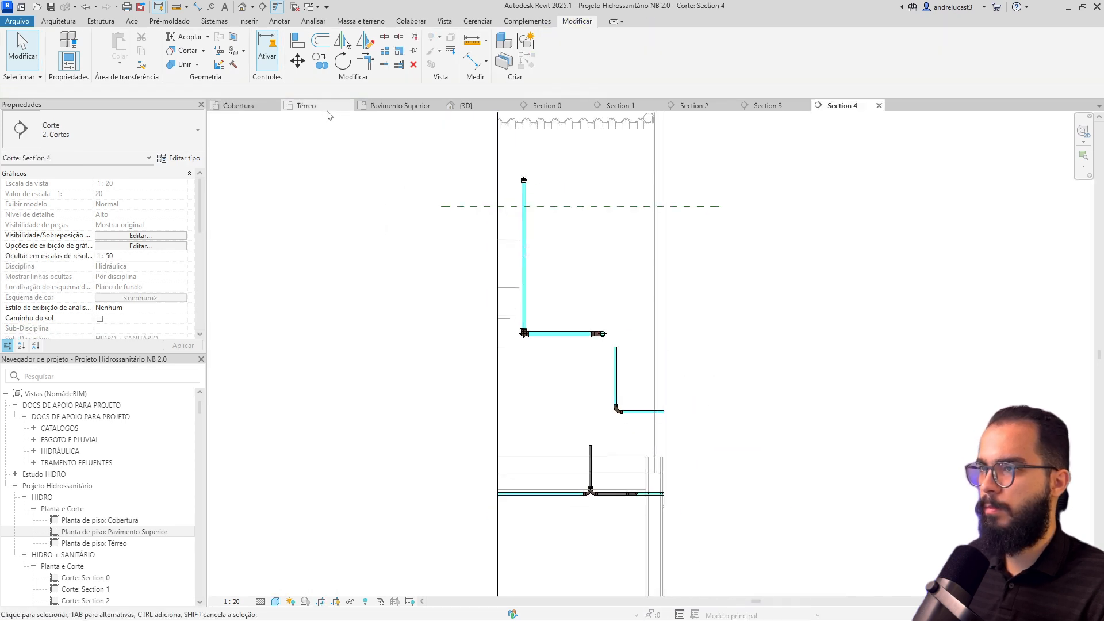
{"action": "left_click", "coordinate": [512, 109]}
{"action": "middle_click_drag", "start_coordinate": [537, 301], "coordinate": [607, 429], "text": "shift"}
{"action": "left_click", "coordinate": [718, 421]}
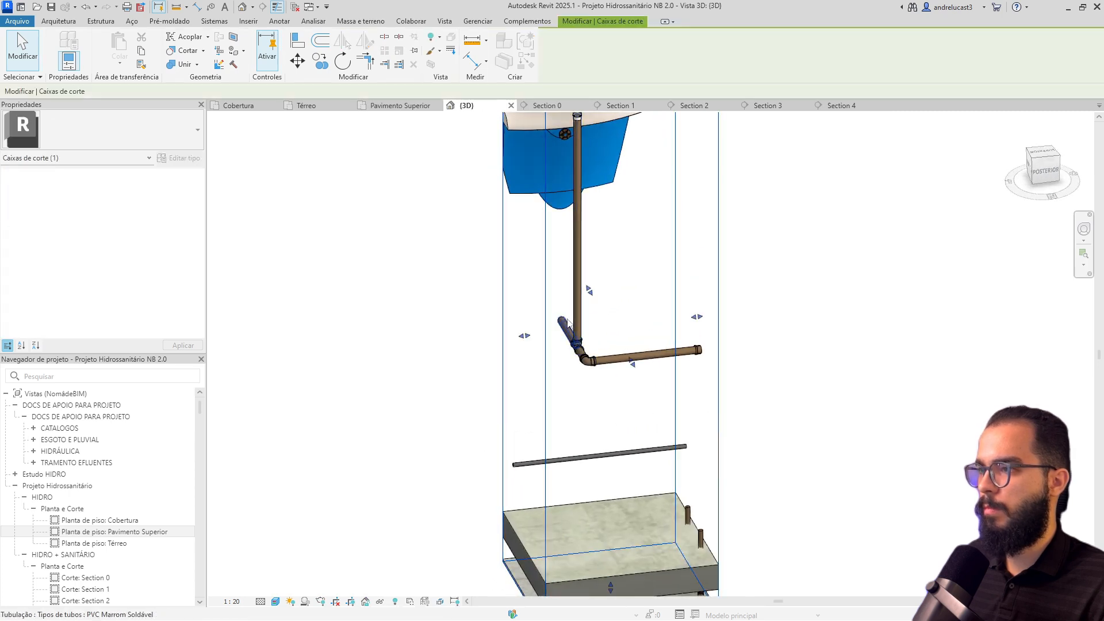
{"action": "middle_click_drag", "start_coordinate": [586, 286], "coordinate": [644, 189], "text": "shift"}
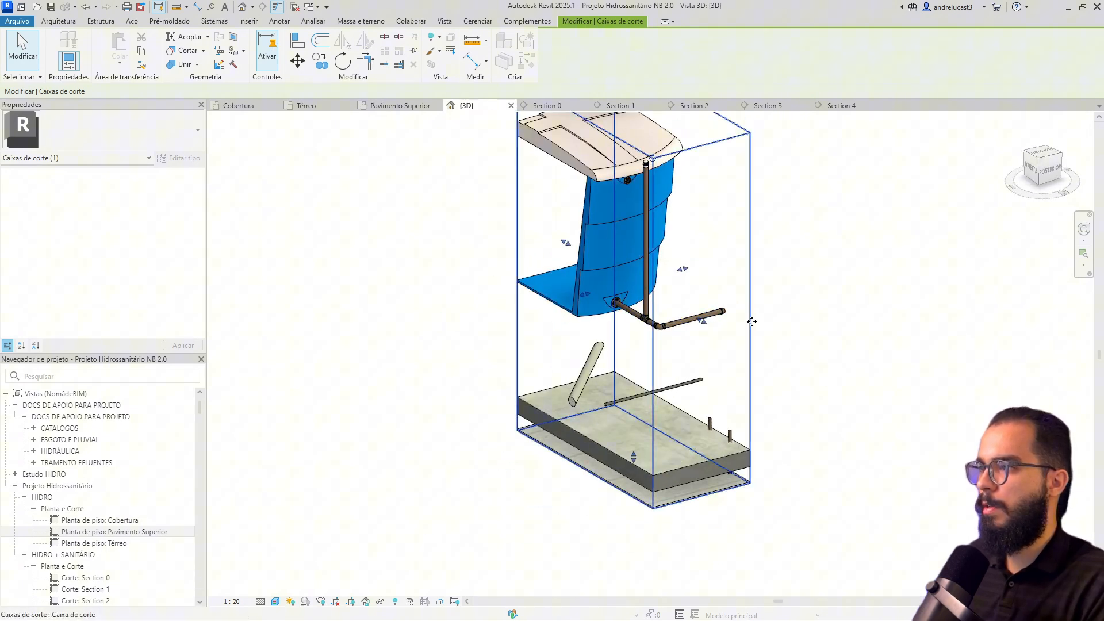
{"action": "left_click_drag", "start_coordinate": [682, 269], "coordinate": [774, 271]}
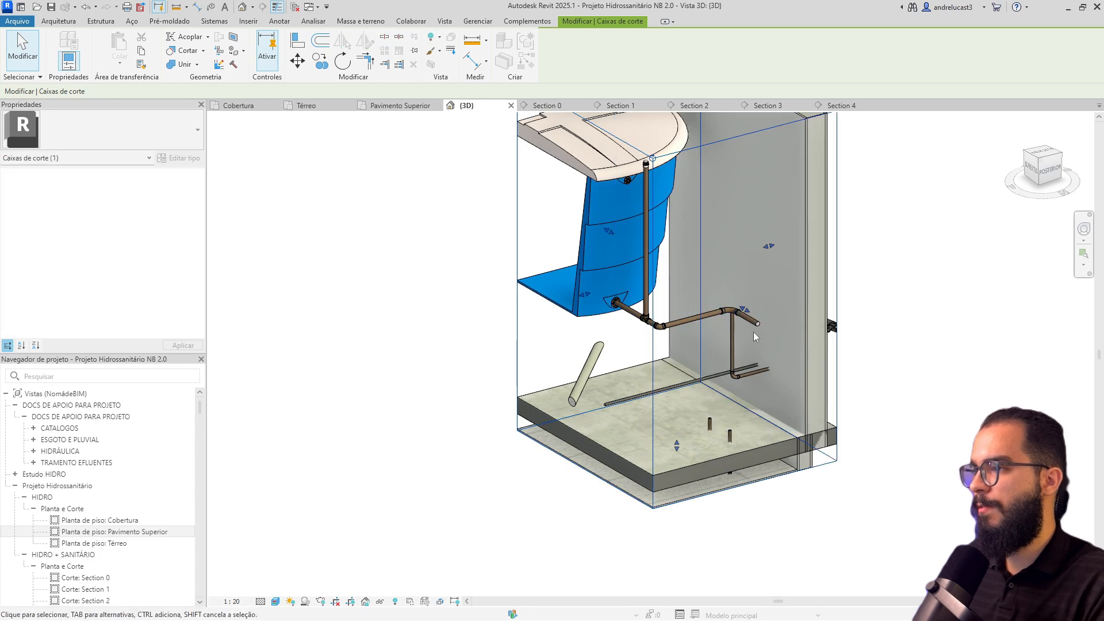
- On the Cobertura plan, align the left branch's riser and the loose riser beside it with the perpendicular outlet pipe's centreline
{"action": "left_click", "coordinate": [239, 106]}
{"action": "scroll", "coordinate": [531, 387], "scroll_direction": "up", "scroll_amount": 3}
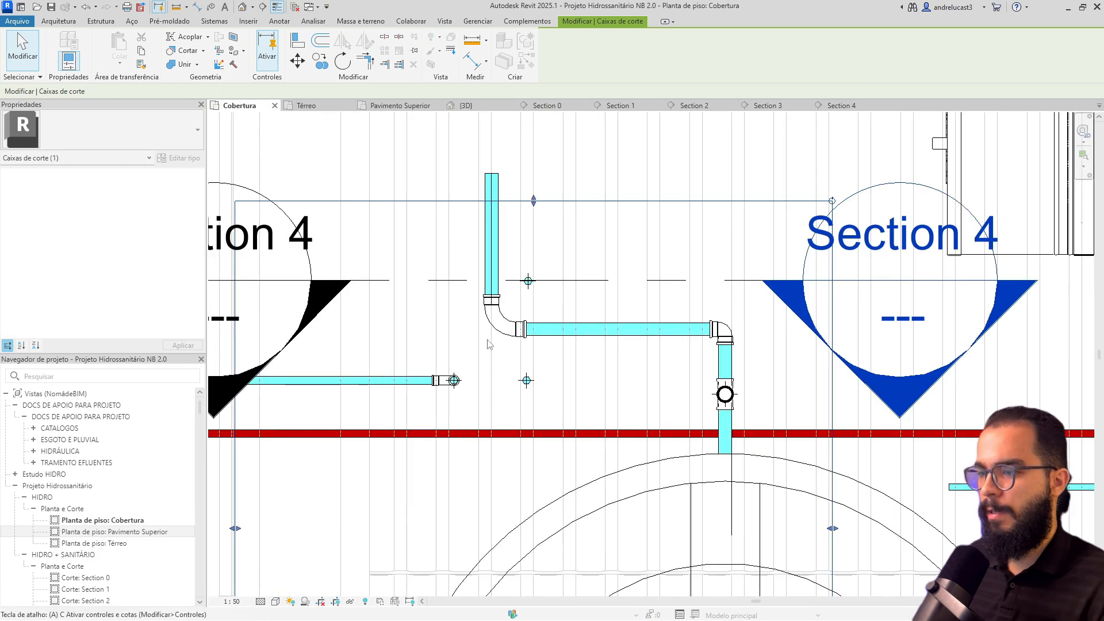
{"action": "key", "text": "a"}
{"action": "key", "text": "l"}
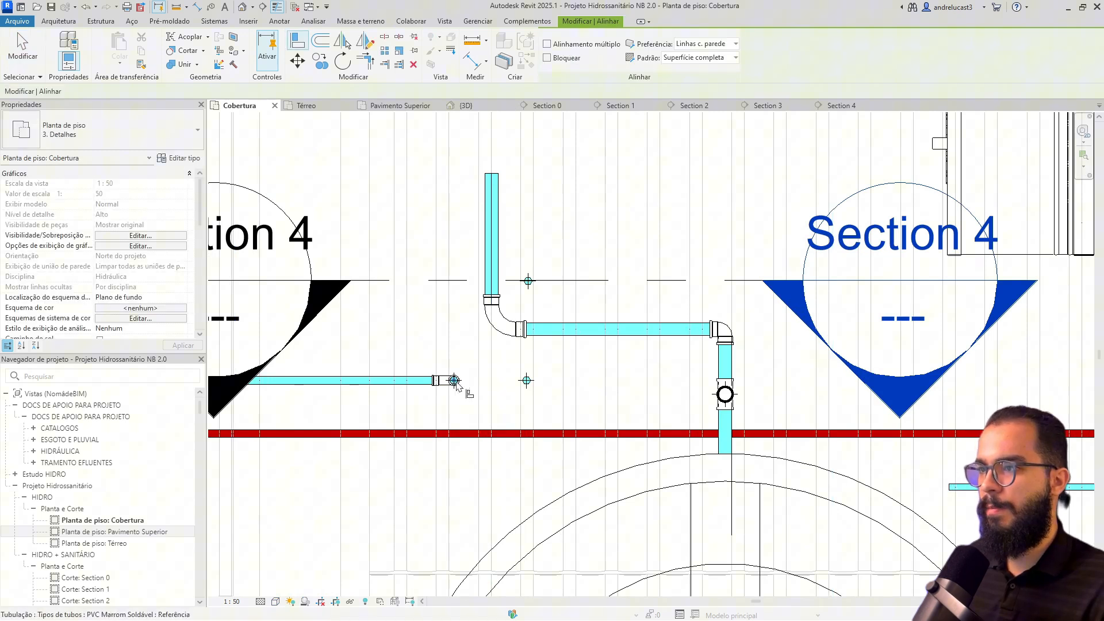
{"action": "key", "text": "Escape"}
{"action": "key", "text": "a"}
{"action": "key", "text": "l"}
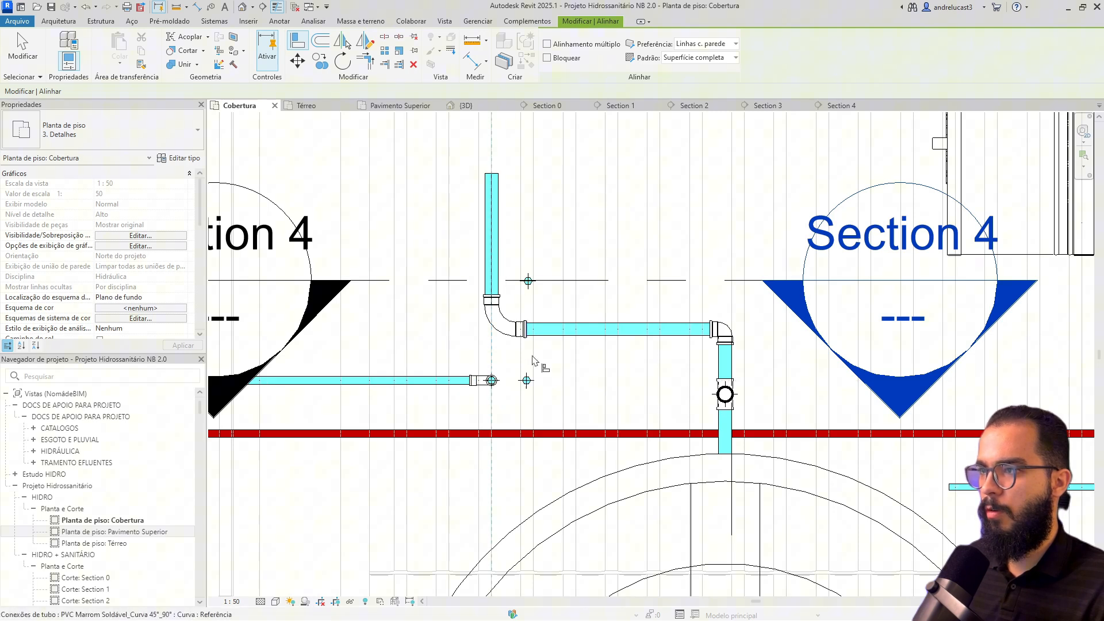
{"action": "key", "text": "Escape"}
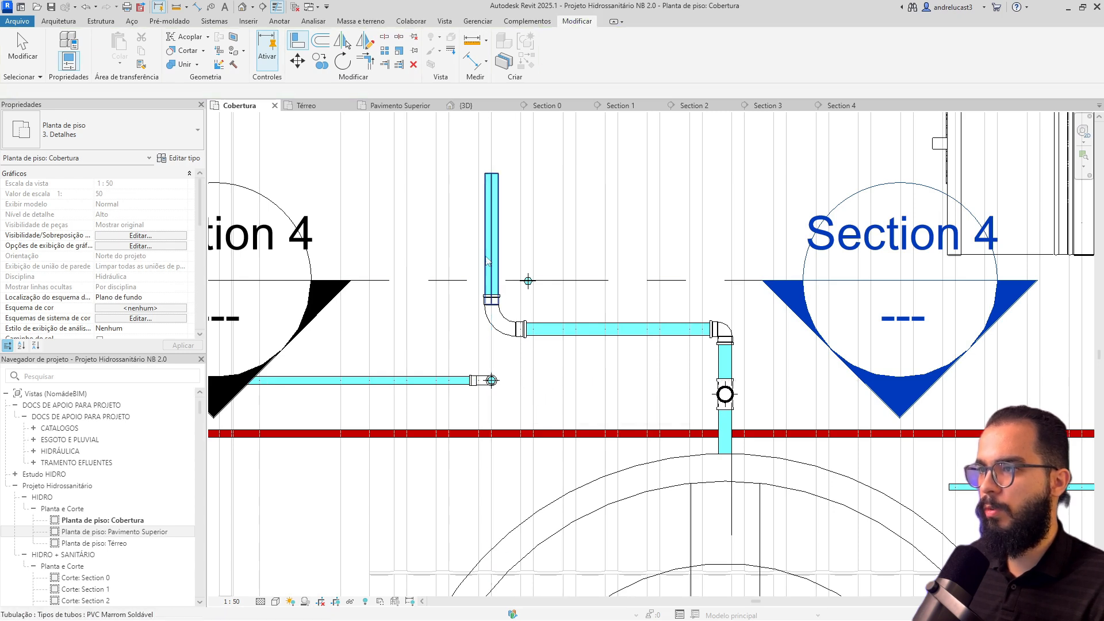
- Align the remaining loose riser on the Section 4 line with the perpendicular outlet pipe's centreline
{"action": "key", "text": "a"}
{"action": "key", "text": "l"}
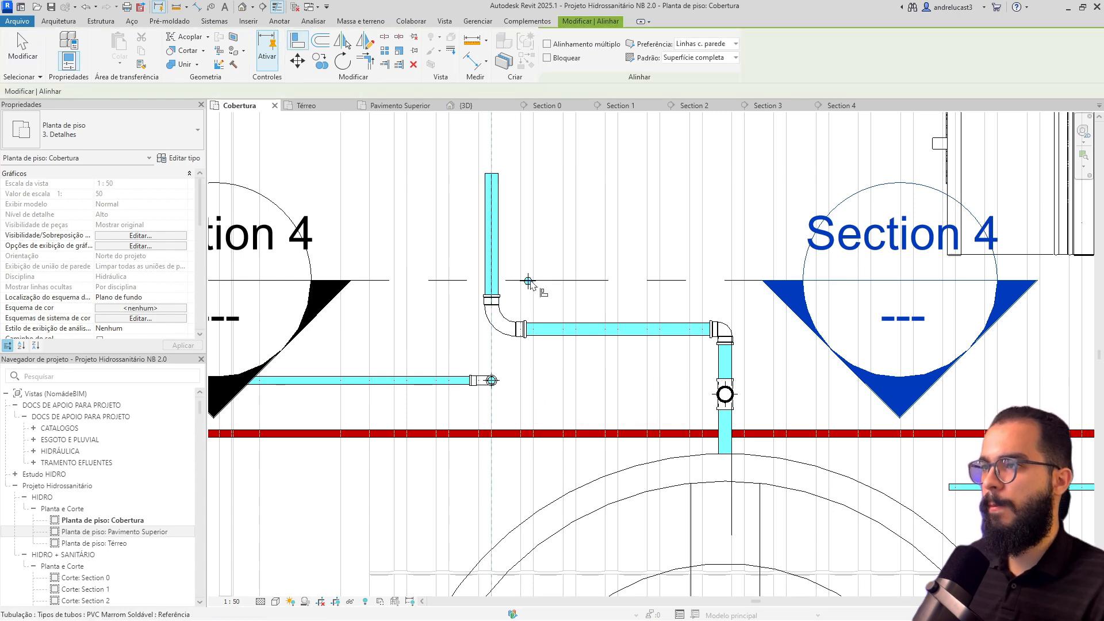
{"action": "scroll", "coordinate": [533, 294], "scroll_direction": "down", "scroll_amount": 5}
{"action": "scroll", "coordinate": [521, 388], "scroll_direction": "up", "scroll_amount": 3}
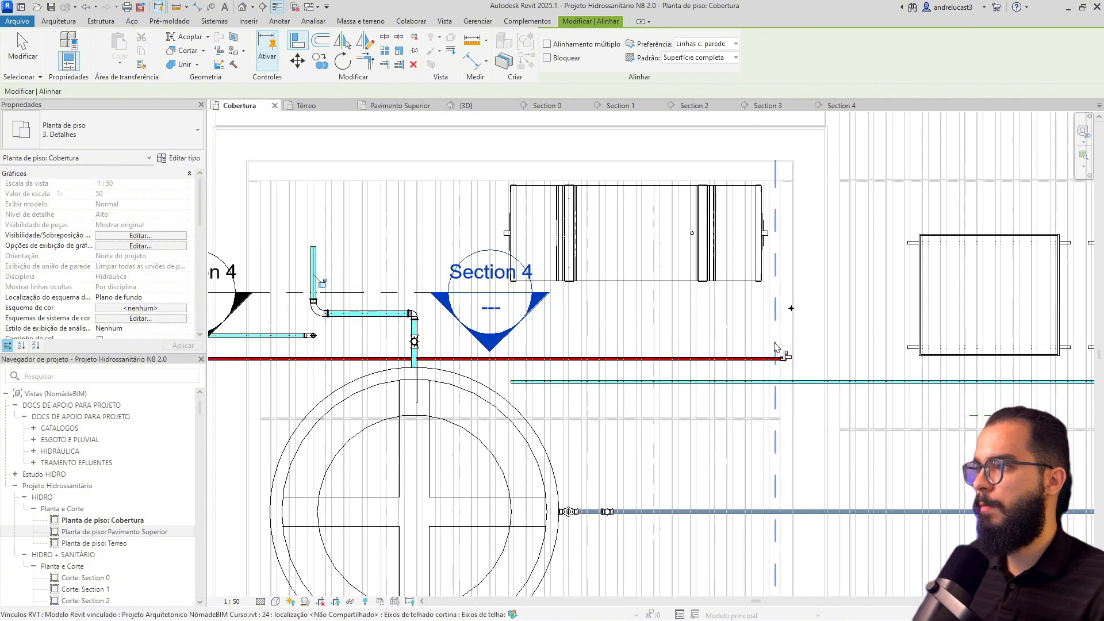
{"action": "key", "text": "Escape"}
- Add a vertical 20 mm riser at the free end of the horizontal 20 mm pipe beside the tank
{"action": "left_click", "coordinate": [512, 381]}
{"action": "right_click", "coordinate": [511, 380]}
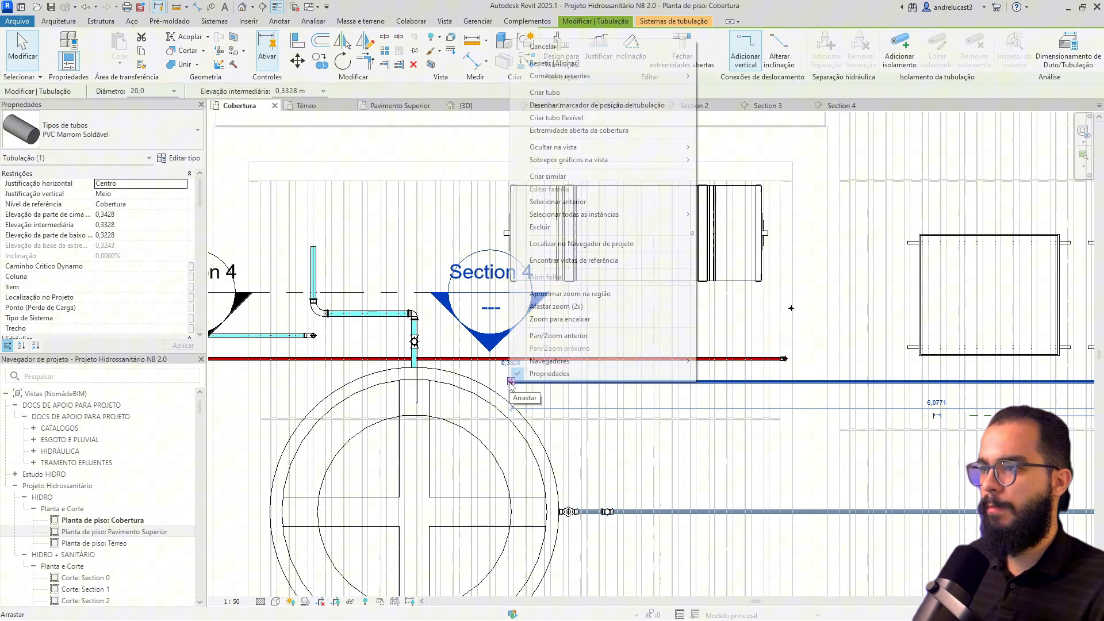
{"action": "left_click", "coordinate": [561, 94]}
{"action": "left_click", "coordinate": [313, 90]}
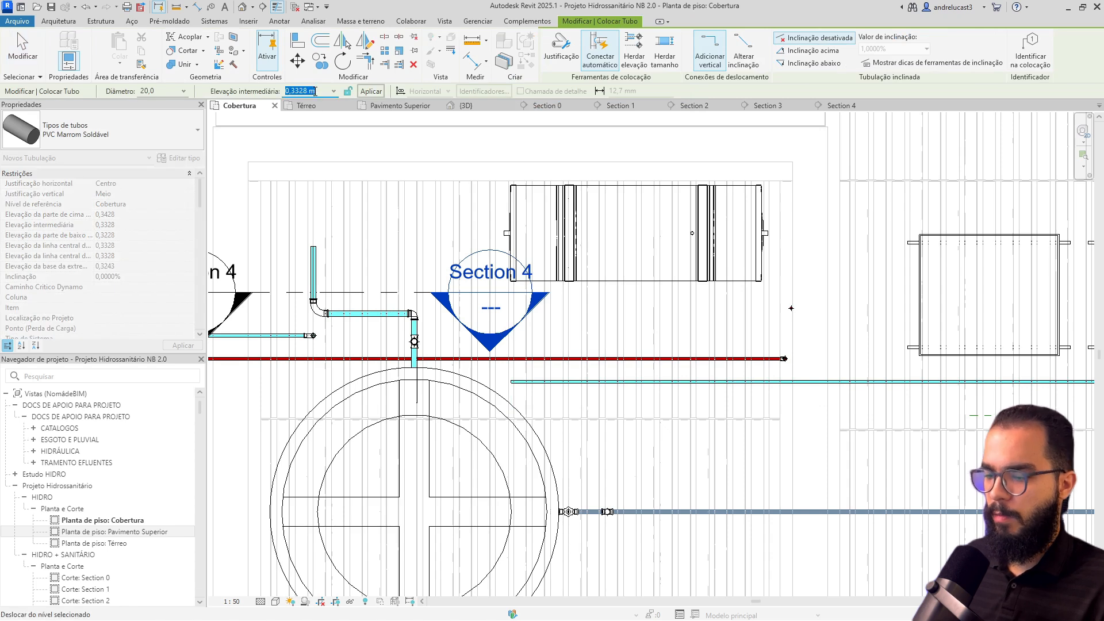
{"action": "left_click", "coordinate": [374, 97]}
{"action": "key", "text": "Escape"}
{"action": "key", "text": "Escape"}
- Align the new 20 mm riser with the centreline of the perpendicular outlet pipe, extending its horizontal pipe across the tank
{"action": "scroll", "coordinate": [450, 345], "scroll_direction": "down", "scroll_amount": 1}
{"action": "key", "text": "a"}
{"action": "key", "text": "l"}
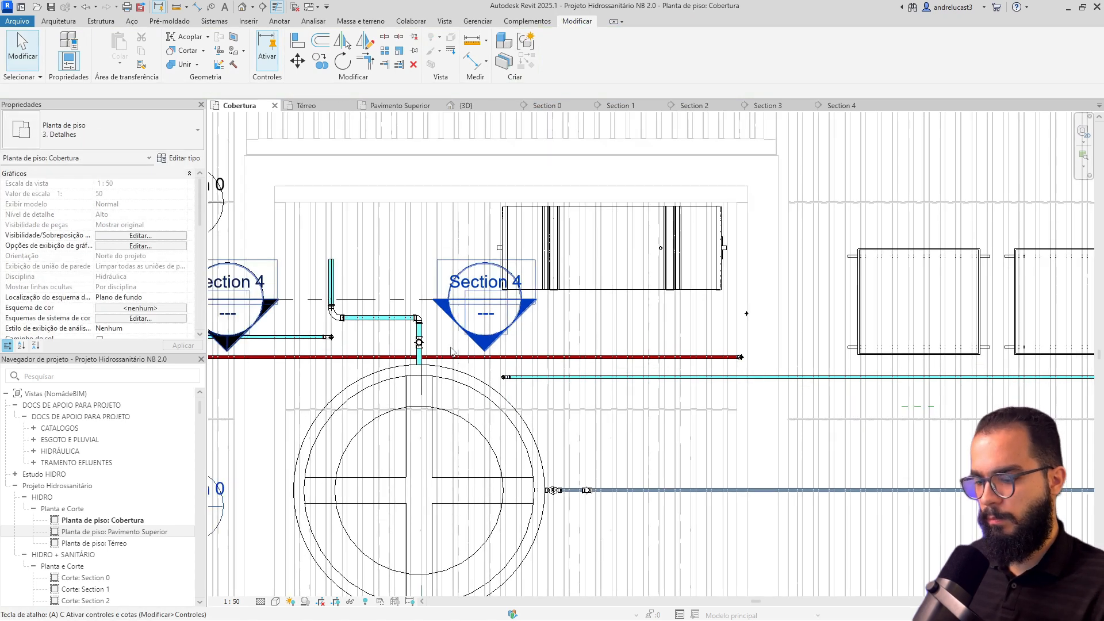
{"action": "scroll", "coordinate": [506, 384], "scroll_direction": "up", "scroll_amount": 3}
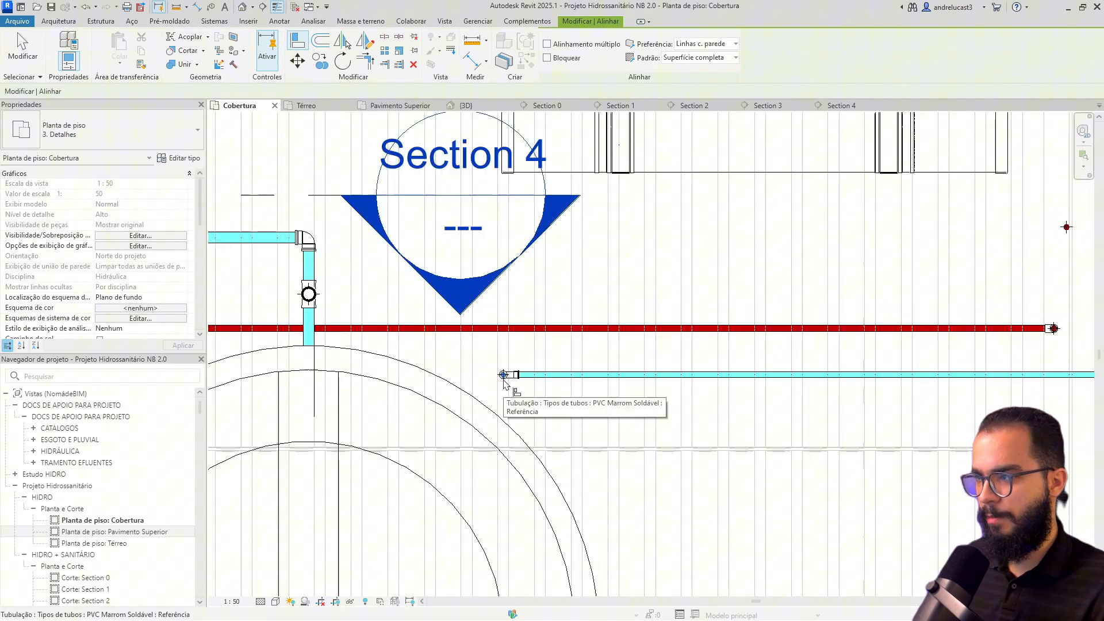
{"action": "left_click", "coordinate": [503, 377]}
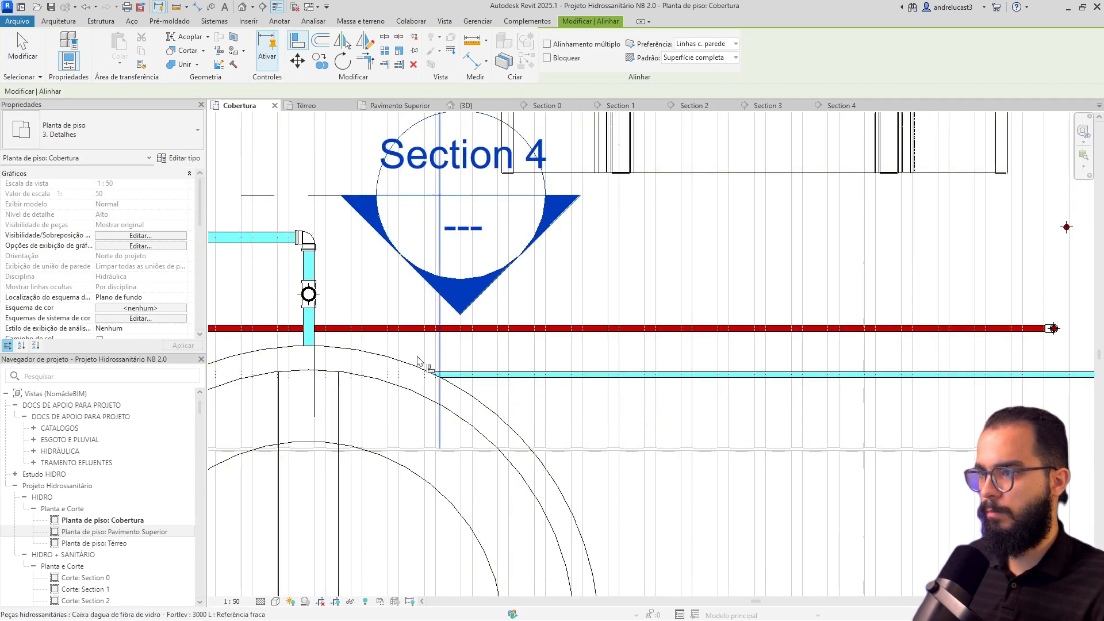
{"action": "key", "text": "Escape"}
{"action": "key", "text": "Escape"}
- Move the Section 0 line toward the tank, just past the aligned risers, and open that section view
{"action": "scroll", "coordinate": [306, 321], "scroll_direction": "down", "scroll_amount": 2}
{"action": "middle_click_drag", "start_coordinate": [306, 321], "coordinate": [562, 348]}
{"action": "left_click_drag", "start_coordinate": [296, 232], "coordinate": [480, 201]}
{"action": "right_click", "coordinate": [479, 200]}
{"action": "left_click", "coordinate": [539, 267]}
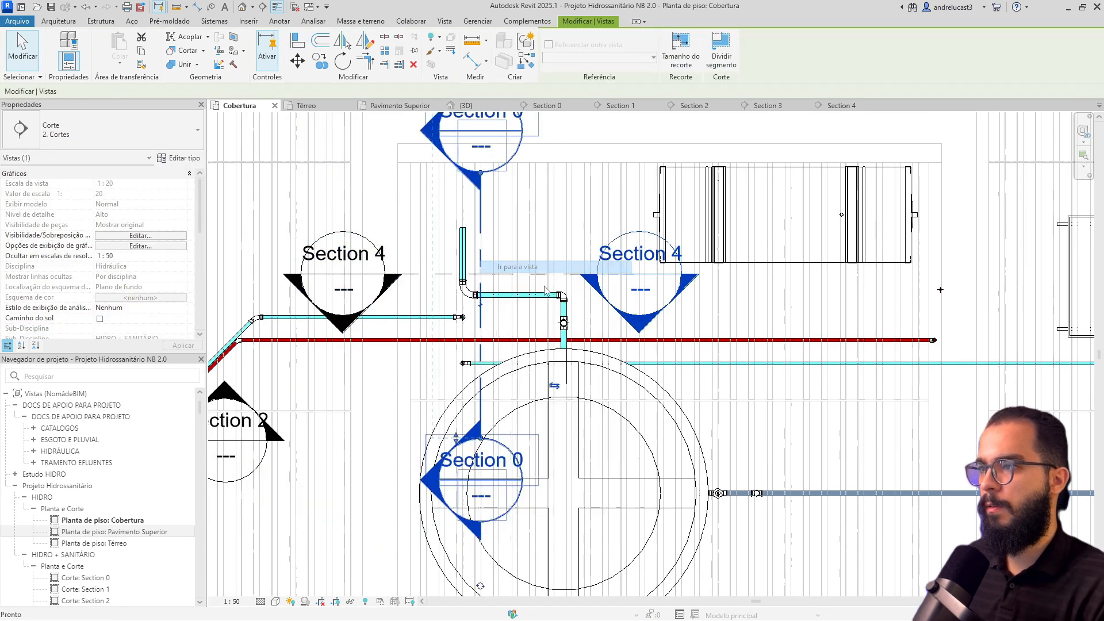
- Move the two lower 25 mm risers together with their bottom elbows up about 0.54 m, toward the outlet pipe
{"action": "scroll", "coordinate": [569, 323], "scroll_direction": "up", "scroll_amount": 2}
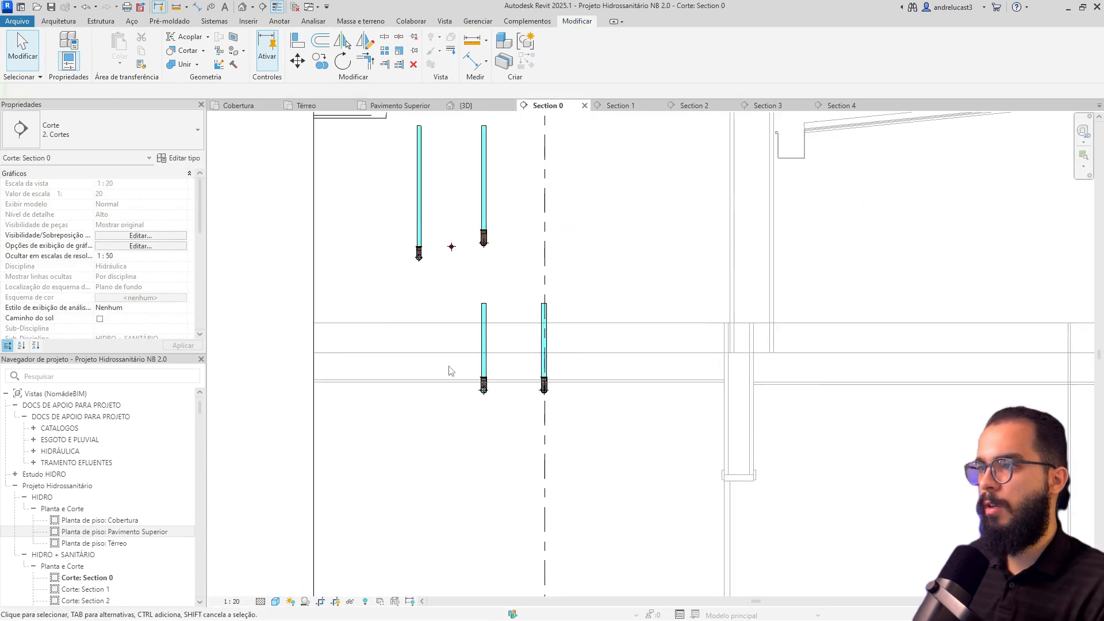
{"action": "left_click_drag", "start_coordinate": [590, 423], "coordinate": [592, 422]}
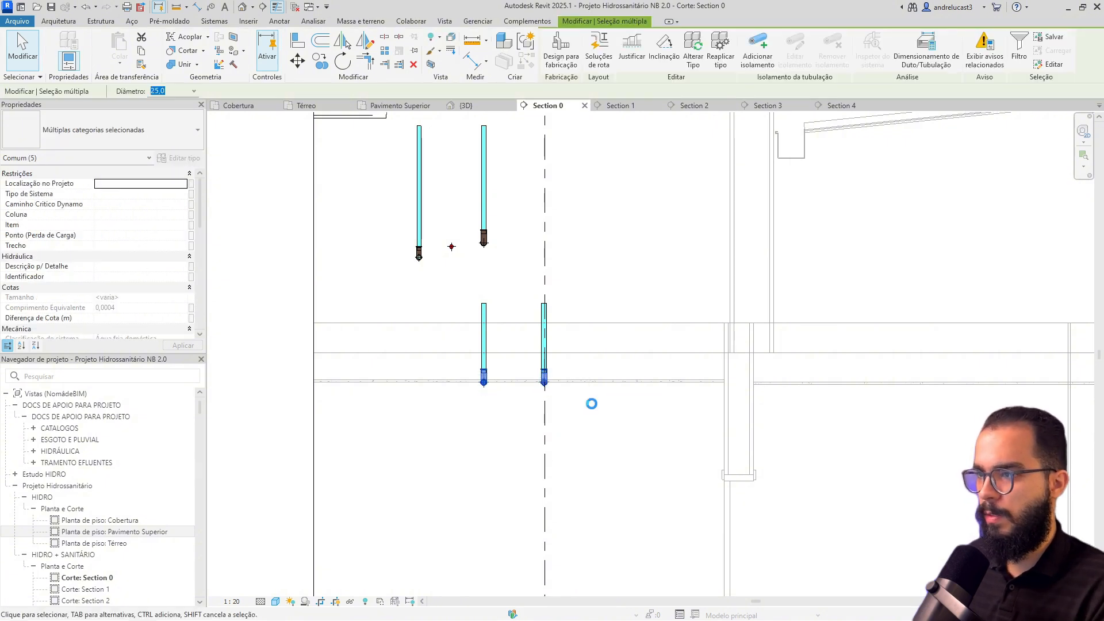
{"action": "scroll", "coordinate": [479, 310], "scroll_direction": "down", "scroll_amount": 2}
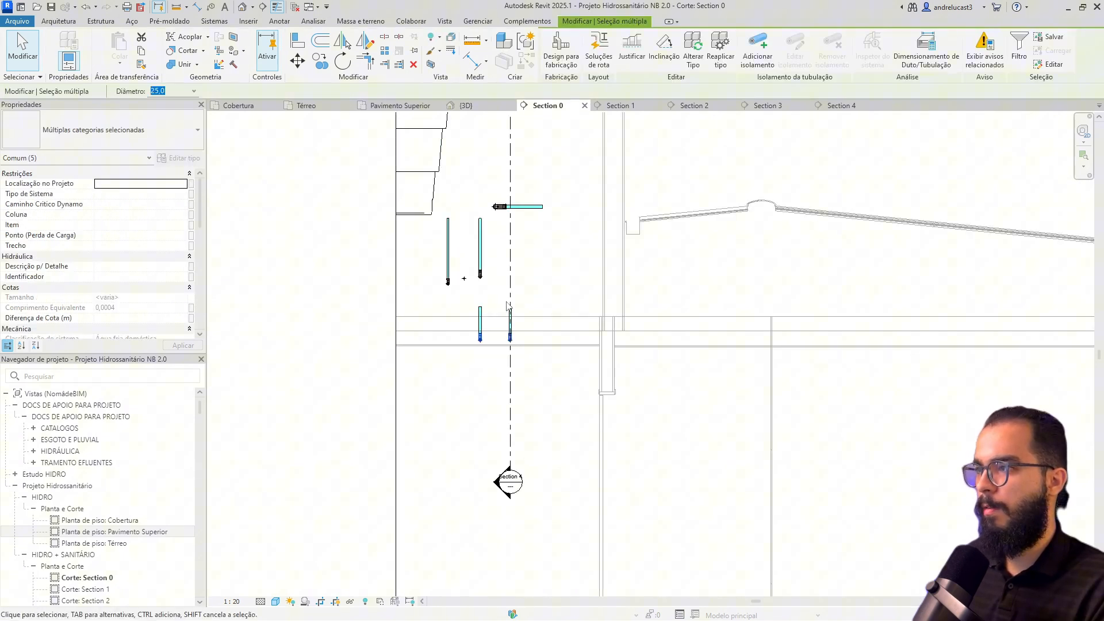
{"action": "middle_click_drag", "start_coordinate": [517, 311], "coordinate": [548, 394]}
{"action": "scroll", "coordinate": [515, 395], "scroll_direction": "up", "scroll_amount": 2}
{"action": "left_click_drag", "start_coordinate": [488, 372], "coordinate": [576, 438]}
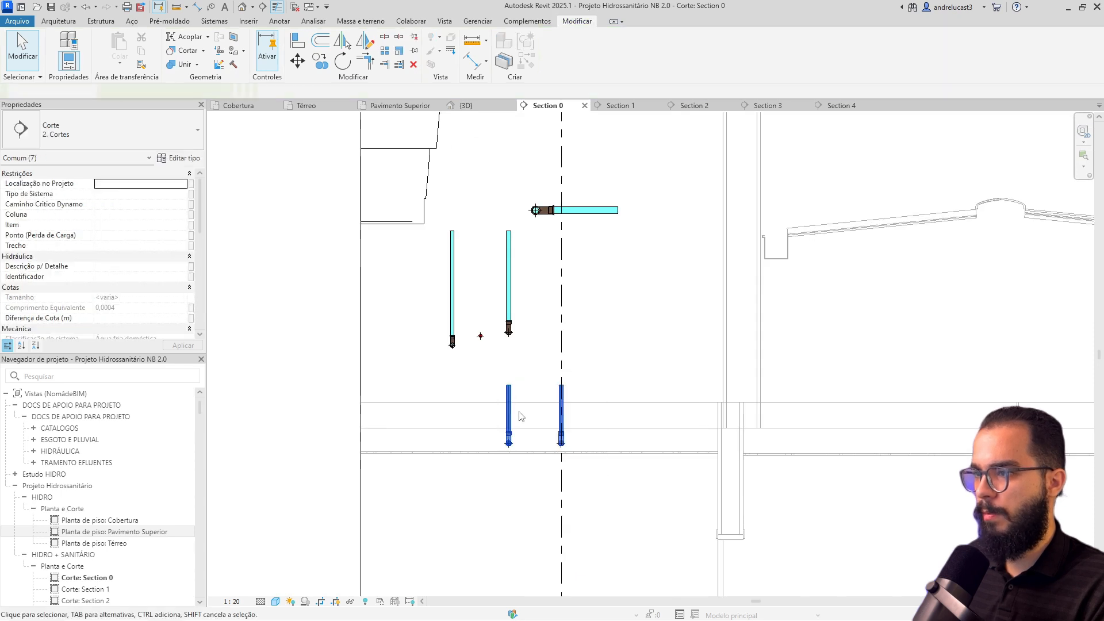
{"action": "left_click", "coordinate": [508, 444]}
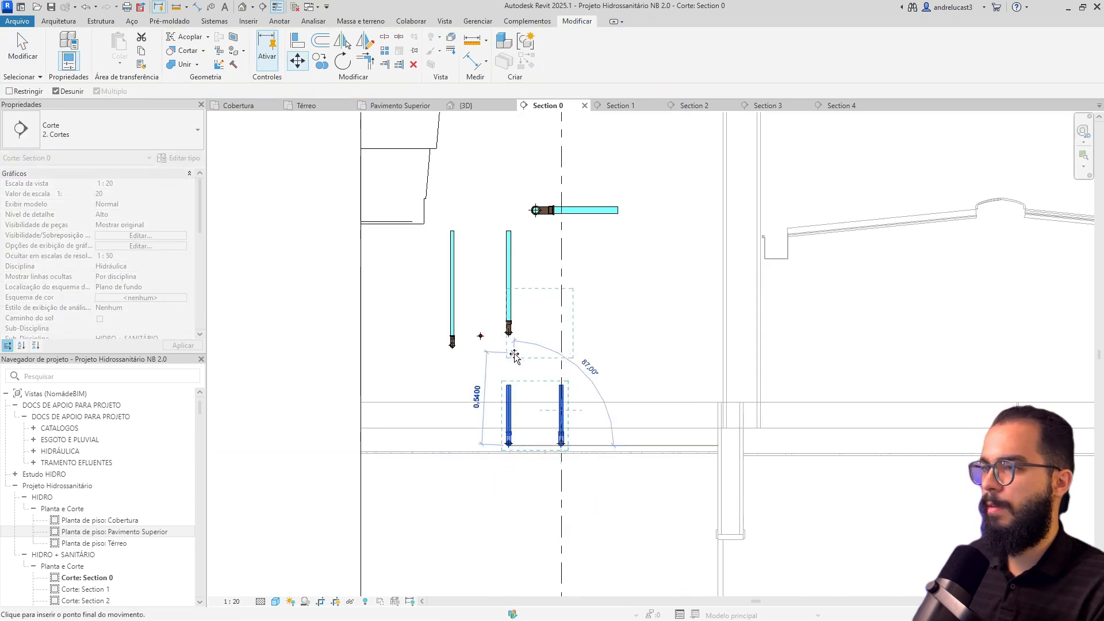
{"action": "left_click", "coordinate": [514, 353]}
- Slide the lower riser nearest the tank toward its neighbour and shift the 40 mm outlet's elbow toward the tank
{"action": "scroll", "coordinate": [509, 357], "scroll_direction": "up", "scroll_amount": 2}
{"action": "left_click", "coordinate": [543, 301]}
{"action": "left_click", "coordinate": [515, 289]}
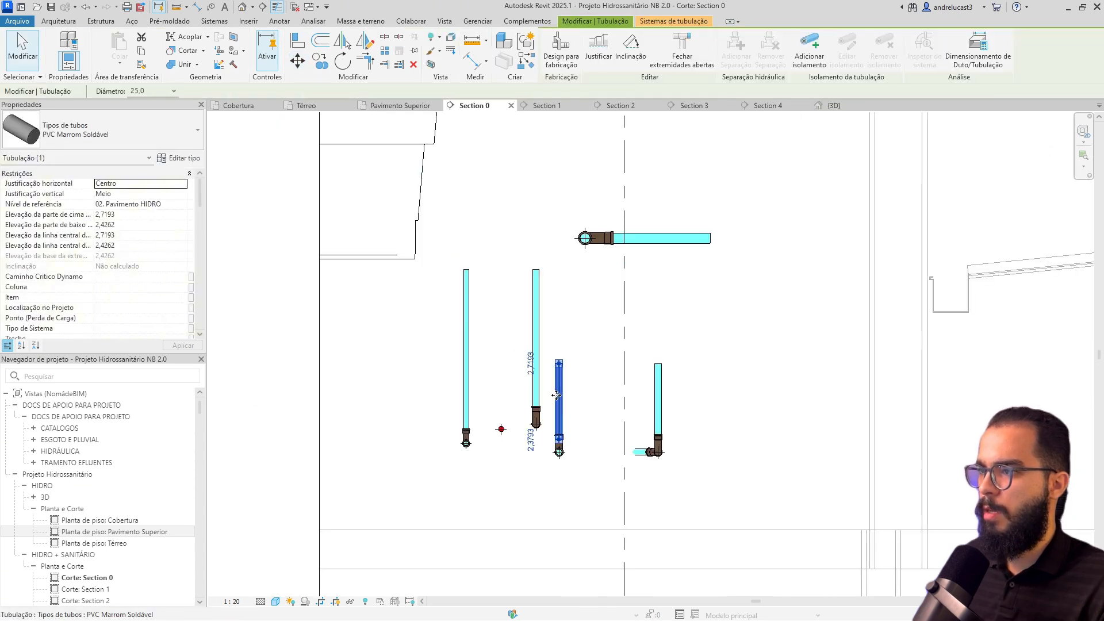
{"action": "left_click_drag", "start_coordinate": [556, 399], "coordinate": [609, 402]}
{"action": "left_click", "coordinate": [661, 238]}
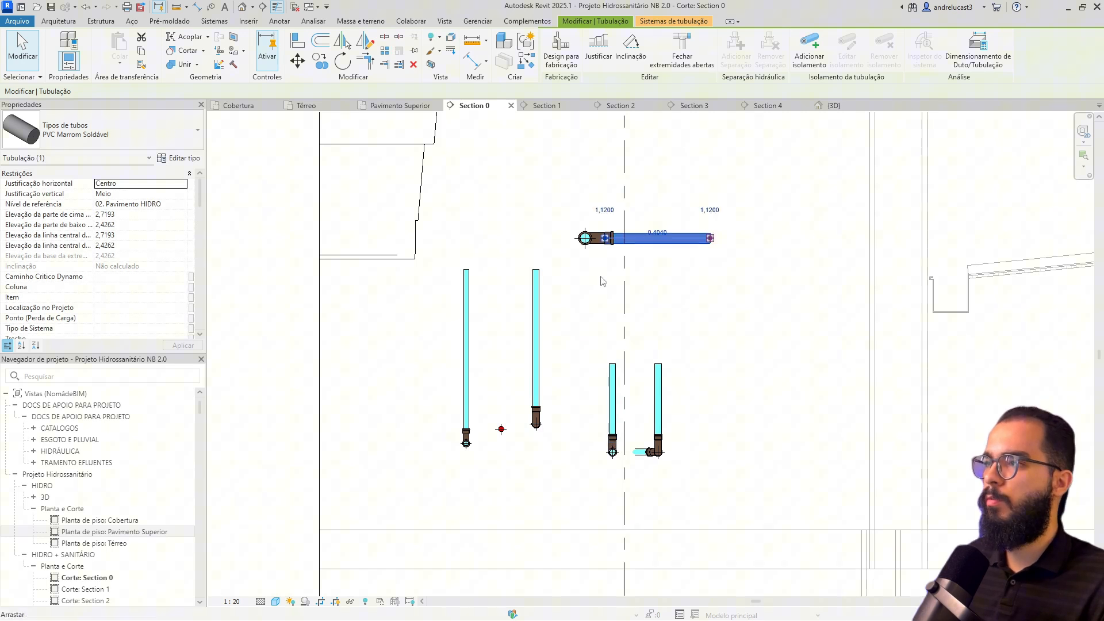
{"action": "left_click", "coordinate": [584, 238]}
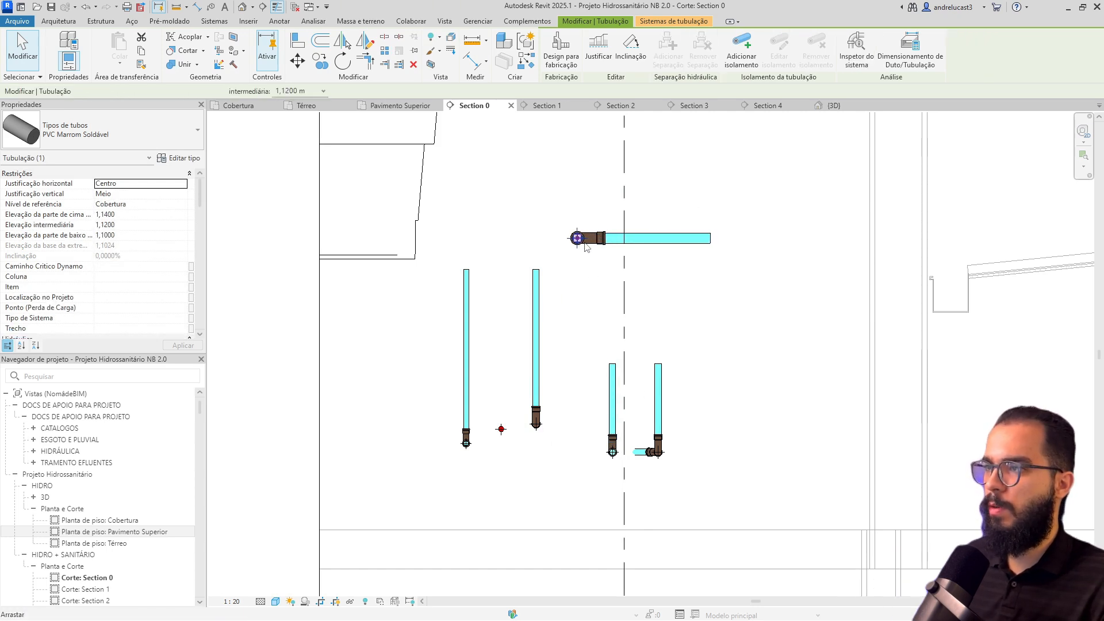
- Move the two tall risers away from the tank so they stand side by side below the outlet pipe
{"action": "left_click", "coordinate": [535, 304]}
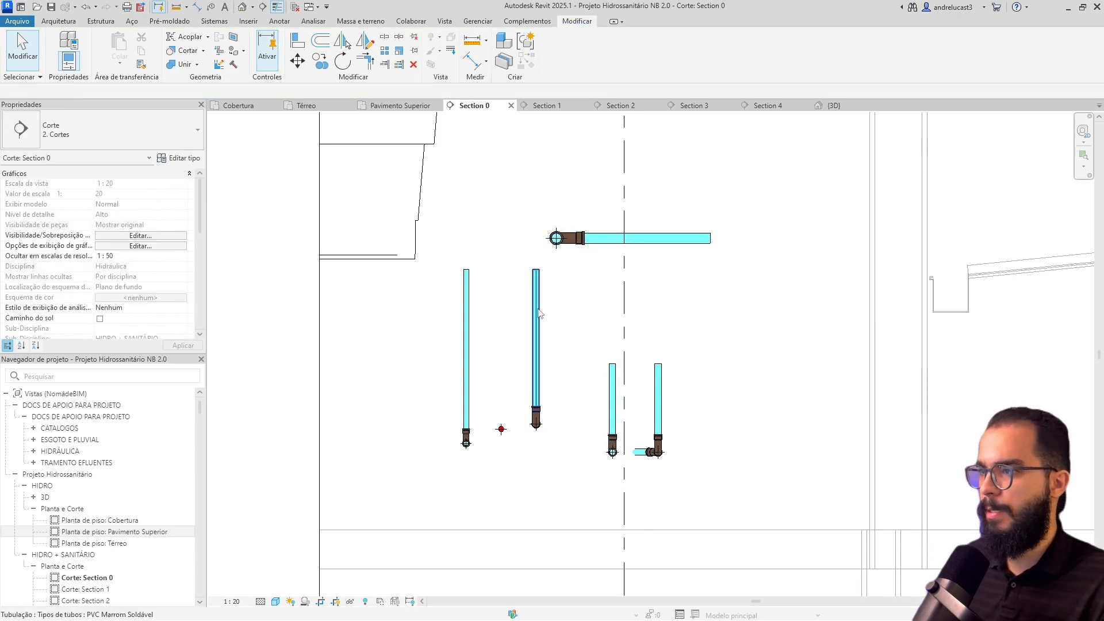
{"action": "left_click_drag", "start_coordinate": [535, 305], "coordinate": [594, 305]}
{"action": "left_click", "coordinate": [465, 327]}
{"action": "left_click_drag", "start_coordinate": [466, 328], "coordinate": [580, 326]}
- Shift both short 25 mm risers farther from the tank, placing them beyond the Section 4 line
{"action": "scroll", "coordinate": [638, 384], "scroll_direction": "up", "scroll_amount": 2}
{"action": "left_click", "coordinate": [638, 384]}
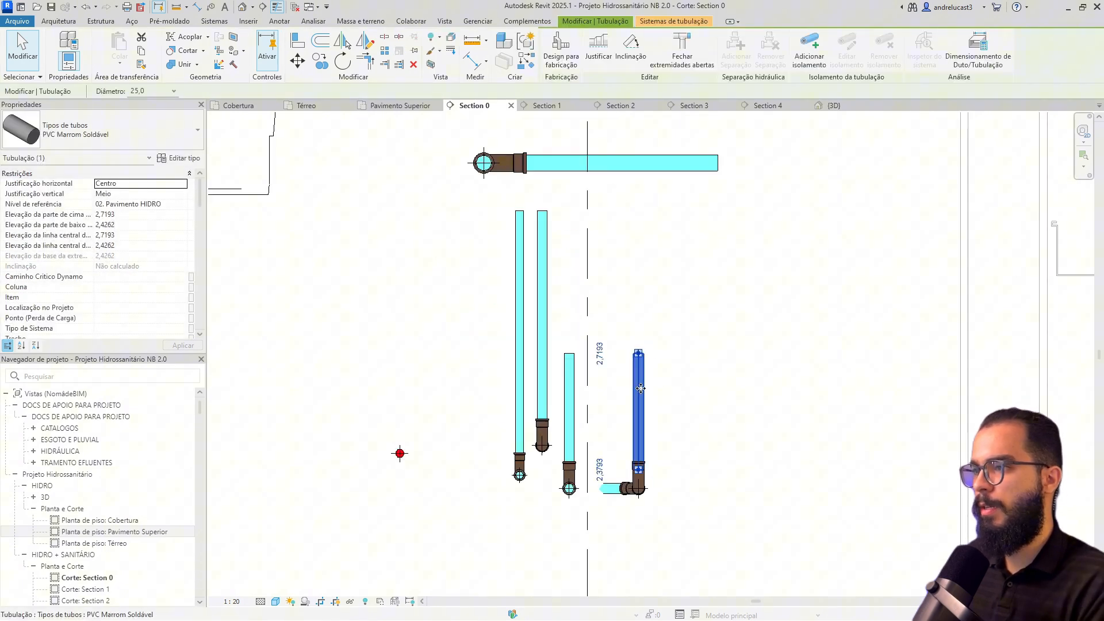
{"action": "left_click_drag", "start_coordinate": [639, 385], "coordinate": [688, 386]}
{"action": "key", "text": "Escape"}
{"action": "left_click", "coordinate": [644, 419]}
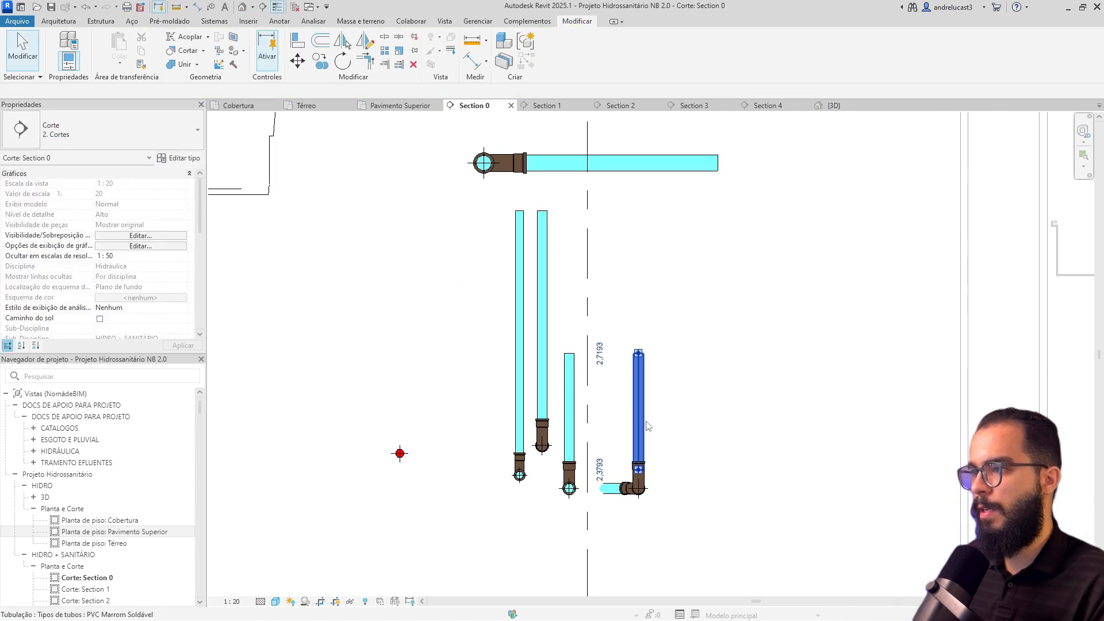
{"action": "key", "text": "Right"}
{"action": "key", "text": "Right"}
{"action": "key", "text": "Right"}
{"action": "key", "text": "Right"}
{"action": "key", "text": "Right"}
{"action": "key", "text": "Right"}
{"action": "key", "text": "Right"}
{"action": "left_click", "coordinate": [574, 396]}
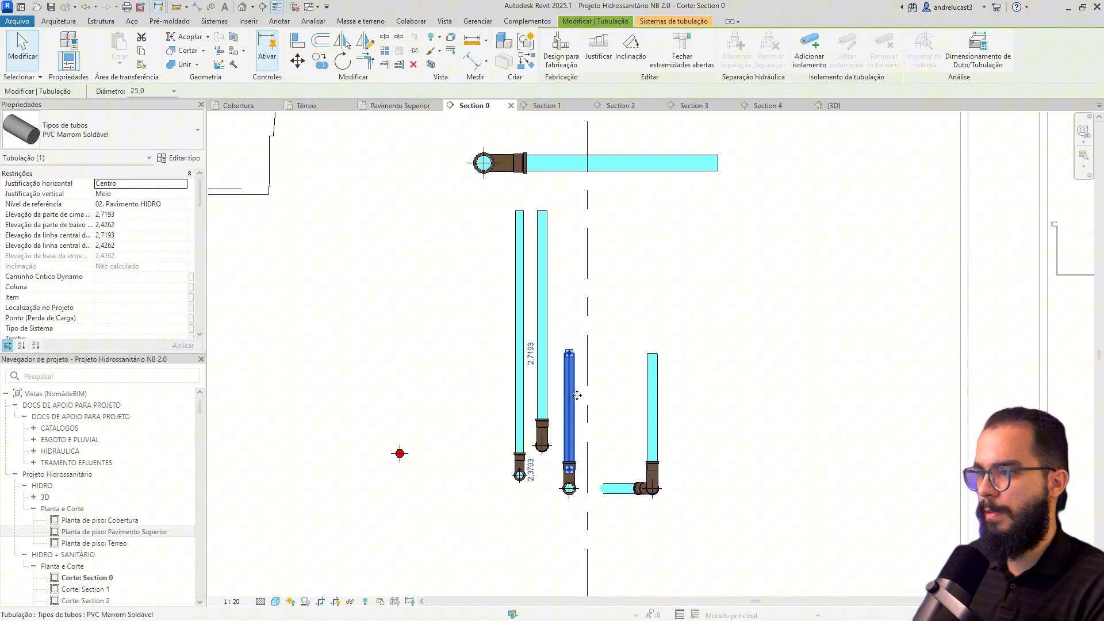
{"action": "left_click_drag", "start_coordinate": [574, 395], "coordinate": [617, 397]}
- Raise the perpendicular pipe at the foot of the inner short riser above the neighbouring horizontal pipe
{"action": "left_click", "coordinate": [595, 477]}
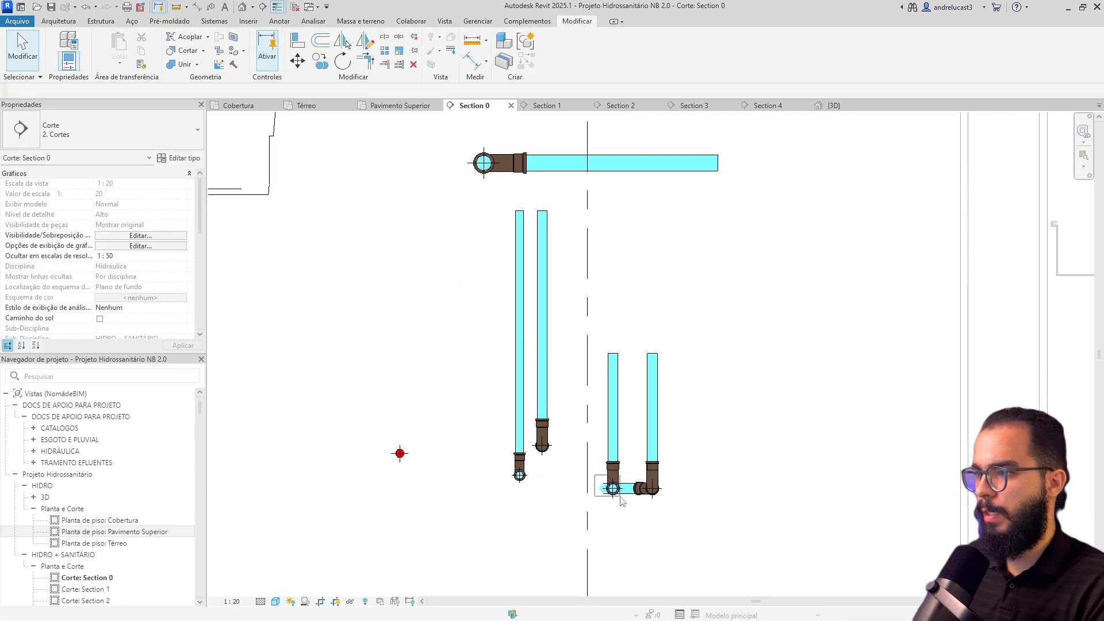
{"action": "left_click_drag", "start_coordinate": [621, 500], "coordinate": [626, 503]}
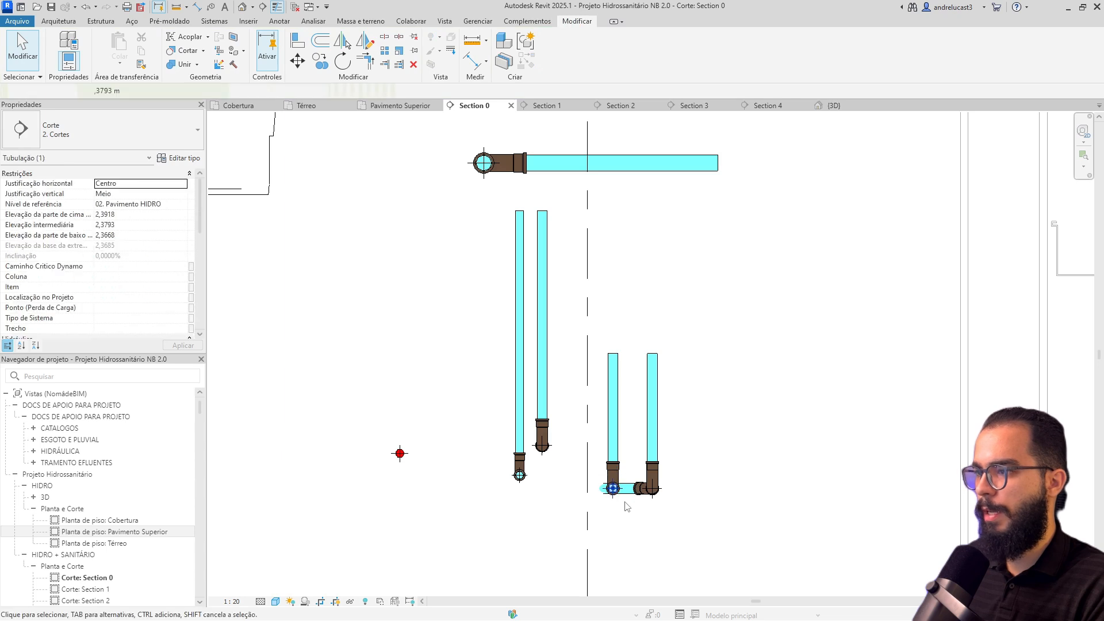
{"action": "left_click", "coordinate": [589, 475]}
- Bring the two tall risers closer to the short ones, keeping the 20 mm riser spaced on the tank side of the Section 4 line
{"action": "left_click_drag", "start_coordinate": [542, 276], "coordinate": [595, 279]}
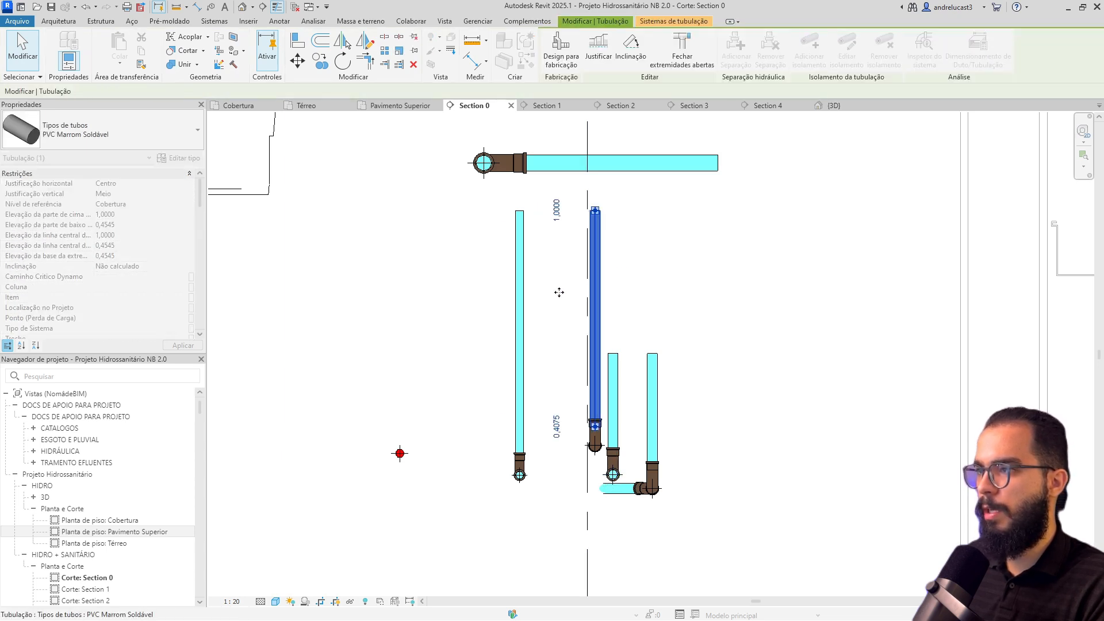
{"action": "left_click_drag", "start_coordinate": [522, 289], "coordinate": [563, 292]}
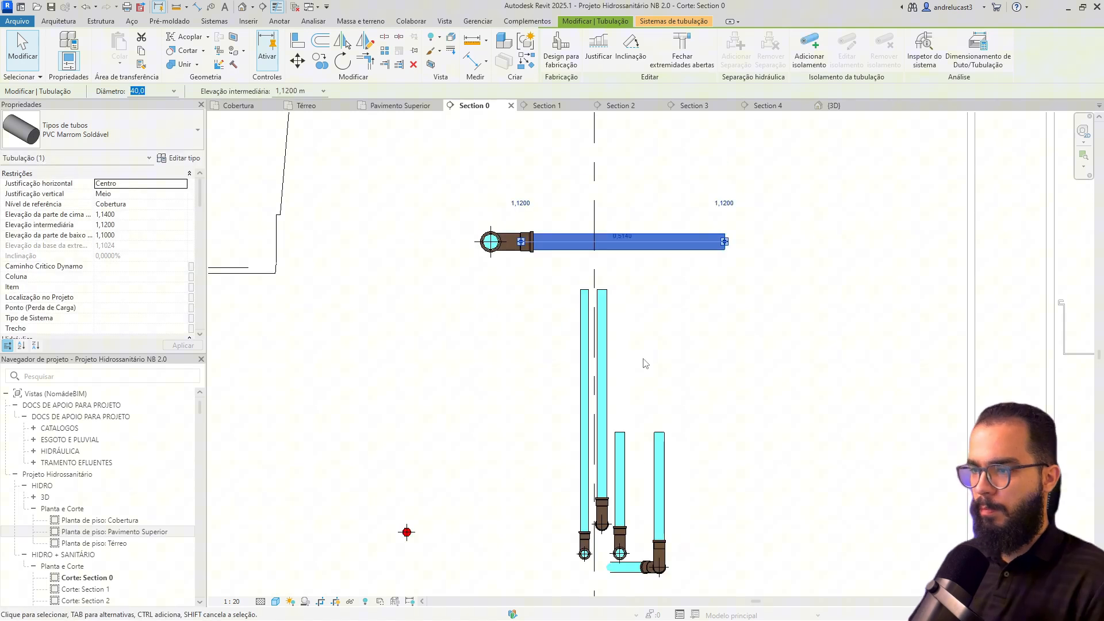
{"action": "left_click", "coordinate": [584, 397]}
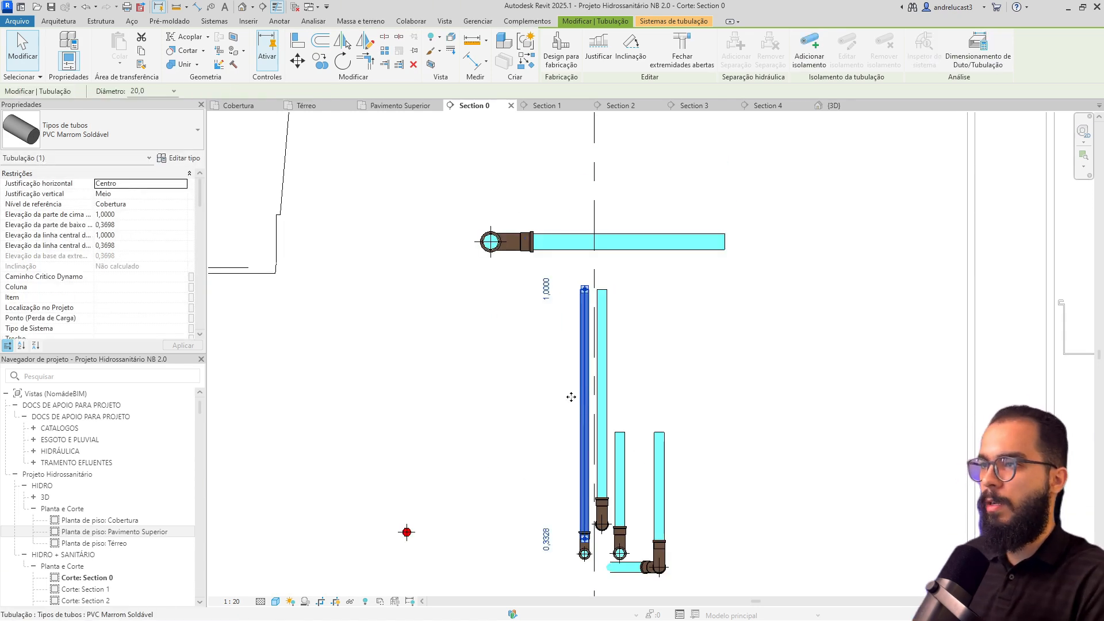
{"action": "left_click_drag", "start_coordinate": [584, 397], "coordinate": [561, 397]}
- Nudge the two short risers slightly farther from the tank to even out the gaps between the four risers
{"action": "left_click", "coordinate": [646, 385]}
{"action": "left_click", "coordinate": [659, 463]}
{"action": "key", "text": "Right"}
{"action": "key", "text": "Right"}
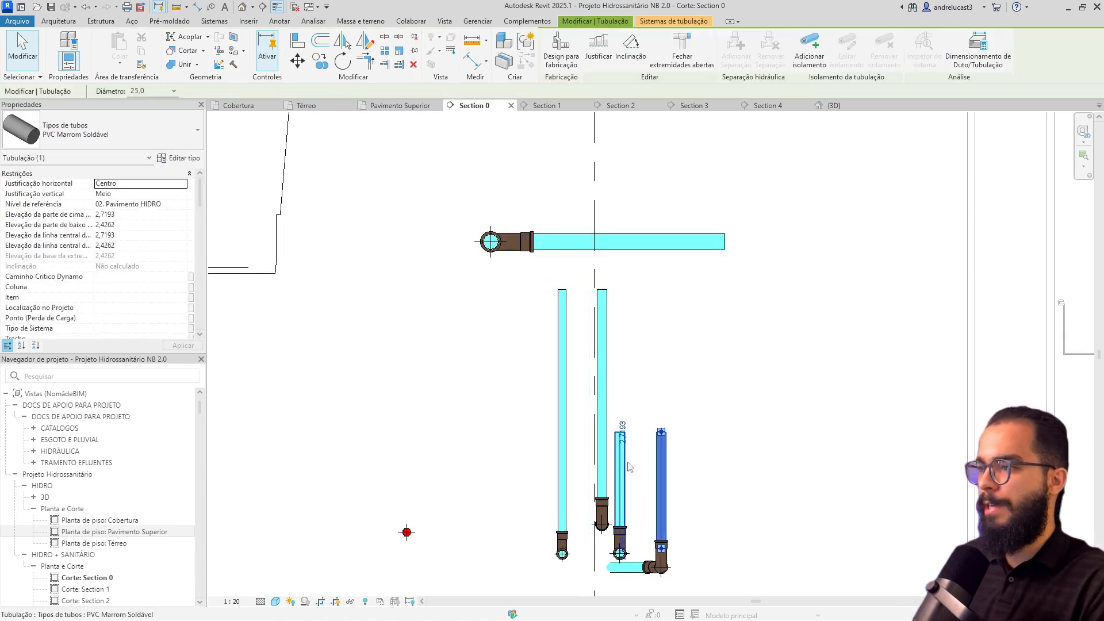
{"action": "left_click", "coordinate": [622, 464]}
{"action": "key", "text": "Right"}
{"action": "key", "text": "Right"}
{"action": "key", "text": "Right"}
{"action": "key", "text": "Right"}
{"action": "key", "text": "Right"}
- Isolate the 40 mm outlet run in a 3D view with a selection box and examine its open end above the risers
{"action": "left_click", "coordinate": [638, 251]}
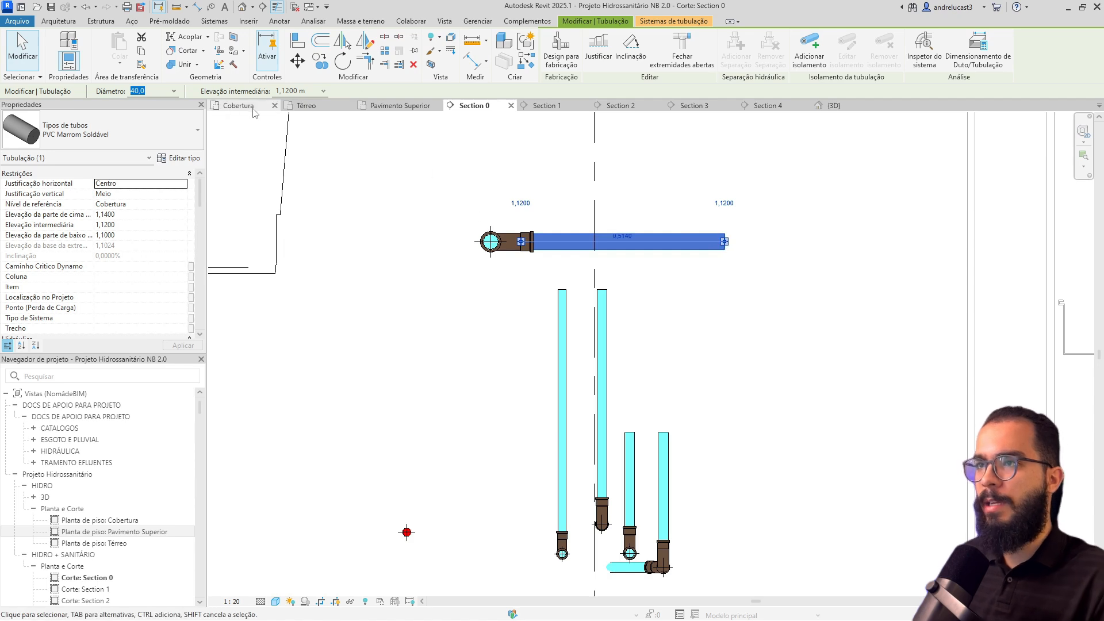
{"action": "left_click", "coordinate": [858, 108]}
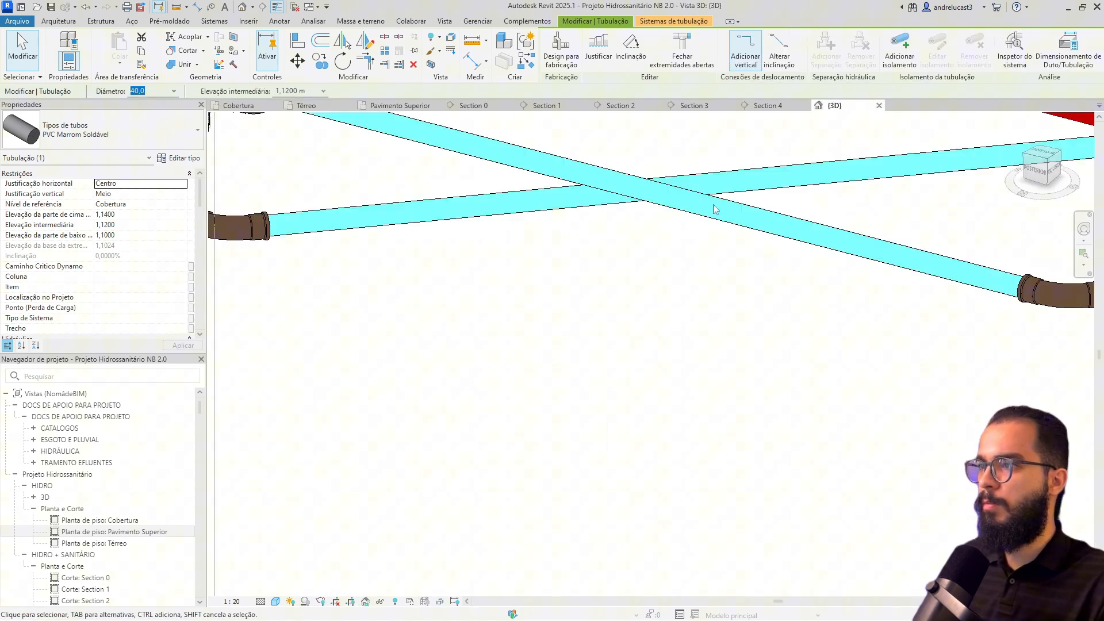
{"action": "left_click", "coordinate": [879, 106]}
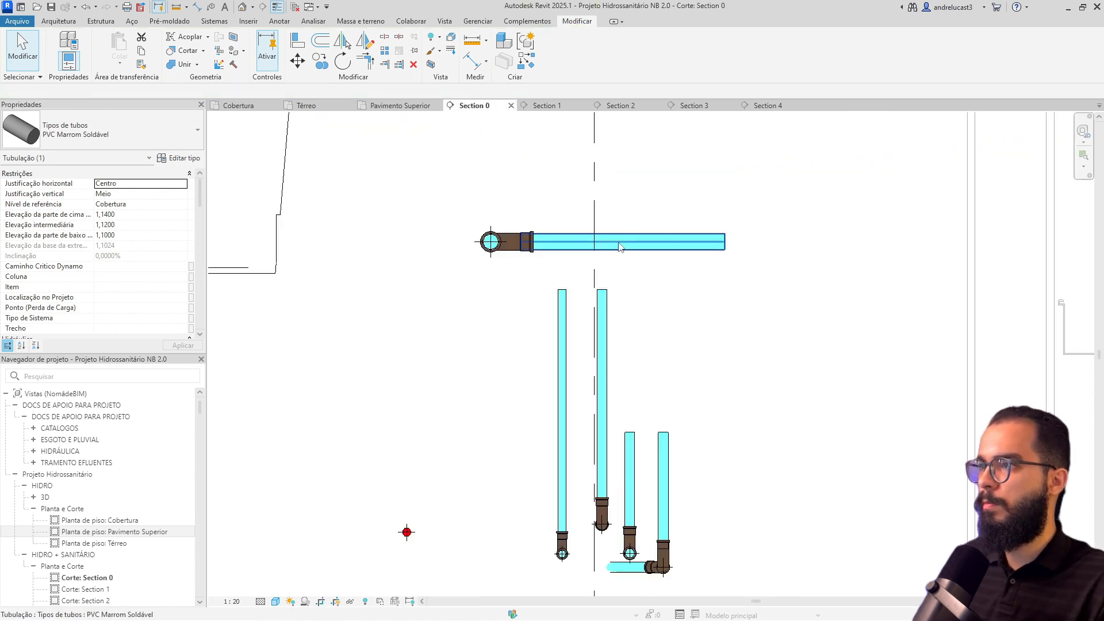
{"action": "left_click", "coordinate": [562, 249]}
{"action": "left_click", "coordinate": [430, 65]}
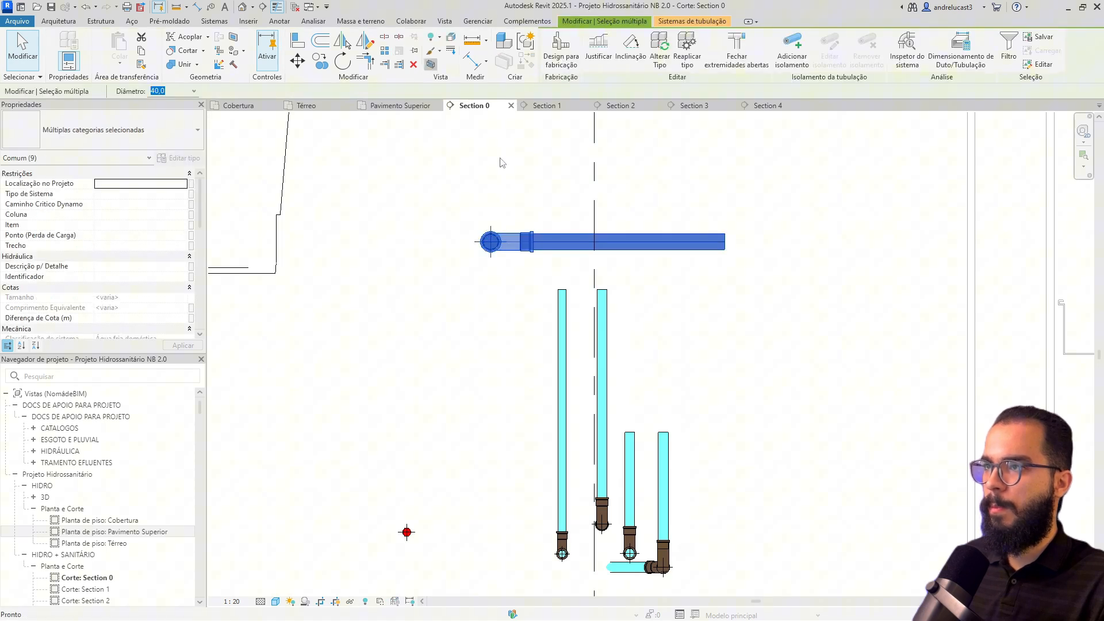
{"action": "left_click", "coordinate": [582, 309]}
{"action": "scroll", "coordinate": [779, 369], "scroll_direction": "up", "scroll_amount": 5}
{"action": "middle_click_drag", "start_coordinate": [774, 367], "coordinate": [683, 310], "text": "shift"}
{"action": "middle_click_drag", "start_coordinate": [682, 309], "coordinate": [682, 426]}
{"action": "mouse_move", "coordinate": [683, 425]}
{"action": "middle_mouse_down", "text": "shift"}
{"action": "mouse_move", "coordinate": [646, 453]}
{"action": "mouse_move", "coordinate": [674, 444]}
{"action": "middle_mouse_up", "text": "shift"}
{"action": "middle_click_drag", "start_coordinate": [460, 409], "coordinate": [829, 465]}
{"action": "left_click", "coordinate": [755, 465]}
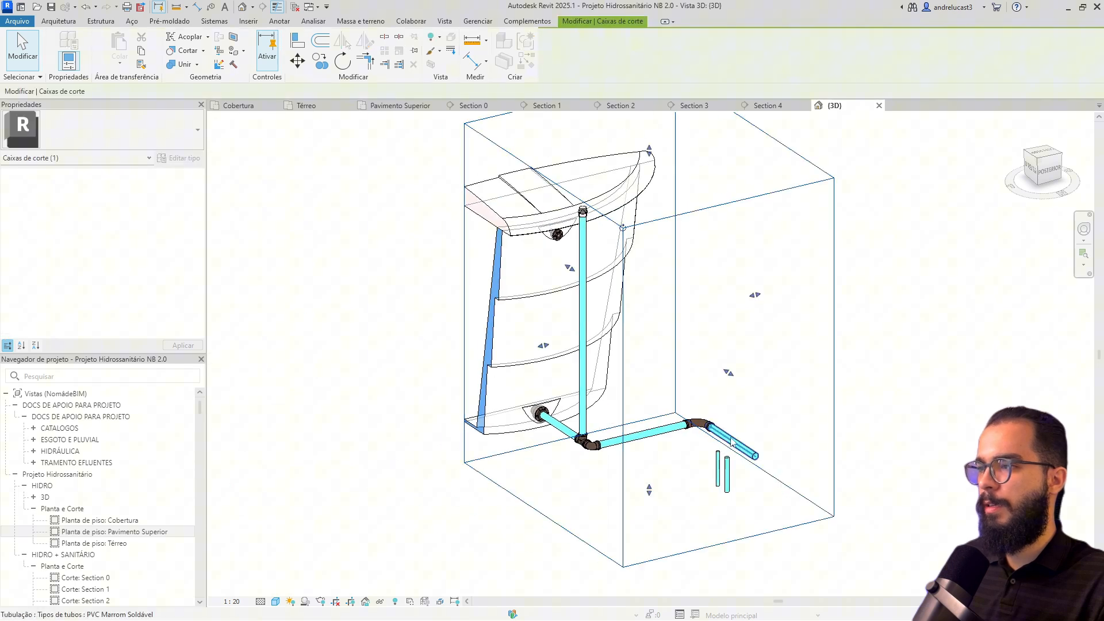
{"action": "left_click", "coordinate": [739, 445]}
- Extend the outermost short riser upward with 25 mm pipe and turn it horizontally toward the tank with an elbow below the outlet
{"action": "left_click", "coordinate": [566, 429]}
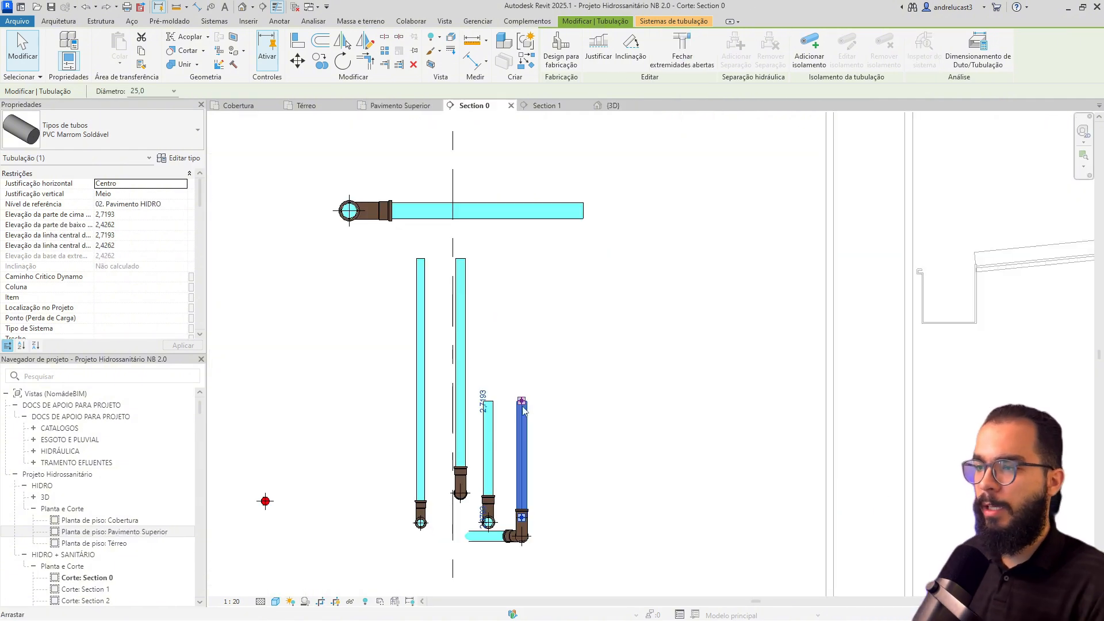
{"action": "right_click", "coordinate": [522, 407]}
{"action": "left_click", "coordinate": [554, 117]}
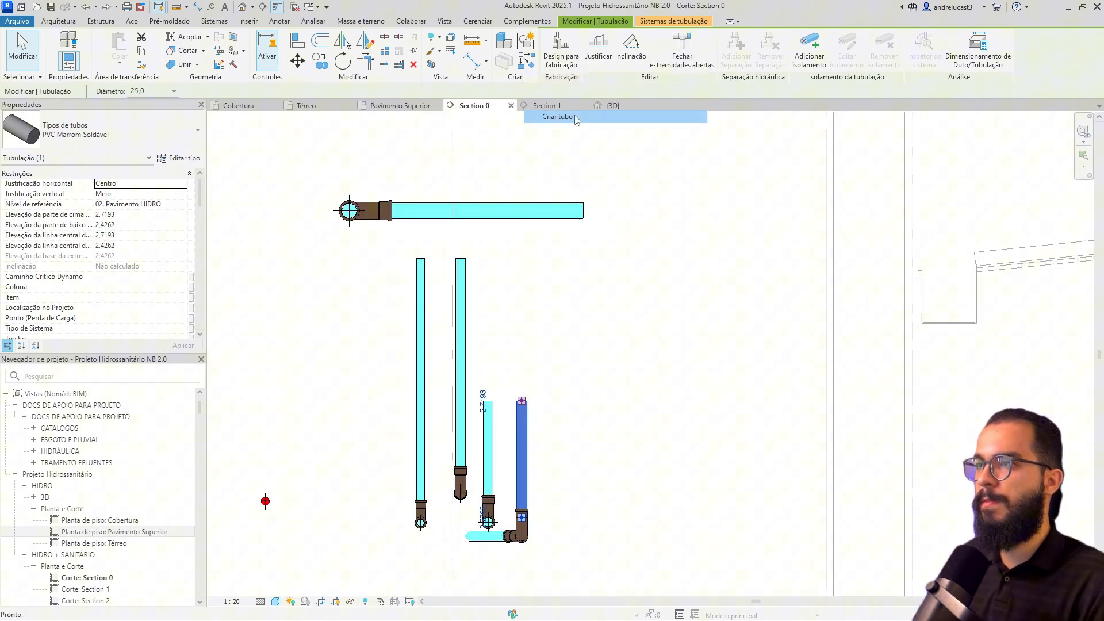
{"action": "left_click", "coordinate": [522, 289]}
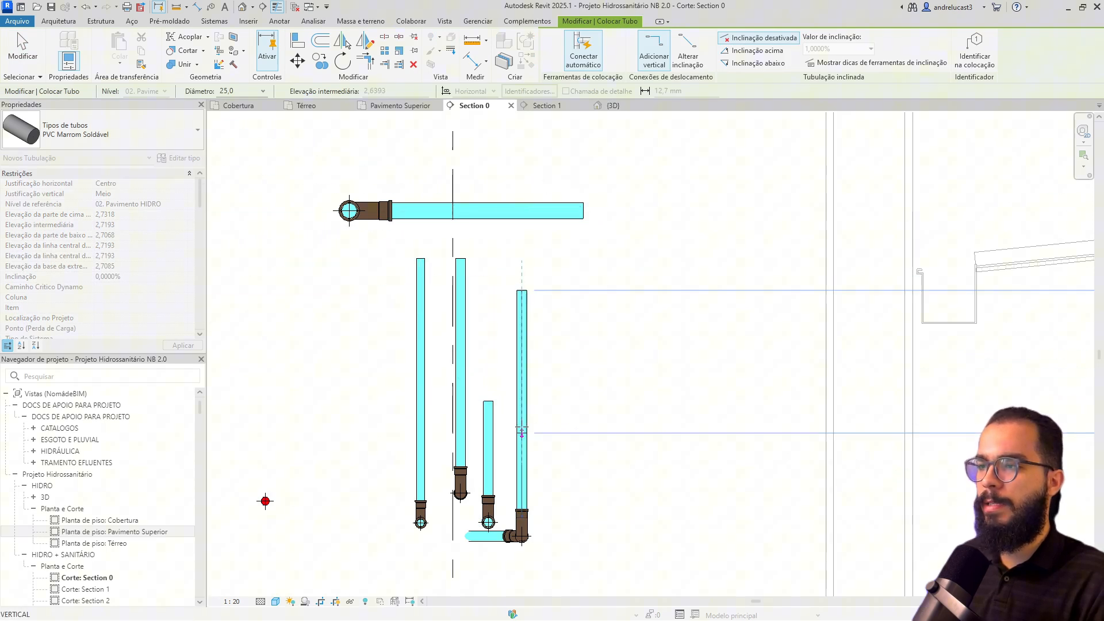
{"action": "middle_click_drag", "start_coordinate": [521, 448], "coordinate": [556, 435]}
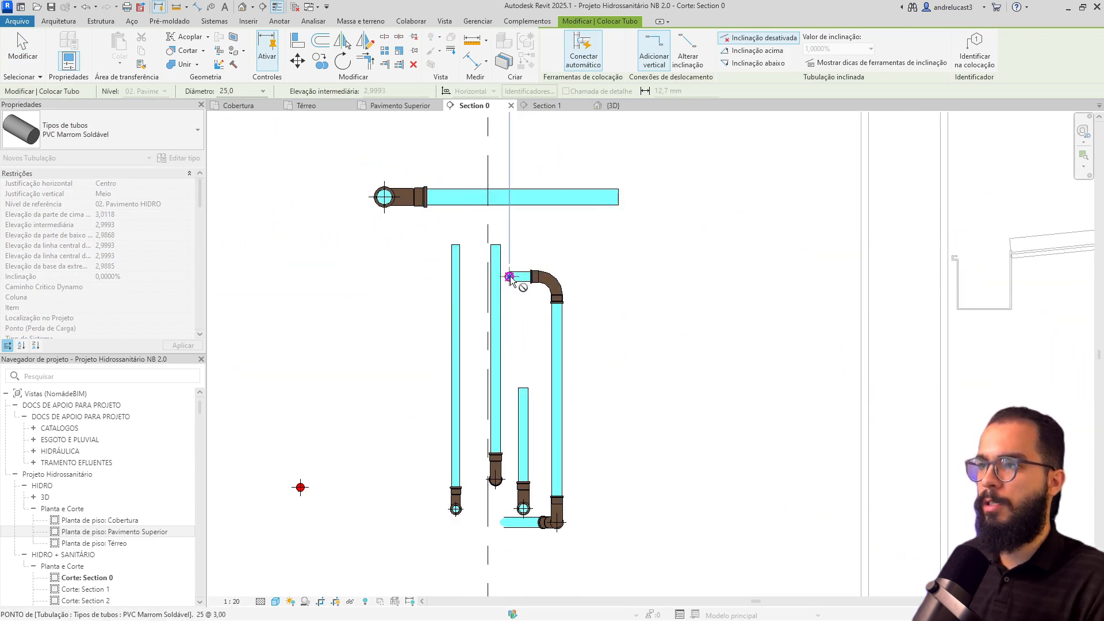
{"action": "key", "text": "Escape"}
{"action": "key", "text": "Escape"}
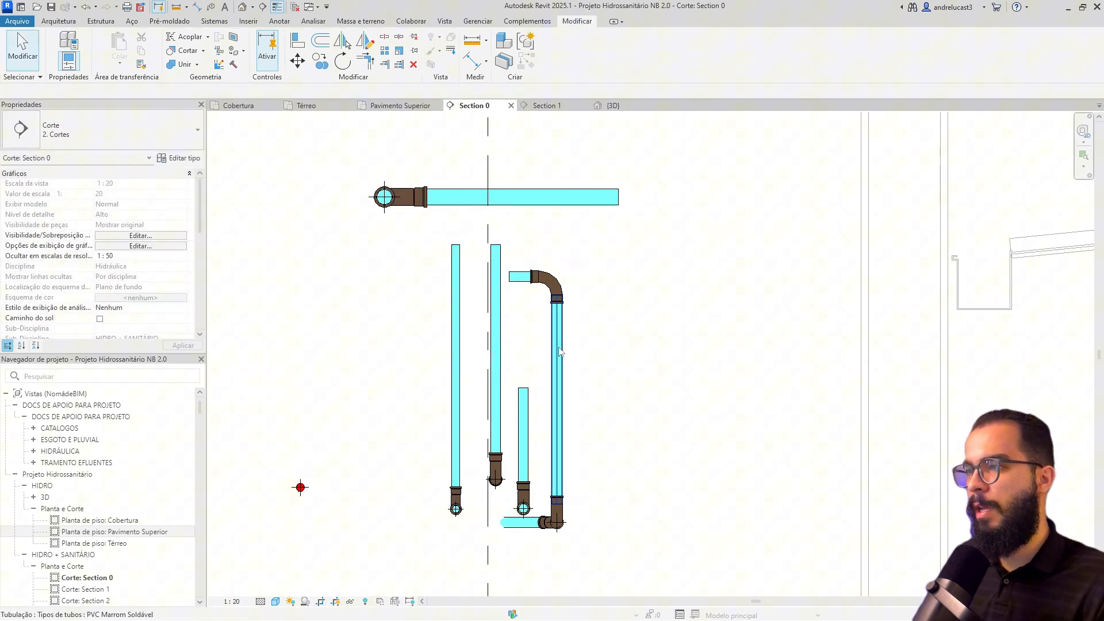
{"action": "left_click", "coordinate": [557, 349]}
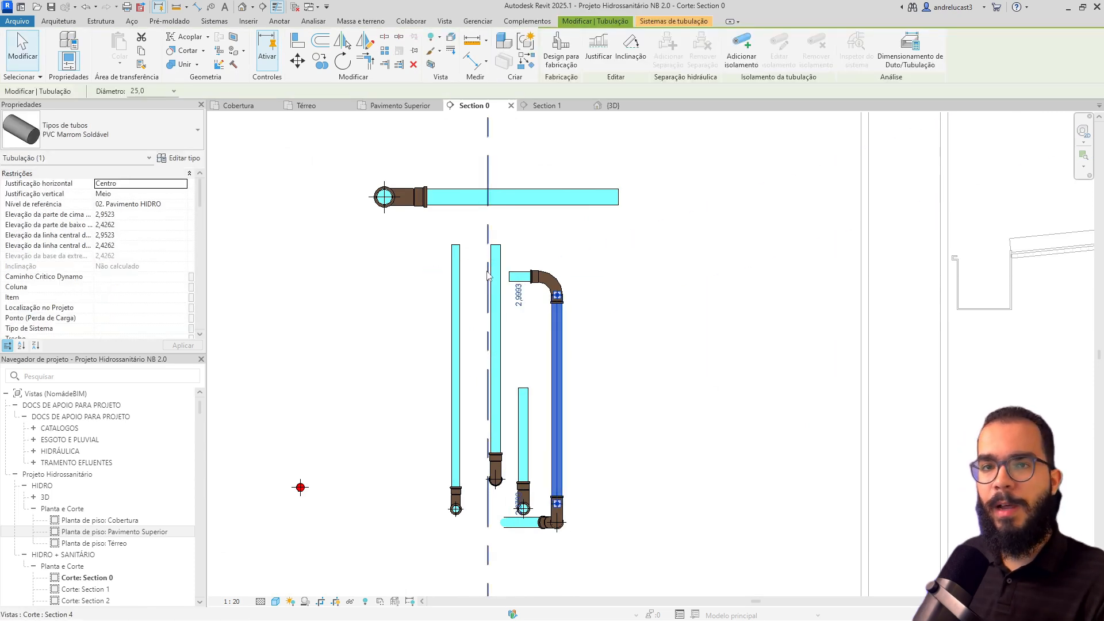
{"action": "key", "text": "Escape"}
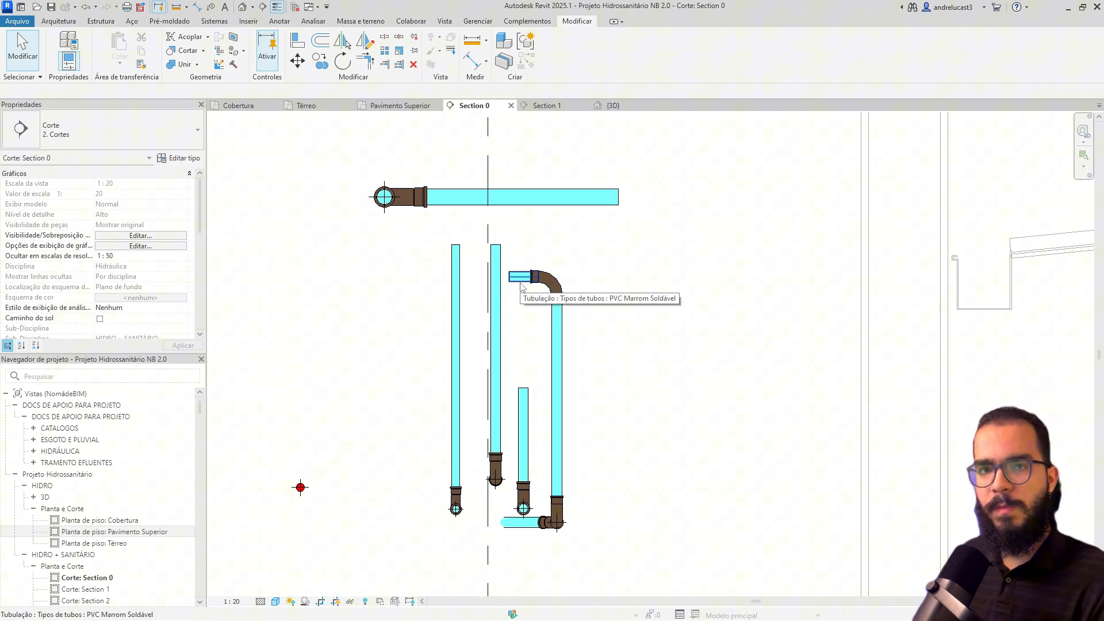
- Nudge the three unconnected risers together toward the tank, clear of the new elbow and its horizontal stub
{"action": "left_click", "coordinate": [522, 432]}
{"action": "left_click", "coordinate": [496, 409]}
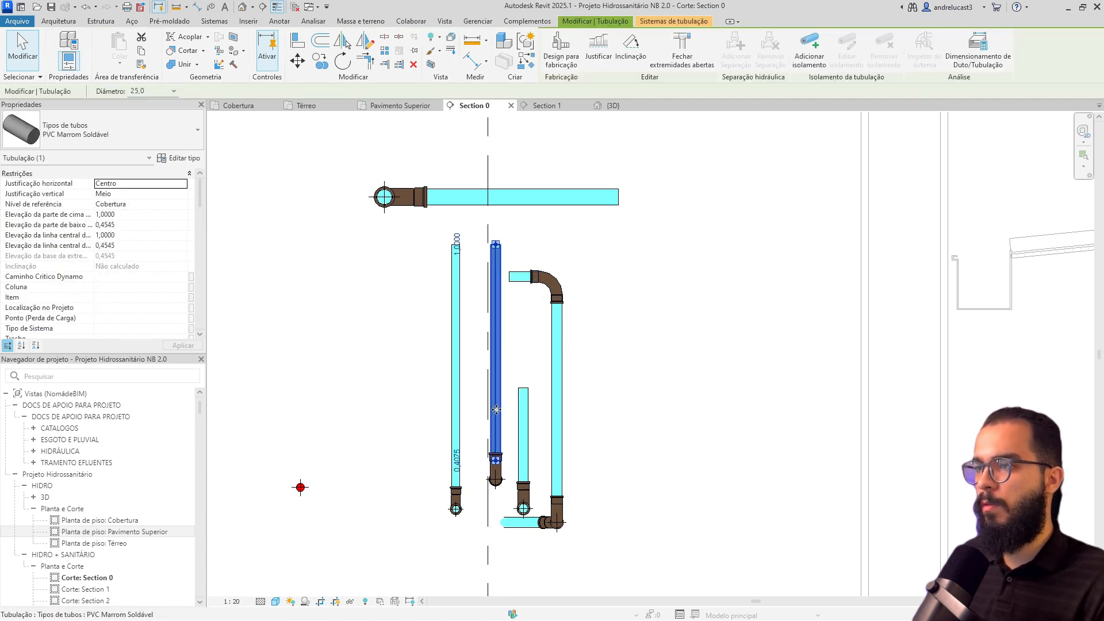
{"action": "left_click", "coordinate": [522, 409], "text": "ctrl"}
{"action": "left_click", "coordinate": [455, 382], "text": "ctrl"}
{"action": "key", "text": "Left"}
{"action": "key", "text": "Left"}
{"action": "key", "text": "Left"}
{"action": "key", "text": "Left"}
{"action": "key", "text": "Left"}
{"action": "key", "text": "Left"}
{"action": "key", "text": "Left"}
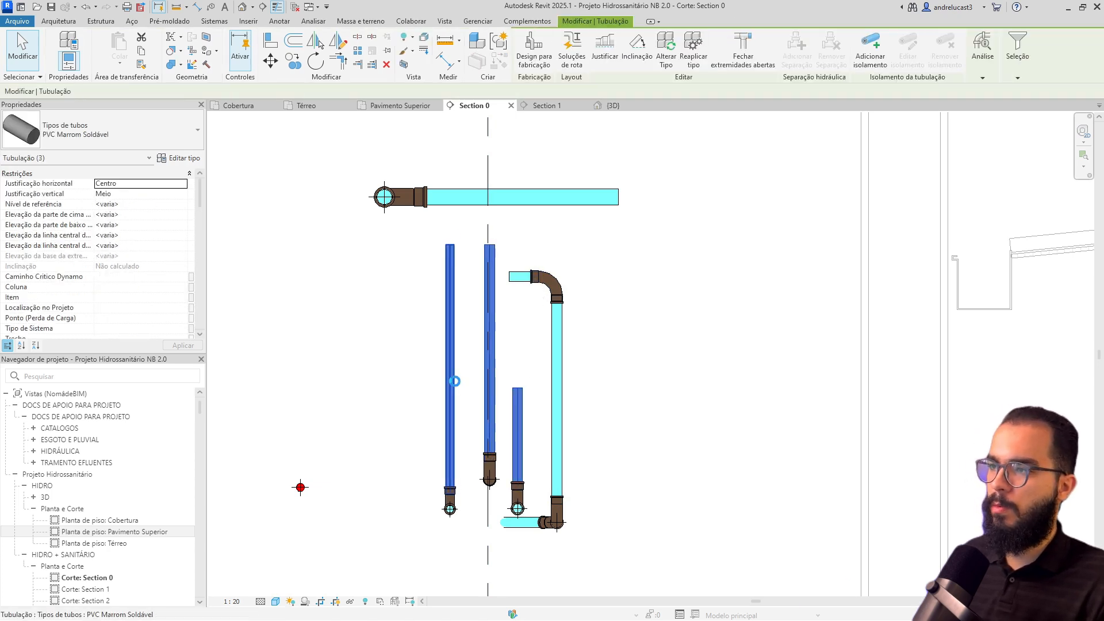
{"action": "key", "text": "Left"}
{"action": "key", "text": "Left"}
{"action": "key", "text": "Left"}
{"action": "key", "text": "Left"}
{"action": "key", "text": "Left"}
{"action": "key", "text": "Left"}
{"action": "key", "text": "Escape"}
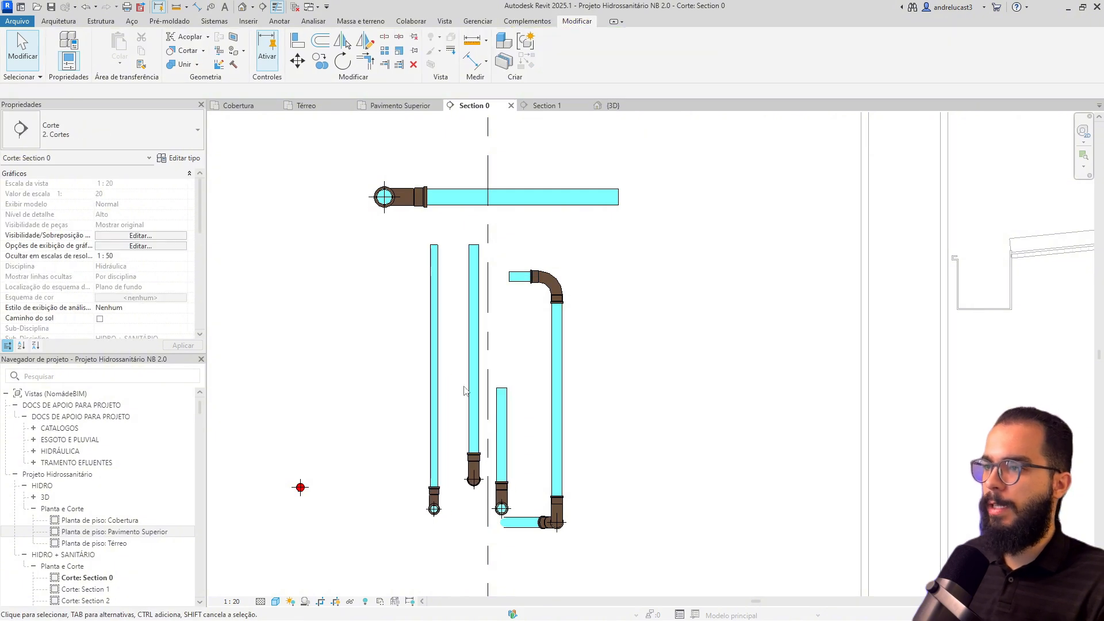
- Extend the horizontal 25 mm stub toward the tank, past all three unconnected risers, to form a header
{"action": "left_click", "coordinate": [504, 394]}
{"action": "left_click", "coordinate": [520, 277]}
{"action": "left_click_drag", "start_coordinate": [509, 277], "coordinate": [367, 276]}
{"action": "left_click", "coordinate": [525, 398]}
- Connect the three remaining risers to the horizontal header with tees by bringing their upper ends to its centreline
{"action": "left_click", "coordinate": [503, 399]}
{"action": "left_click_drag", "start_coordinate": [501, 388], "coordinate": [493, 301]}
{"action": "left_click", "coordinate": [474, 293]}
{"action": "left_click_drag", "start_coordinate": [473, 245], "coordinate": [429, 305]}
{"action": "left_click", "coordinate": [434, 306]}
{"action": "left_click_drag", "start_coordinate": [434, 245], "coordinate": [434, 277]}
{"action": "left_click", "coordinate": [394, 321]}
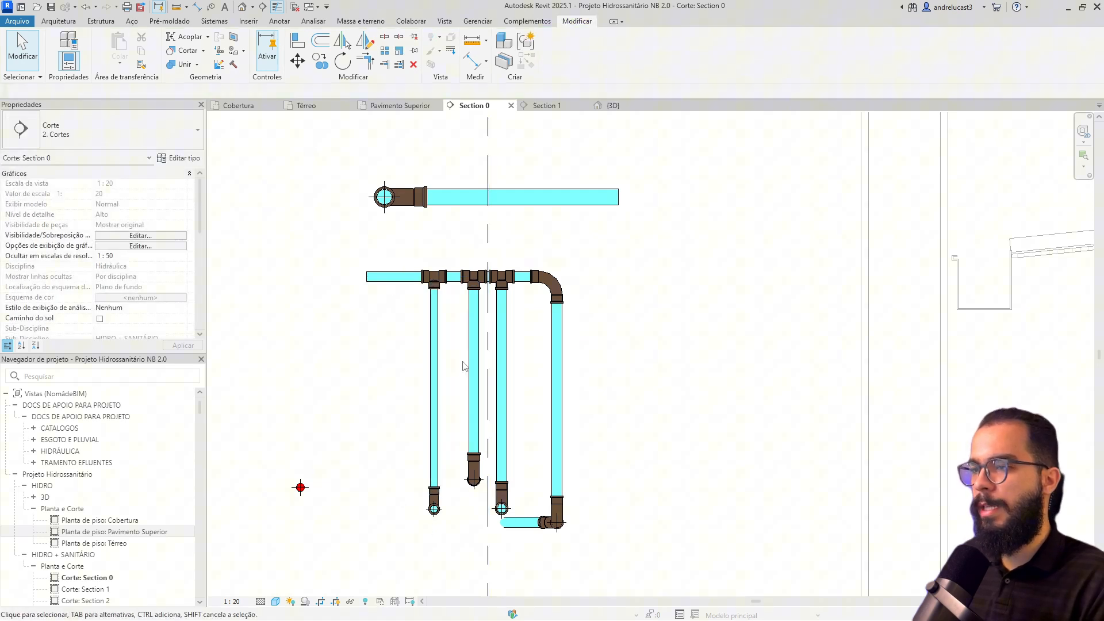
- Nudge the second riser toward the tank to even the spacing, and set the header's tank-side stub and first tee to 32 mm
{"action": "left_click_drag", "start_coordinate": [475, 363], "coordinate": [448, 417]}
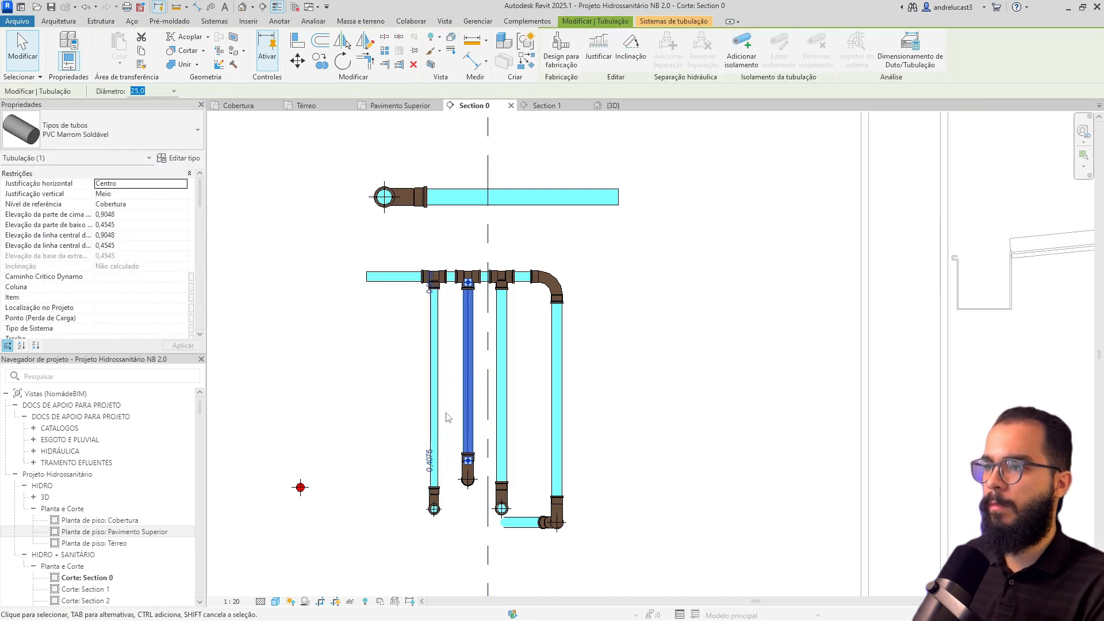
{"action": "left_click", "coordinate": [385, 384]}
{"action": "left_click", "coordinate": [405, 278]}
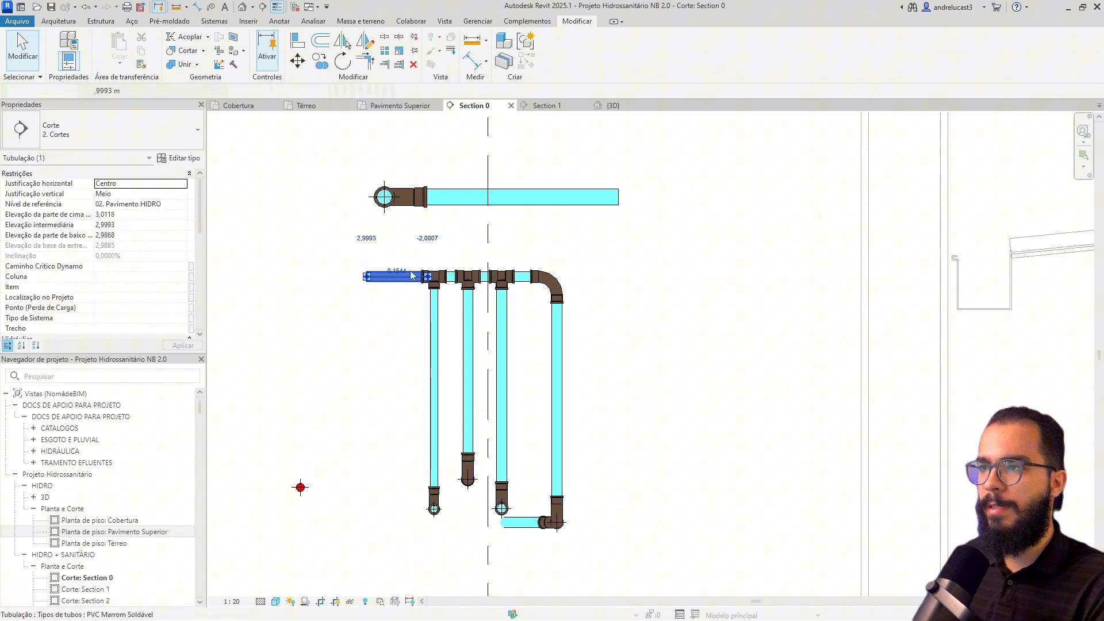
{"action": "left_click", "coordinate": [446, 199]}
{"action": "left_click", "coordinate": [405, 277]}
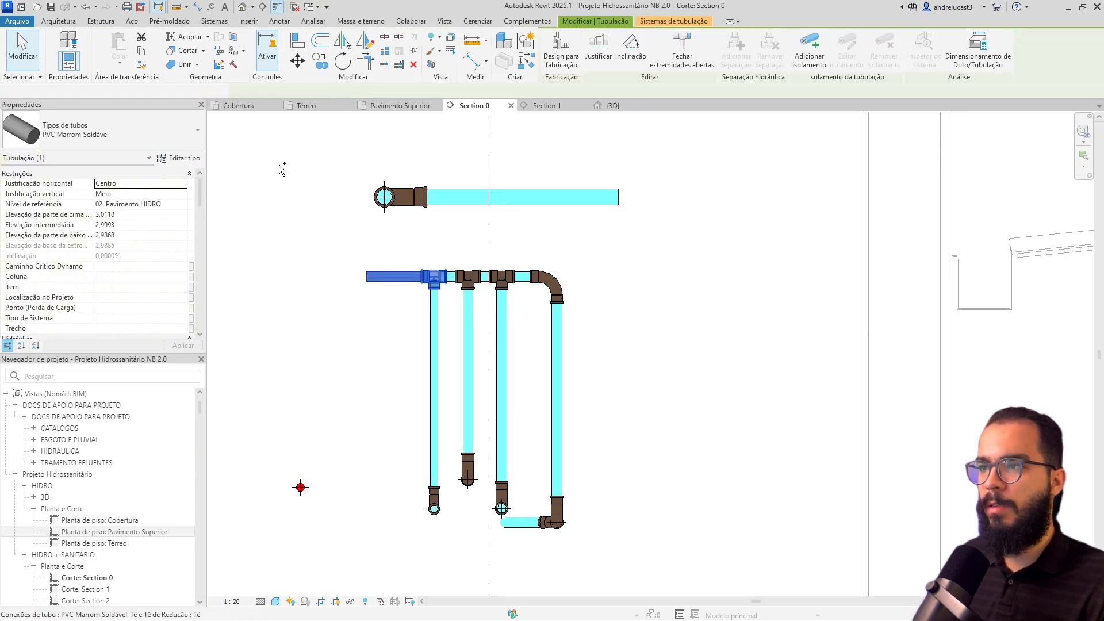
{"action": "left_click", "coordinate": [160, 123]}
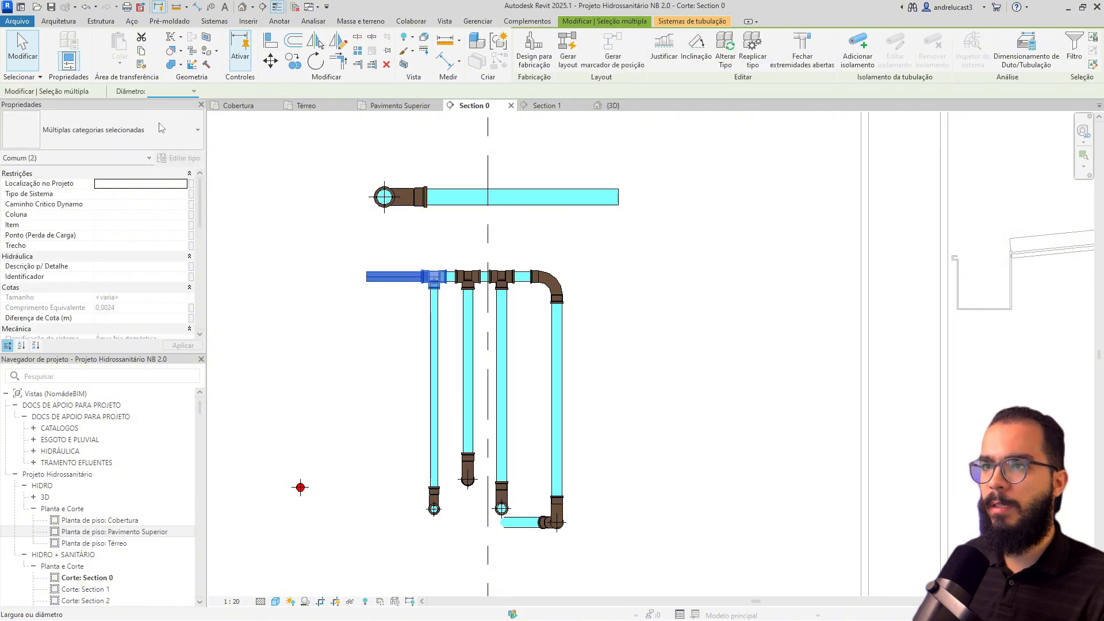
{"action": "left_click", "coordinate": [420, 223]}
- Detach the narrowest riser from the 32 mm tee by pulling its upper end down, leaving a gap below the fitting
{"action": "scroll", "coordinate": [443, 287], "scroll_direction": "up", "scroll_amount": 3}
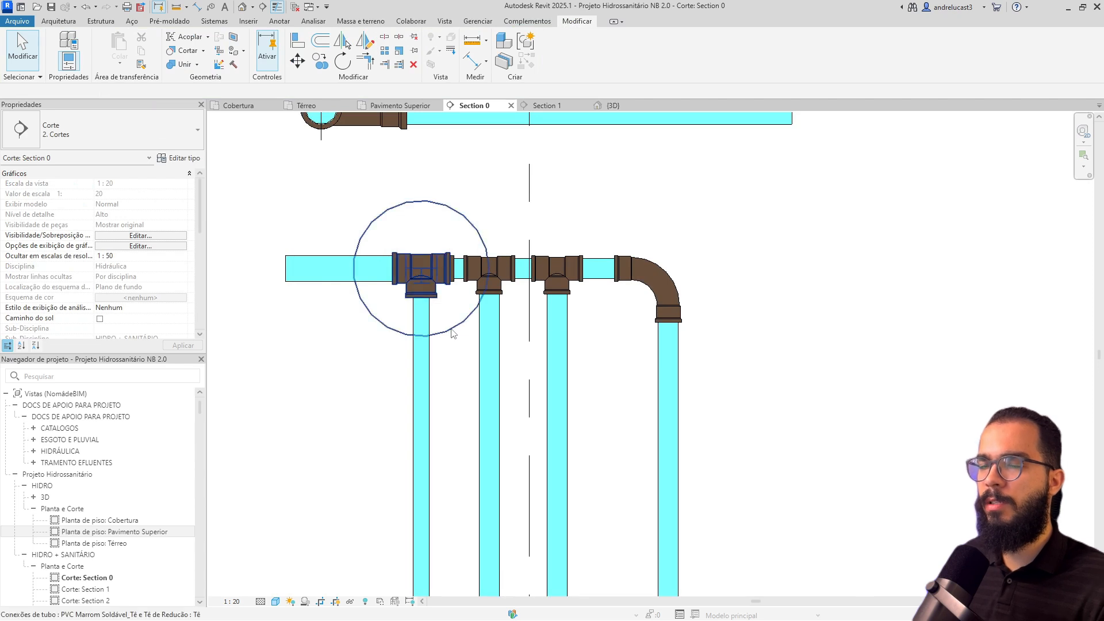
{"action": "left_click", "coordinate": [424, 329]}
{"action": "left_click_drag", "start_coordinate": [420, 289], "coordinate": [421, 369]}
{"action": "key", "text": "Escape"}
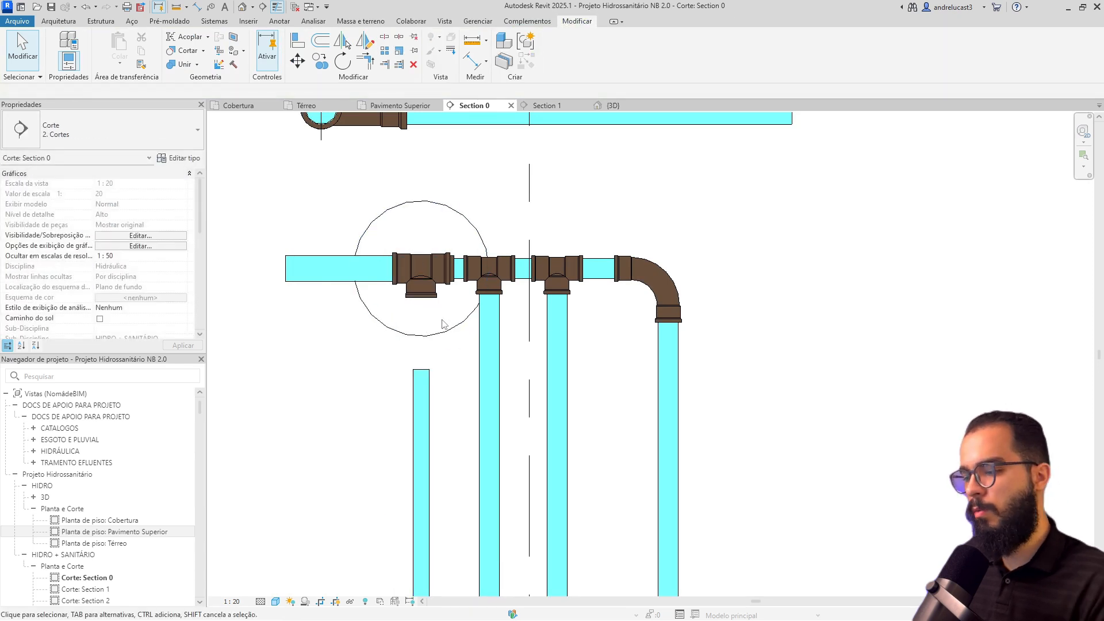
- Extend the narrowest riser upward with 25 mm pipe and connect it to the branch of the 32 mm tee
{"action": "left_click", "coordinate": [423, 373]}
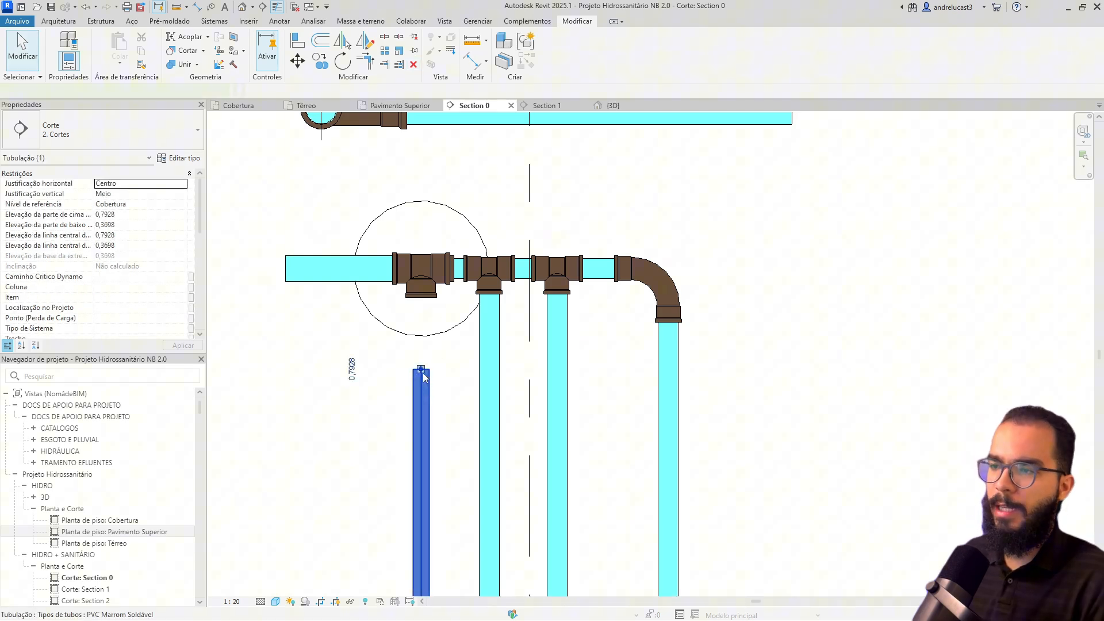
{"action": "right_click", "coordinate": [423, 376]}
{"action": "left_click", "coordinate": [455, 81]}
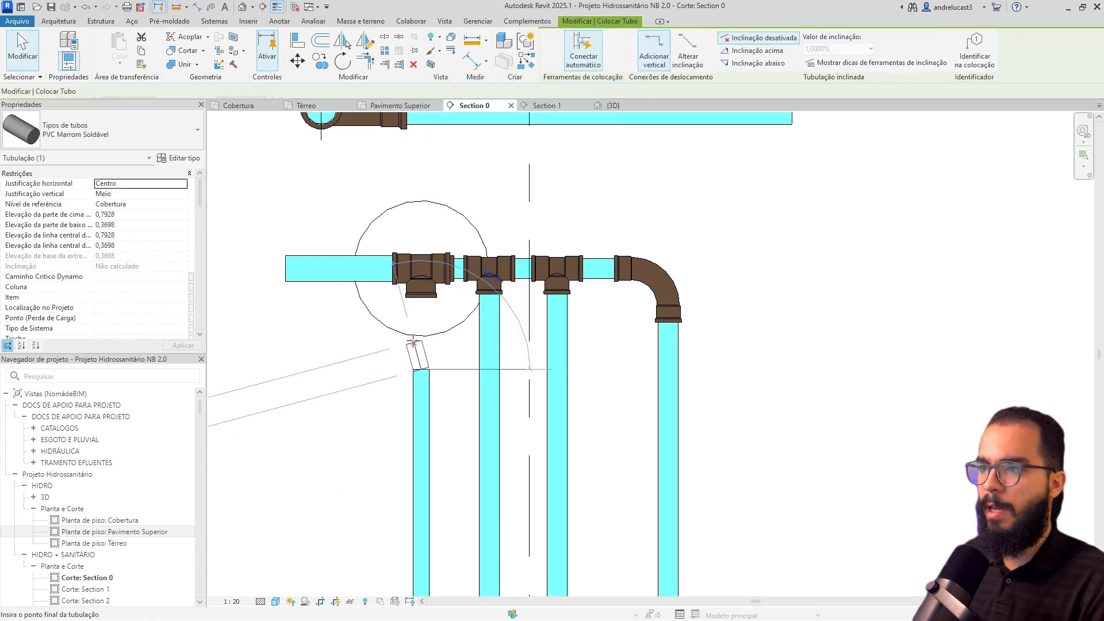
{"action": "left_click", "coordinate": [247, 112]}
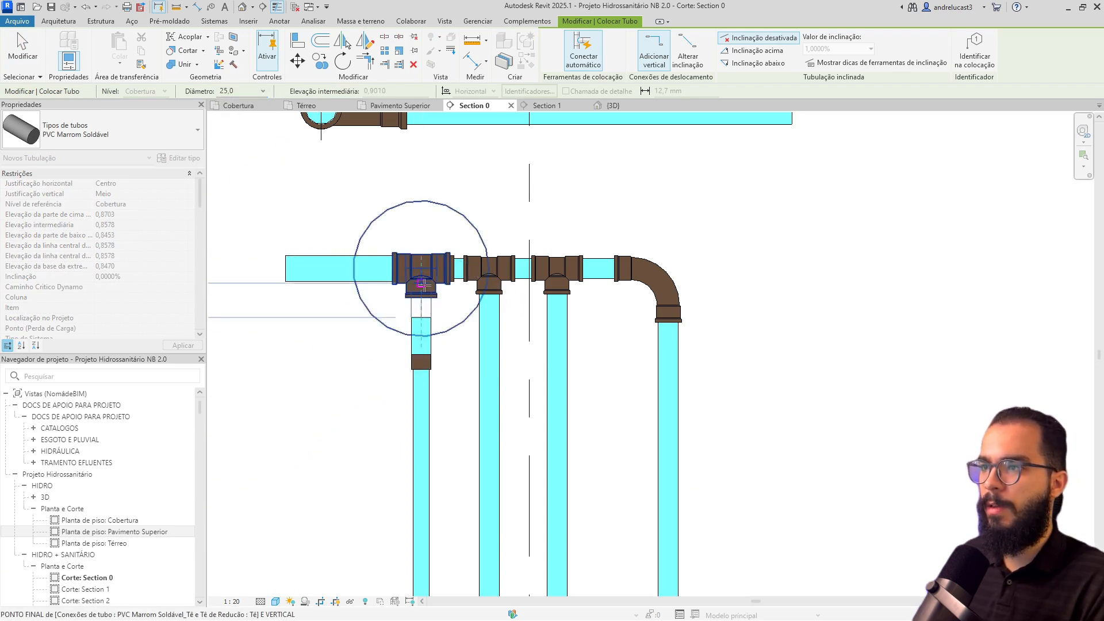
{"action": "left_click", "coordinate": [421, 283]}
{"action": "key", "text": "Escape"}
{"action": "key", "text": "Escape"}
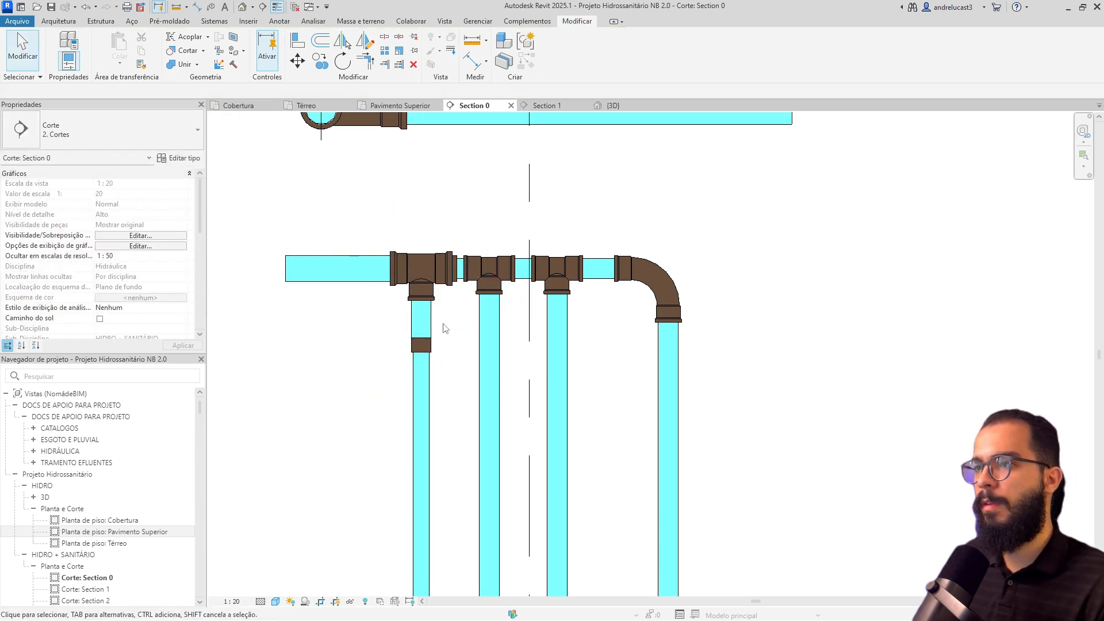
- Nudge the 40 mm outlet's elbow toward the tank, lengthening its horizontal pipe
{"action": "left_click", "coordinate": [436, 279]}
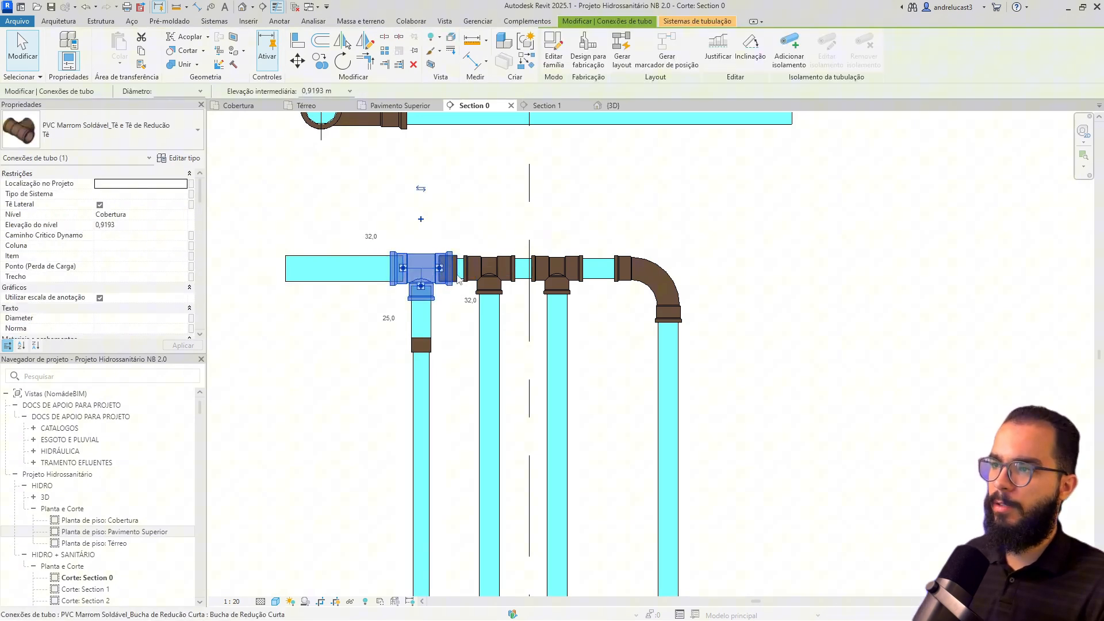
{"action": "scroll", "coordinate": [500, 286], "scroll_direction": "down", "scroll_amount": 3}
{"action": "key", "text": "Escape"}
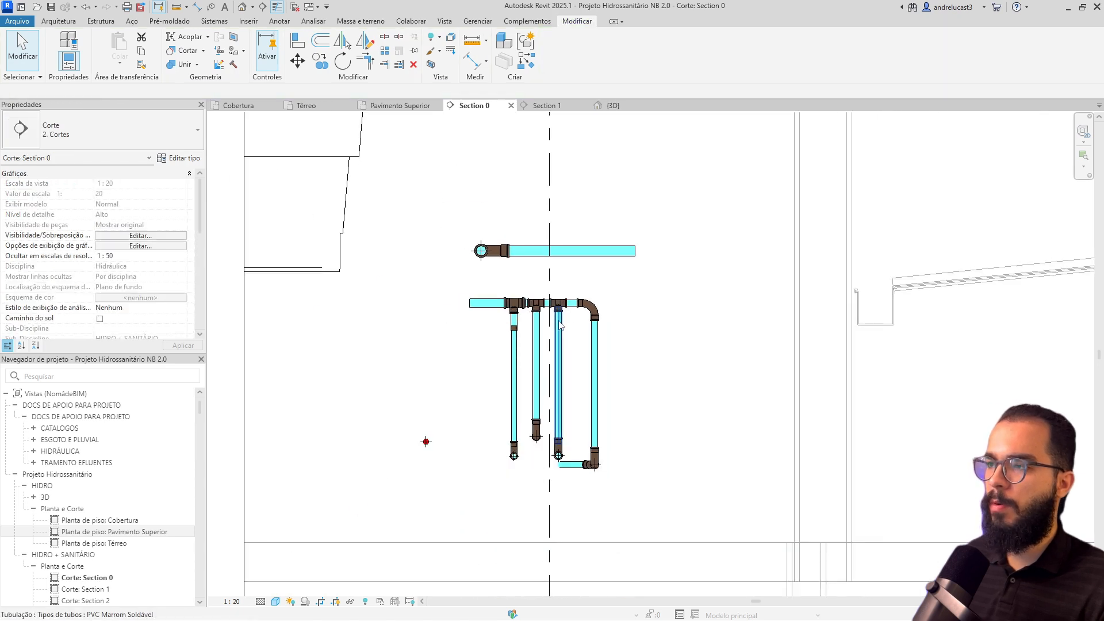
{"action": "left_click", "coordinate": [533, 261]}
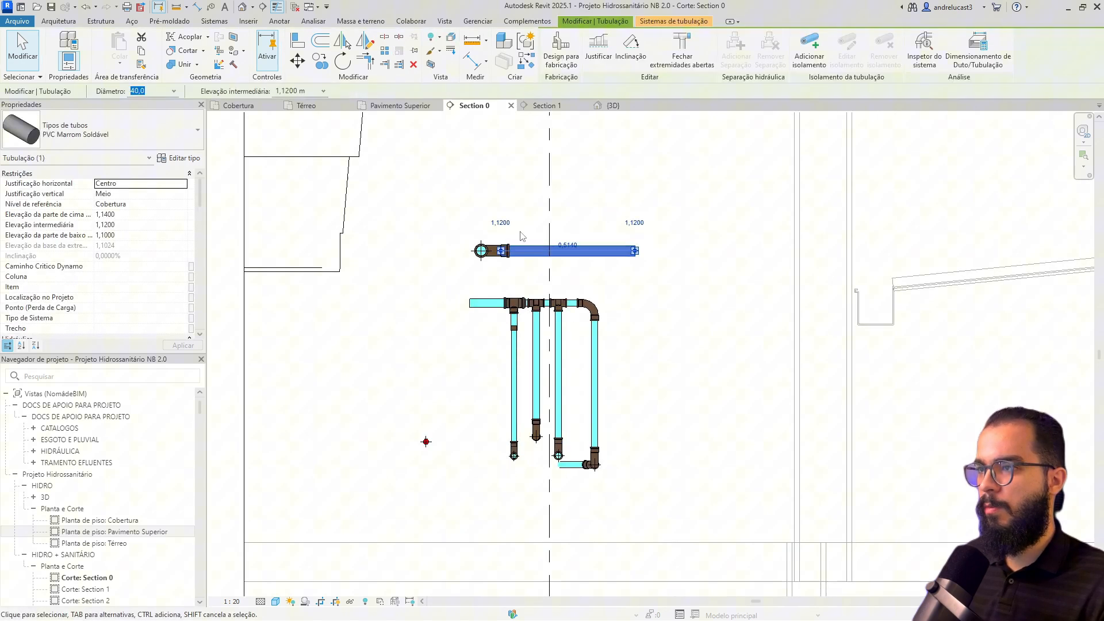
{"action": "left_click", "coordinate": [492, 262]}
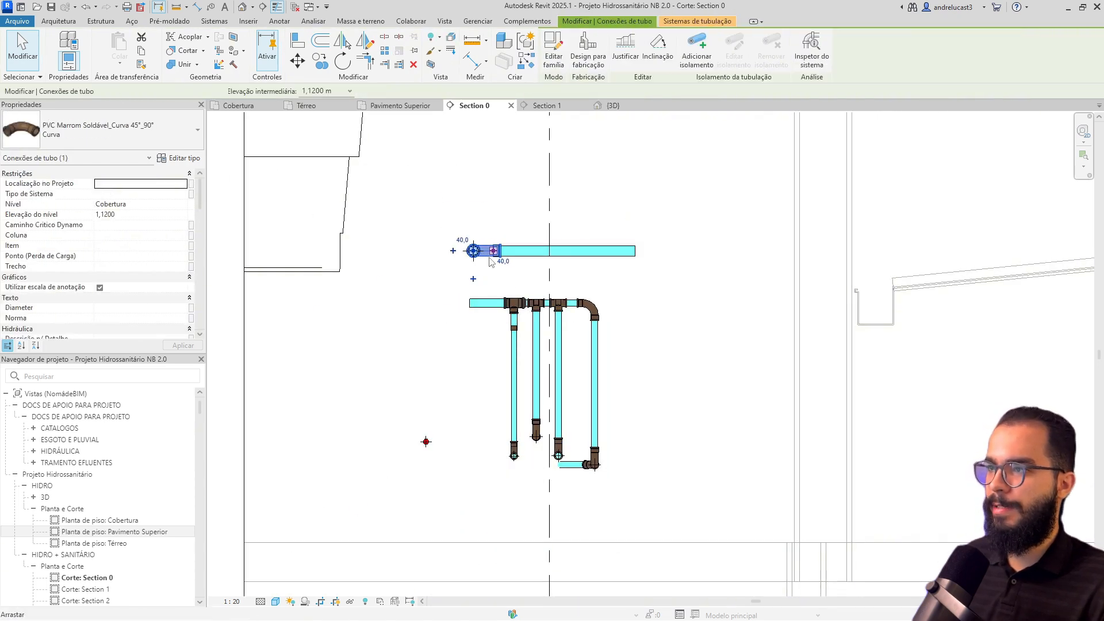
{"action": "key", "text": "Escape"}
- Nudge the four vertical risers together slightly away from the tank
{"action": "scroll", "coordinate": [535, 322], "scroll_direction": "up", "scroll_amount": 3}
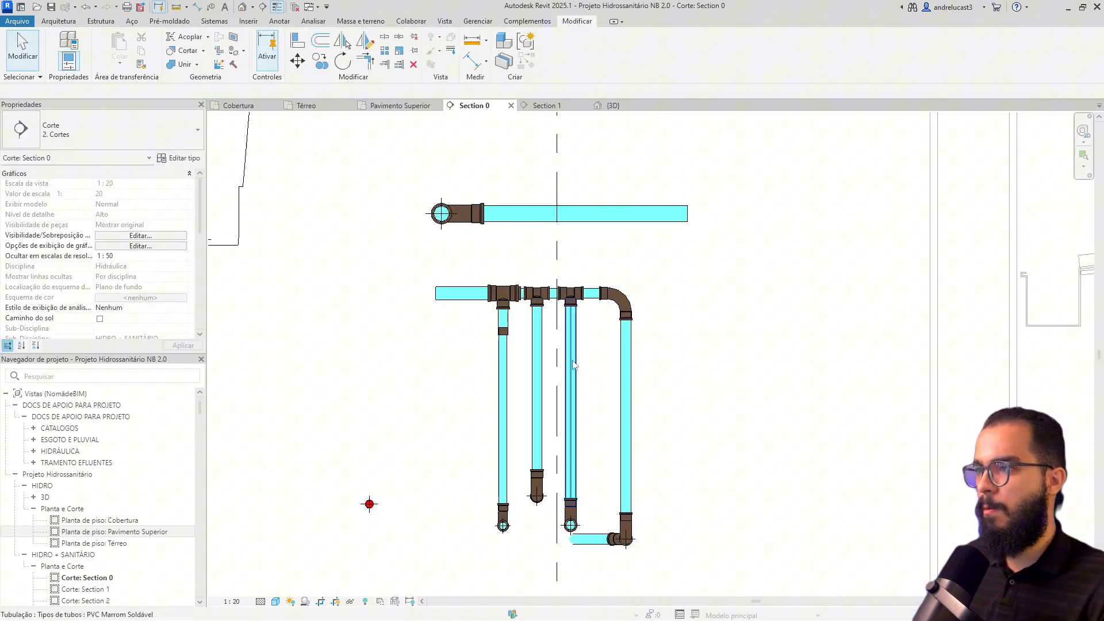
{"action": "left_click_drag", "start_coordinate": [675, 389], "coordinate": [492, 382]}
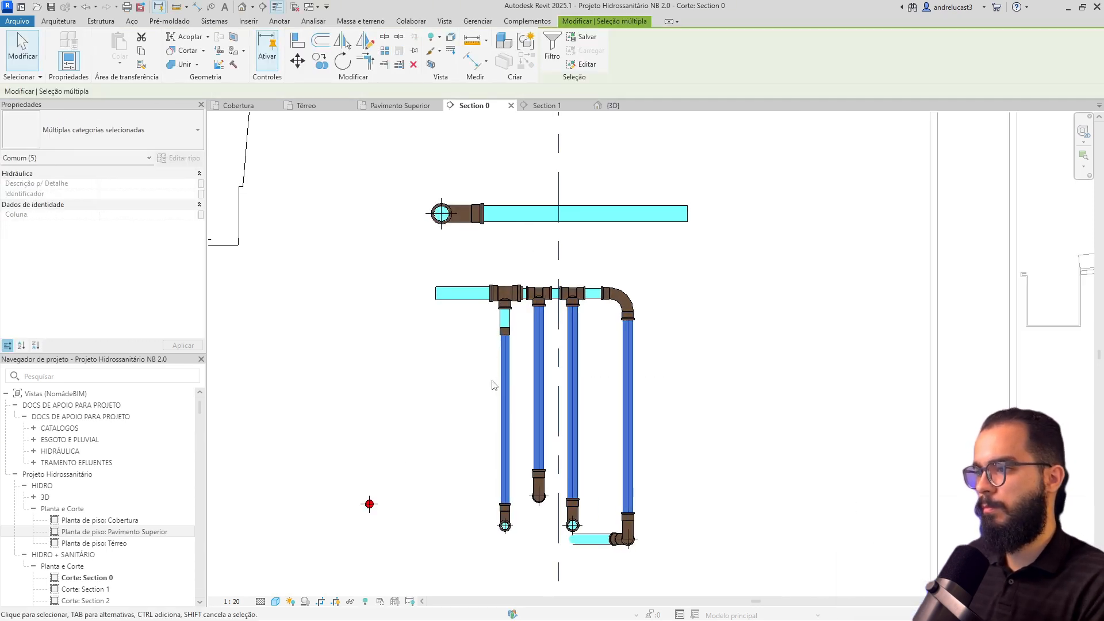
{"action": "key", "text": "Right"}
{"action": "key", "text": "Escape"}
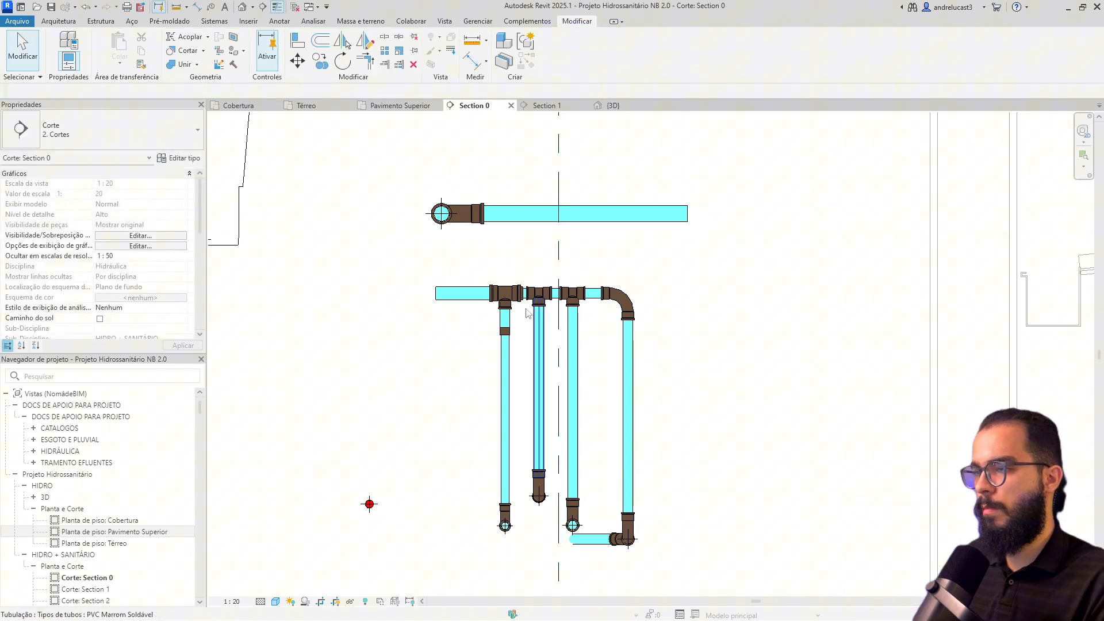
- Align the header's centreline with the centreline of the 40 mm outlet pipe above it
{"action": "key", "text": "a"}
{"action": "key", "text": "l"}
{"action": "left_click", "coordinate": [526, 214]}
{"action": "left_click", "coordinate": [465, 293]}
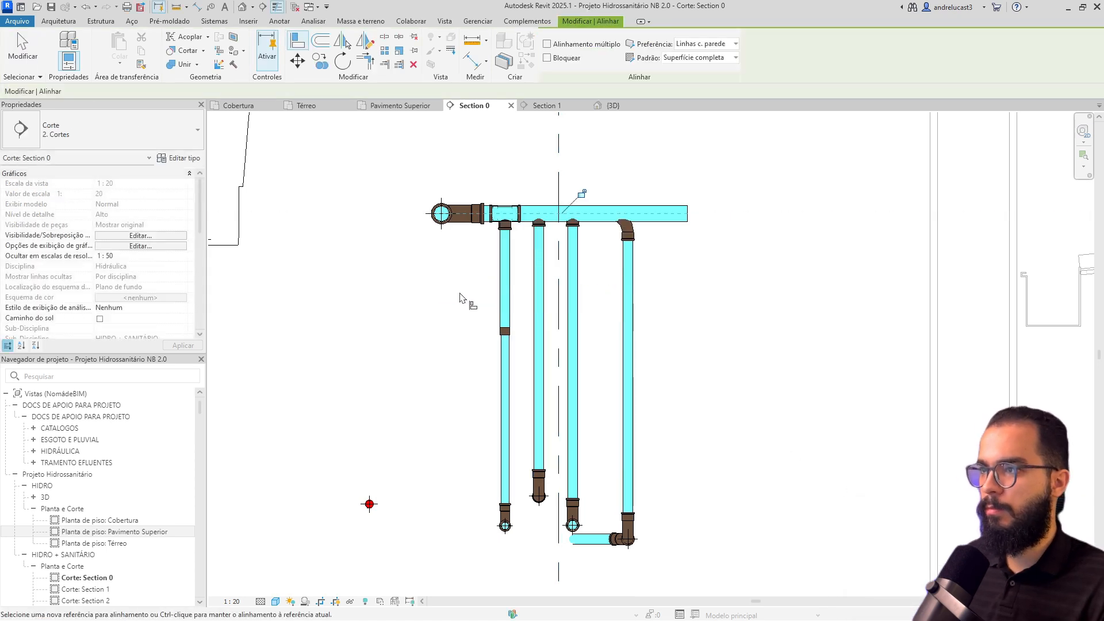
{"action": "key", "text": "Escape"}
- Remove the 40 mm horizontal pipe beyond the outlet elbow and connect the 32 mm end of the header to that elbow
{"action": "left_click", "coordinate": [686, 216]}
{"action": "left_click_drag", "start_coordinate": [687, 213], "coordinate": [489, 213]}
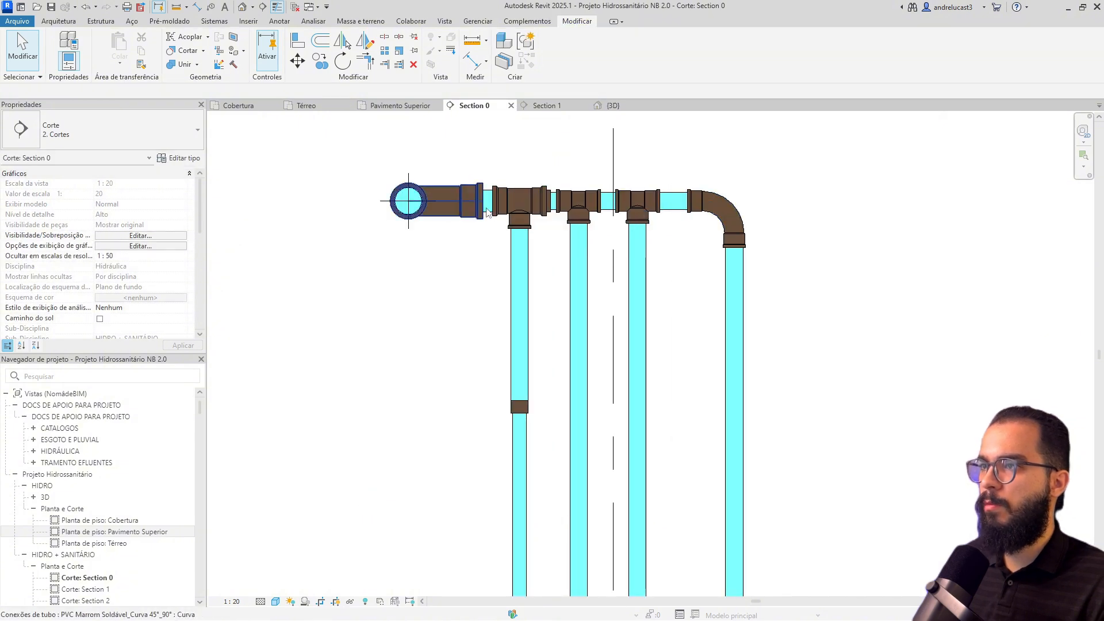
{"action": "scroll", "coordinate": [484, 206], "scroll_direction": "up", "scroll_amount": 4}
{"action": "left_click", "coordinate": [490, 216]}
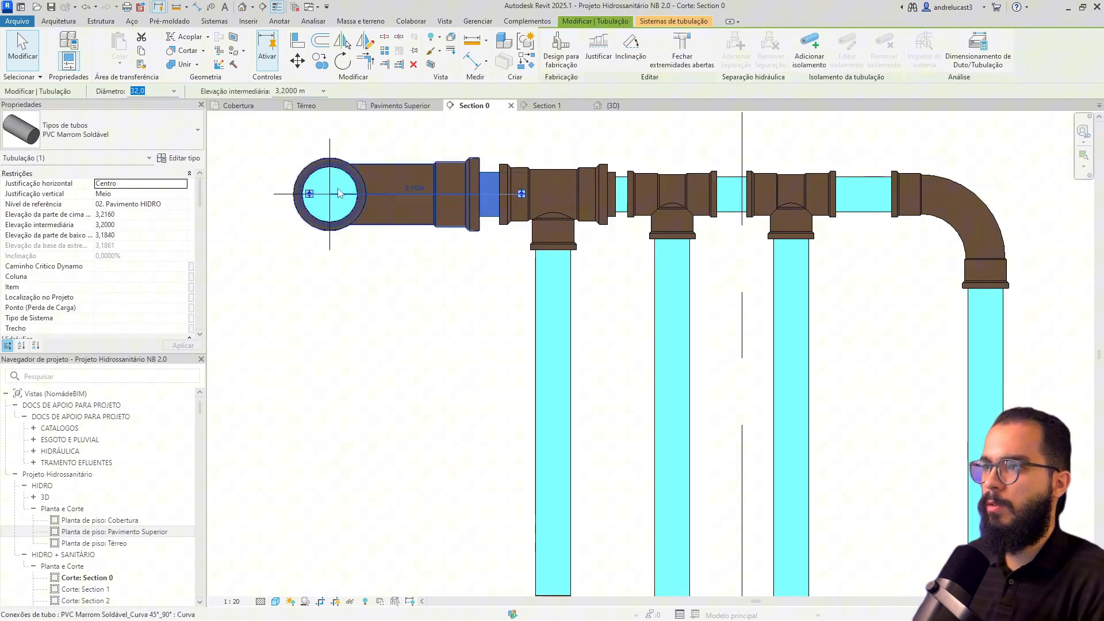
{"action": "left_click_drag", "start_coordinate": [308, 194], "coordinate": [436, 195]}
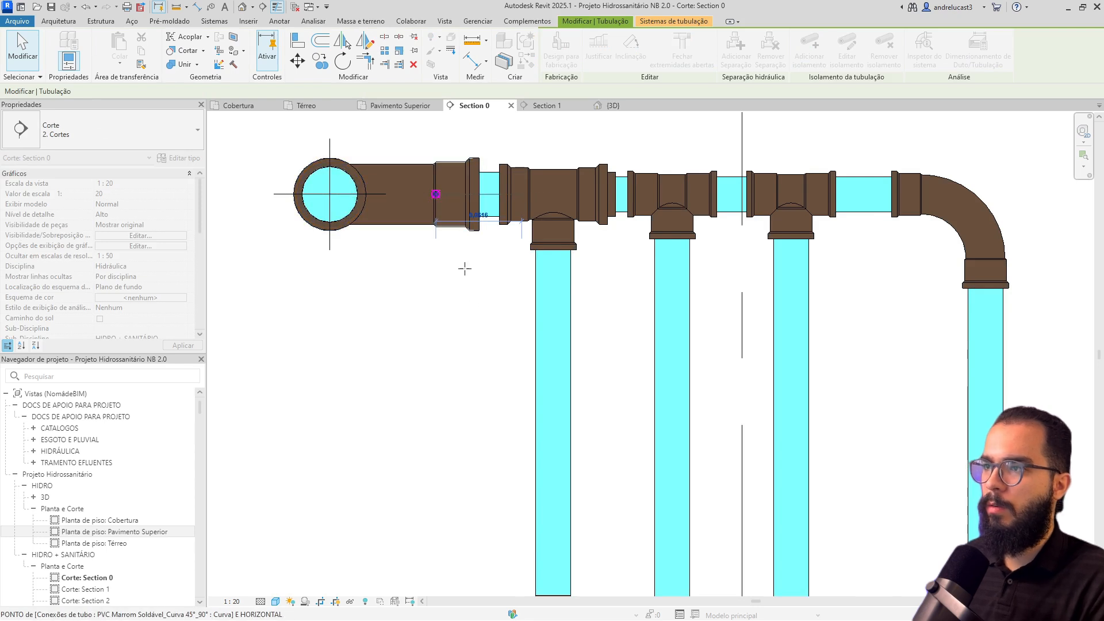
{"action": "left_click", "coordinate": [441, 222]}
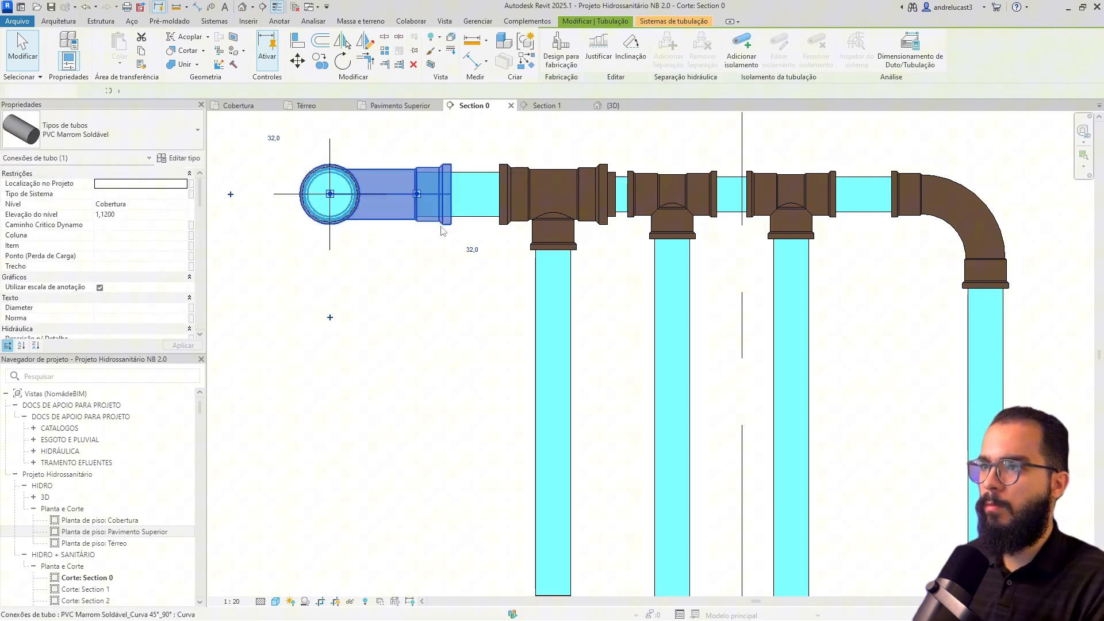
- In the Cobertura plan, set the diameter of the elbow between the tank outlet pipe and the header to 40 mm
{"action": "left_click", "coordinate": [411, 105]}
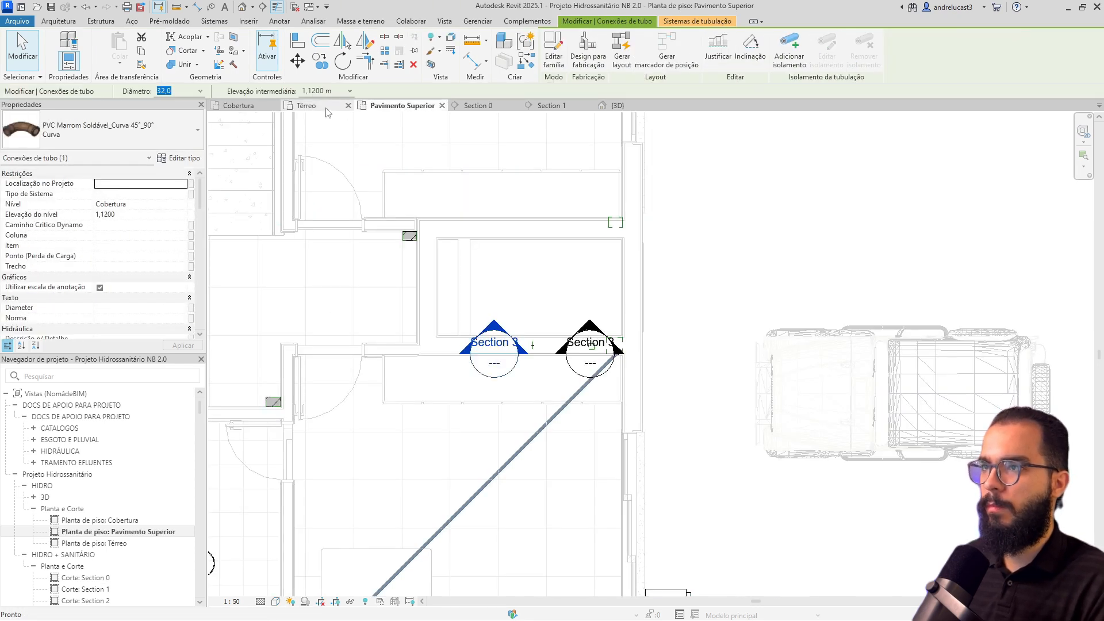
{"action": "left_click", "coordinate": [239, 105]}
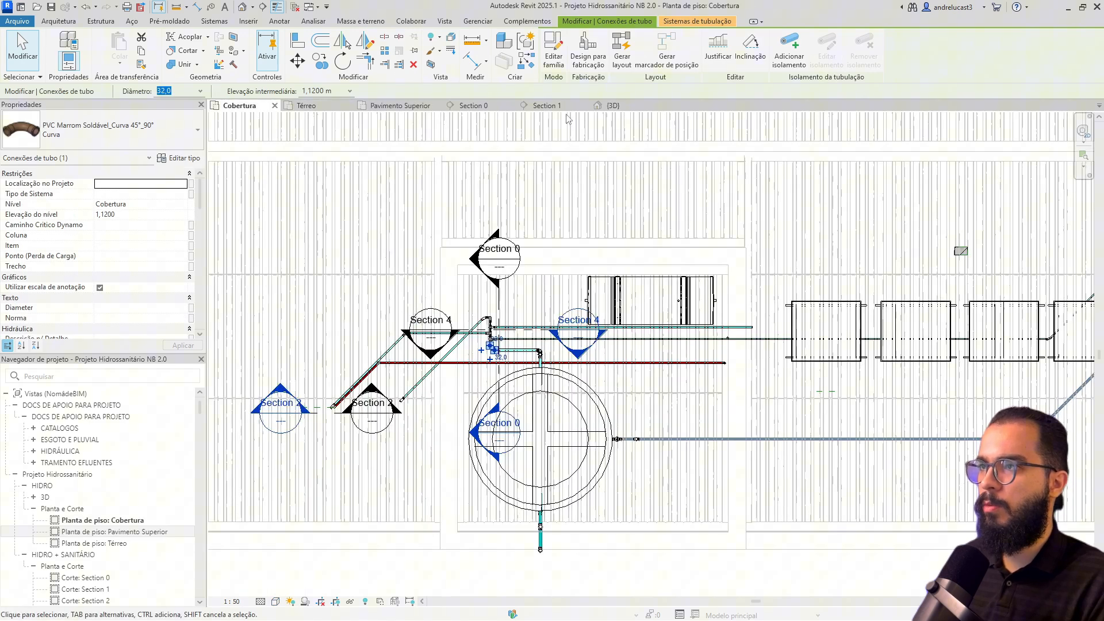
{"action": "scroll", "coordinate": [499, 357], "scroll_direction": "up", "scroll_amount": 10}
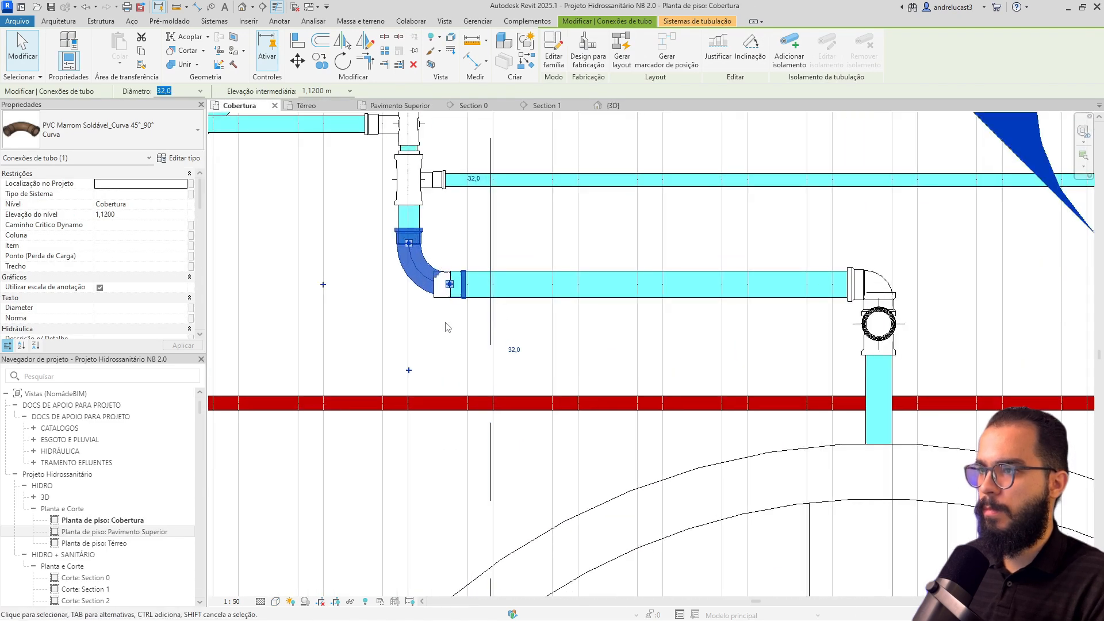
{"action": "left_click", "coordinate": [447, 327]}
{"action": "left_click", "coordinate": [426, 290]}
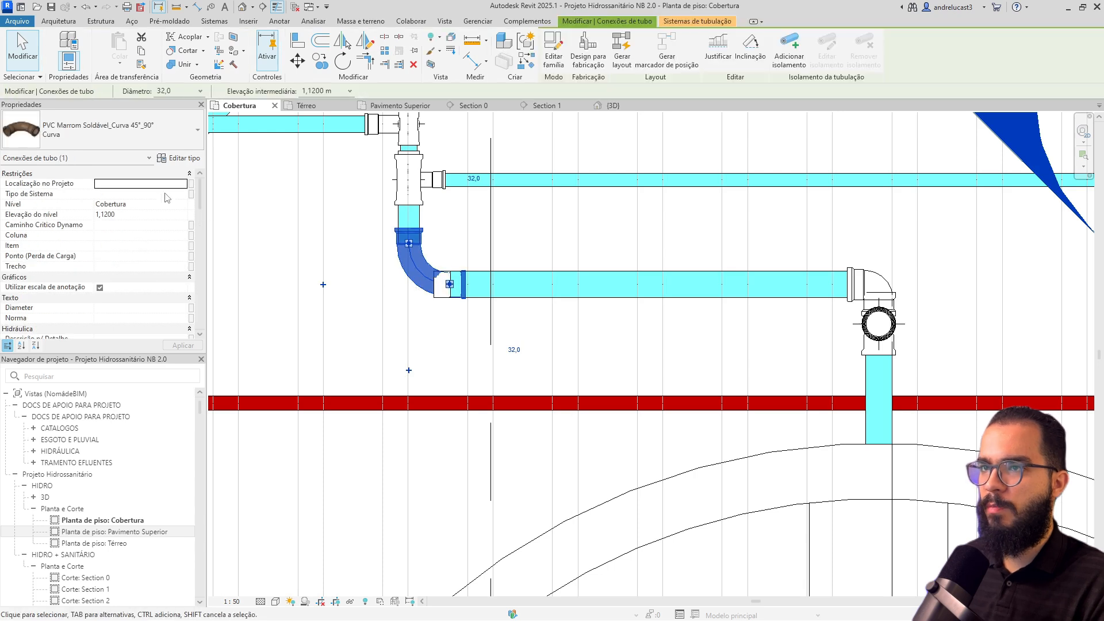
{"action": "left_click", "coordinate": [200, 92]}
{"action": "left_click", "coordinate": [171, 130]}
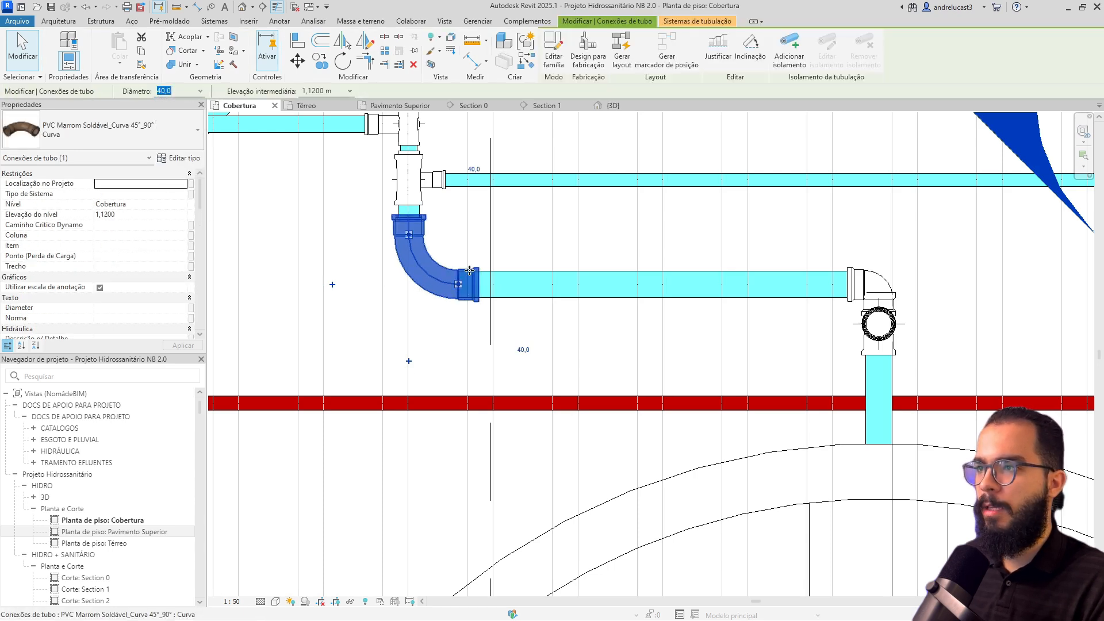
- Examine the reducer between the 40 mm elbow and the header, and the branches leaving the header in plan
{"action": "left_click_drag", "start_coordinate": [365, 209], "coordinate": [455, 244]}
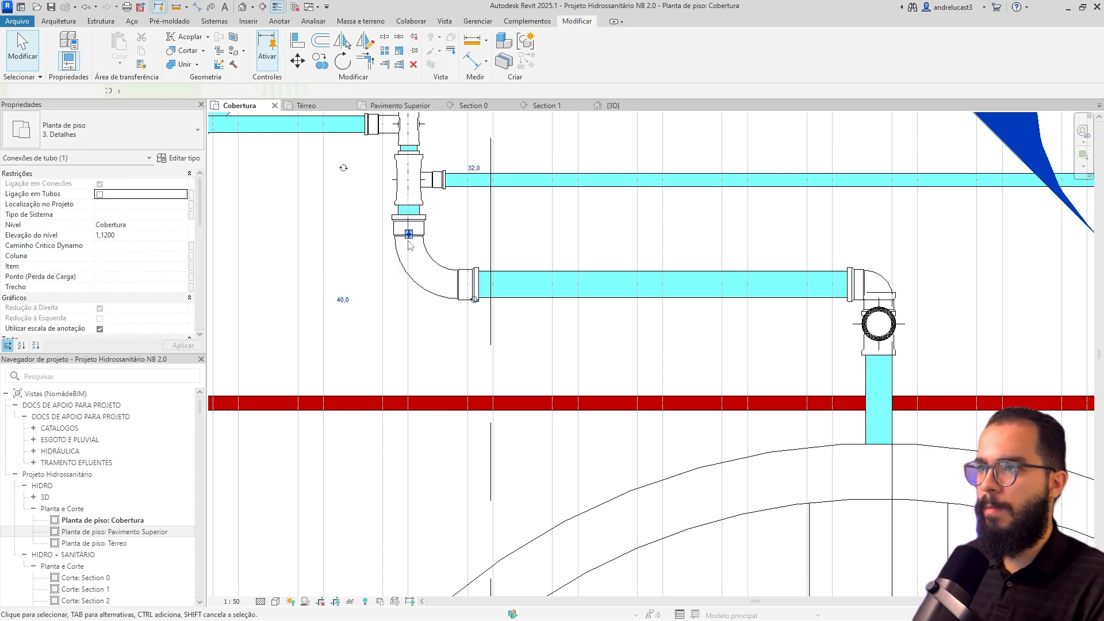
{"action": "scroll", "coordinate": [424, 235], "scroll_direction": "up", "scroll_amount": 3}
{"action": "middle_click_drag", "start_coordinate": [424, 235], "coordinate": [462, 326]}
{"action": "scroll", "coordinate": [462, 326], "scroll_direction": "down", "scroll_amount": 4}
{"action": "scroll", "coordinate": [422, 242], "scroll_direction": "down", "scroll_amount": 2}
{"action": "middle_click_drag", "start_coordinate": [421, 243], "coordinate": [435, 358]}
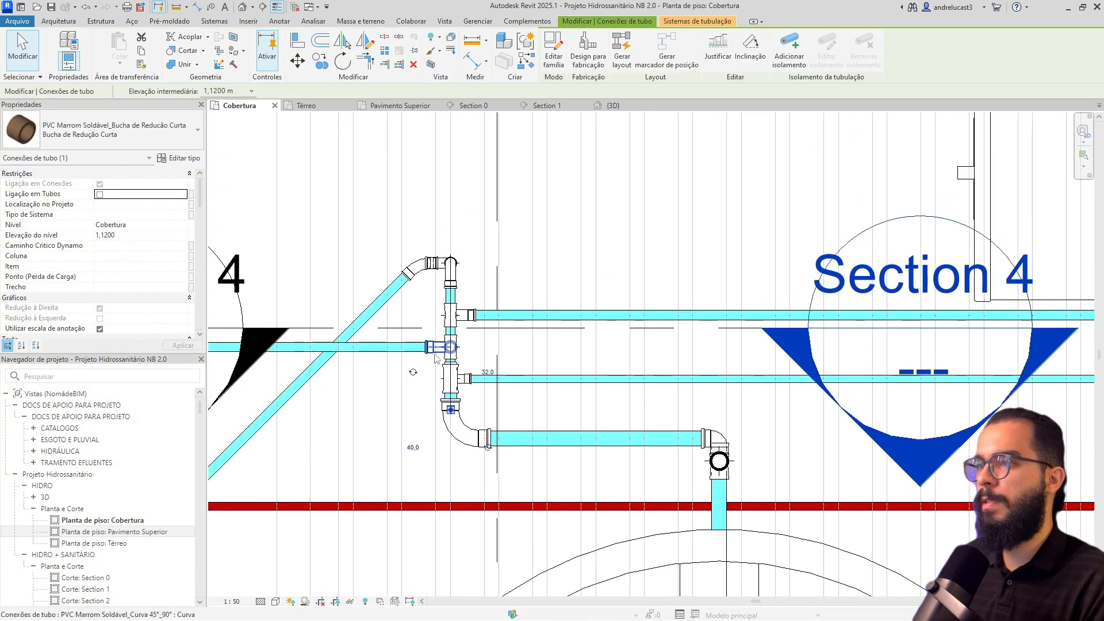
{"action": "scroll", "coordinate": [415, 369], "scroll_direction": "down", "scroll_amount": 3}
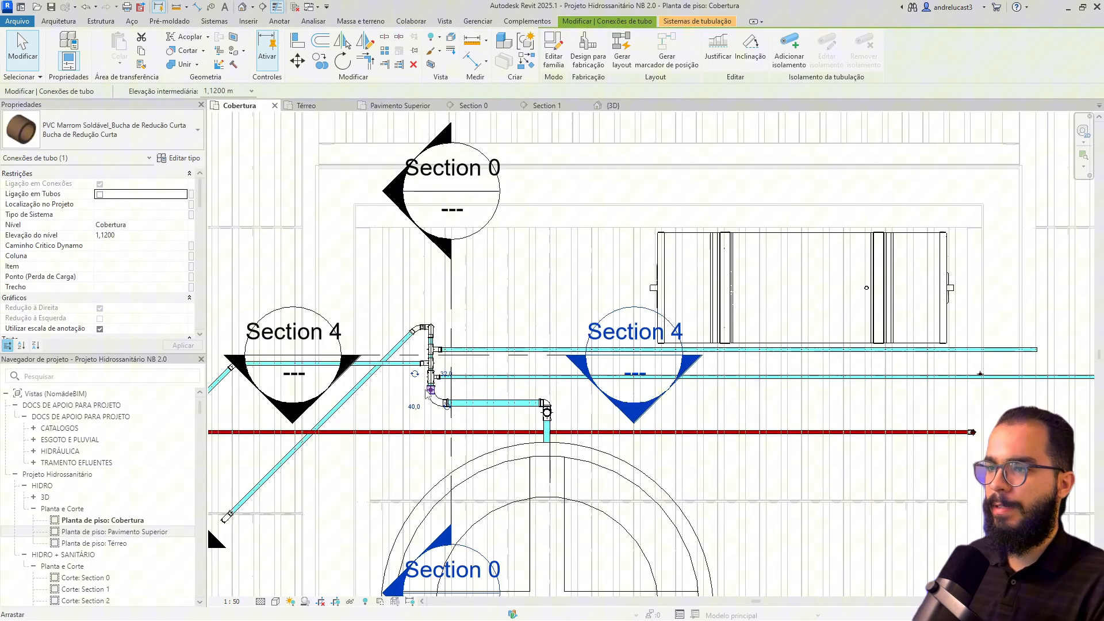
{"action": "middle_click_drag", "start_coordinate": [402, 395], "coordinate": [566, 359]}
{"action": "scroll", "coordinate": [557, 294], "scroll_direction": "up", "scroll_amount": 1}
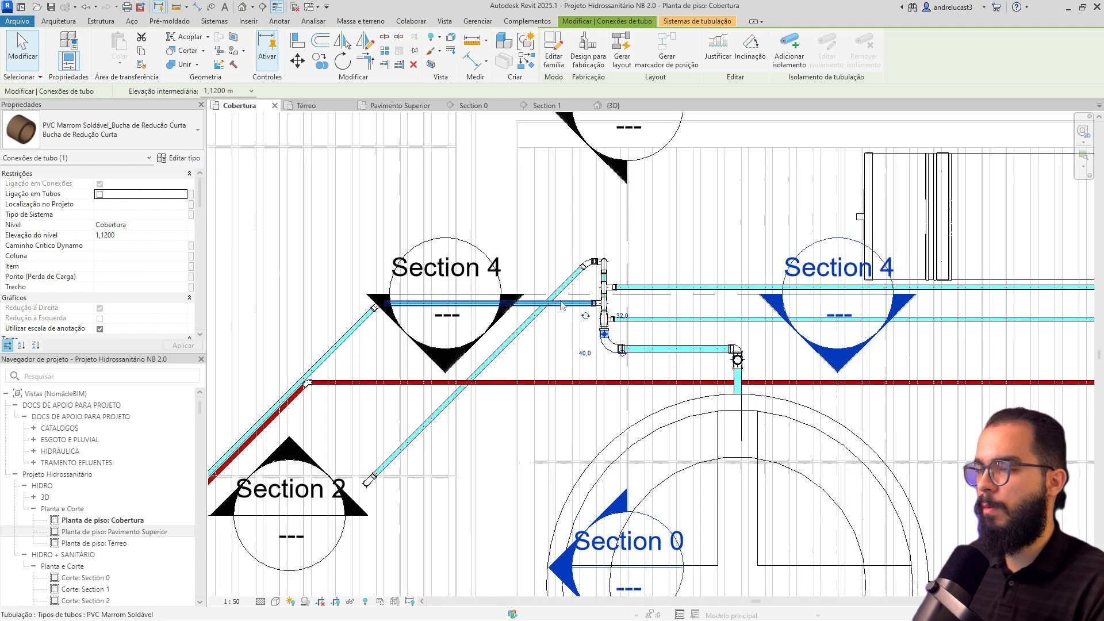
- Split the diagonal branch from the header's end elbow into two pieces, partway along its length
{"action": "left_click", "coordinate": [385, 38]}
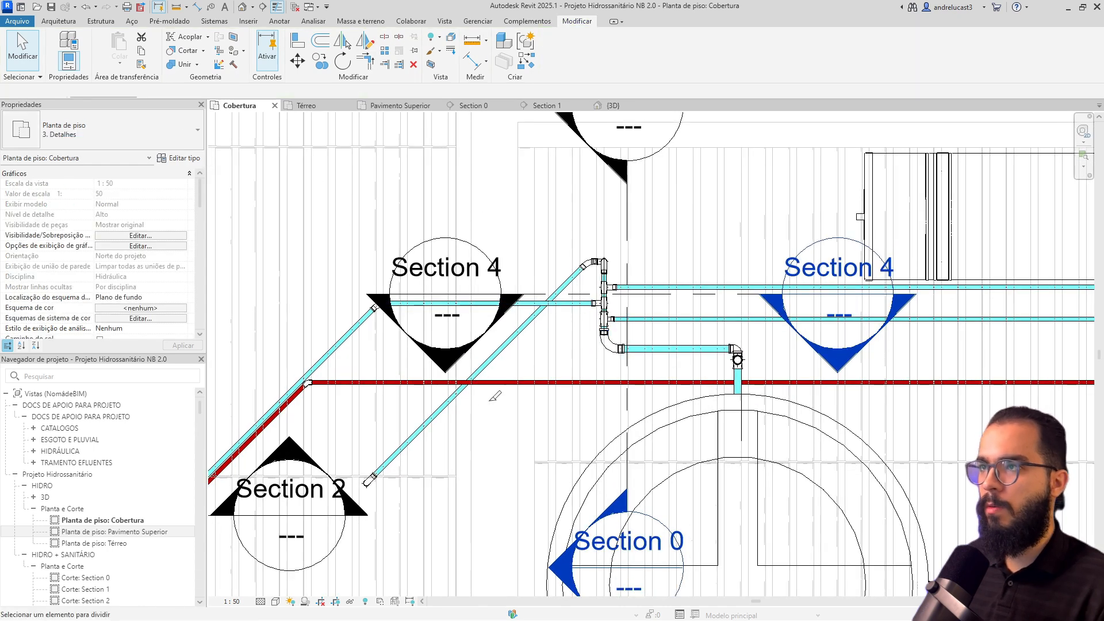
{"action": "left_click", "coordinate": [447, 401]}
{"action": "key", "text": "Escape"}
- Swing the lower piece to run vertically in plan for 0.36 m, and the upper piece to run horizontally from the header's end elbow
{"action": "left_click", "coordinate": [438, 412]}
{"action": "key", "text": "m"}
{"action": "key", "text": "v"}
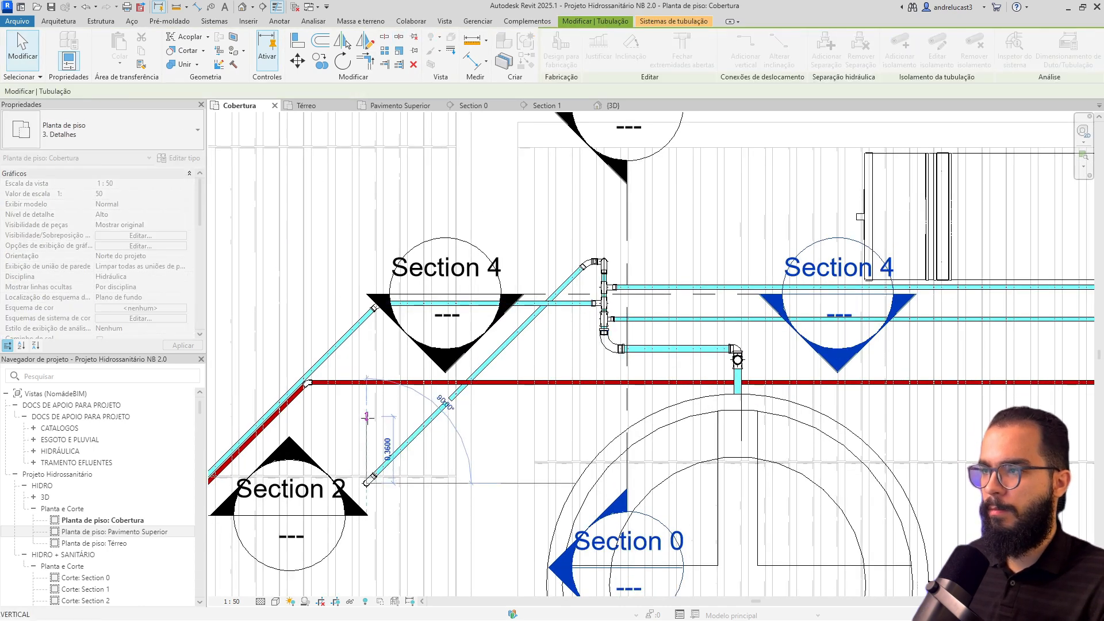
{"action": "left_click", "coordinate": [366, 418]}
{"action": "left_click", "coordinate": [586, 262]}
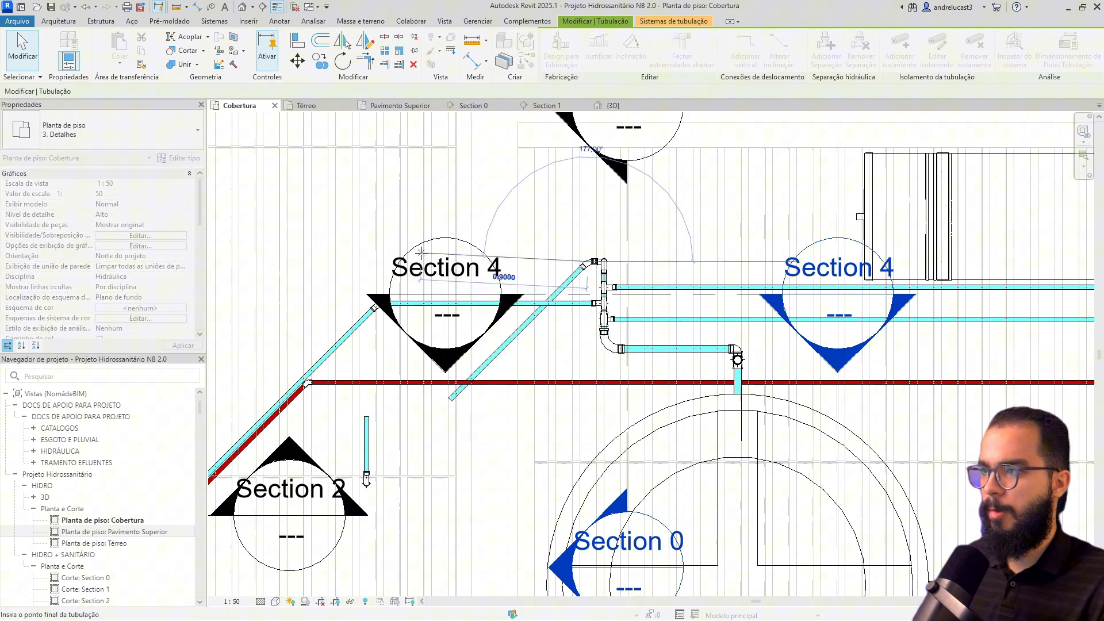
{"action": "scroll", "coordinate": [594, 265], "scroll_direction": "up", "scroll_amount": 2}
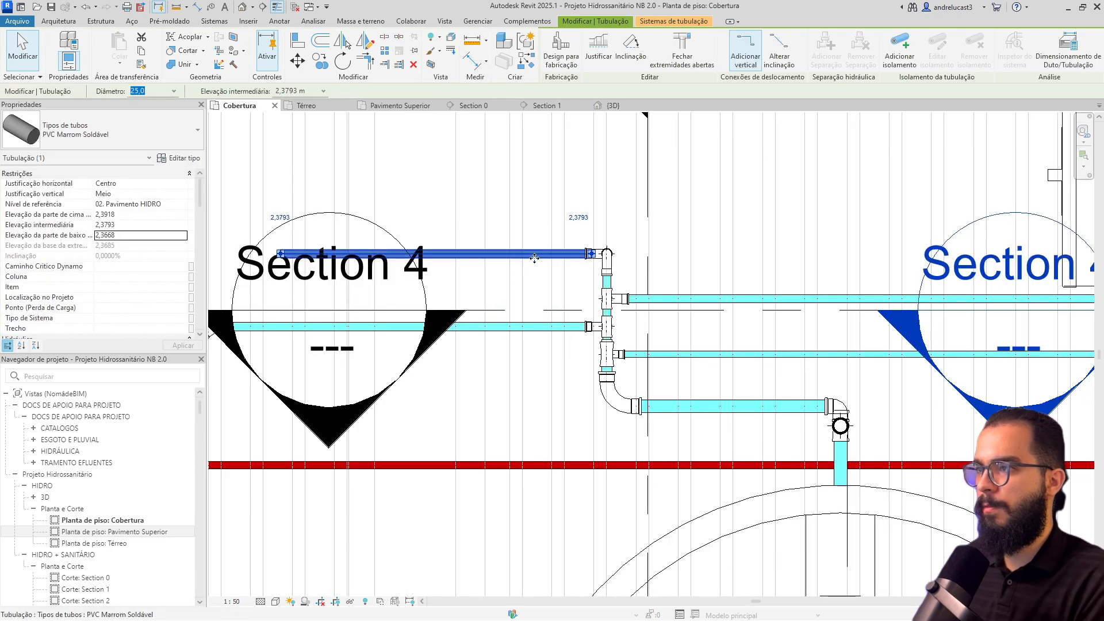
- Move the header's end branch outward in plan, and shift the three tee risers along the header in Section 0 to space them apart
{"action": "left_click_drag", "start_coordinate": [535, 253], "coordinate": [531, 224]}
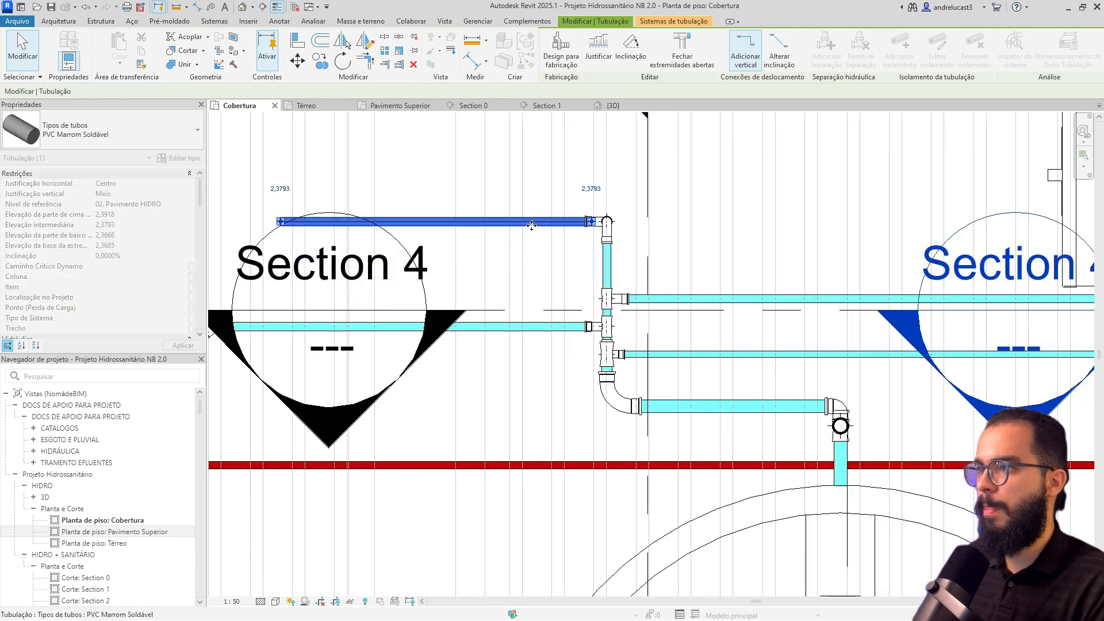
{"action": "right_click", "coordinate": [648, 253]}
{"action": "left_click", "coordinate": [715, 340]}
{"action": "scroll", "coordinate": [717, 353], "scroll_direction": "down", "scroll_amount": 3}
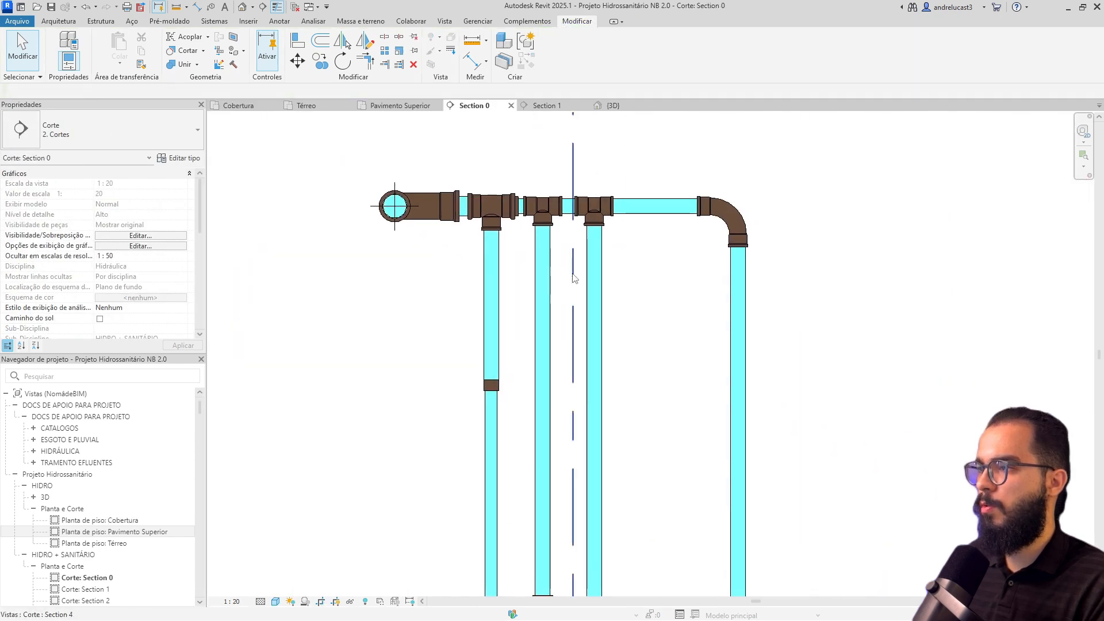
{"action": "left_click_drag", "start_coordinate": [595, 332], "coordinate": [652, 335]}
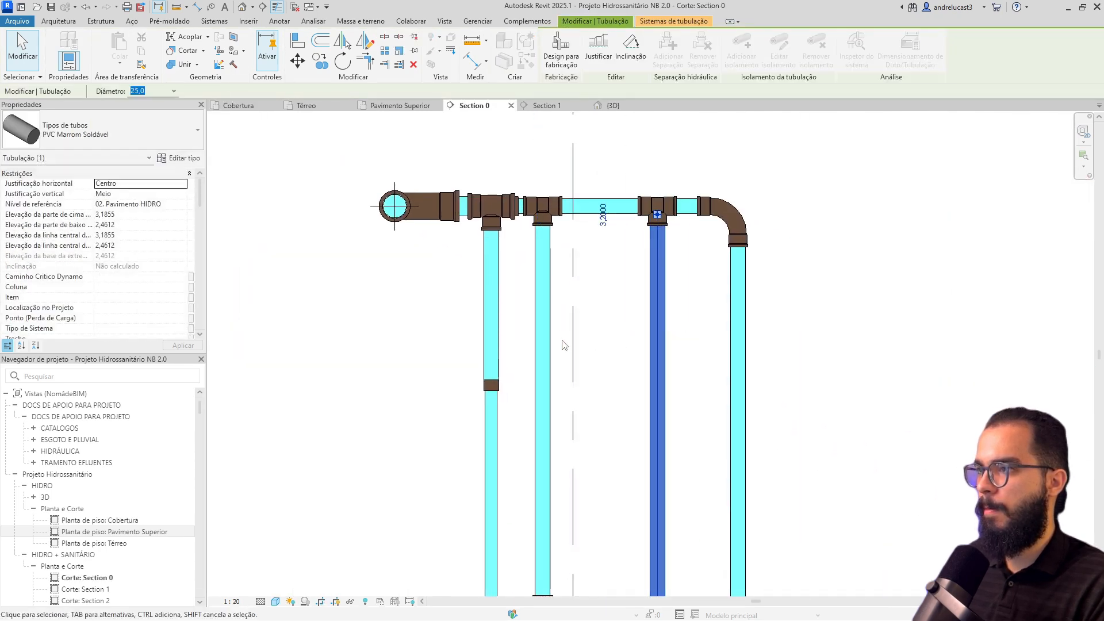
{"action": "left_click", "coordinate": [543, 339]}
{"action": "left_click_drag", "start_coordinate": [542, 340], "coordinate": [588, 339]}
{"action": "left_click", "coordinate": [491, 326]}
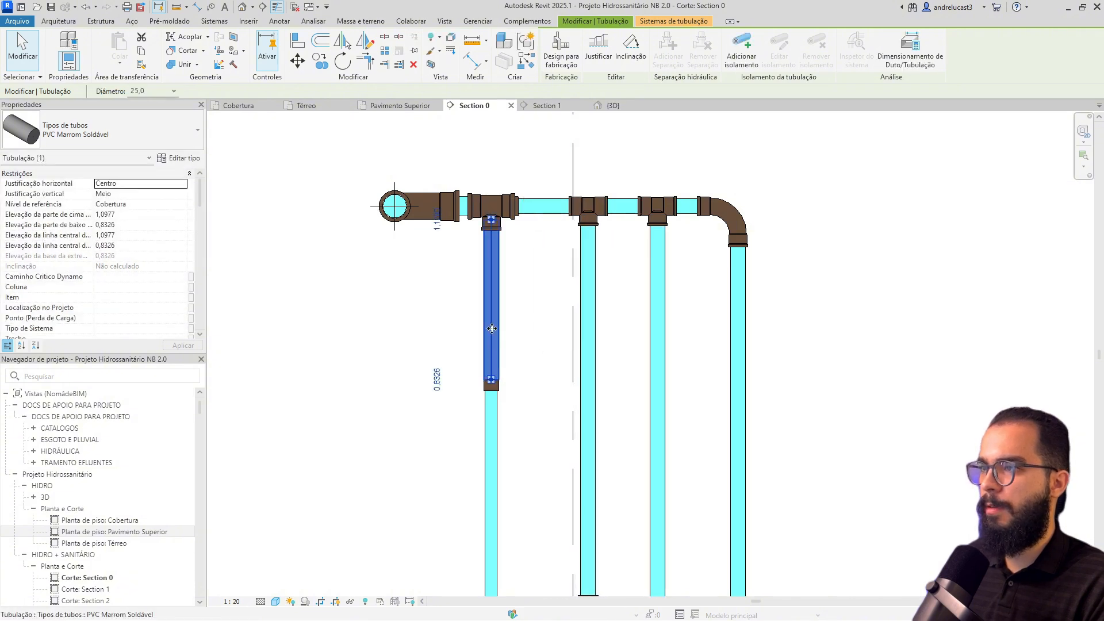
{"action": "left_click_drag", "start_coordinate": [492, 325], "coordinate": [519, 324]}
- Move the 25 to 20 mm reducer on the first riser up to the outlet of its header tee
{"action": "left_click_drag", "start_coordinate": [477, 357], "coordinate": [529, 397]}
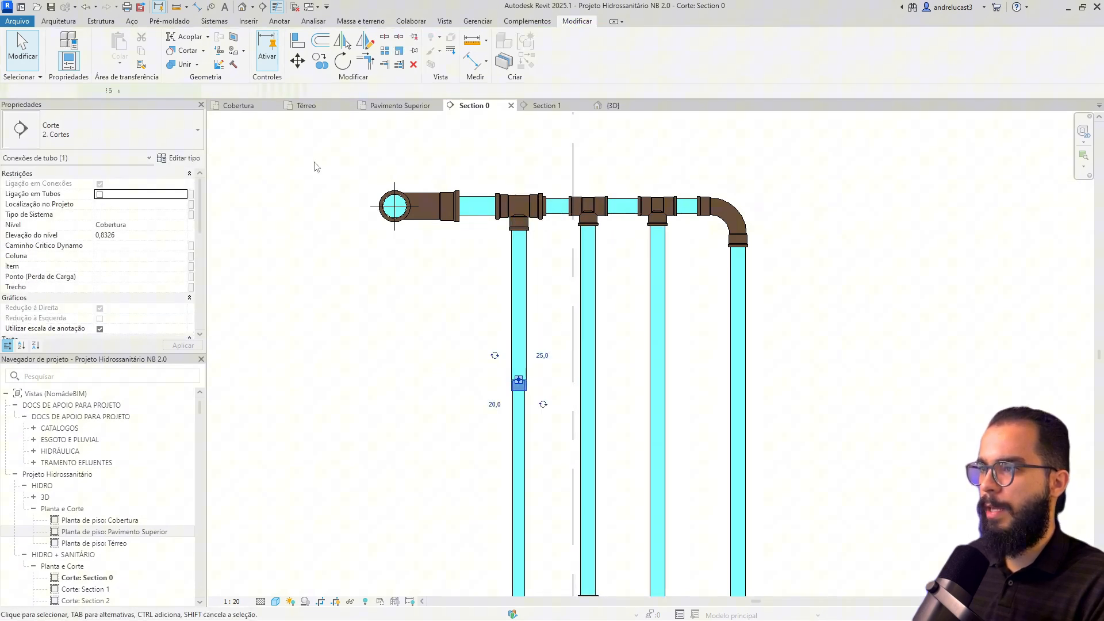
{"action": "key", "text": "m"}
{"action": "key", "text": "v"}
{"action": "left_click", "coordinate": [524, 380]}
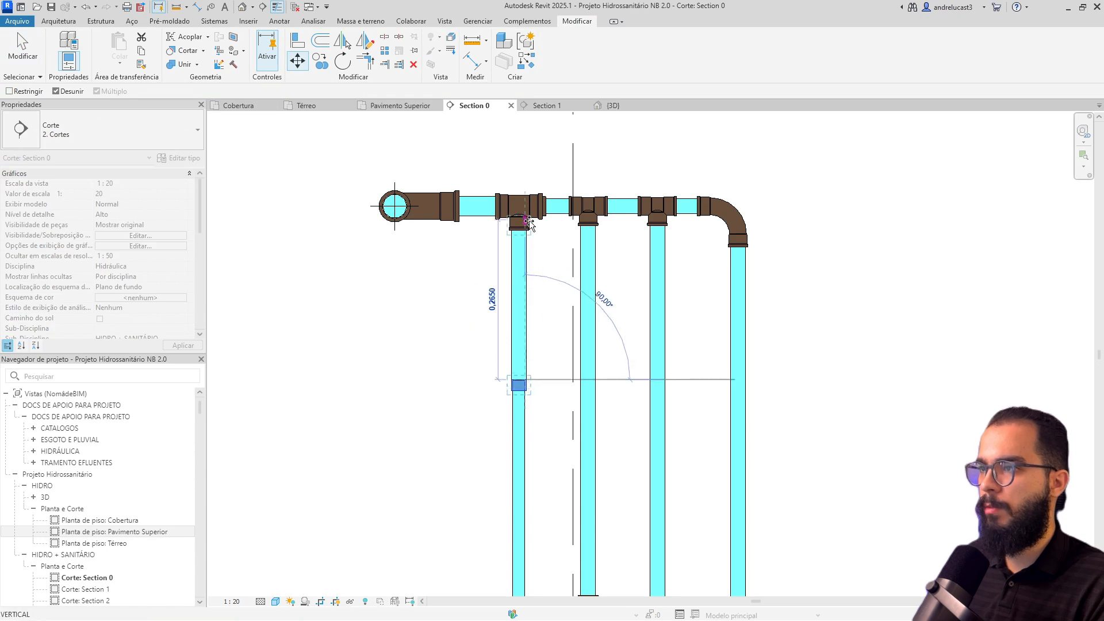
{"action": "left_click", "coordinate": [524, 230]}
{"action": "left_click", "coordinate": [550, 316]}
- Place an RE_Registro Esfera VS Compacto_Agua Fria valve, Soldável - 25 mm, at the same height on each of the three 25 mm risers
{"action": "scroll", "coordinate": [556, 340], "scroll_direction": "down", "scroll_amount": 3}
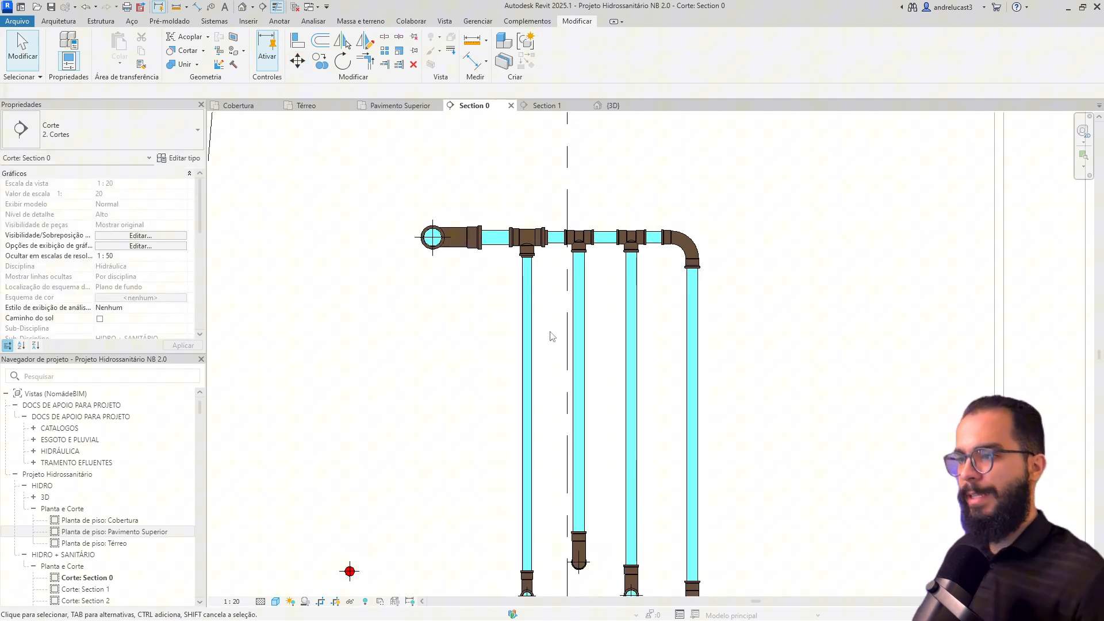
{"action": "scroll", "coordinate": [557, 340], "scroll_direction": "down", "scroll_amount": 1}
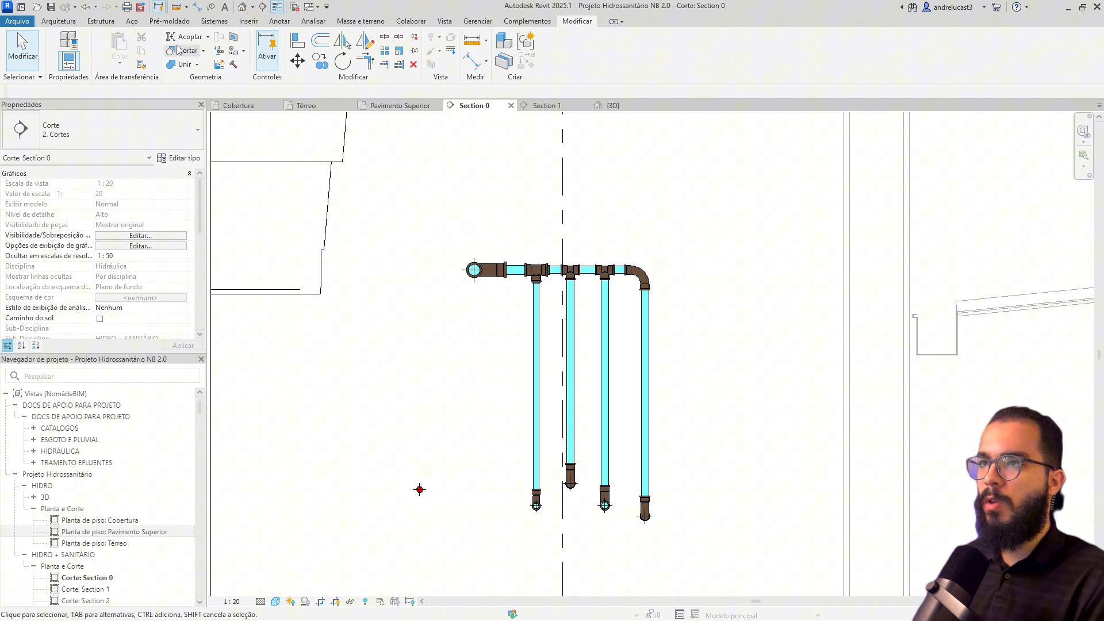
{"action": "left_click", "coordinate": [59, 21]}
{"action": "left_click", "coordinate": [162, 39]}
{"action": "left_click", "coordinate": [117, 127]}
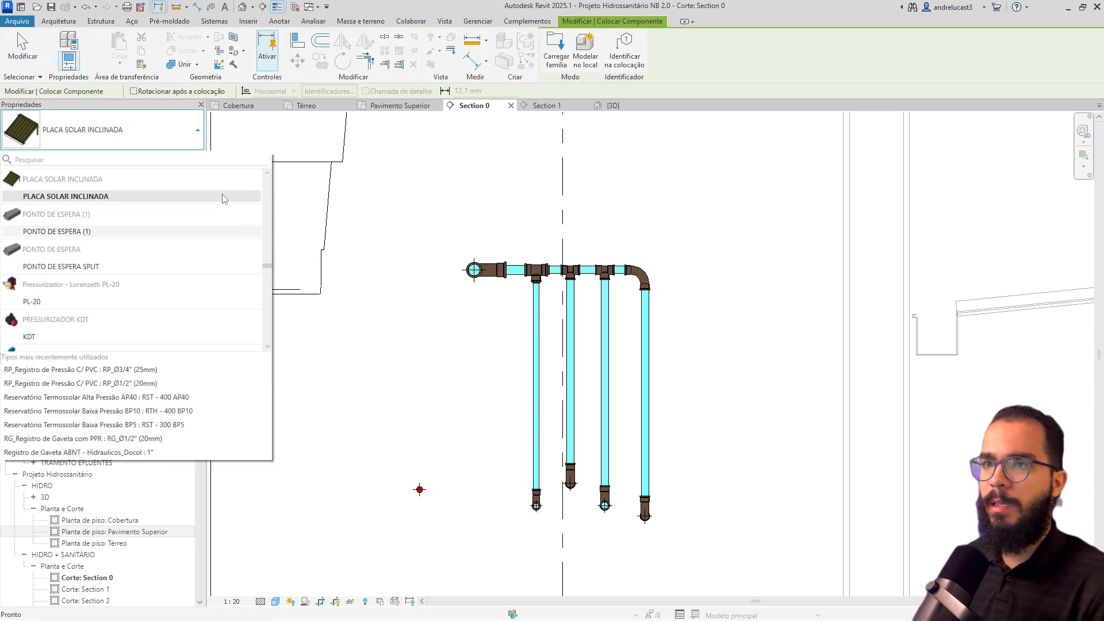
{"action": "type", "text": "re"}
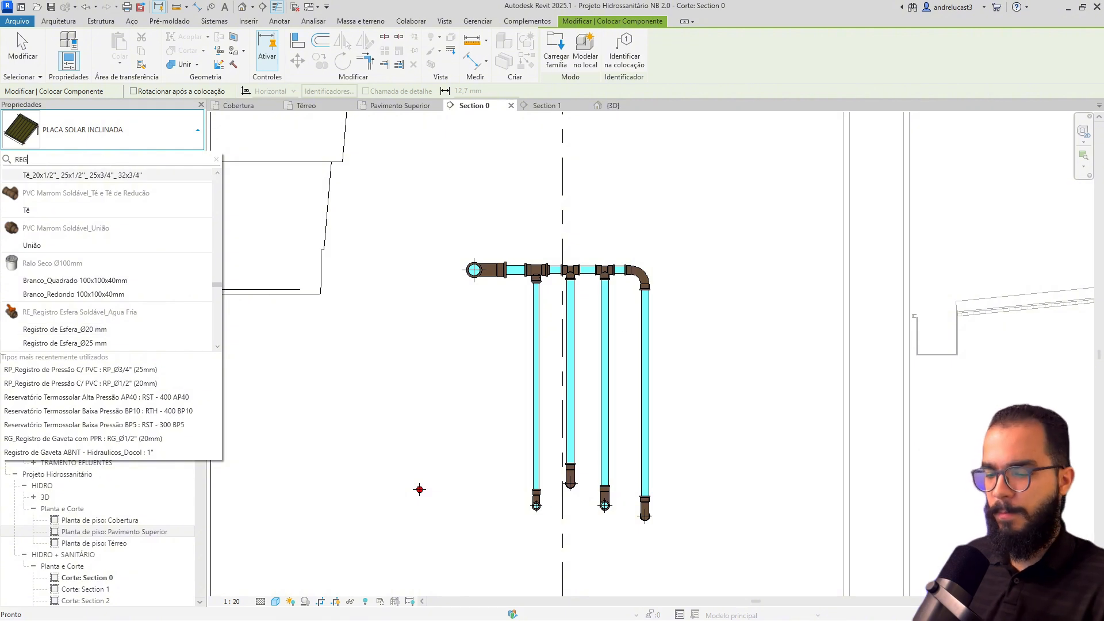
{"action": "scroll", "coordinate": [157, 240], "scroll_direction": "down", "scroll_amount": 5}
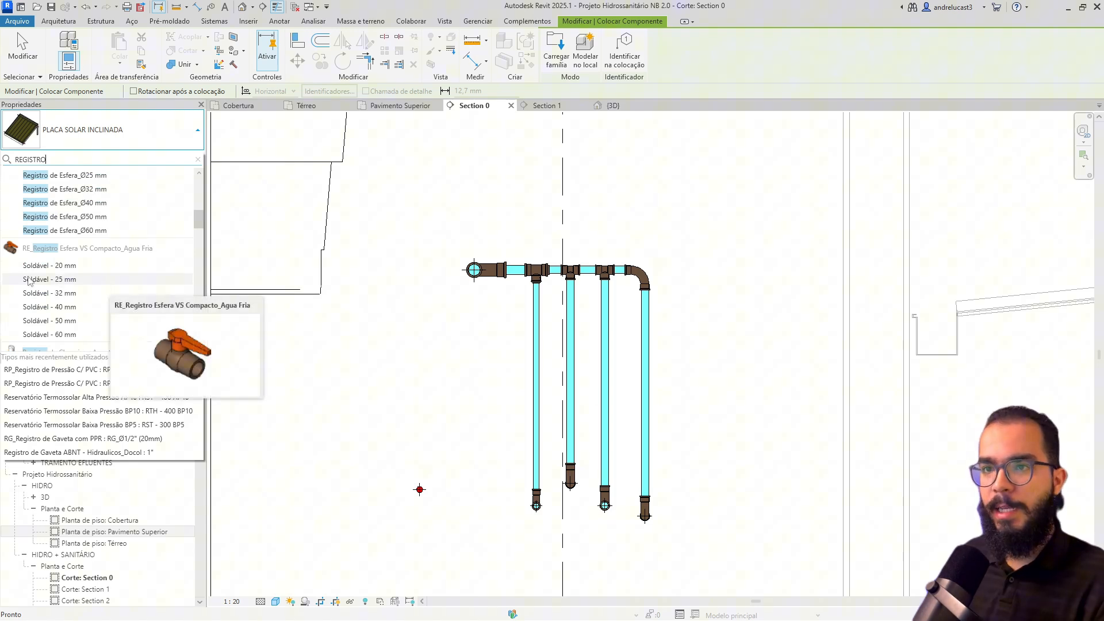
{"action": "scroll", "coordinate": [70, 272], "scroll_direction": "up", "scroll_amount": 2}
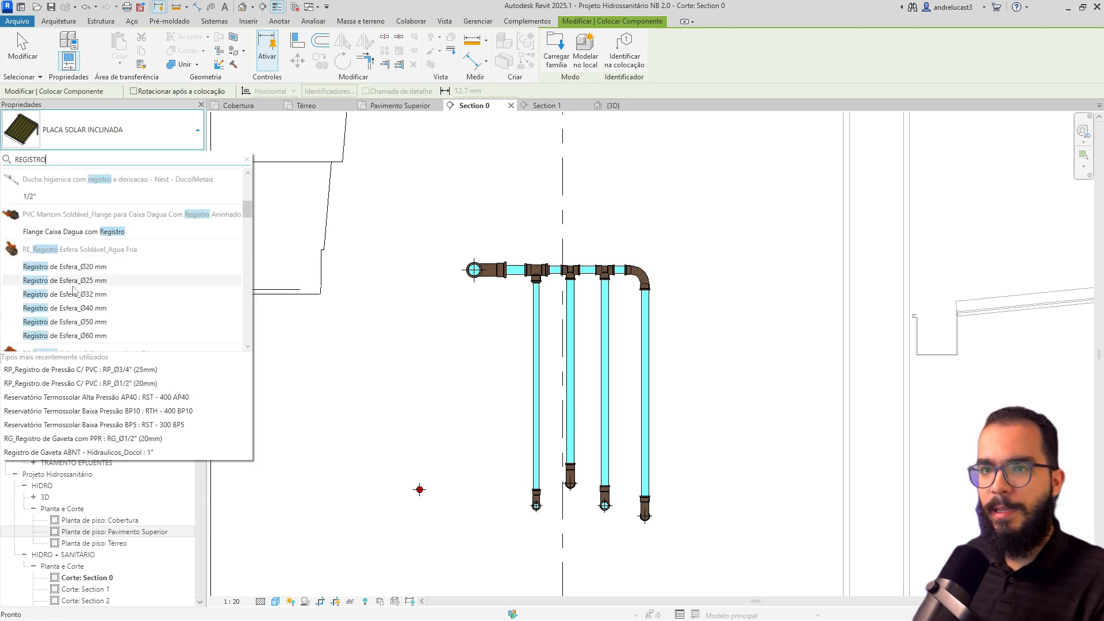
{"action": "scroll", "coordinate": [71, 284], "scroll_direction": "down", "scroll_amount": 3}
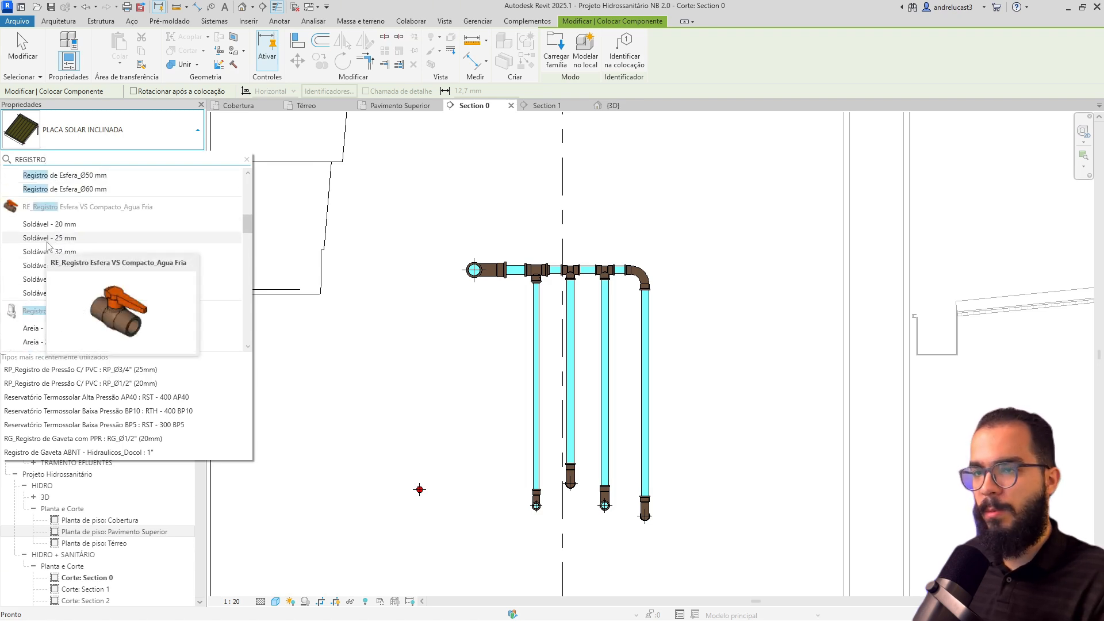
{"action": "left_click", "coordinate": [37, 238]}
{"action": "scroll", "coordinate": [630, 425], "scroll_direction": "up", "scroll_amount": 2}
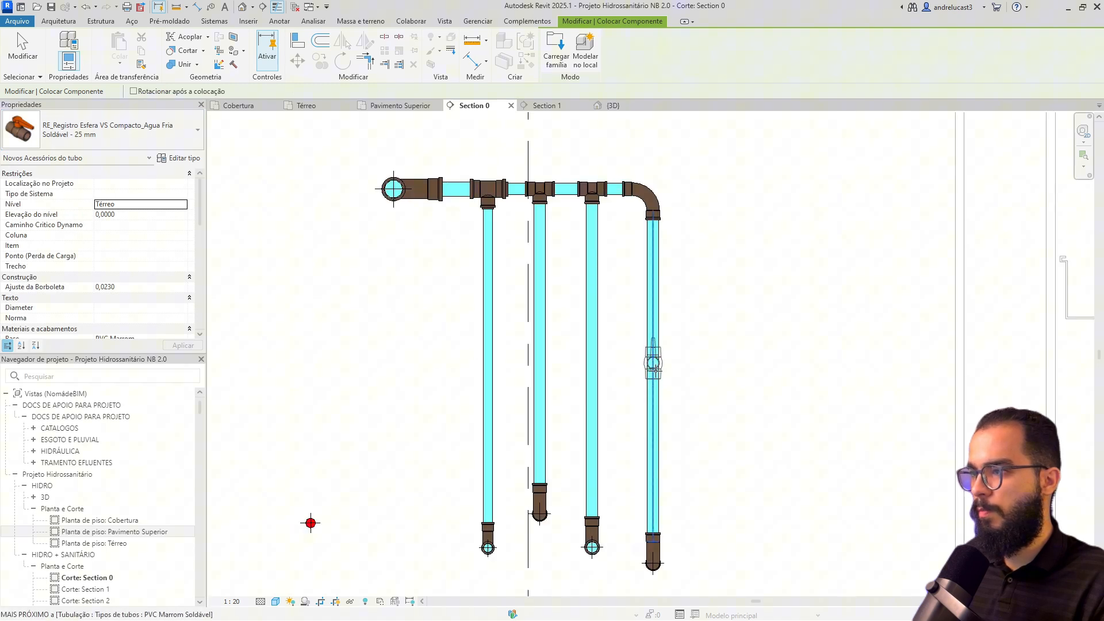
{"action": "left_click", "coordinate": [653, 289]}
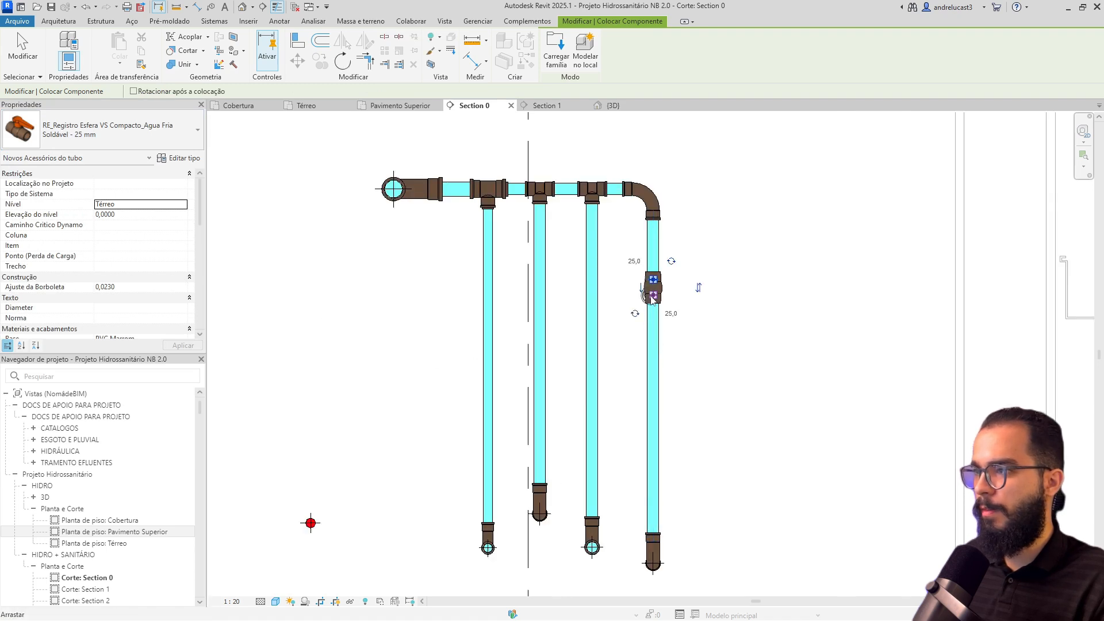
{"action": "left_click", "coordinate": [592, 288]}
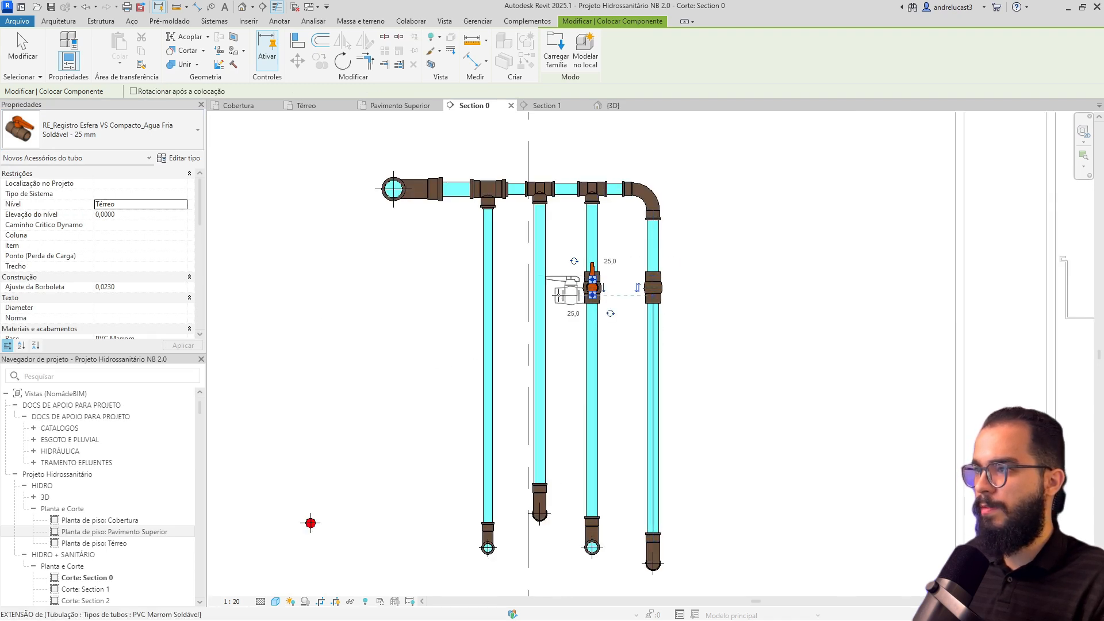
{"action": "left_click", "coordinate": [539, 289]}
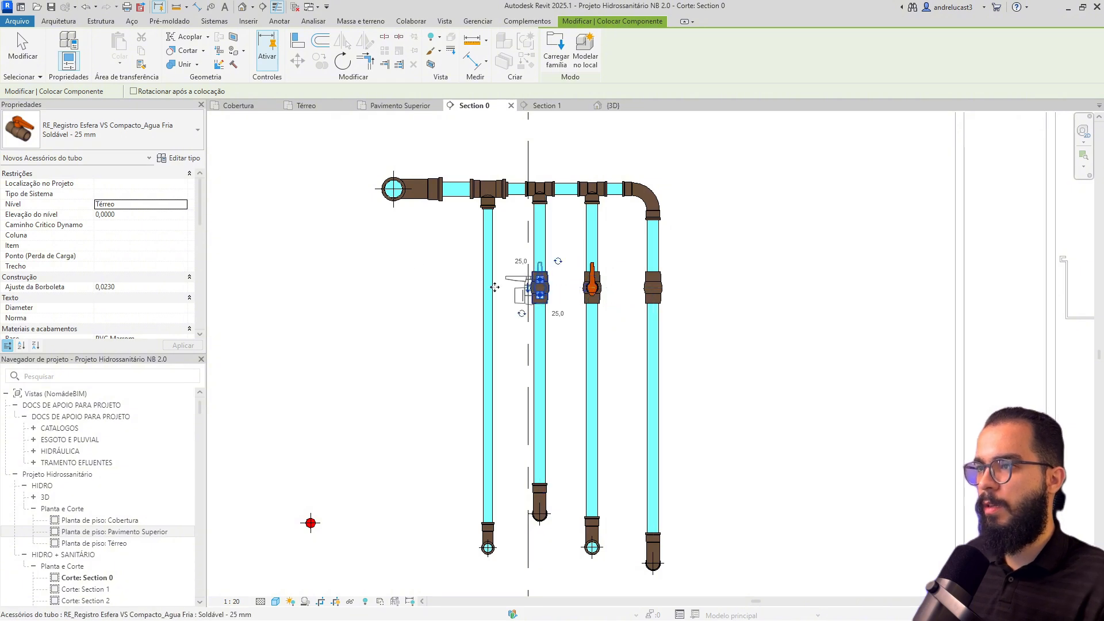
- Place a Soldável - 20 mm valve of the same compact ball valve family on the 20 mm riser, beside the other valves
{"action": "left_click", "coordinate": [104, 130]}
{"action": "scroll", "coordinate": [80, 192], "scroll_direction": "up", "scroll_amount": 3}
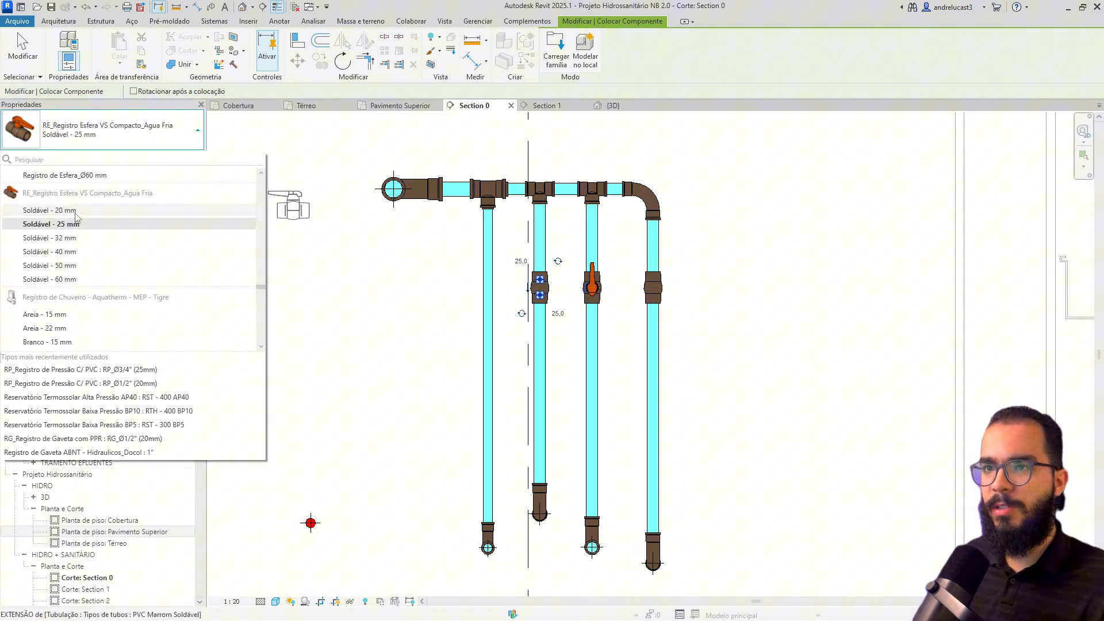
{"action": "left_click", "coordinate": [50, 215]}
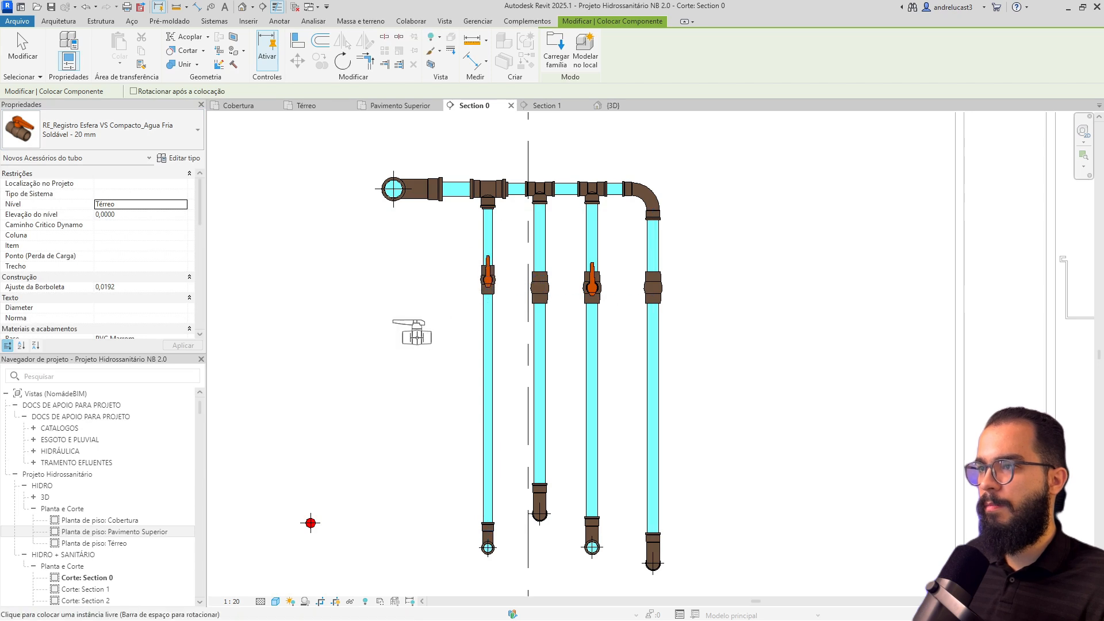
{"action": "left_click", "coordinate": [488, 280]}
{"action": "key", "text": "Escape"}
- Rotate the valves on the second riser and the end riser so their handles face the front of the section
{"action": "left_click", "coordinate": [488, 279]}
{"action": "scroll", "coordinate": [514, 299], "scroll_direction": "up", "scroll_amount": 2}
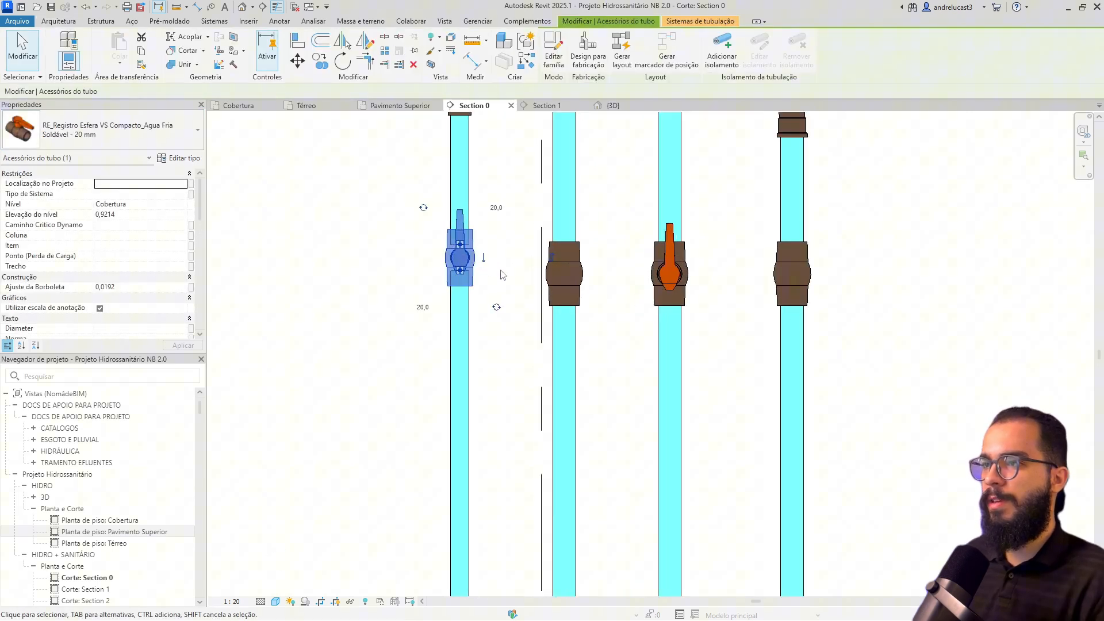
{"action": "left_click", "coordinate": [572, 287]}
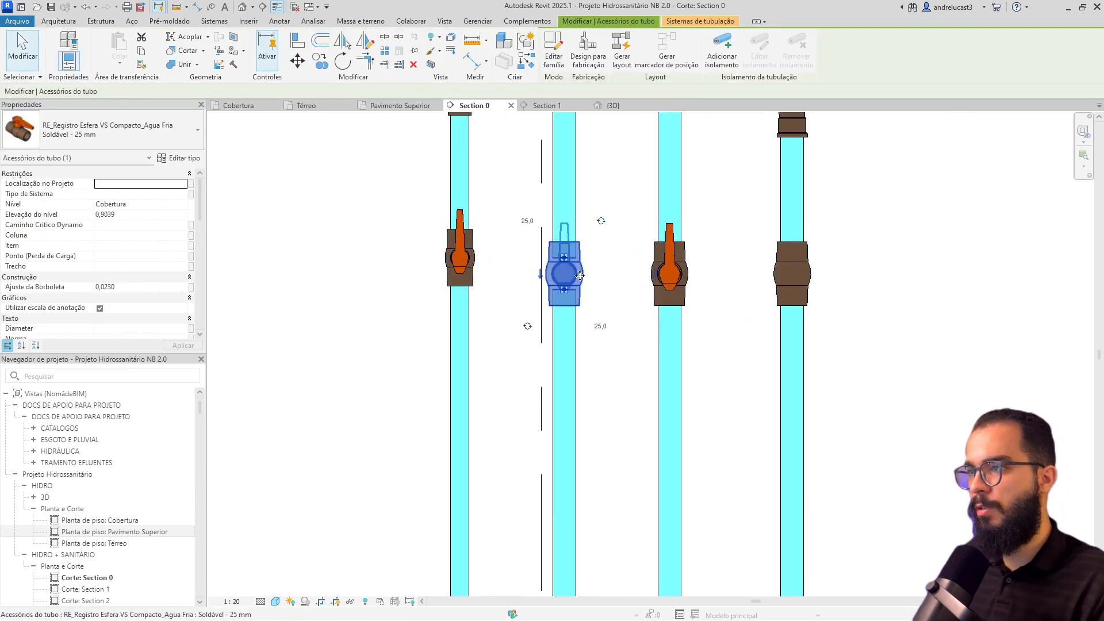
{"action": "left_click", "coordinate": [684, 293]}
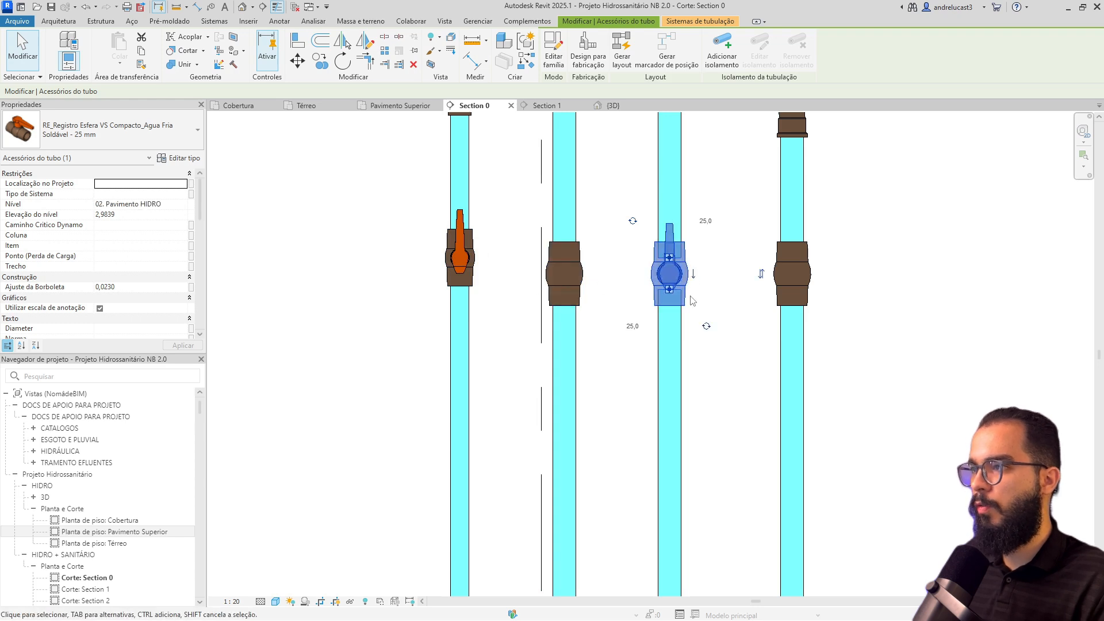
{"action": "left_click", "coordinate": [801, 289]}
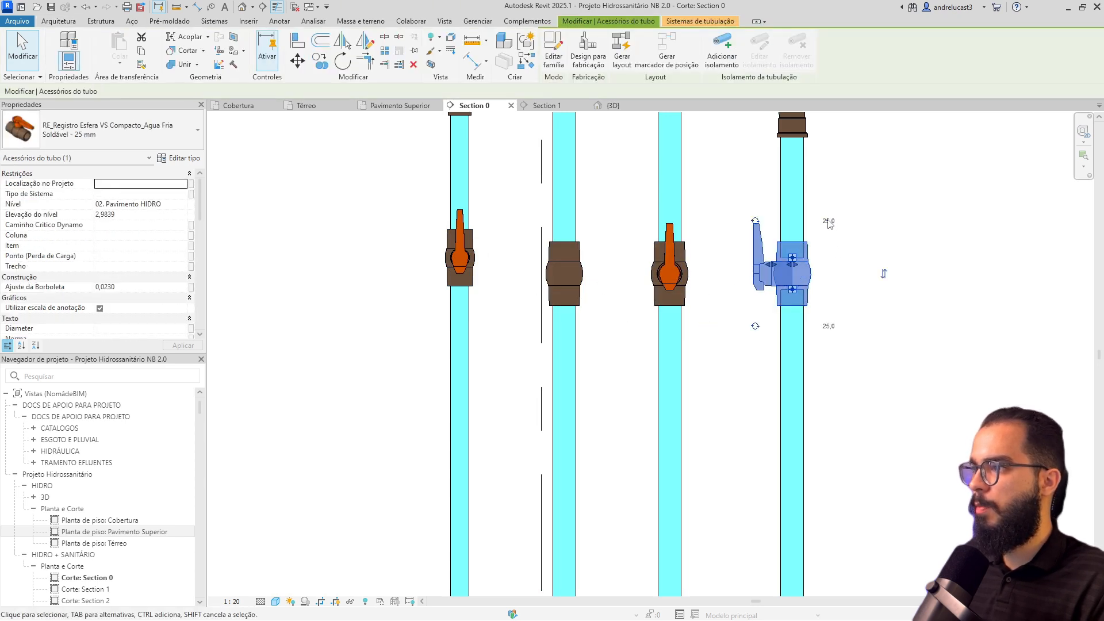
{"action": "key", "text": "Escape"}
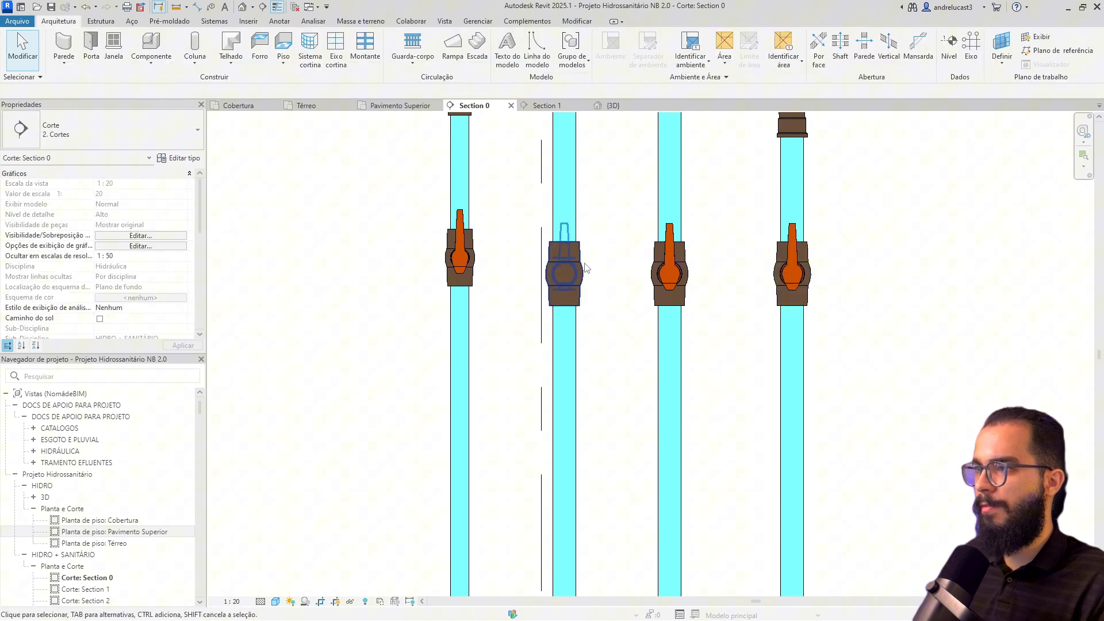
{"action": "left_click", "coordinate": [560, 270]}
{"action": "left_click", "coordinate": [530, 219]}
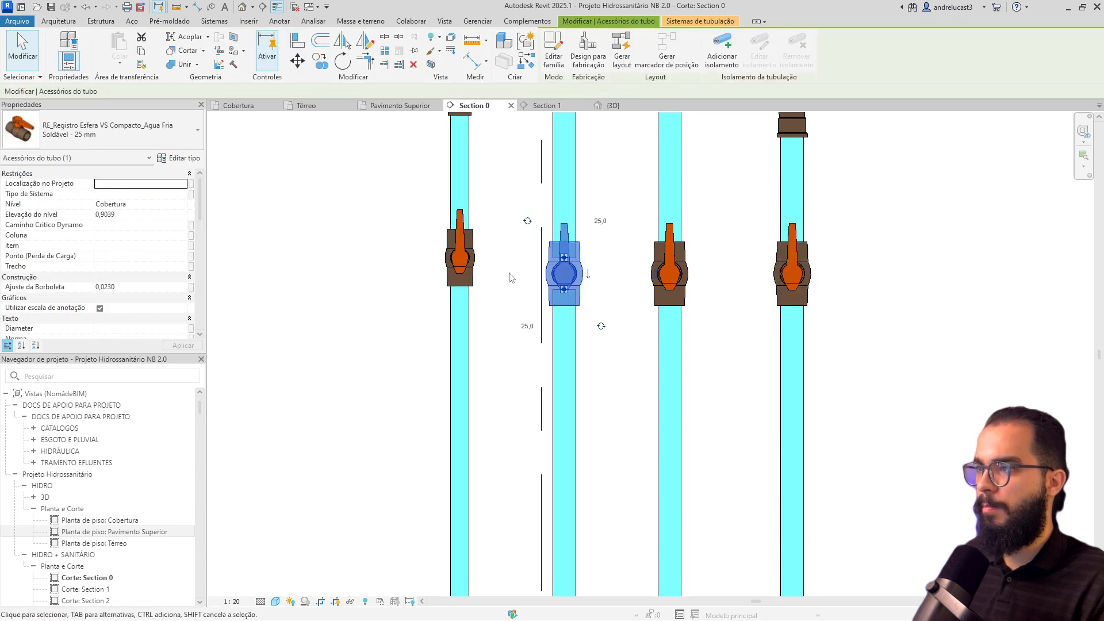
- Move all four valves slightly up their risers, and lower the 20 mm valve into line with the other three
{"action": "left_click_drag", "start_coordinate": [380, 191], "coordinate": [896, 354]}
{"action": "left_click", "coordinate": [720, 332]}
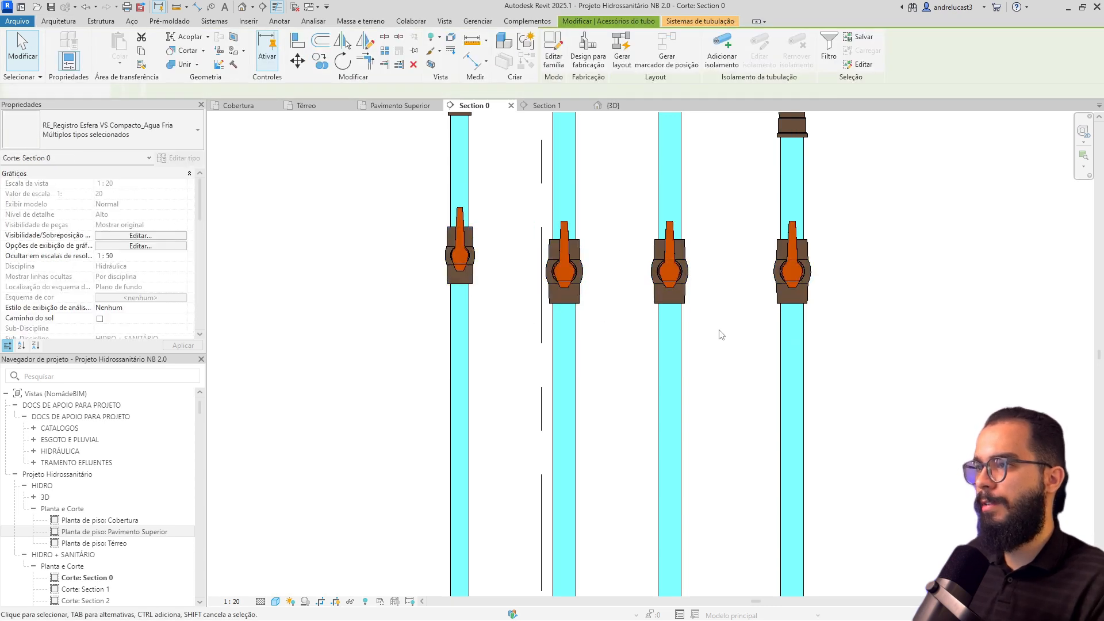
{"action": "left_click_drag", "start_coordinate": [466, 286], "coordinate": [466, 285]}
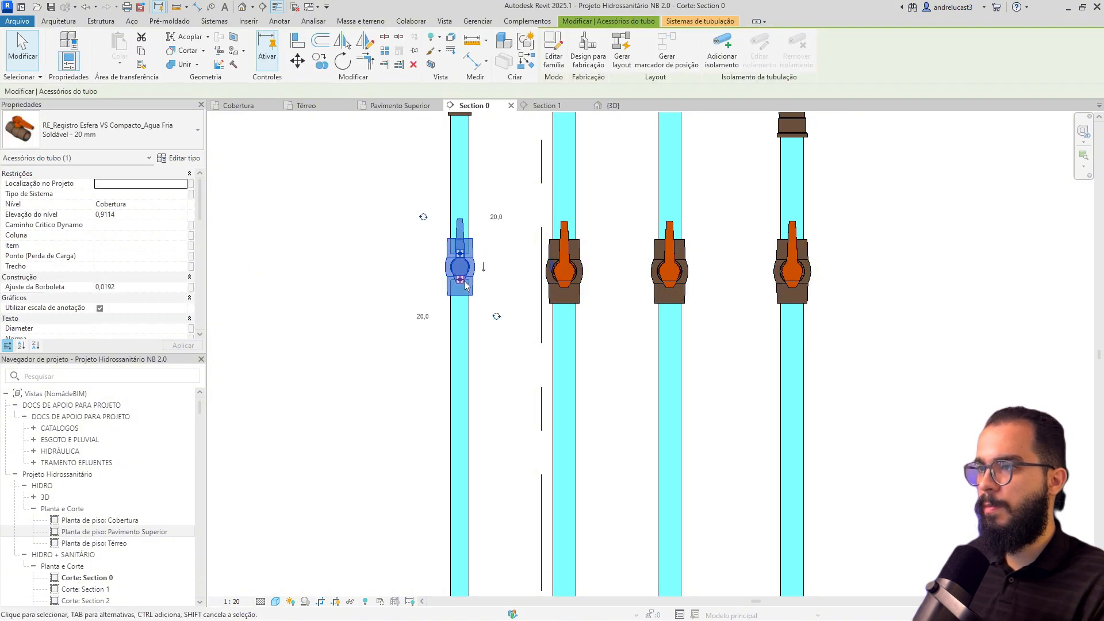
{"action": "left_click", "coordinate": [562, 276]}
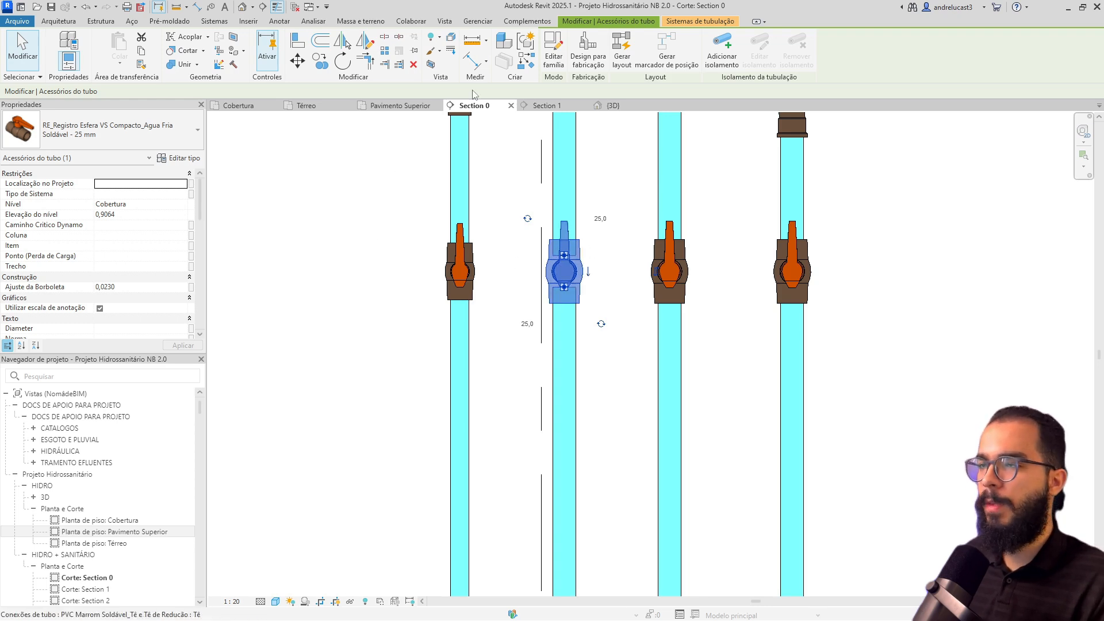
- In the 3D view, extend the section box downward around the risers and inspect the four valves below the header
{"action": "left_click", "coordinate": [610, 106]}
{"action": "middle_click_drag", "start_coordinate": [809, 408], "coordinate": [766, 278]}
{"action": "left_click", "coordinate": [708, 385]}
{"action": "left_click", "coordinate": [690, 402]}
{"action": "left_click_drag", "start_coordinate": [586, 363], "coordinate": [583, 426]}
{"action": "key", "text": "Escape"}
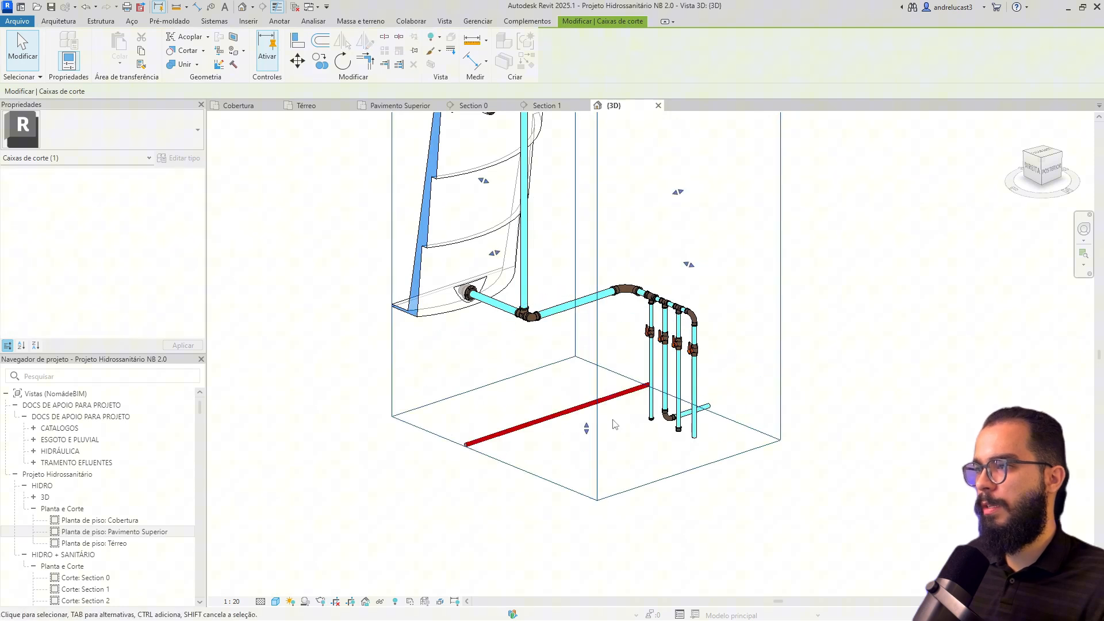
{"action": "left_click_drag", "start_coordinate": [631, 314], "coordinate": [734, 371]}
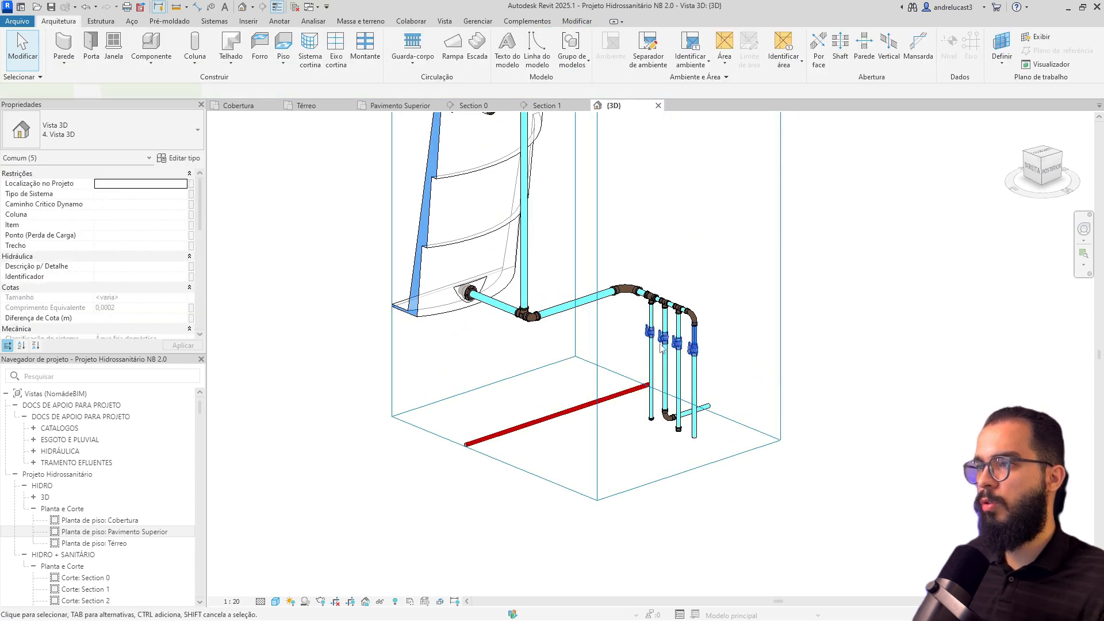
{"action": "key", "text": "Escape"}
{"action": "scroll", "coordinate": [604, 348], "scroll_direction": "down", "scroll_amount": 2}
{"action": "middle_click_drag", "start_coordinate": [604, 351], "coordinate": [623, 394]}
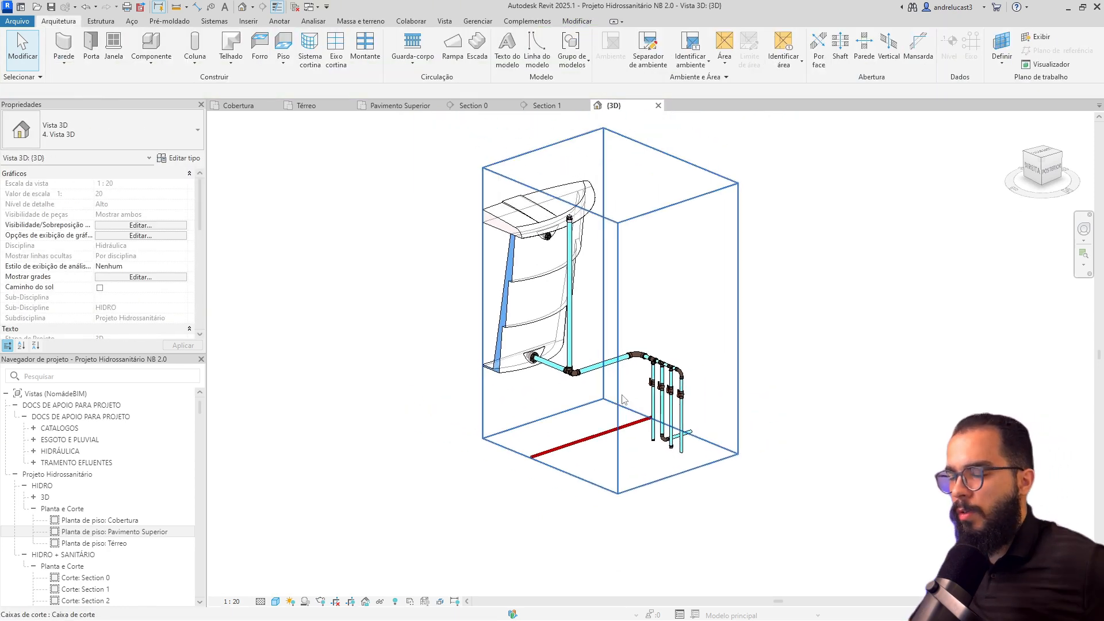
{"action": "scroll", "coordinate": [623, 398], "scroll_direction": "up", "scroll_amount": 2}
- In the Cobertura plan, examine the branches running from the header past the horizontal reservoir towards the solar panels
{"action": "key", "text": "ctrl+Tab"}
{"action": "scroll", "coordinate": [563, 334], "scroll_direction": "down", "scroll_amount": 5}
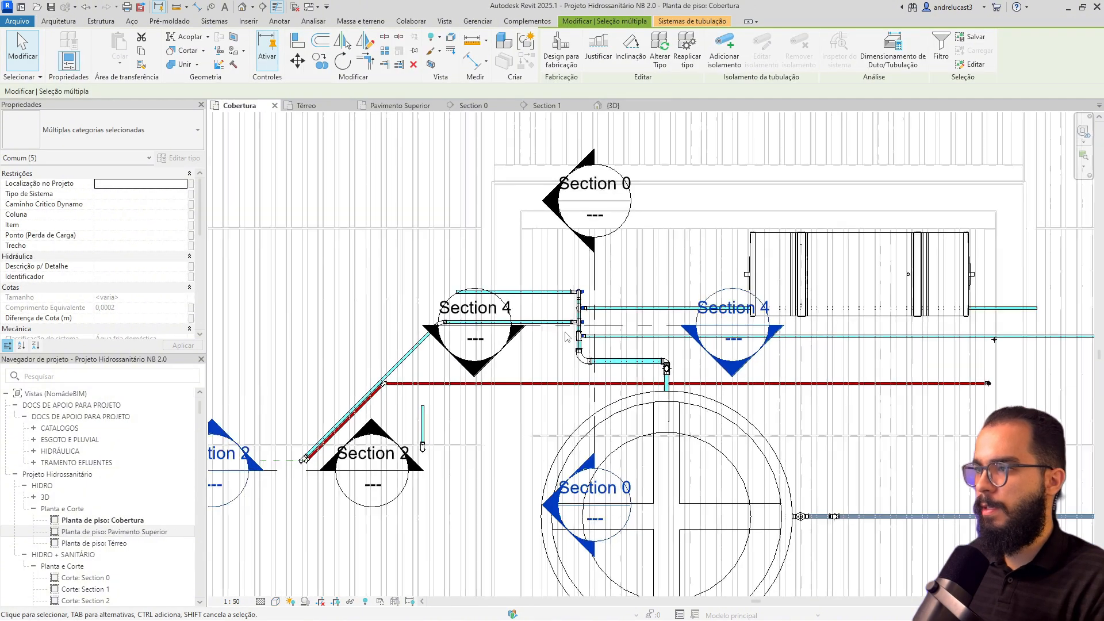
{"action": "scroll", "coordinate": [835, 391], "scroll_direction": "up", "scroll_amount": 3}
{"action": "middle_click_drag", "start_coordinate": [850, 386], "coordinate": [652, 395]}
{"action": "scroll", "coordinate": [589, 385], "scroll_direction": "down", "scroll_amount": 2}
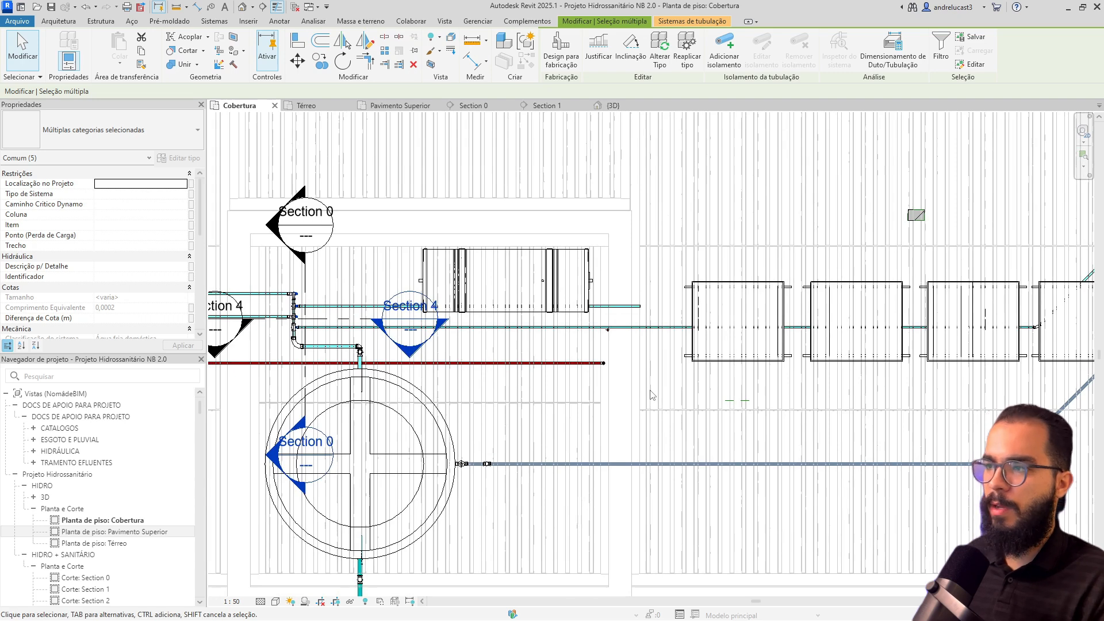
{"action": "scroll", "coordinate": [652, 395], "scroll_direction": "down", "scroll_amount": 2}
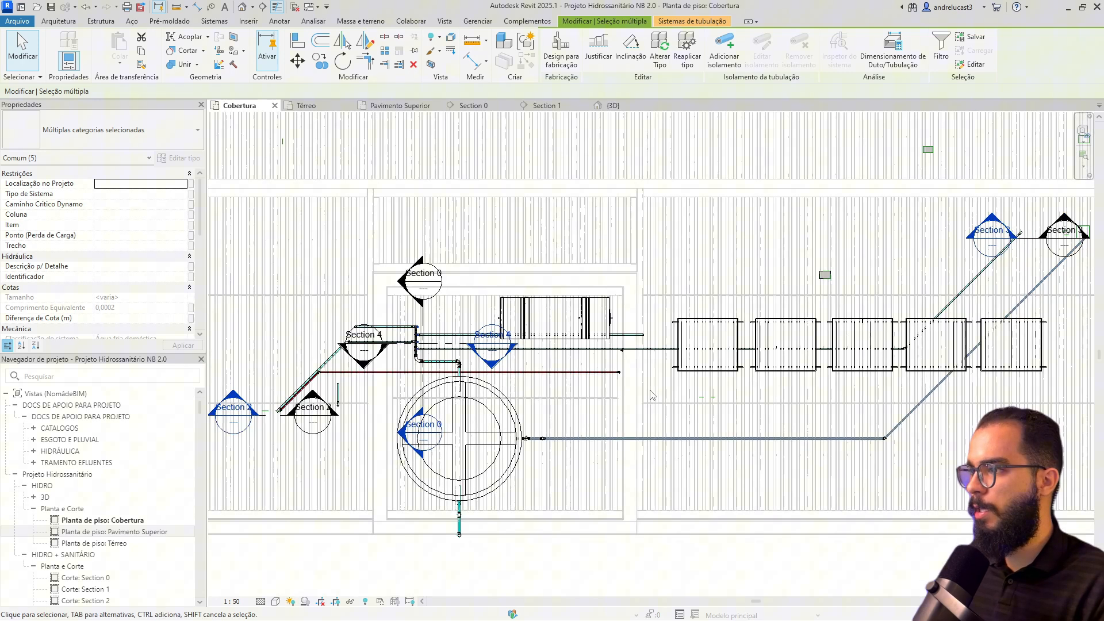
{"action": "scroll", "coordinate": [614, 353], "scroll_direction": "up", "scroll_amount": 3}
{"action": "middle_click_drag", "start_coordinate": [480, 386], "coordinate": [624, 392]}
{"action": "middle_click_drag", "start_coordinate": [850, 384], "coordinate": [640, 386]}
{"action": "scroll", "coordinate": [632, 386], "scroll_direction": "up", "scroll_amount": 2}
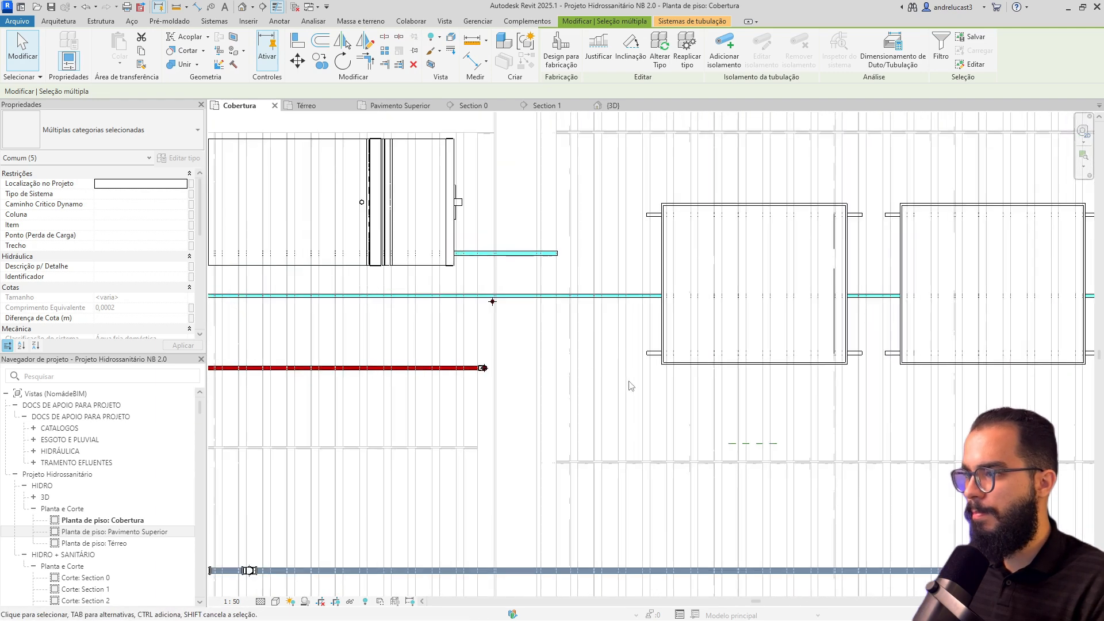
- In the Cobertura plan, examine the small vertical hot water pipe beside the cold branch and the surrounding pipes near the solar panels
{"action": "left_click", "coordinate": [492, 303]}
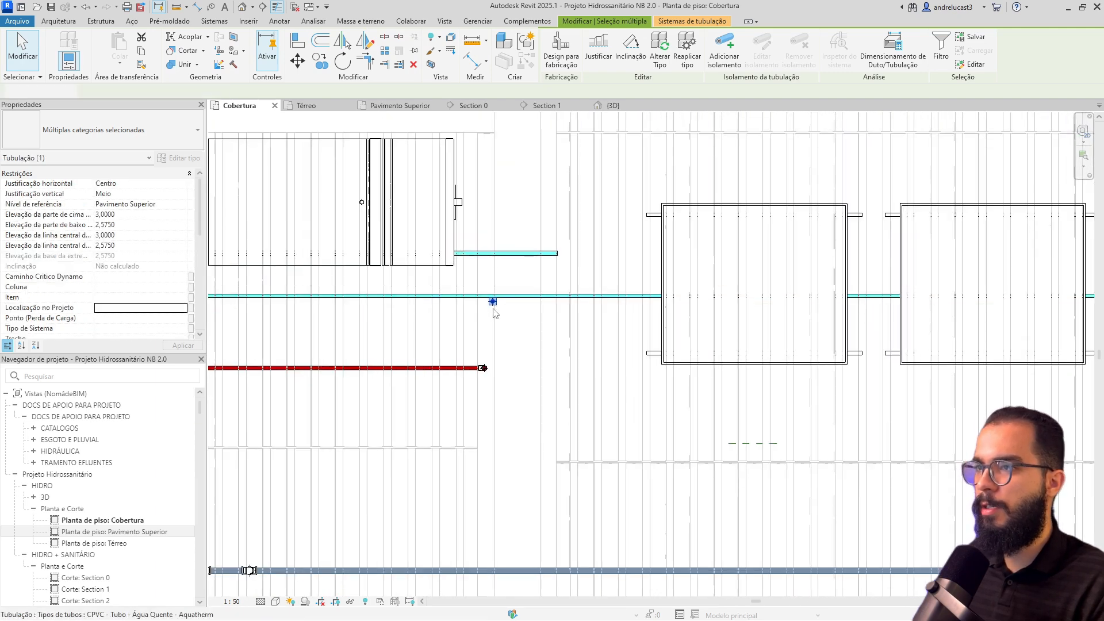
{"action": "left_click", "coordinate": [360, 206]}
{"action": "key", "text": "Escape"}
{"action": "scroll", "coordinate": [654, 354], "scroll_direction": "down", "scroll_amount": 2}
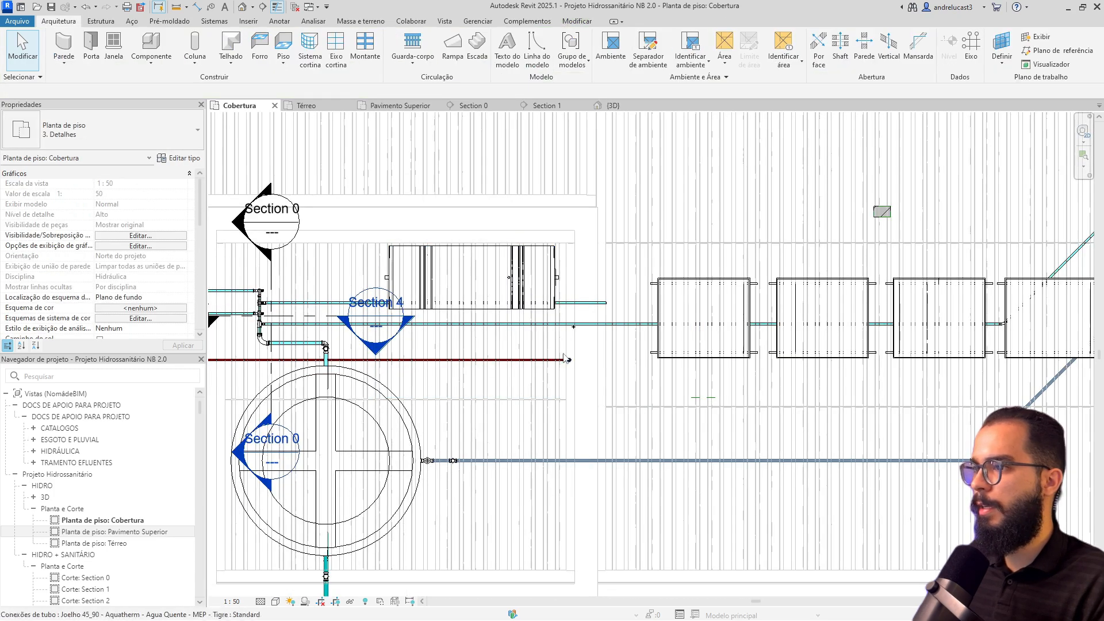
{"action": "middle_click_drag", "start_coordinate": [759, 415], "coordinate": [546, 424]}
{"action": "scroll", "coordinate": [547, 424], "scroll_direction": "down", "scroll_amount": 4}
{"action": "middle_click_drag", "start_coordinate": [547, 424], "coordinate": [551, 411]}
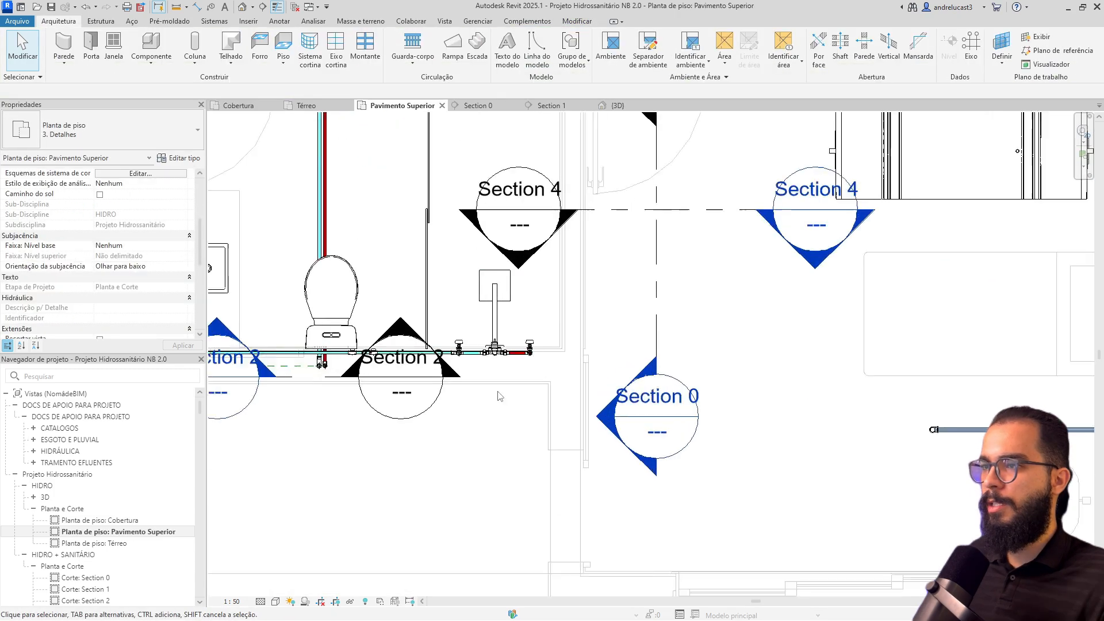
- In the Pavimento Superior plan, examine the shower's hot and cold pipes and valves and their place in the bathroom
{"action": "scroll", "coordinate": [499, 393], "scroll_direction": "up", "scroll_amount": 1}
{"action": "scroll", "coordinate": [517, 360], "scroll_direction": "up", "scroll_amount": 2}
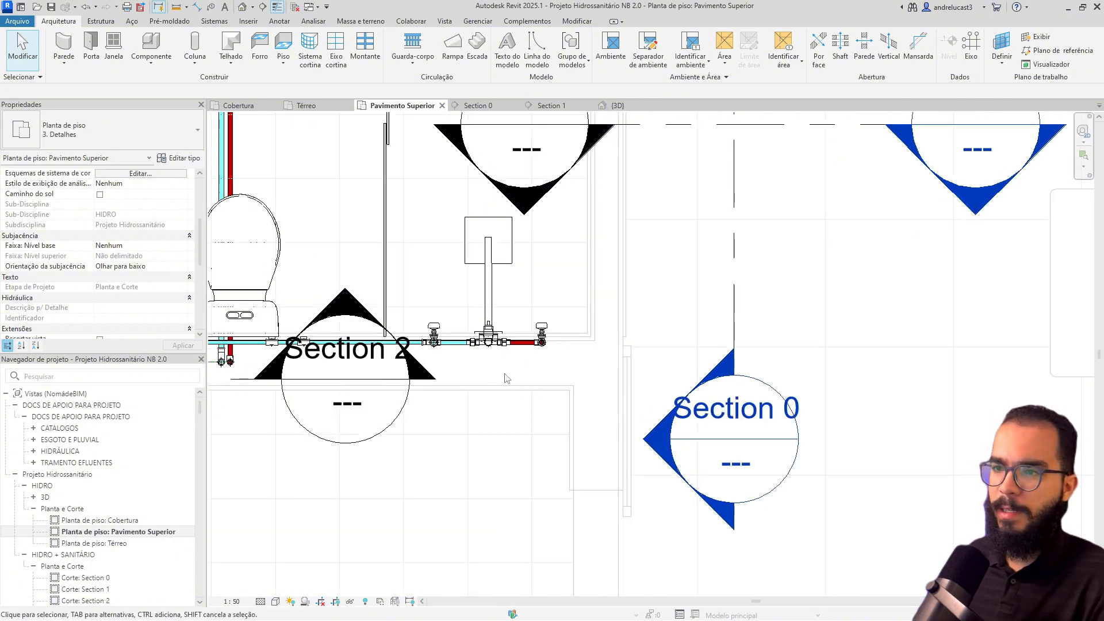
{"action": "middle_click_drag", "start_coordinate": [505, 378], "coordinate": [609, 395]}
{"action": "scroll", "coordinate": [649, 359], "scroll_direction": "down", "scroll_amount": 2}
{"action": "middle_click_drag", "start_coordinate": [649, 359], "coordinate": [592, 458]}
{"action": "scroll", "coordinate": [592, 458], "scroll_direction": "up", "scroll_amount": 1}
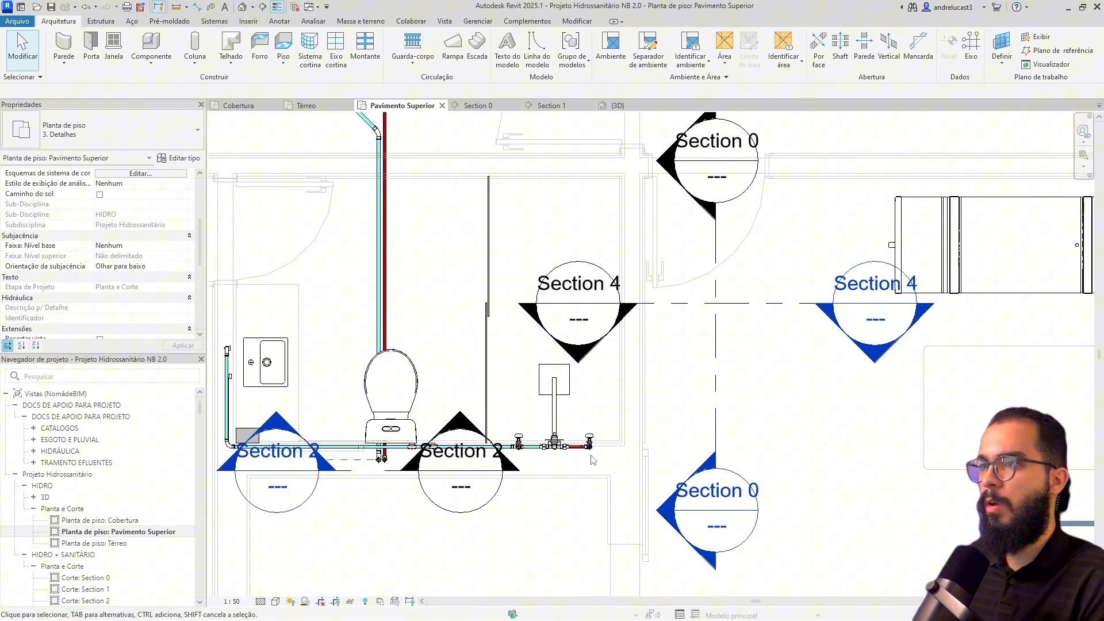
{"action": "scroll", "coordinate": [569, 408], "scroll_direction": "down", "scroll_amount": 5}
{"action": "scroll", "coordinate": [539, 369], "scroll_direction": "up", "scroll_amount": 8}
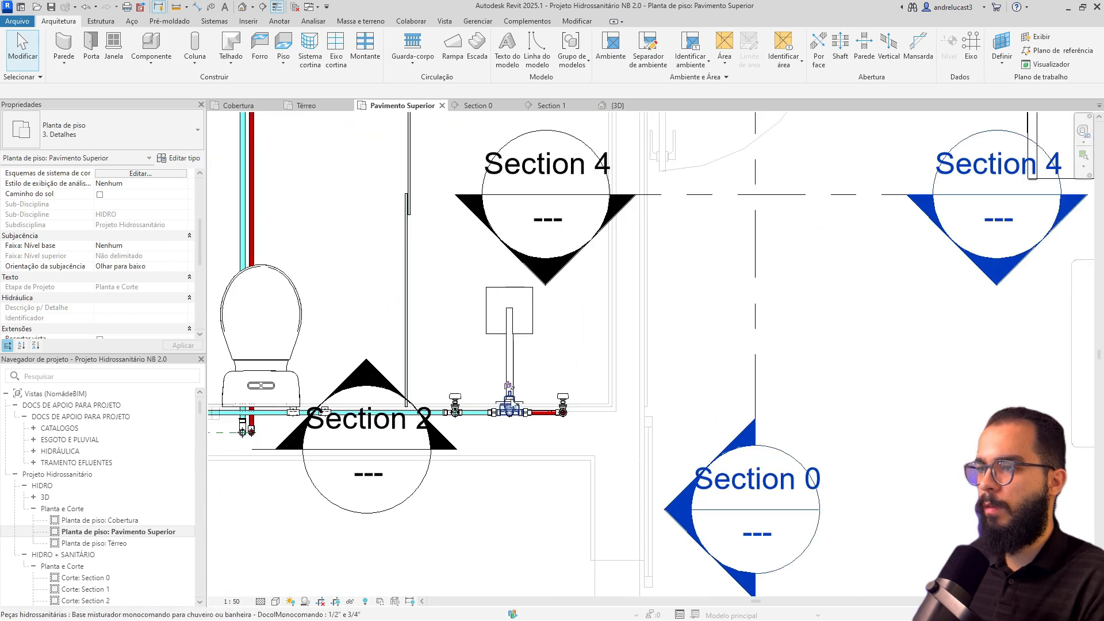
{"action": "scroll", "coordinate": [539, 370], "scroll_direction": "down", "scroll_amount": 7}
{"action": "scroll", "coordinate": [538, 369], "scroll_direction": "down", "scroll_amount": 2}
- Delete Section 0 and Section 4 beside the shower bathroom, and delete all the remaining section views of the project
{"action": "left_click", "coordinate": [561, 342]}
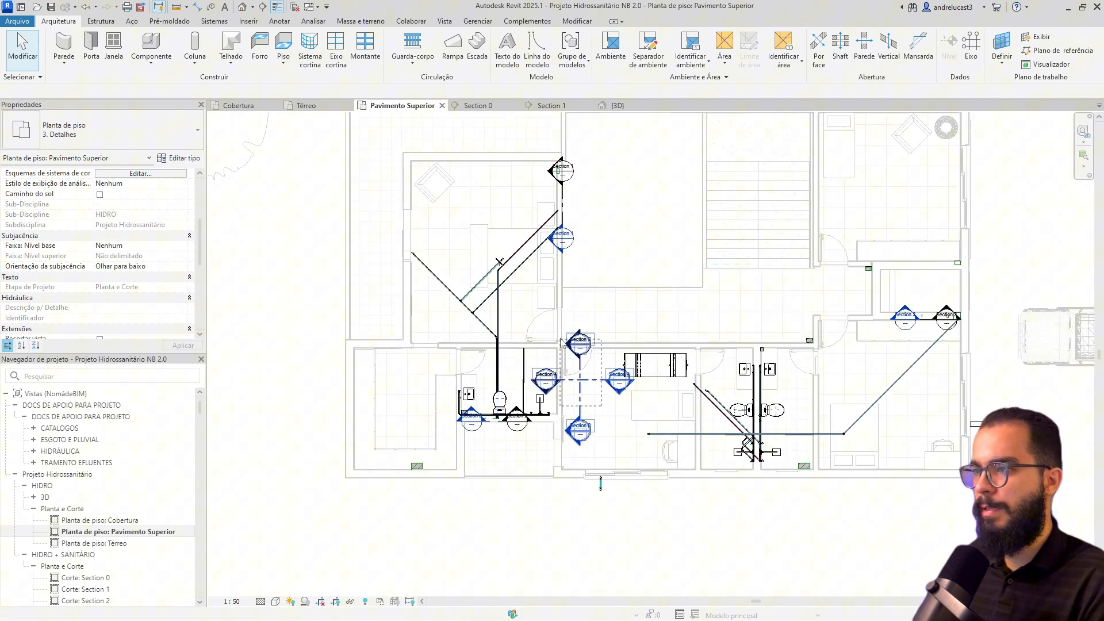
{"action": "key", "text": "Delete"}
{"action": "key", "text": "Return"}
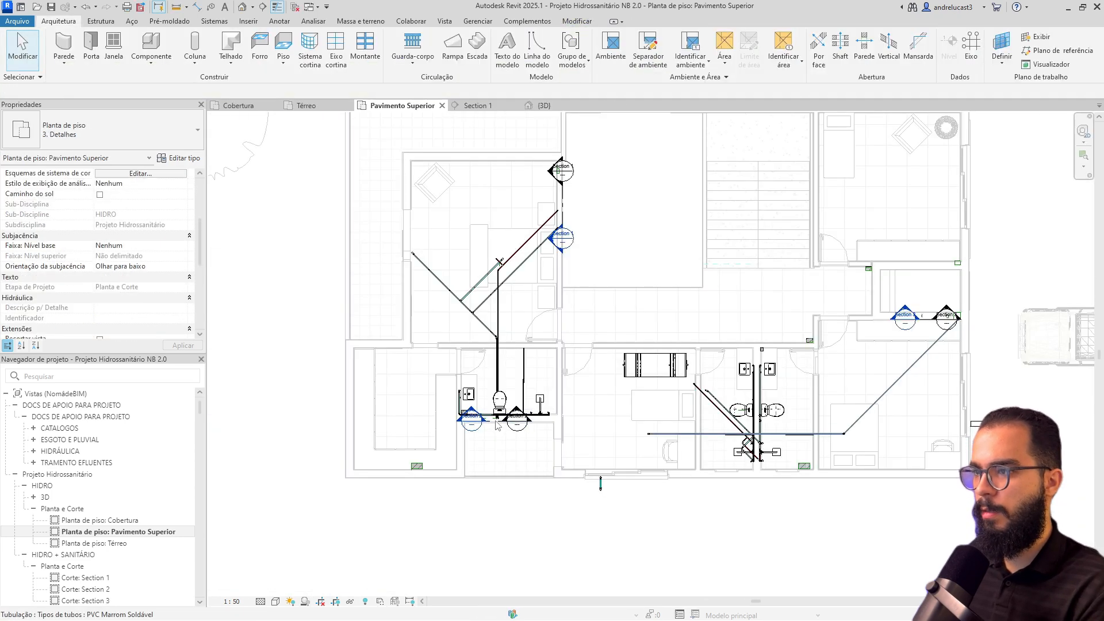
{"action": "left_click", "coordinate": [555, 414]}
{"action": "left_click", "coordinate": [545, 450]}
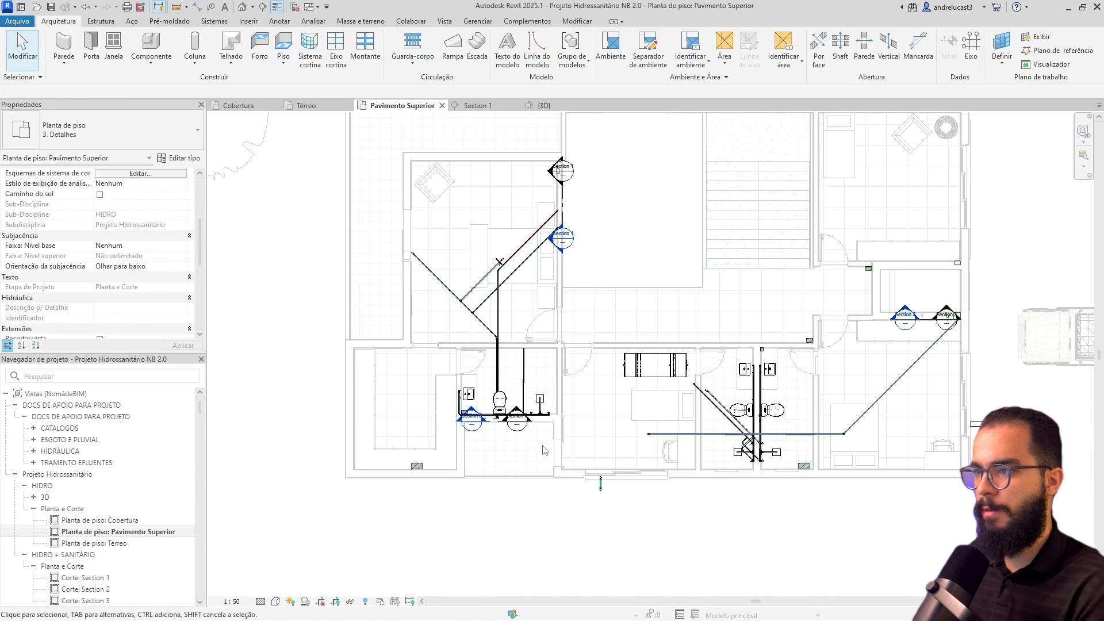
{"action": "scroll", "coordinate": [100, 534], "scroll_direction": "down", "scroll_amount": 2}
{"action": "left_click", "coordinate": [100, 532]}
{"action": "left_click", "coordinate": [113, 555], "text": "shift"}
{"action": "key", "text": "Delete"}
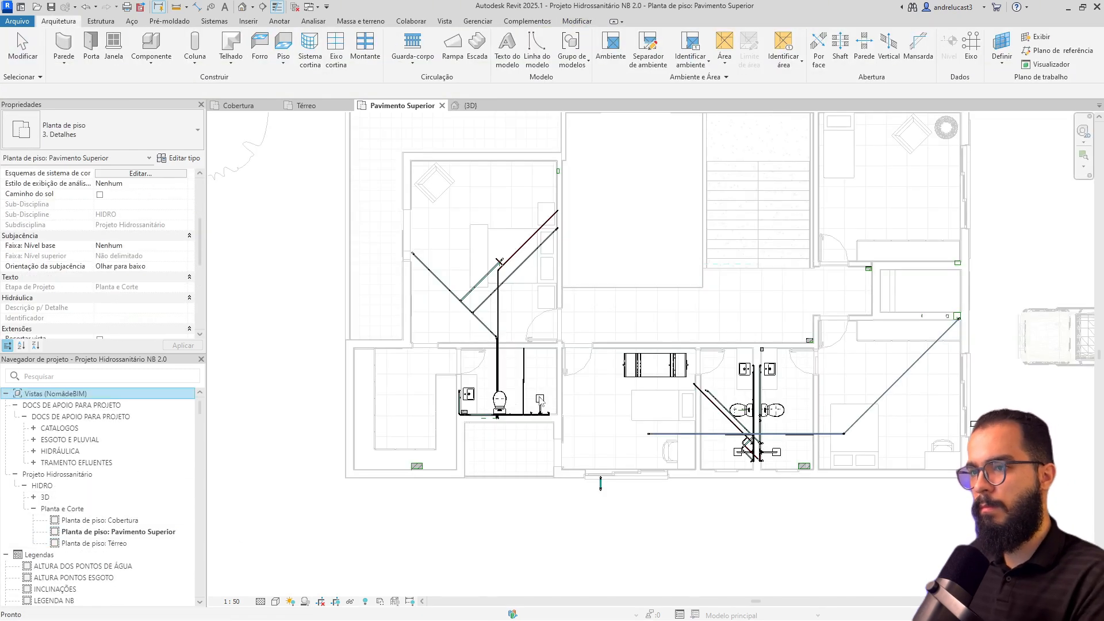
- Draw a short section just beyond the hot water riser at the shower's valve, facing the shower, and open the section view
{"action": "scroll", "coordinate": [548, 395], "scroll_direction": "up", "scroll_amount": 8}
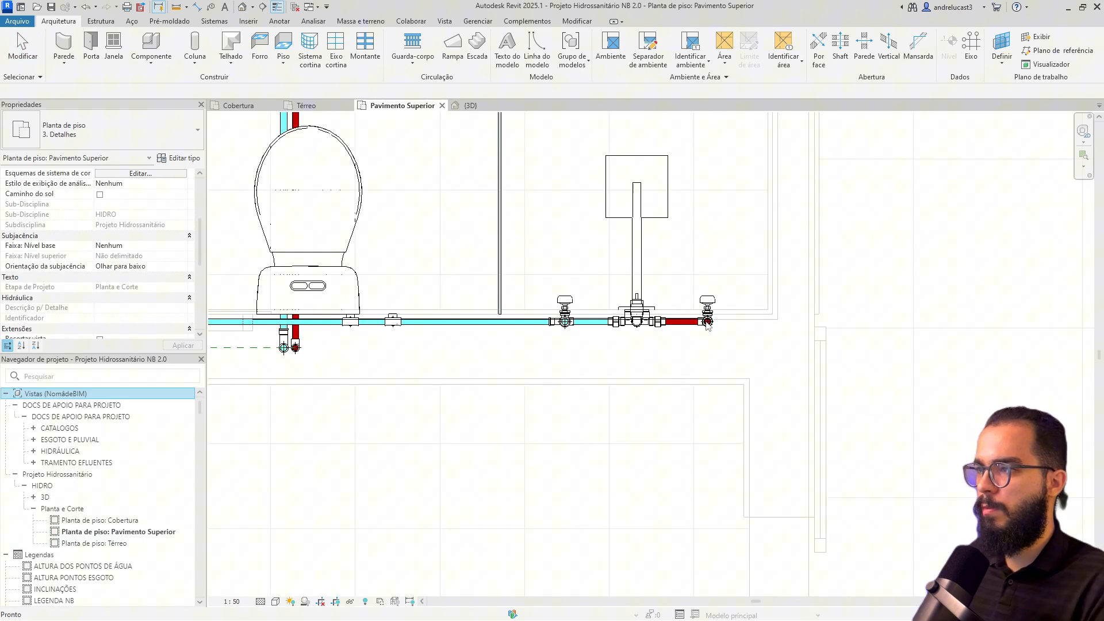
{"action": "left_click", "coordinate": [709, 325]}
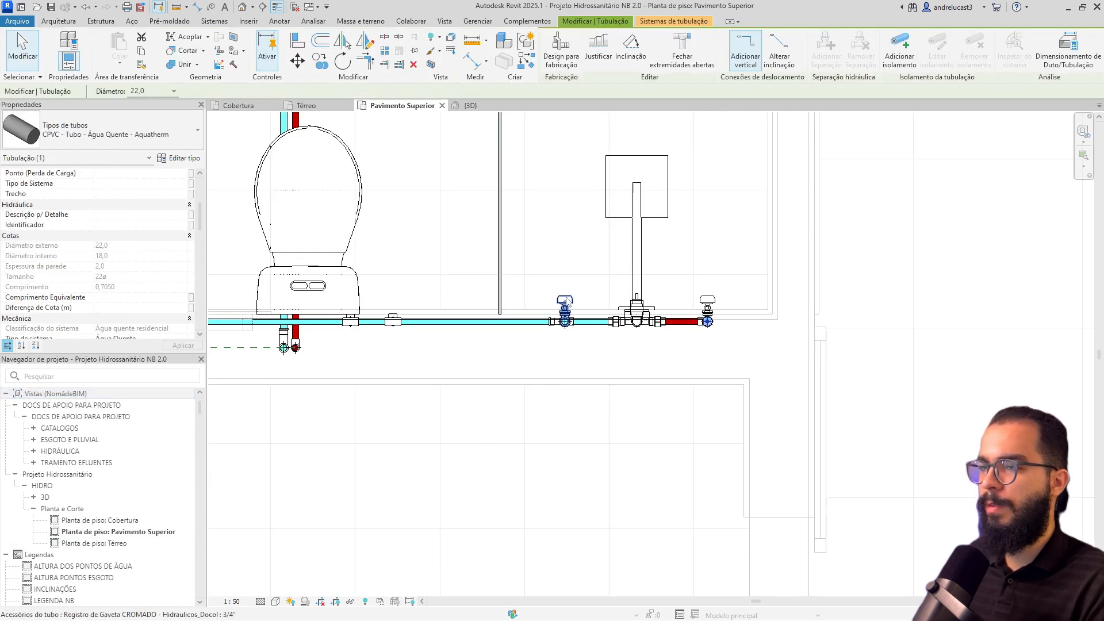
{"action": "scroll", "coordinate": [611, 438], "scroll_direction": "down", "scroll_amount": 3}
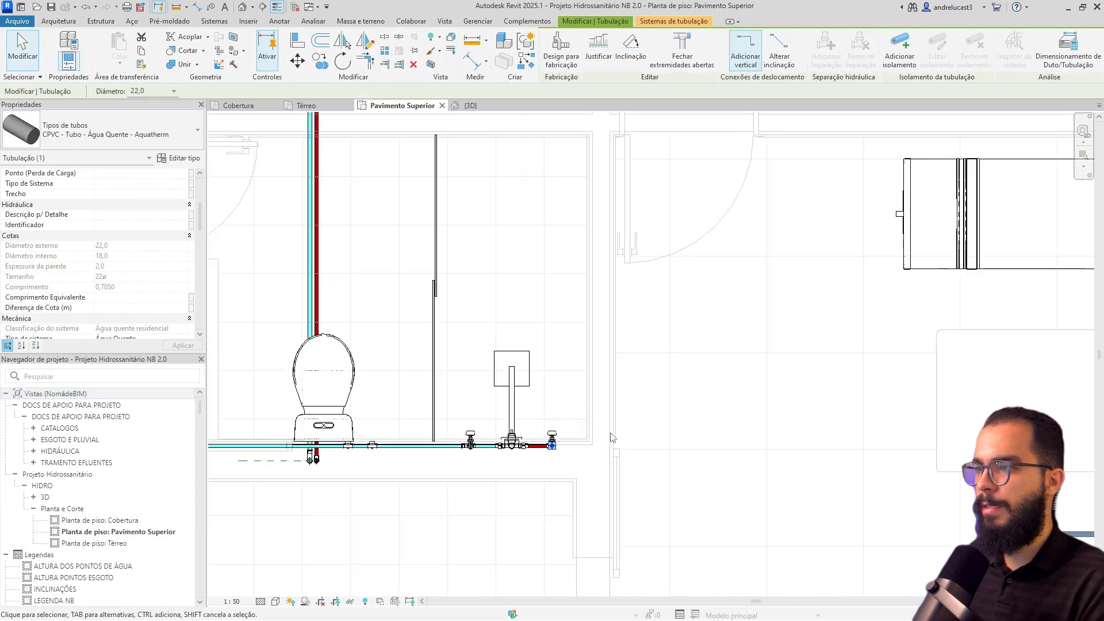
{"action": "scroll", "coordinate": [568, 443], "scroll_direction": "down", "scroll_amount": 2}
{"action": "key", "text": "Escape"}
{"action": "key", "text": "c"}
{"action": "key", "text": "t"}
{"action": "left_click", "coordinate": [565, 477]}
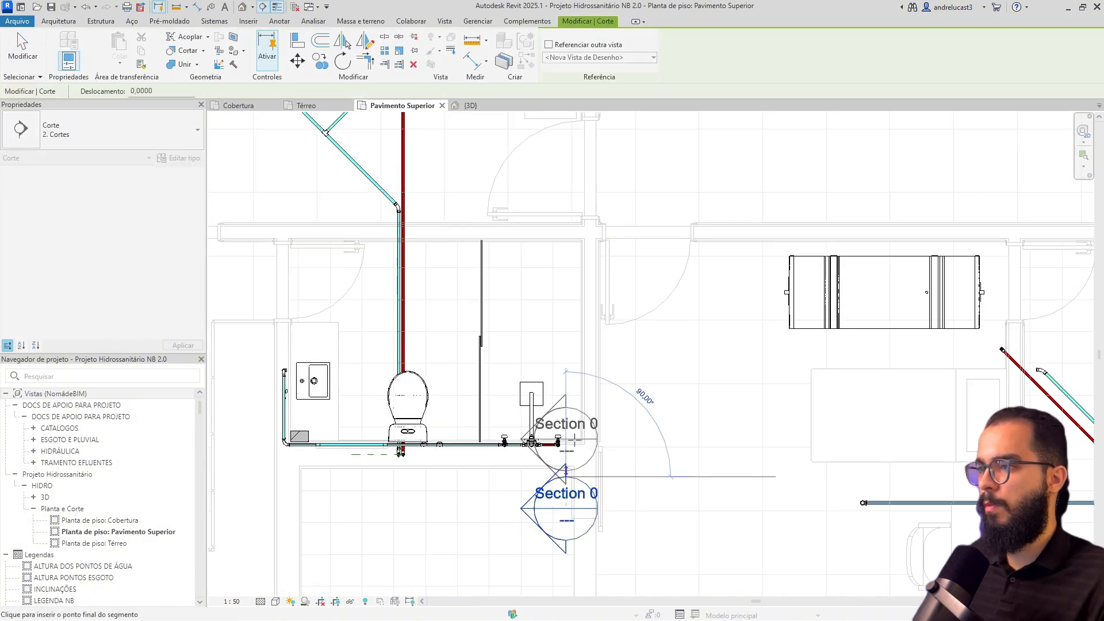
{"action": "left_click", "coordinate": [565, 390]}
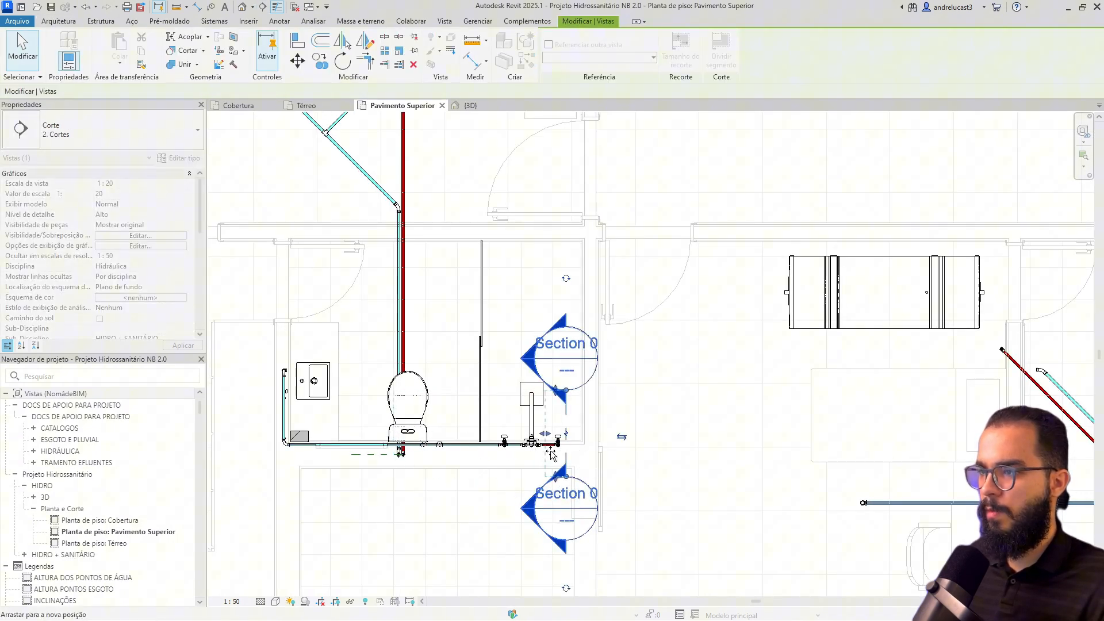
{"action": "right_click", "coordinate": [568, 408]}
{"action": "left_click", "coordinate": [607, 138]}
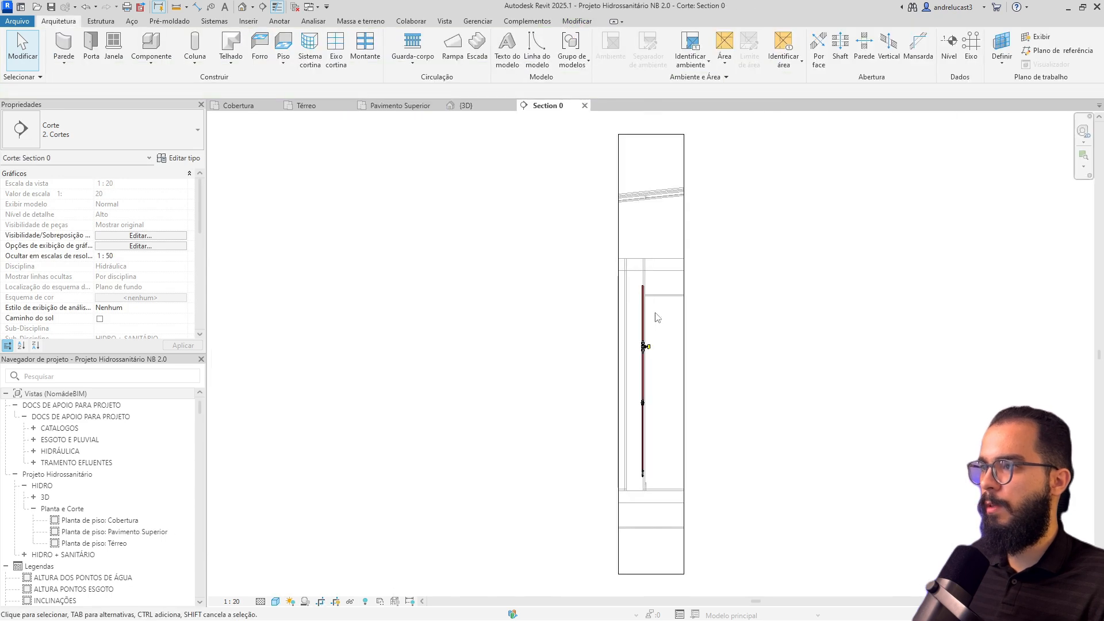
- Extend the shower's hot water riser up above the ceiling, and draw a horizontal 22 mm pipe about 0.49 m long from its top
{"action": "left_click", "coordinate": [521, 396]}
{"action": "left_click_drag", "start_coordinate": [521, 379], "coordinate": [521, 331]}
{"action": "right_click", "coordinate": [521, 332]}
{"action": "left_click", "coordinate": [592, 333]}
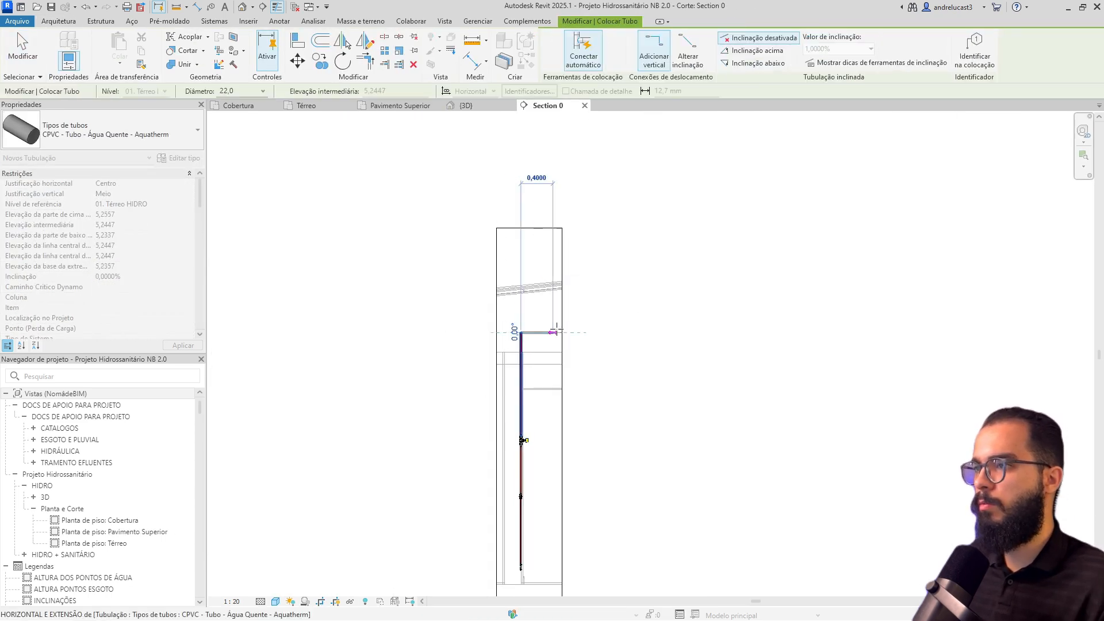
{"action": "left_click", "coordinate": [560, 332]}
{"action": "key", "text": "Escape"}
{"action": "key", "text": "Escape"}
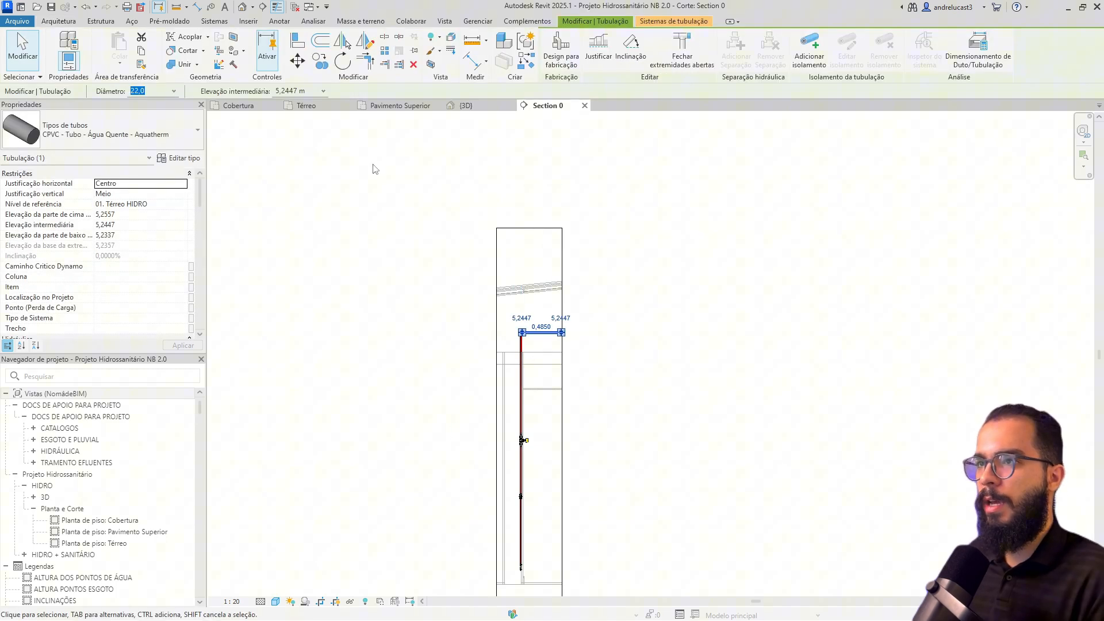
- In the Cobertura plan, shorten the new horizontal hot water pipe to about 0.43 m, ending just short of the hot water main
{"action": "left_click", "coordinate": [235, 106]}
{"action": "scroll", "coordinate": [510, 345], "scroll_direction": "up", "scroll_amount": 5}
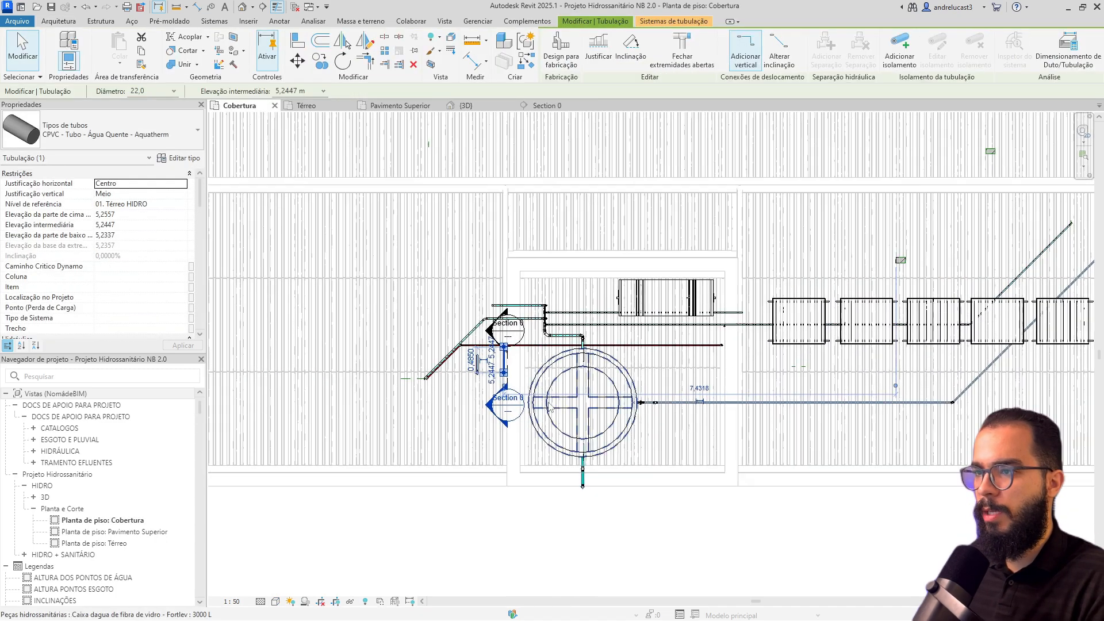
{"action": "scroll", "coordinate": [510, 345], "scroll_direction": "up", "scroll_amount": 2}
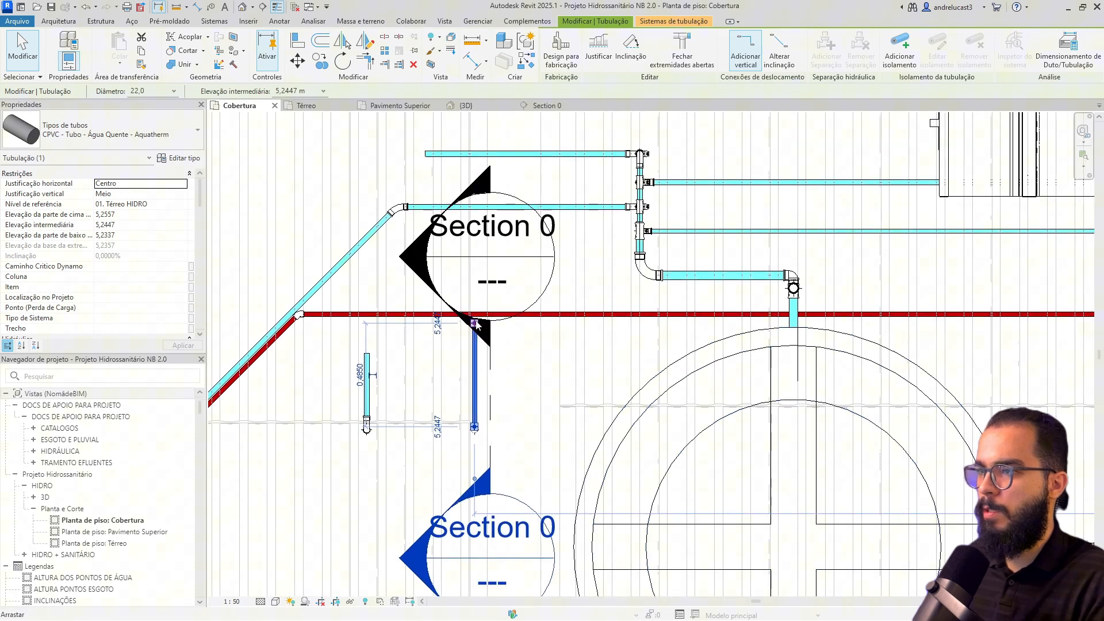
{"action": "scroll", "coordinate": [472, 328], "scroll_direction": "up", "scroll_amount": 3}
{"action": "left_click_drag", "start_coordinate": [482, 311], "coordinate": [482, 293]}
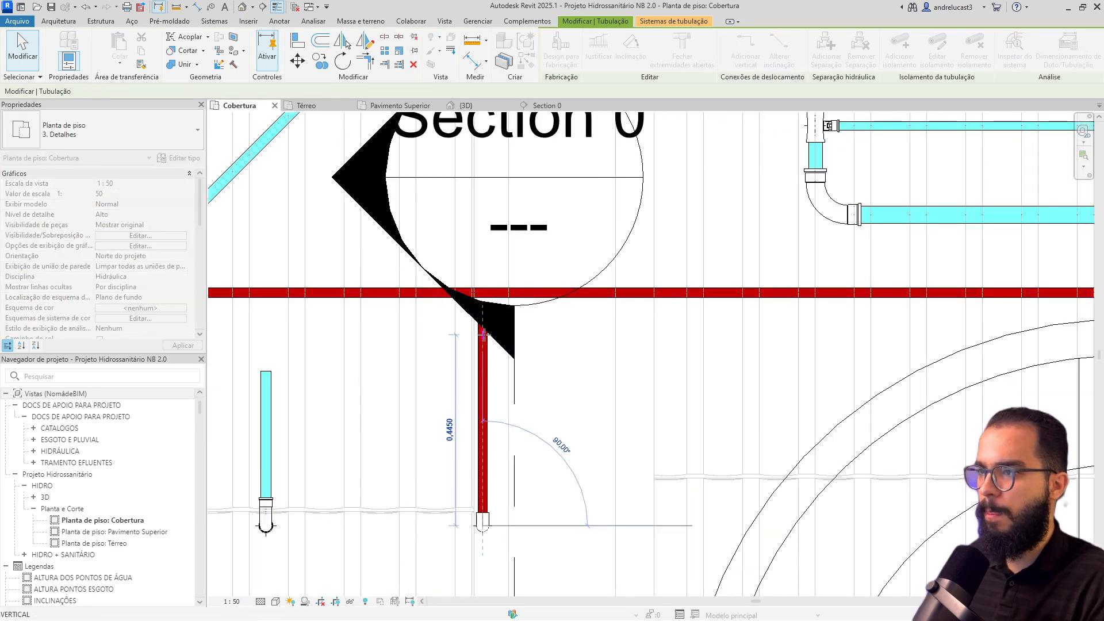
{"action": "left_click_drag", "start_coordinate": [483, 333], "coordinate": [482, 334]}
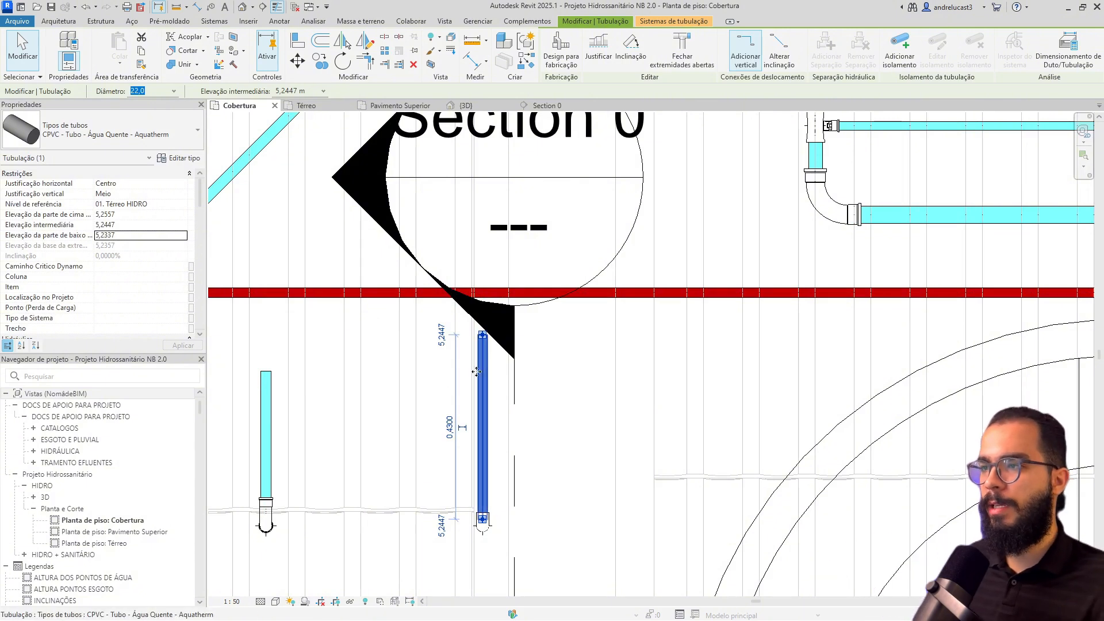
- Set the short hot water pipe's reference level to Cobertura and its middle elevation to 0,3875 m, matching the hot water main
{"action": "left_click", "coordinate": [183, 205]}
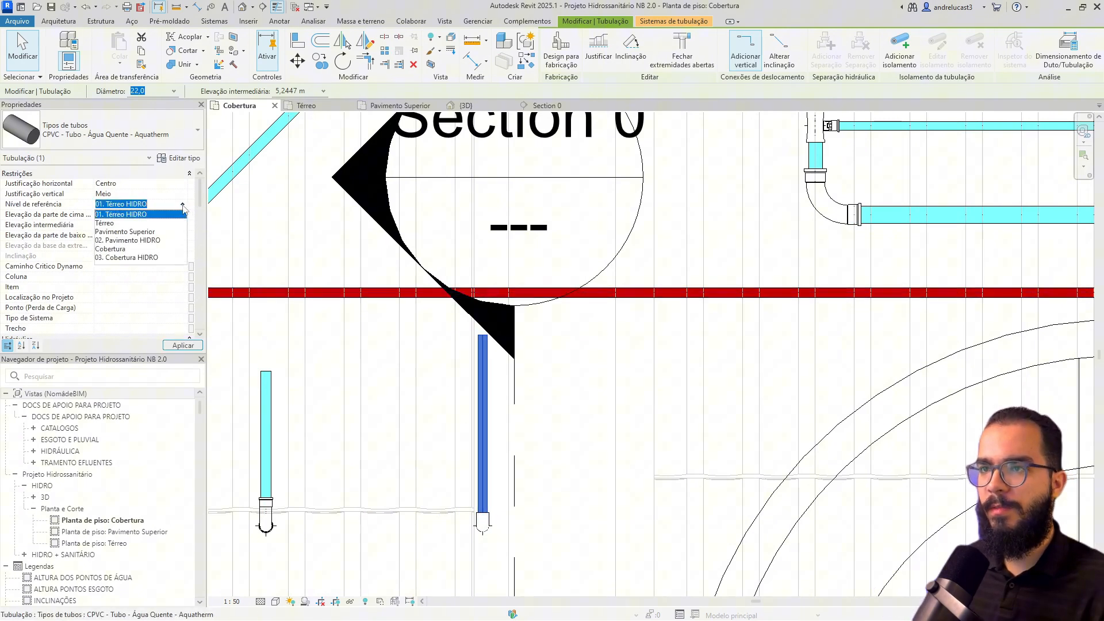
{"action": "left_click", "coordinate": [119, 249]}
{"action": "left_click", "coordinate": [330, 280]}
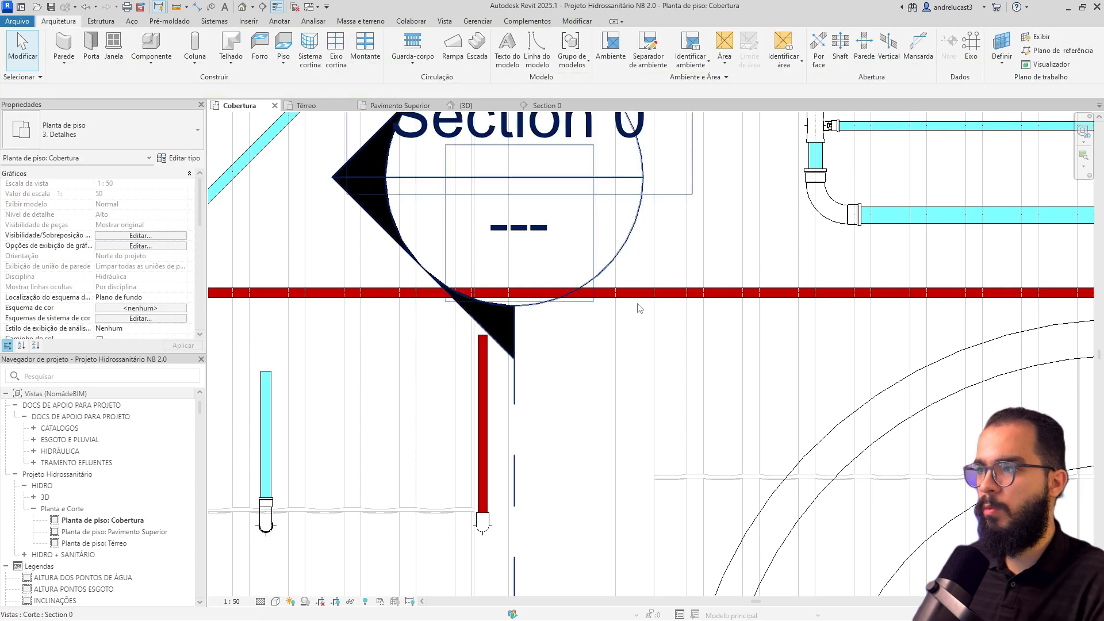
{"action": "left_click", "coordinate": [330, 280]}
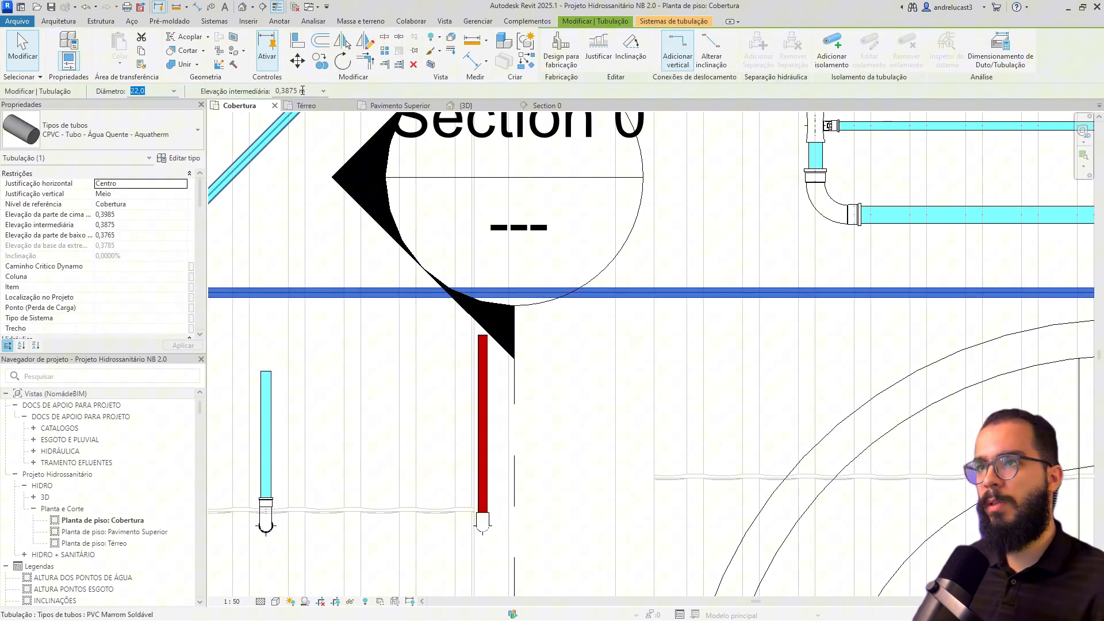
{"action": "left_click", "coordinate": [482, 380]}
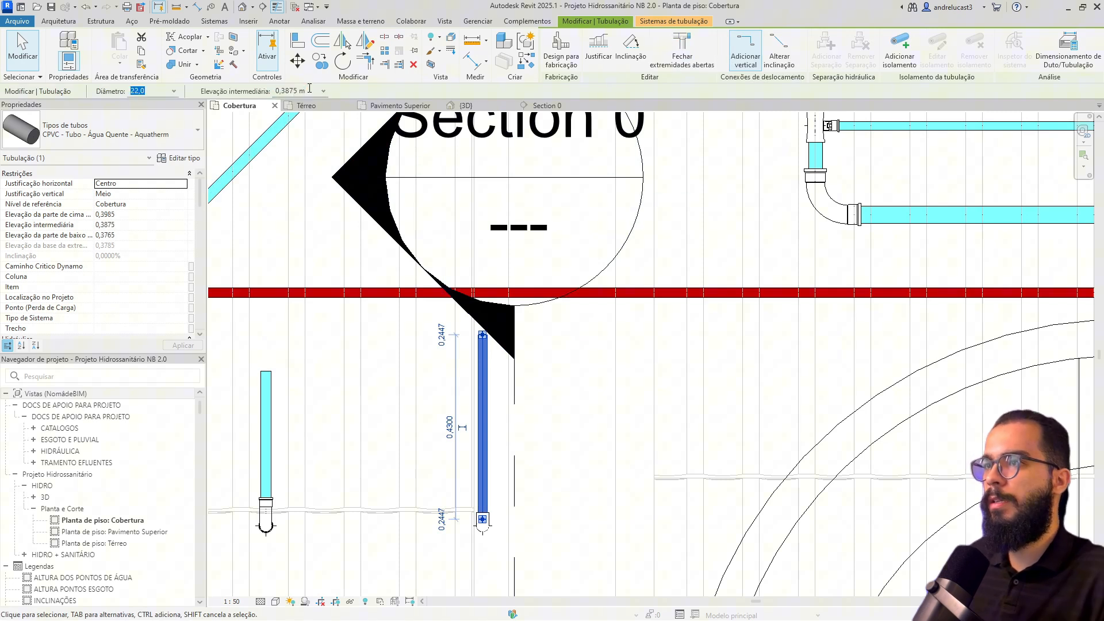
{"action": "left_click", "coordinate": [621, 386]}
- Extend the short hot water pipe's free end to the hot water main and connect it there
{"action": "left_click", "coordinate": [485, 393]}
{"action": "left_click_drag", "start_coordinate": [482, 335], "coordinate": [482, 293]}
{"action": "scroll", "coordinate": [604, 354], "scroll_direction": "down", "scroll_amount": 3}
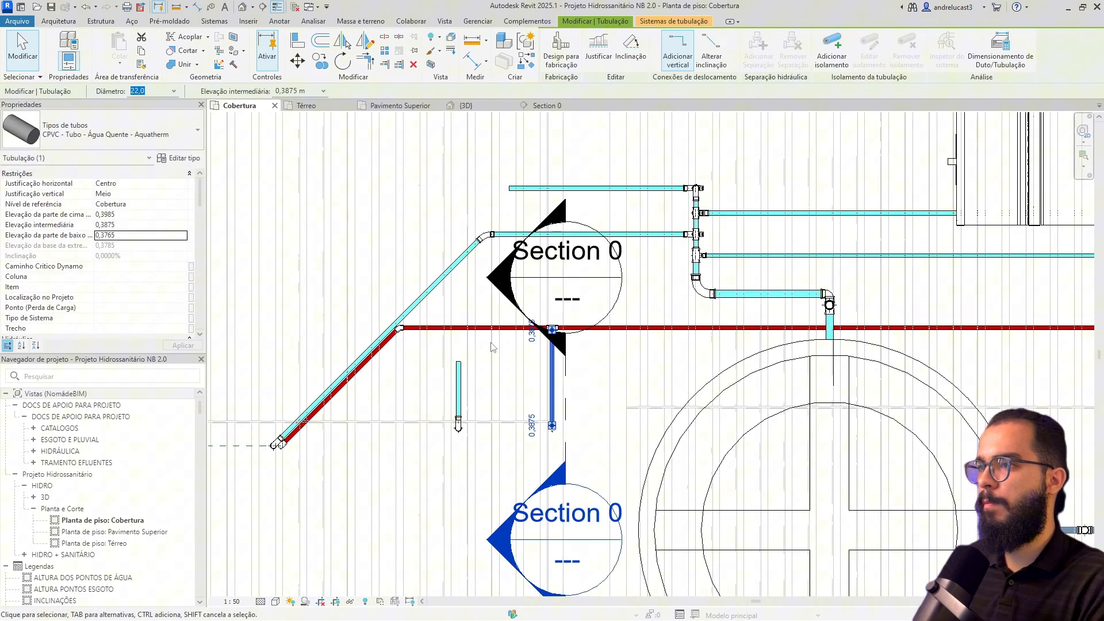
- Examine the hot water main's far end near the solar panels, and select the separate vertical hot water pipe beside the cold branch
{"action": "middle_click_drag", "start_coordinate": [799, 365], "coordinate": [431, 358]}
{"action": "middle_click_drag", "start_coordinate": [776, 352], "coordinate": [488, 370]}
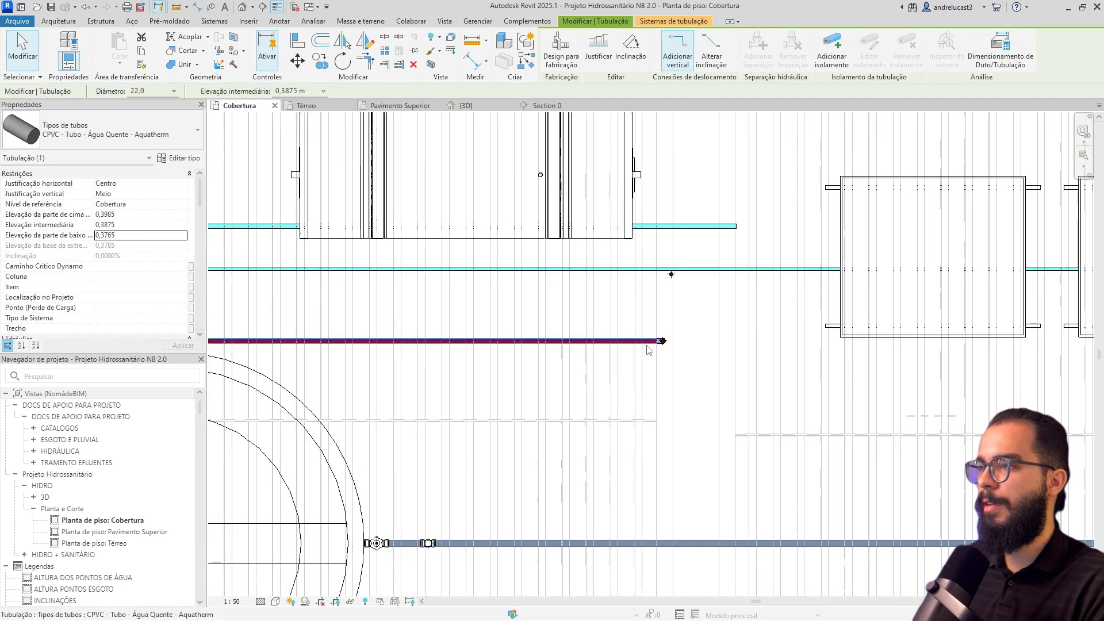
{"action": "scroll", "coordinate": [647, 346], "scroll_direction": "down", "scroll_amount": 3}
{"action": "scroll", "coordinate": [692, 336], "scroll_direction": "up", "scroll_amount": 5}
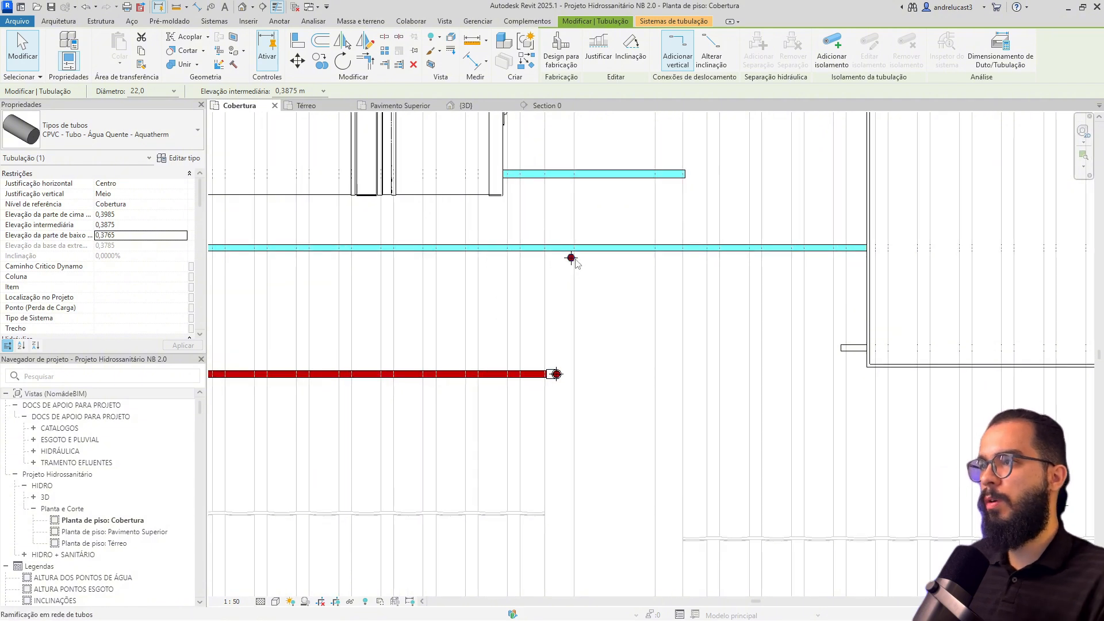
{"action": "left_click", "coordinate": [575, 258]}
{"action": "left_click", "coordinate": [574, 270]}
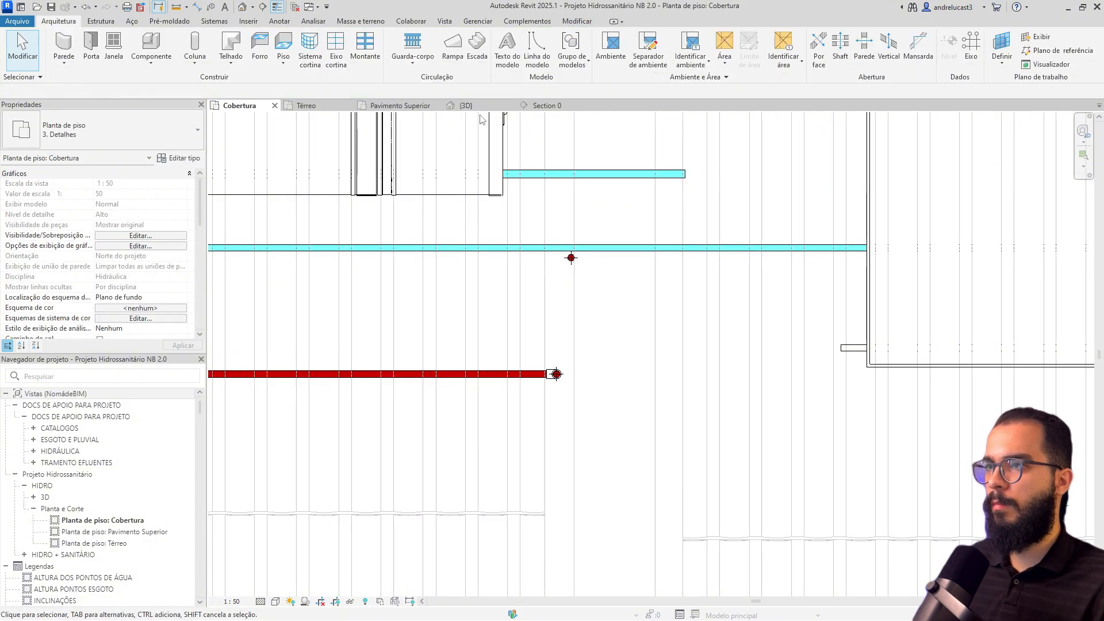
{"action": "left_click", "coordinate": [571, 258]}
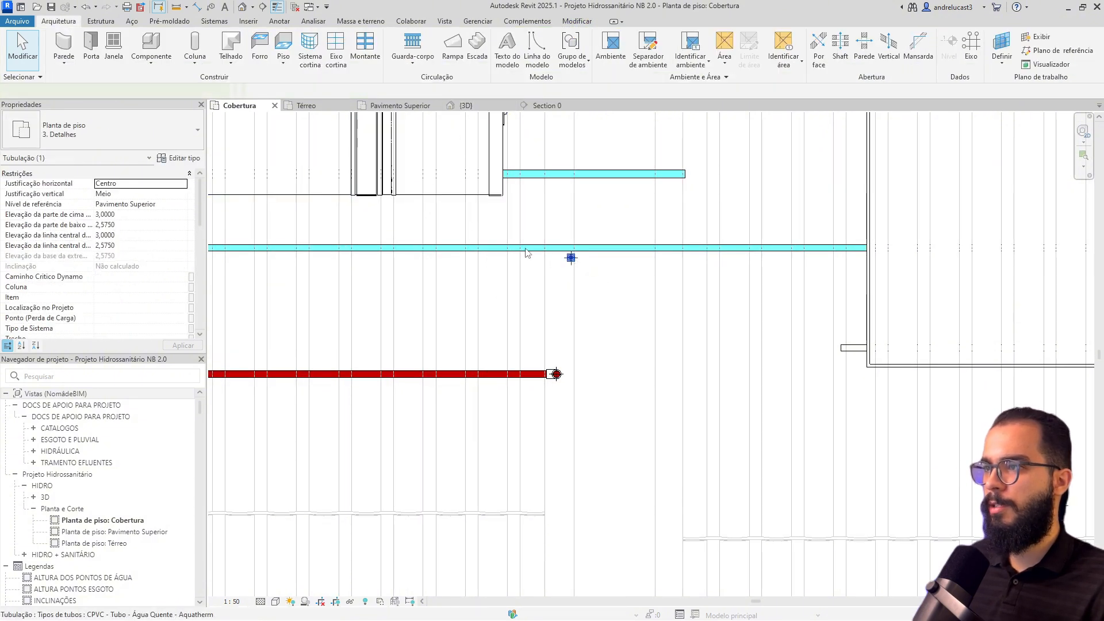
- Examine the selected hot water pipe's surroundings in the Pavimento Superior and Cobertura plans, and open the Térreo plan
{"action": "left_click", "coordinate": [402, 107]}
{"action": "scroll", "coordinate": [608, 253], "scroll_direction": "down", "scroll_amount": 6}
{"action": "middle_click_drag", "start_coordinate": [621, 253], "coordinate": [468, 292]}
{"action": "scroll", "coordinate": [571, 351], "scroll_direction": "up", "scroll_amount": 5}
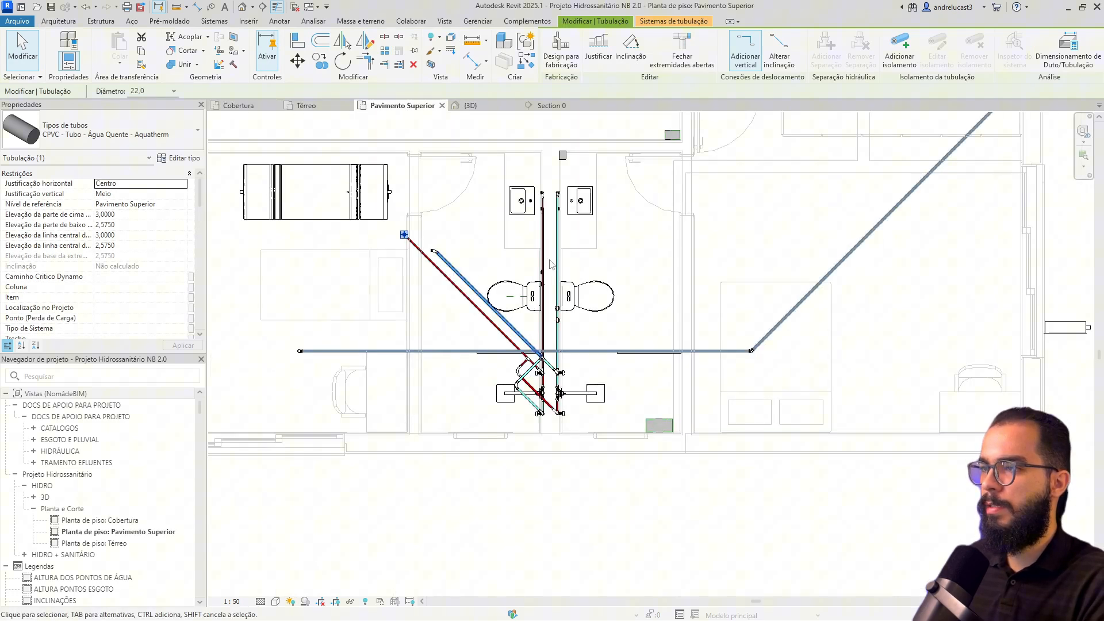
{"action": "scroll", "coordinate": [520, 325], "scroll_direction": "up", "scroll_amount": 1}
{"action": "scroll", "coordinate": [327, 293], "scroll_direction": "down", "scroll_amount": 5}
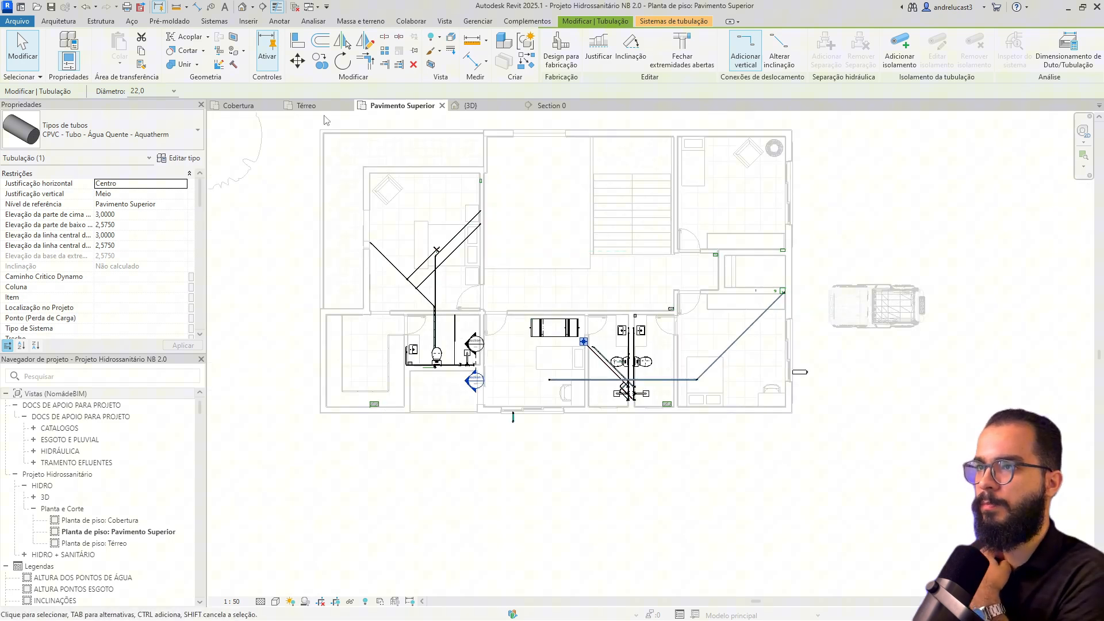
{"action": "left_click", "coordinate": [229, 112]}
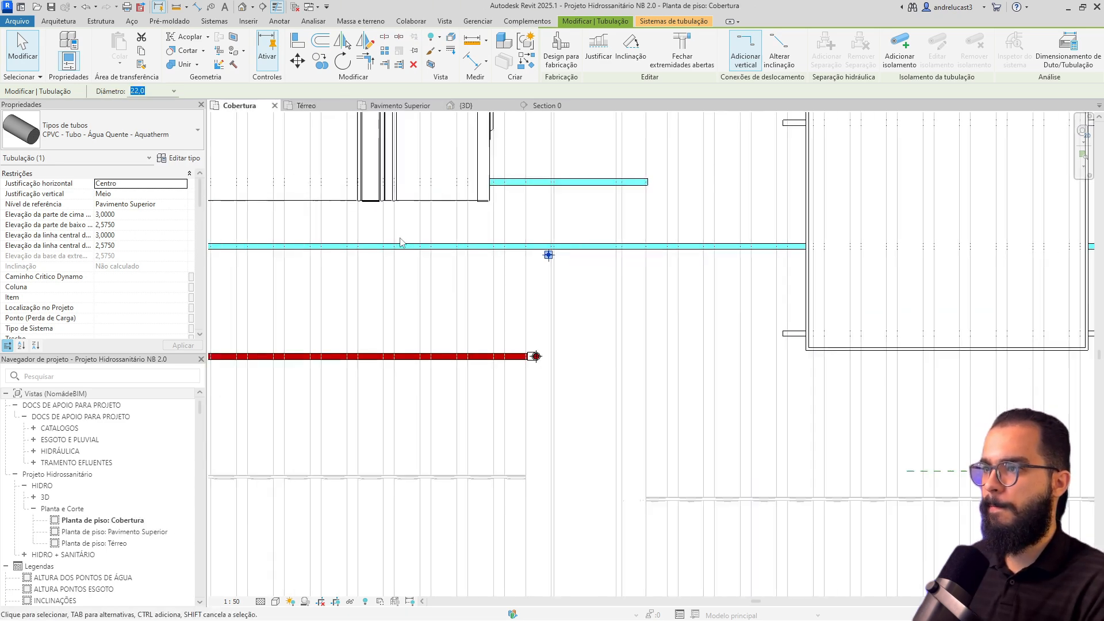
{"action": "scroll", "coordinate": [575, 288], "scroll_direction": "down", "scroll_amount": 4}
{"action": "left_click", "coordinate": [306, 105]}
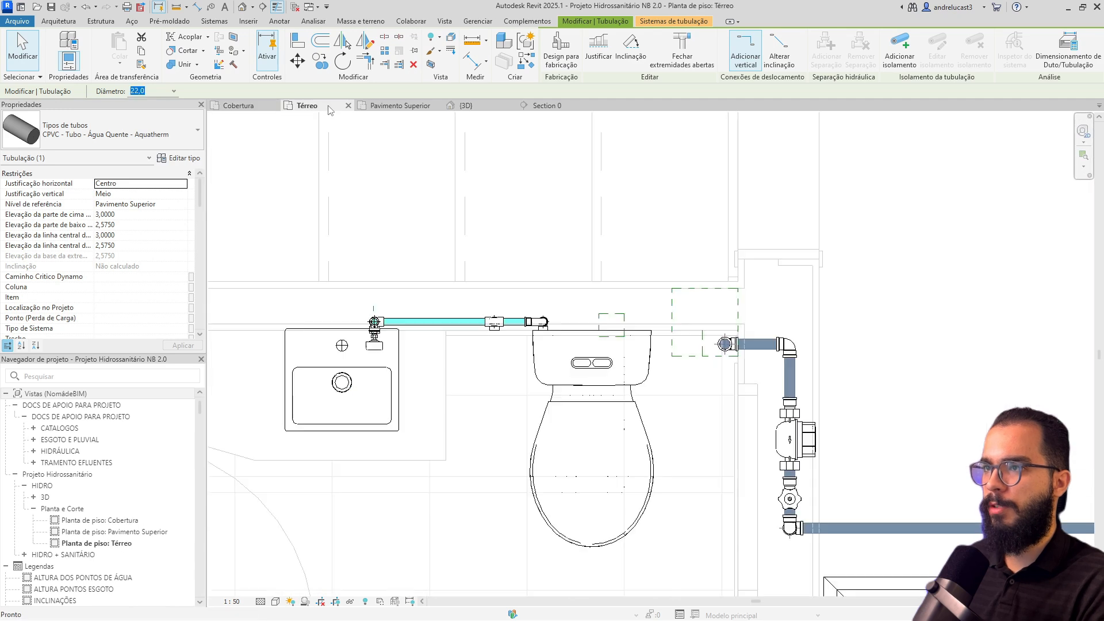
- In the Cobertura plan, draw a reference plane from the hot water main's end near the solar panels toward the separate hot water riser
{"action": "left_click", "coordinate": [400, 106]}
{"action": "left_click", "coordinate": [239, 106]}
{"action": "scroll", "coordinate": [529, 307], "scroll_direction": "up", "scroll_amount": 1}
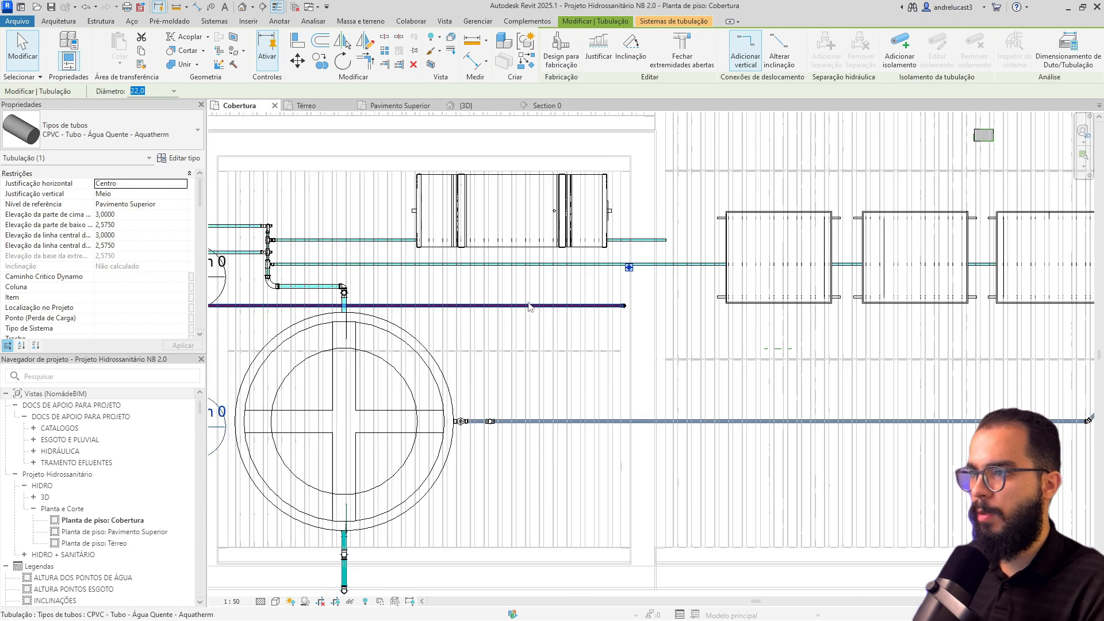
{"action": "scroll", "coordinate": [528, 306], "scroll_direction": "up", "scroll_amount": 1}
{"action": "middle_click_drag", "start_coordinate": [295, 340], "coordinate": [581, 313]}
{"action": "middle_click_drag", "start_coordinate": [775, 352], "coordinate": [479, 411]}
{"action": "scroll", "coordinate": [640, 345], "scroll_direction": "up", "scroll_amount": 1}
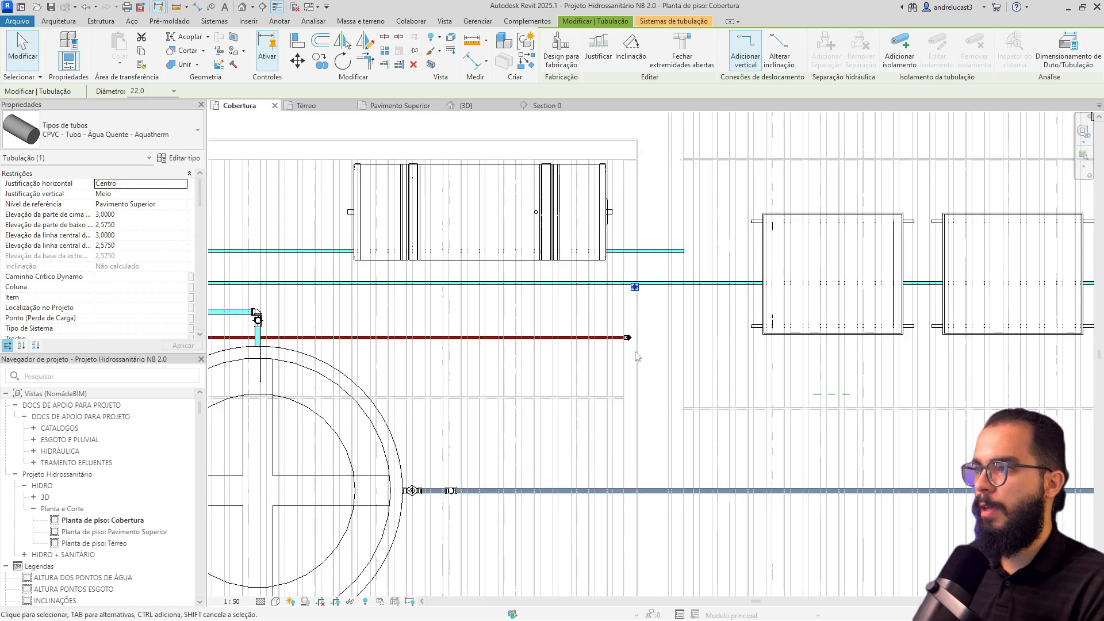
{"action": "scroll", "coordinate": [637, 356], "scroll_direction": "up", "scroll_amount": 1}
{"action": "scroll", "coordinate": [639, 292], "scroll_direction": "up", "scroll_amount": 2}
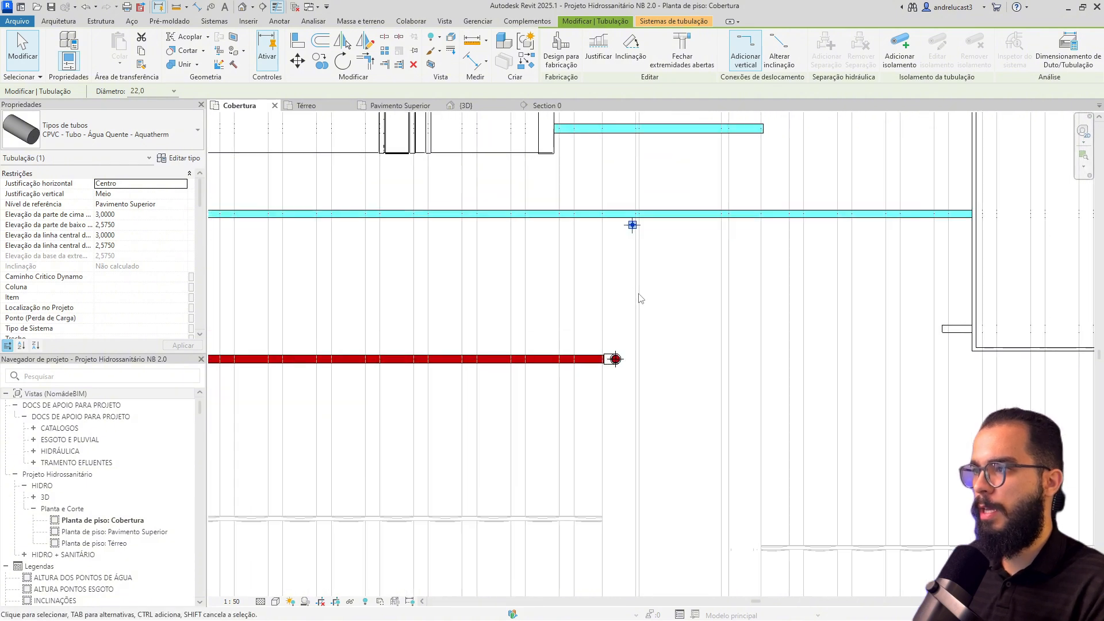
{"action": "left_click", "coordinate": [638, 314]}
{"action": "key", "text": "p"}
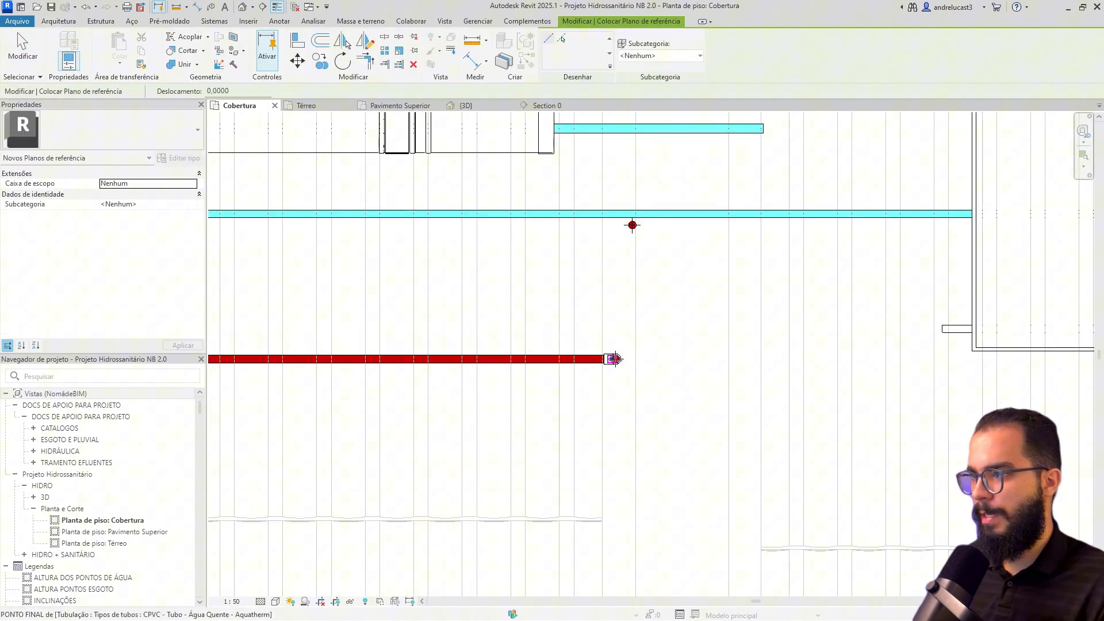
{"action": "left_click", "coordinate": [615, 358]}
{"action": "left_click", "coordinate": [615, 257]}
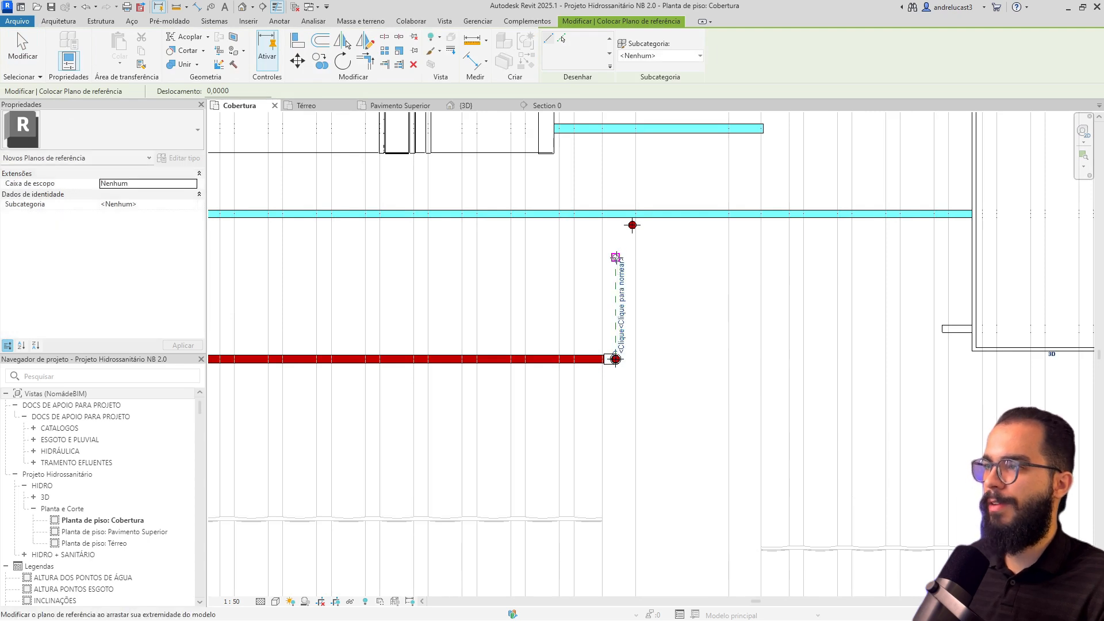
{"action": "key", "text": "Escape"}
{"action": "key", "text": "Escape"}
- Align the separate hot water riser with the reference plane at the hot water main's end
{"action": "key", "text": "l"}
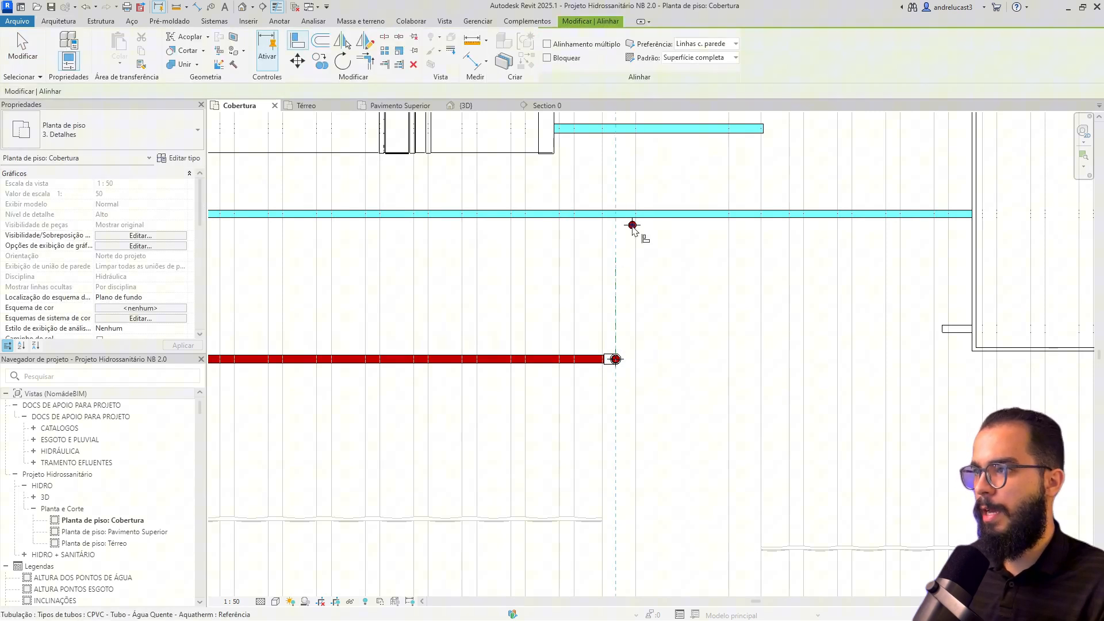
{"action": "key", "text": "Escape"}
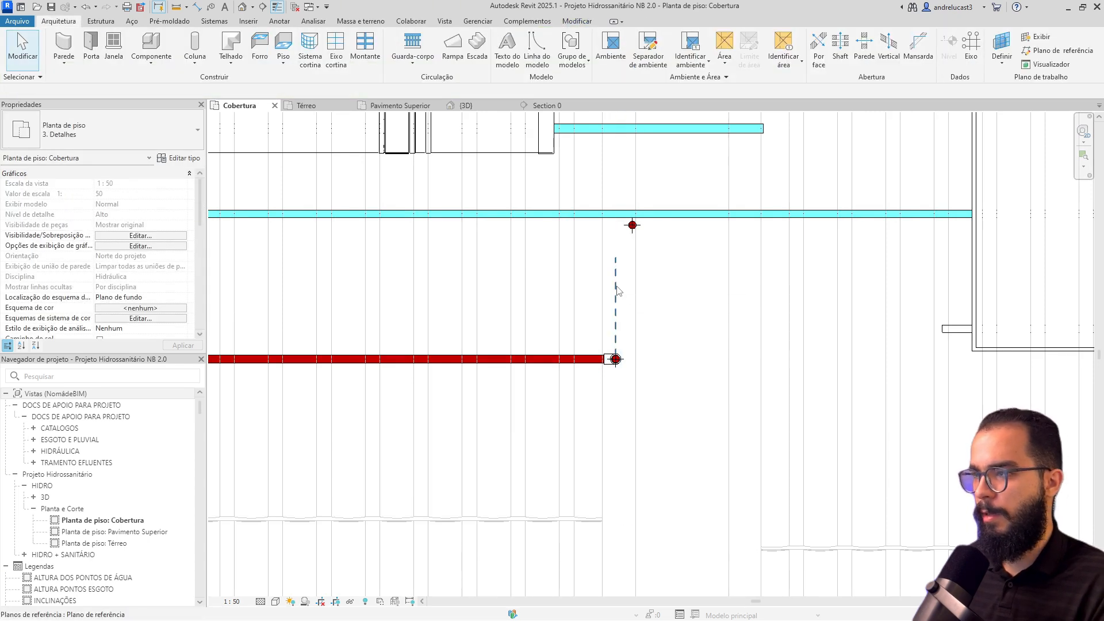
{"action": "key", "text": "a"}
{"action": "key", "text": "l"}
{"action": "left_click", "coordinate": [616, 297]}
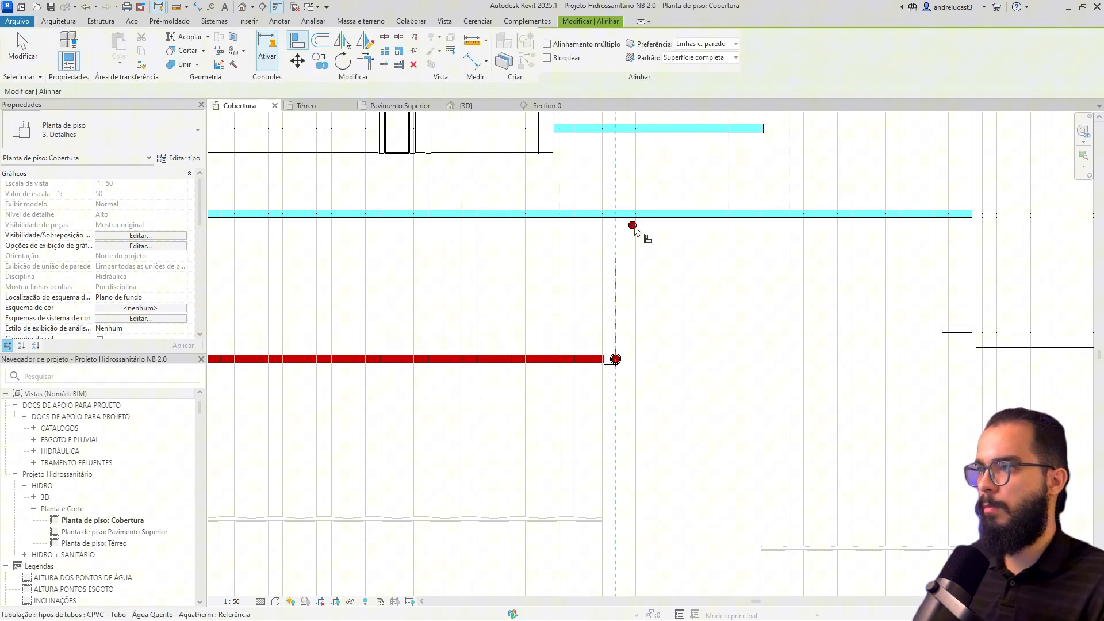
{"action": "left_click", "coordinate": [632, 224]}
{"action": "key", "text": "Escape"}
- Cut a shallow section just before the hot water main's end, looking toward the solar panels, and open its view
{"action": "scroll", "coordinate": [615, 327], "scroll_direction": "down", "scroll_amount": 3}
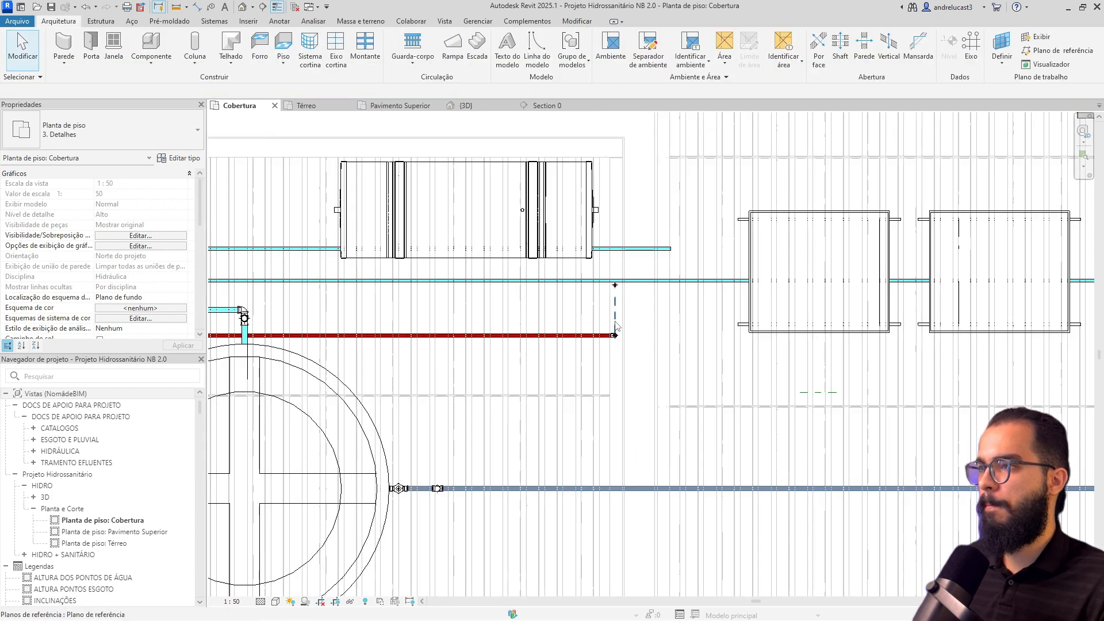
{"action": "key", "text": "c"}
{"action": "key", "text": "t"}
{"action": "left_click", "coordinate": [603, 292]}
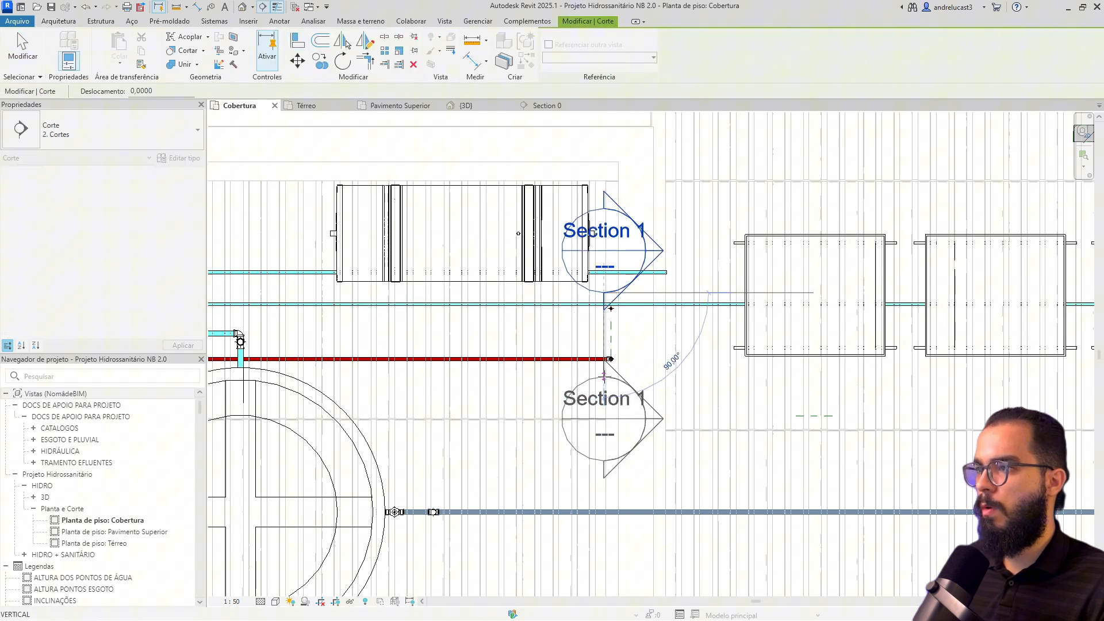
{"action": "left_click", "coordinate": [604, 377]}
{"action": "left_click_drag", "start_coordinate": [817, 333], "coordinate": [664, 338]}
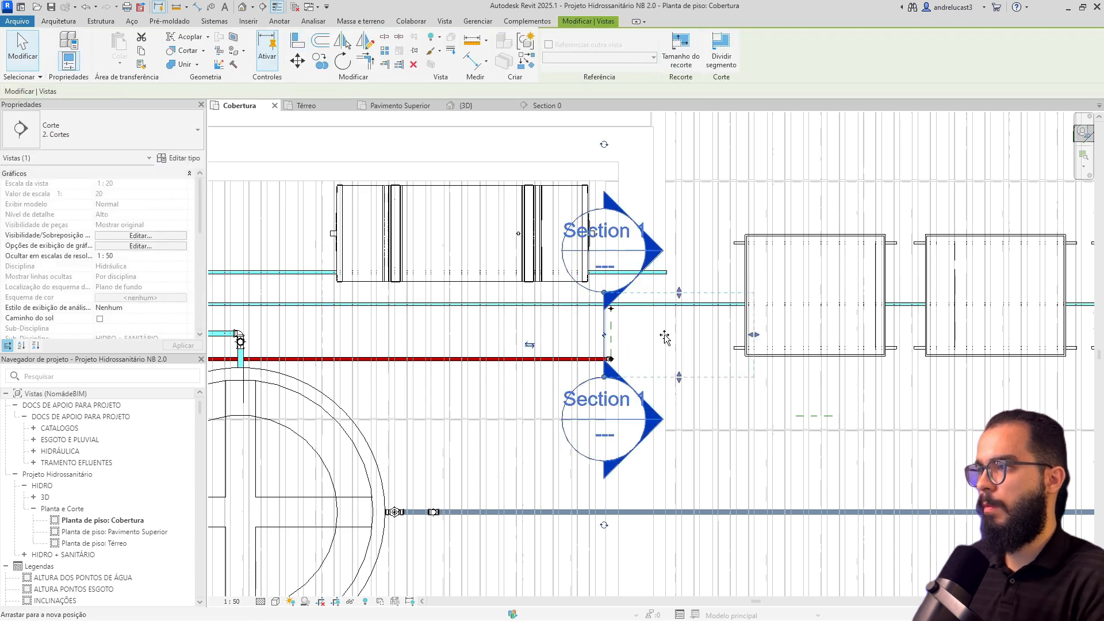
{"action": "right_click", "coordinate": [618, 339]}
{"action": "left_click", "coordinate": [689, 165]}
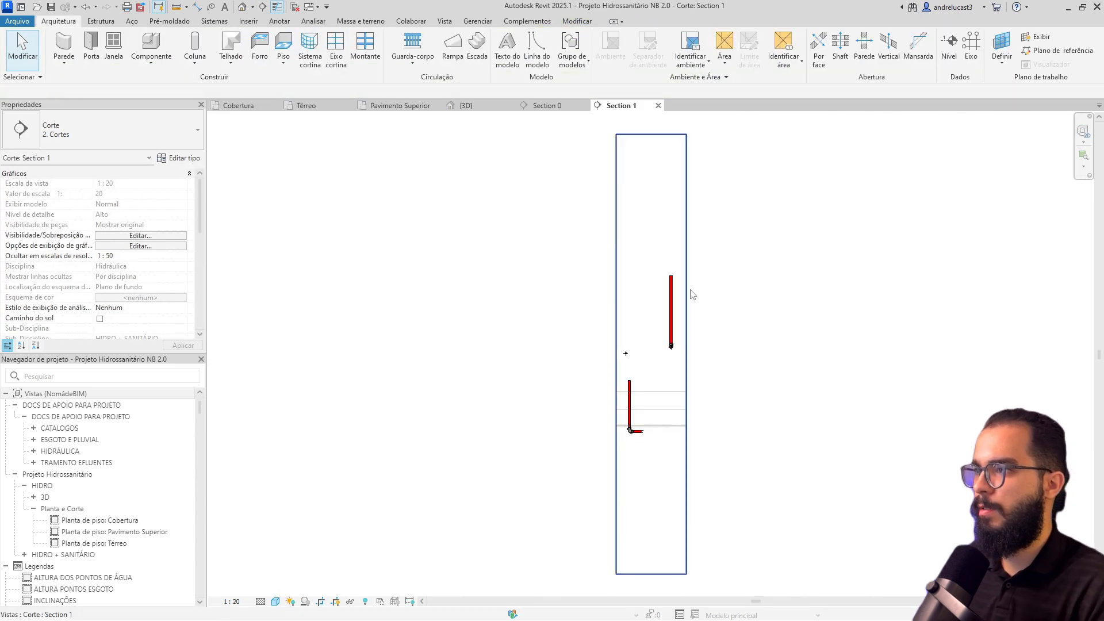
- Widen the section's crop region on both sides to show more around the hot water pipes
{"action": "left_click", "coordinate": [688, 293]}
{"action": "left_click", "coordinate": [671, 310]}
{"action": "scroll", "coordinate": [647, 435], "scroll_direction": "up", "scroll_amount": 3}
{"action": "left_click", "coordinate": [725, 299]}
{"action": "left_click", "coordinate": [717, 339]}
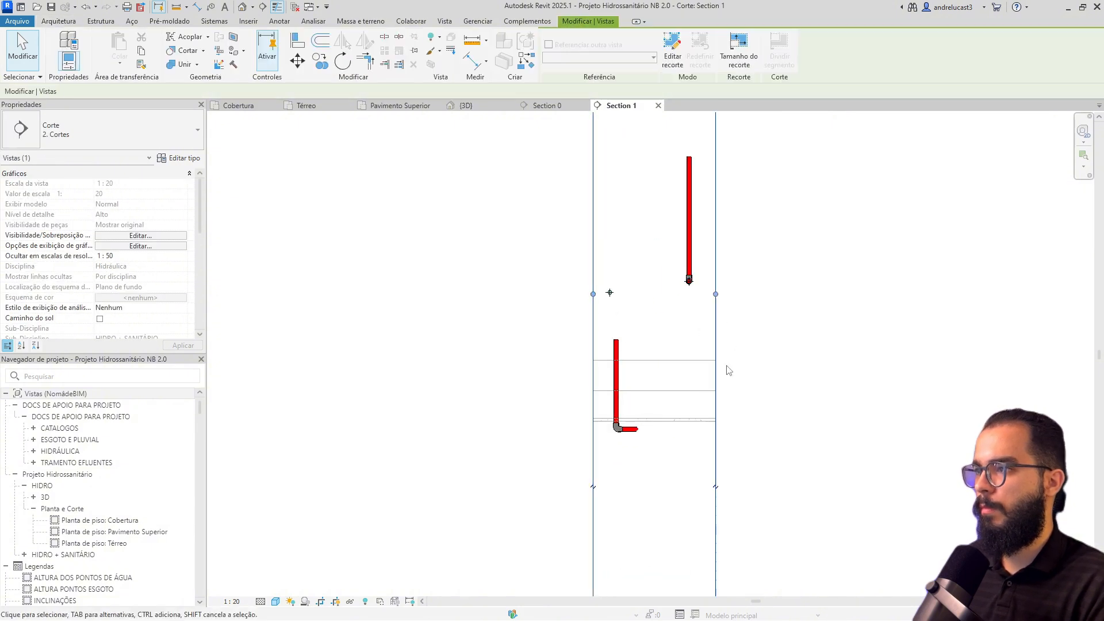
{"action": "left_click_drag", "start_coordinate": [716, 294], "coordinate": [894, 293]}
{"action": "left_click_drag", "start_coordinate": [593, 294], "coordinate": [338, 294]}
{"action": "scroll", "coordinate": [321, 290], "scroll_direction": "down", "scroll_amount": 2}
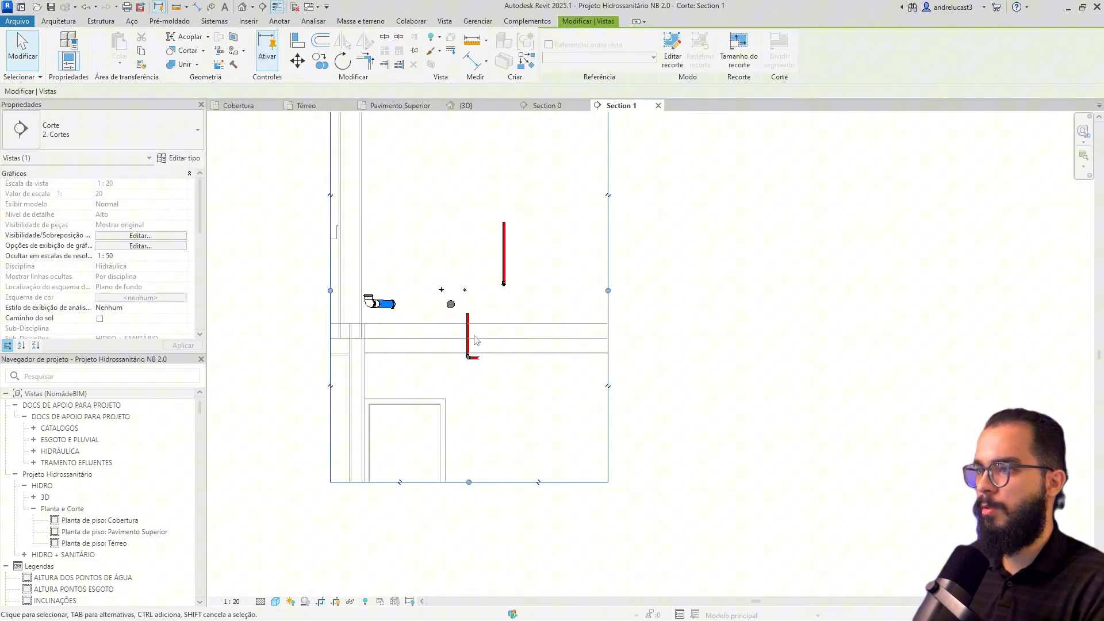
- Raise the lower hot water riser's elbow and short horizontal pipe to the height of the cold water branches
{"action": "scroll", "coordinate": [476, 368], "scroll_direction": "up", "scroll_amount": 2}
{"action": "left_click", "coordinate": [464, 273]}
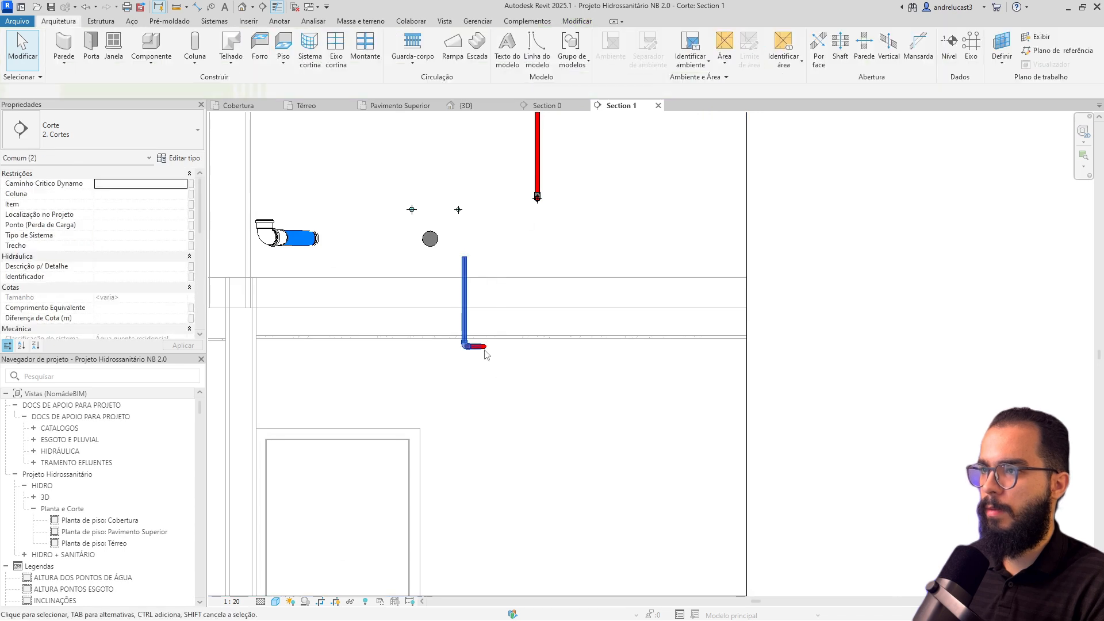
{"action": "left_click", "coordinate": [479, 347]}
{"action": "left_click_drag", "start_coordinate": [481, 328], "coordinate": [480, 213]}
{"action": "left_click", "coordinate": [493, 152]}
{"action": "middle_click_drag", "start_coordinate": [513, 186], "coordinate": [573, 444]}
- Draw a 22 mm horizontal hot water pipe from the top of the main's vertical pipe, extending past the lower riser
{"action": "left_click", "coordinate": [597, 352]}
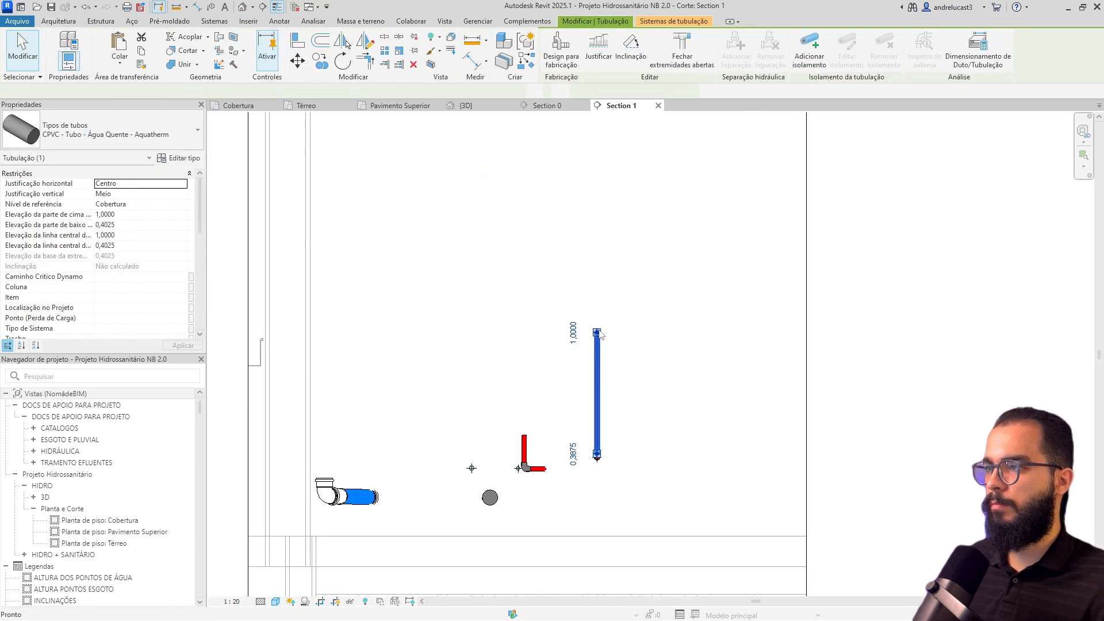
{"action": "key", "text": "c"}
{"action": "key", "text": "s"}
{"action": "left_click", "coordinate": [597, 333]}
{"action": "left_click", "coordinate": [423, 332]}
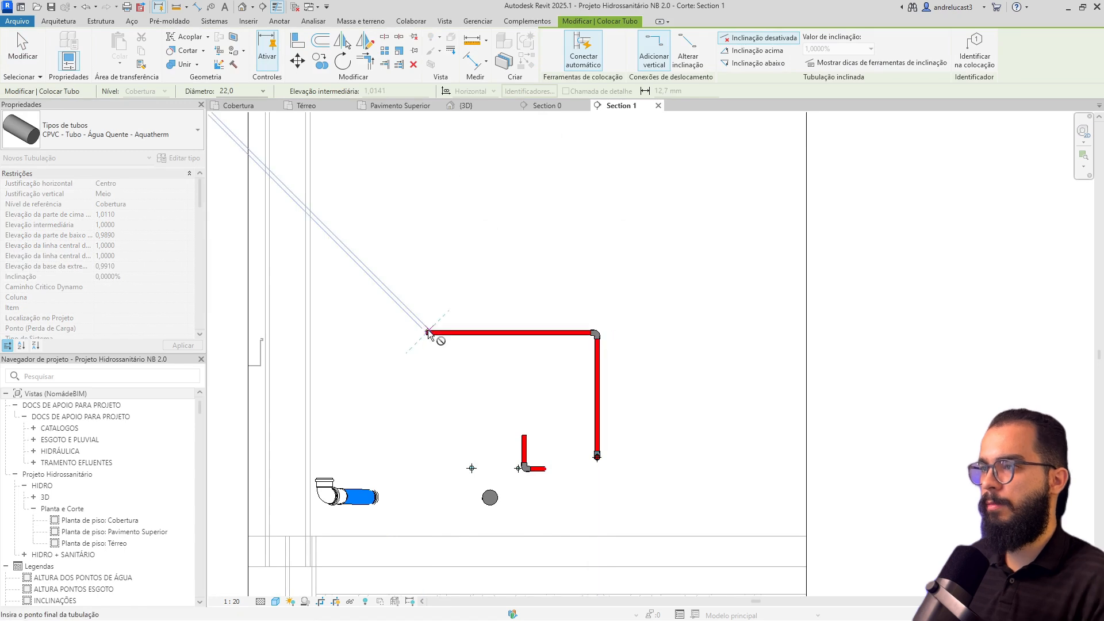
{"action": "key", "text": "Escape"}
{"action": "key", "text": "Escape"}
- Extend the lower hot water riser up to the new horizontal pipe and connect it there
{"action": "left_click", "coordinate": [525, 440]}
{"action": "left_click_drag", "start_coordinate": [523, 435], "coordinate": [524, 332]}
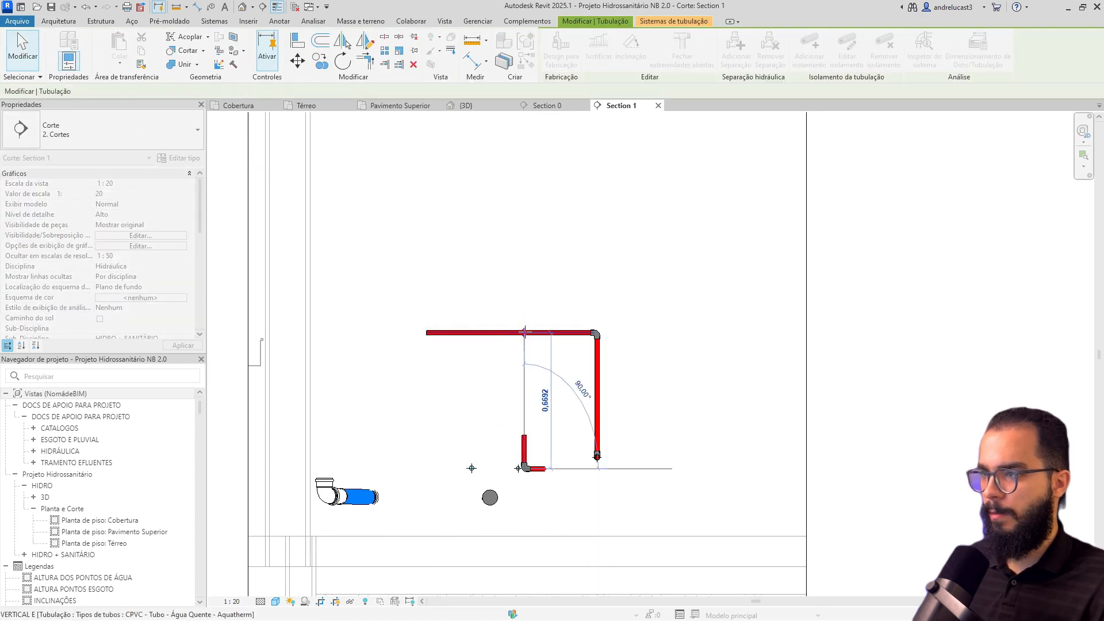
{"action": "left_click", "coordinate": [477, 394]}
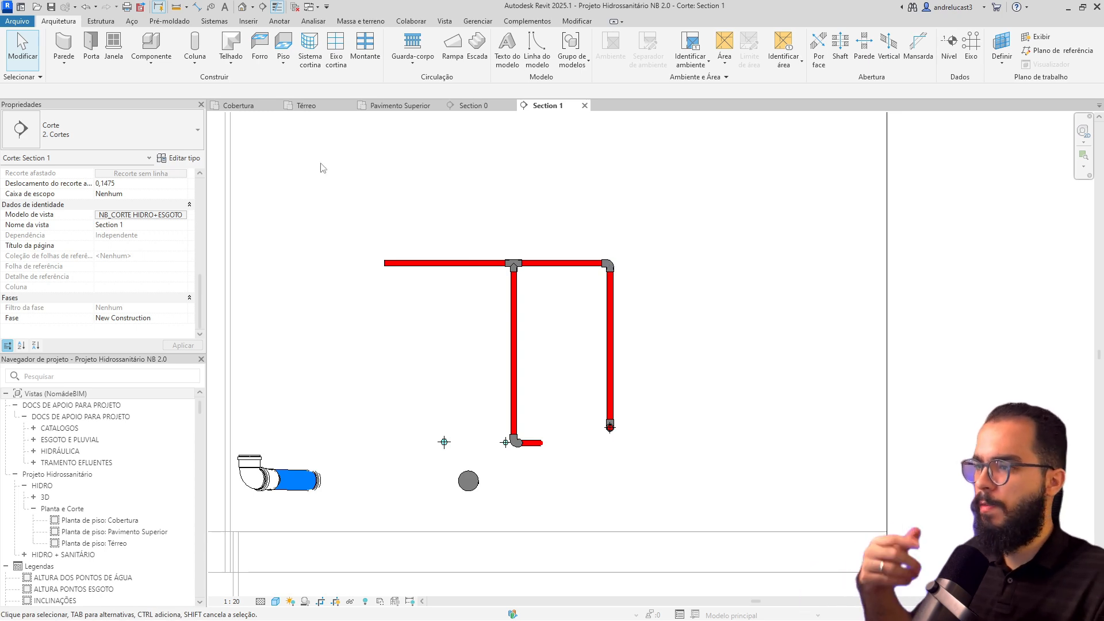
- Delete the Section 1 marker from the Cobertura plan
{"action": "left_click", "coordinate": [239, 106]}
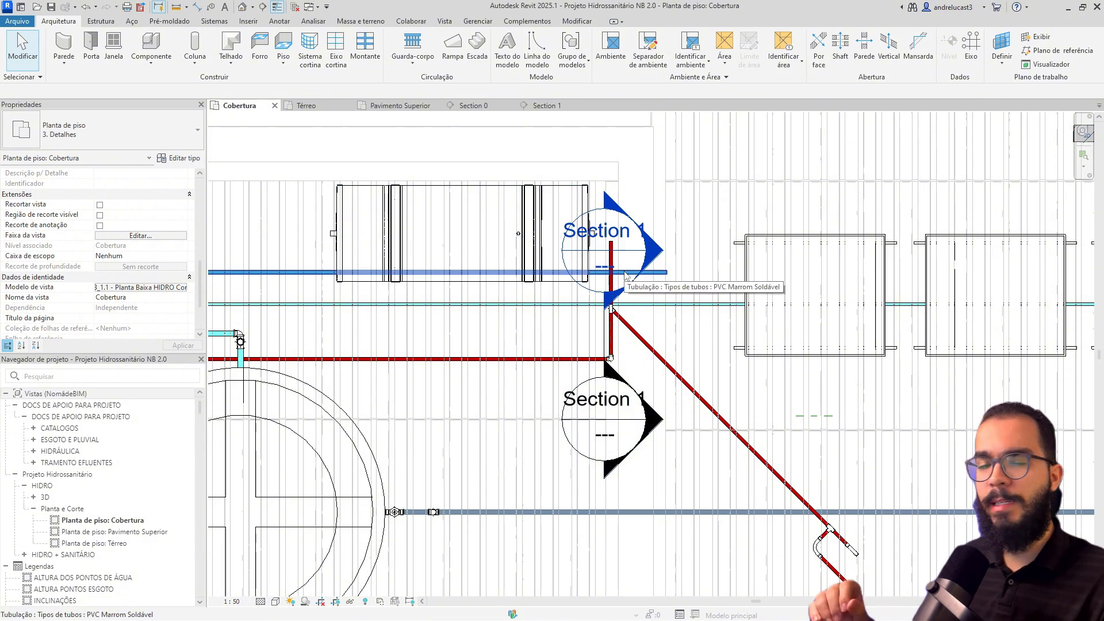
{"action": "left_click", "coordinate": [601, 230]}
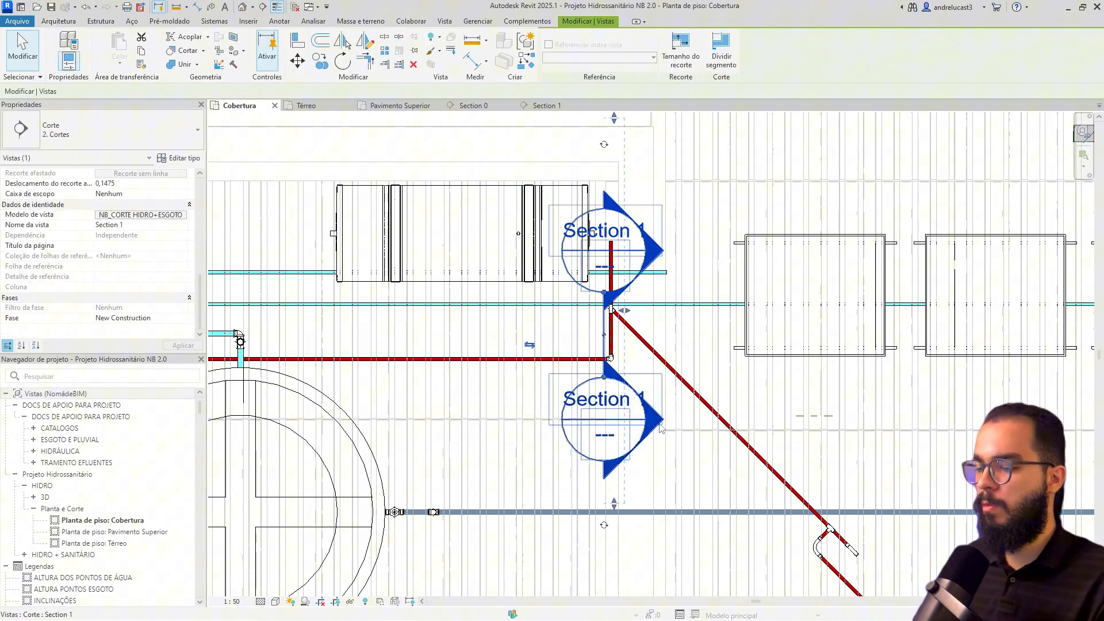
{"action": "key", "text": "Delete"}
{"action": "left_click", "coordinate": [612, 356]}
- Rotate the short 25 mm cold water pipe beside Section 0 so it runs diagonally toward the cold water branches
{"action": "scroll", "coordinate": [611, 392], "scroll_direction": "down", "scroll_amount": 2}
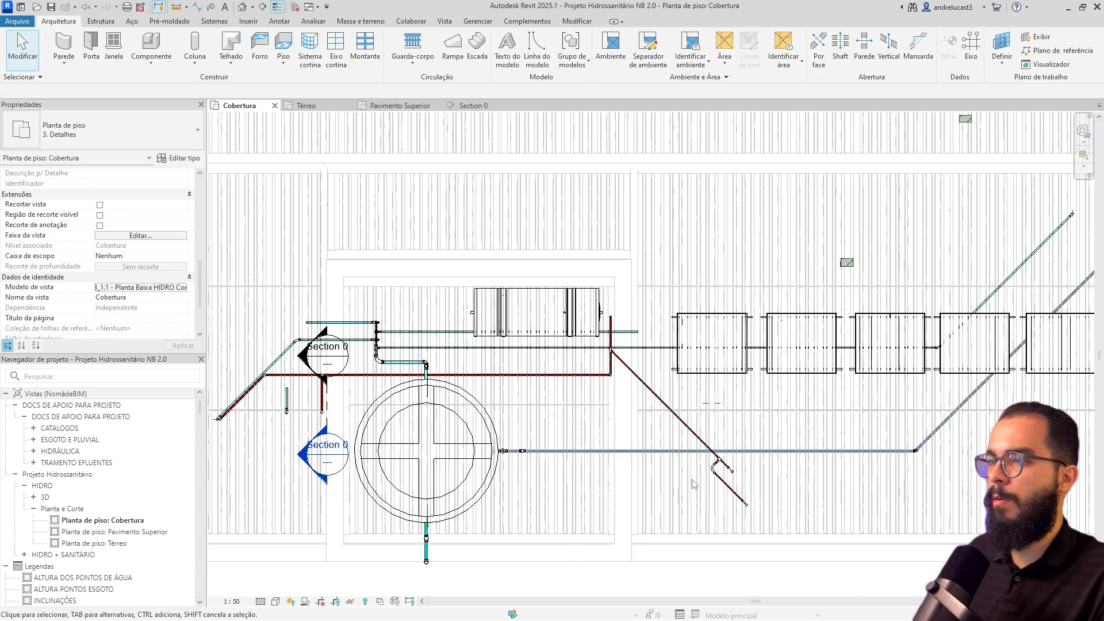
{"action": "middle_click_drag", "start_coordinate": [692, 483], "coordinate": [674, 458]}
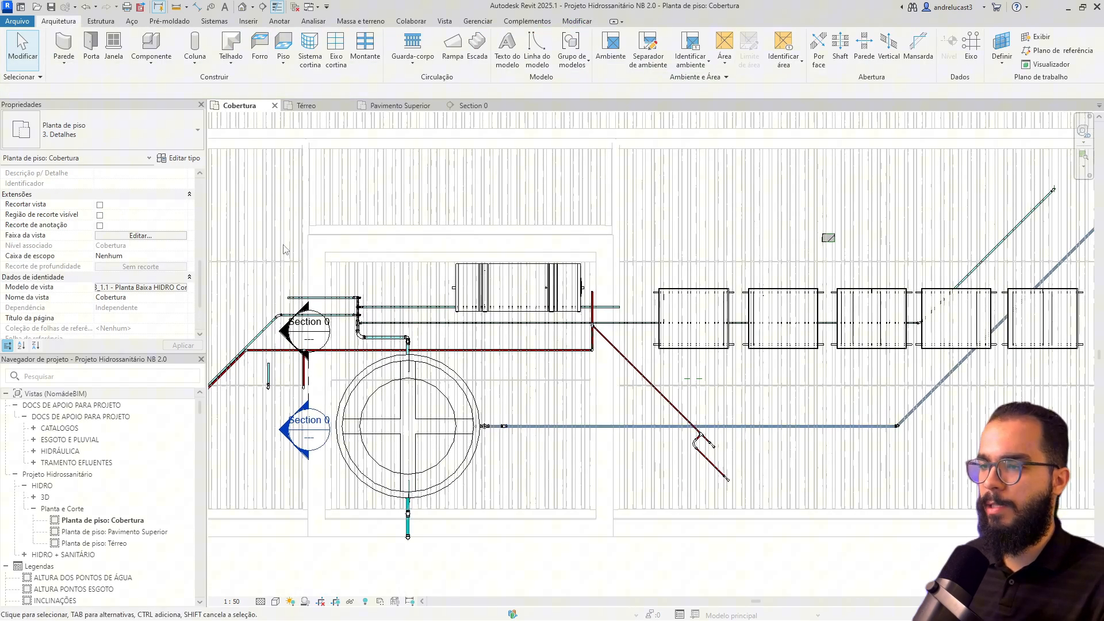
{"action": "middle_click_drag", "start_coordinate": [243, 364], "coordinate": [358, 332]}
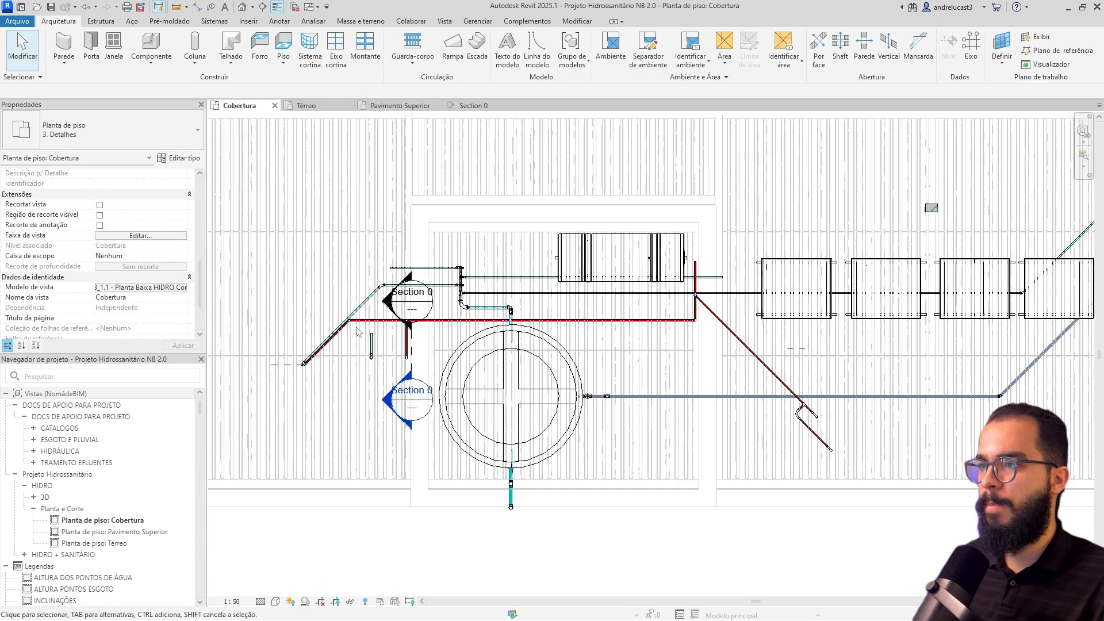
{"action": "scroll", "coordinate": [357, 332], "scroll_direction": "up", "scroll_amount": 5}
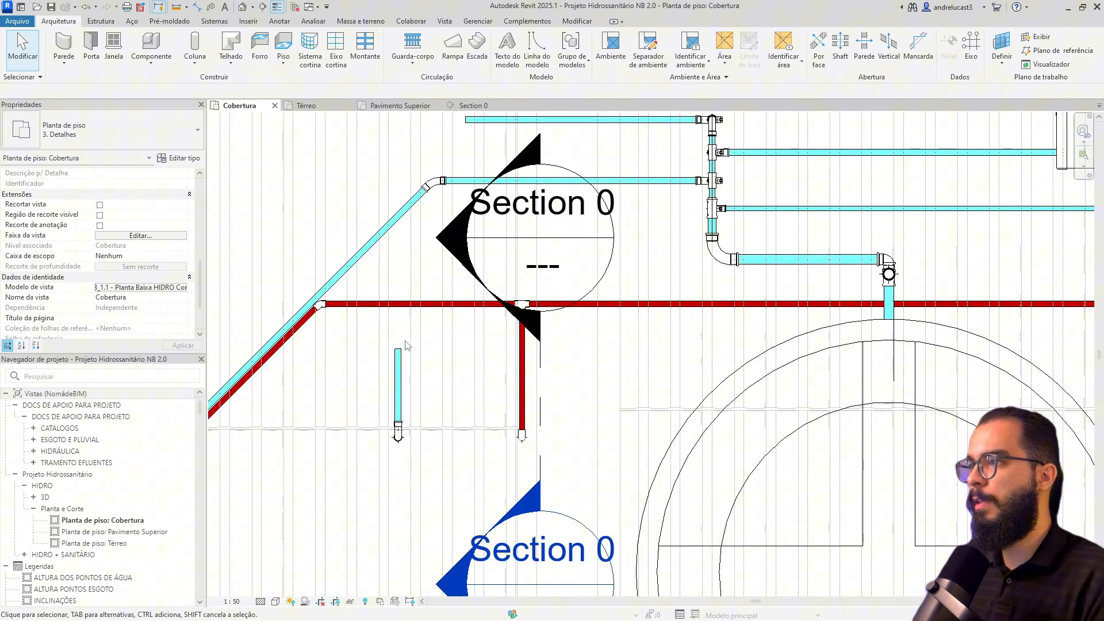
{"action": "left_click", "coordinate": [398, 388]}
{"action": "scroll", "coordinate": [434, 374], "scroll_direction": "down", "scroll_amount": 3}
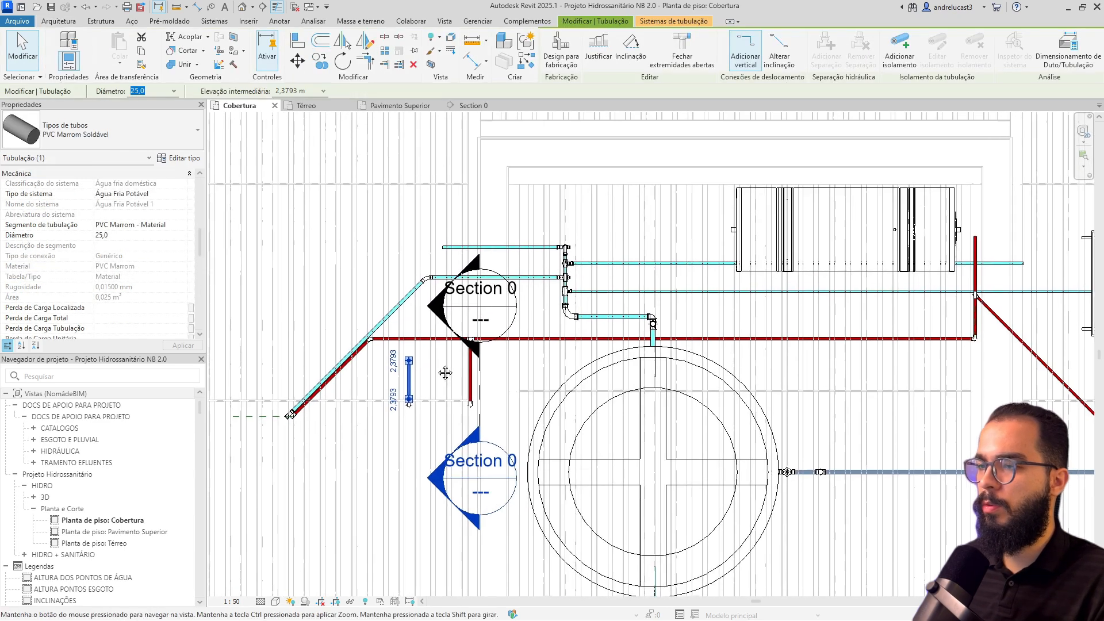
{"action": "key", "text": "r"}
{"action": "key", "text": "o"}
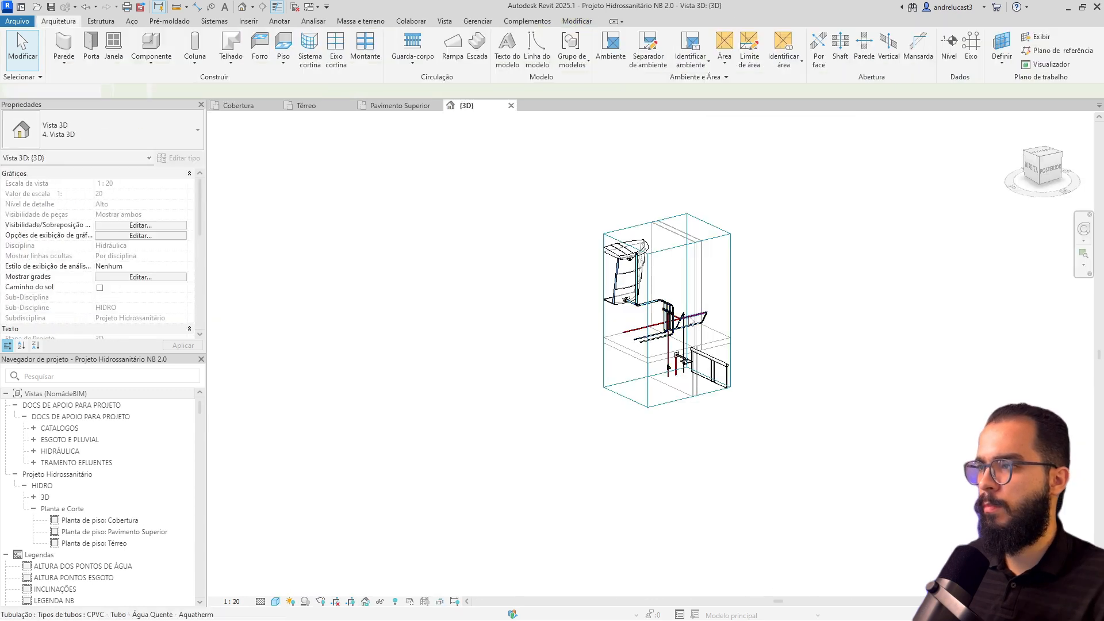
- Examine the valved cold water branches and their connections in the 3D view, checking the outermost branch's vertical pipe
{"action": "scroll", "coordinate": [670, 320], "scroll_direction": "up", "scroll_amount": 5}
{"action": "middle_click_drag", "start_coordinate": [665, 322], "coordinate": [650, 311], "text": "shift"}
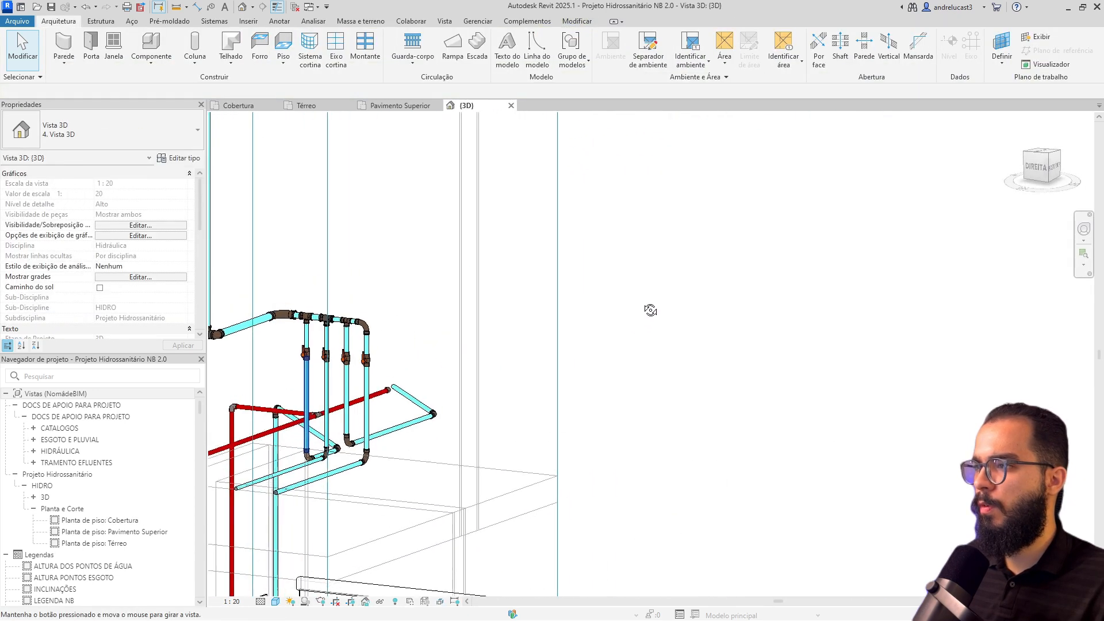
{"action": "middle_click_drag", "start_coordinate": [447, 378], "coordinate": [613, 323]}
{"action": "left_click", "coordinate": [532, 339]}
{"action": "middle_click_drag", "start_coordinate": [533, 339], "coordinate": [553, 345], "text": "shift"}
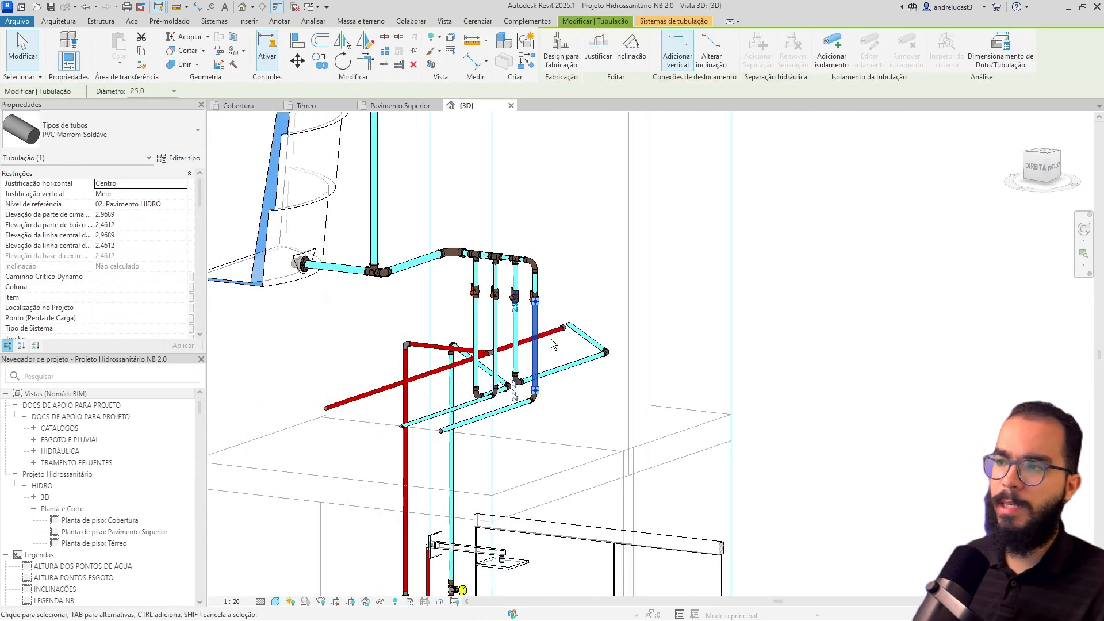
{"action": "left_click", "coordinate": [553, 345]}
- Select the boiler and surrounding pipes in the Cobertura plan and isolate them in a 3D selection box
{"action": "left_click", "coordinate": [237, 106]}
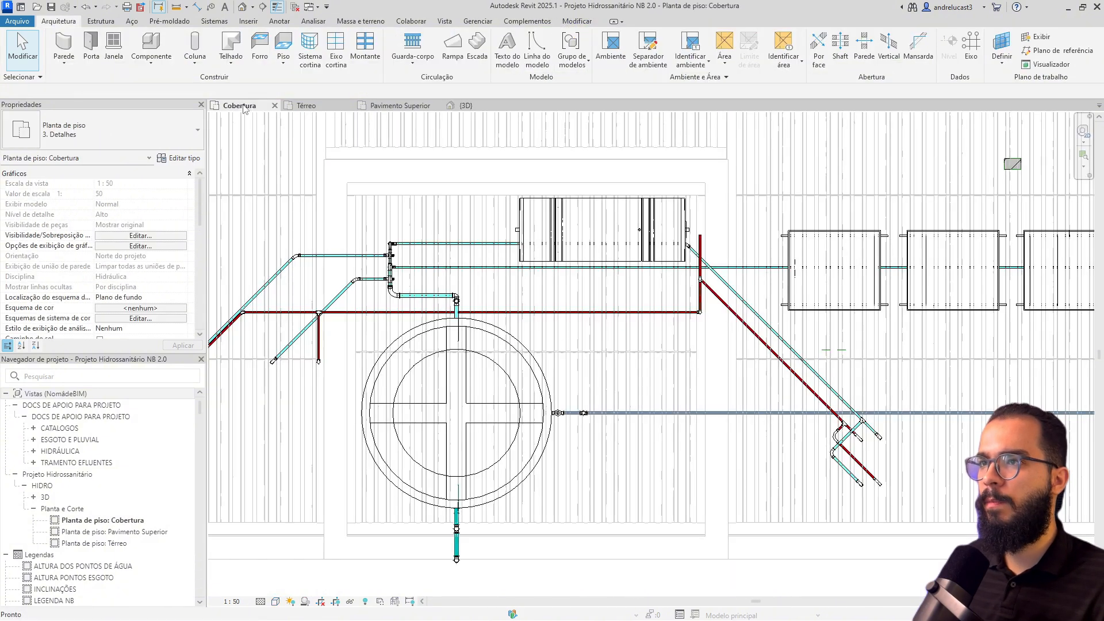
{"action": "left_click_drag", "start_coordinate": [412, 180], "coordinate": [688, 384]}
{"action": "key", "text": "b"}
{"action": "key", "text": "x"}
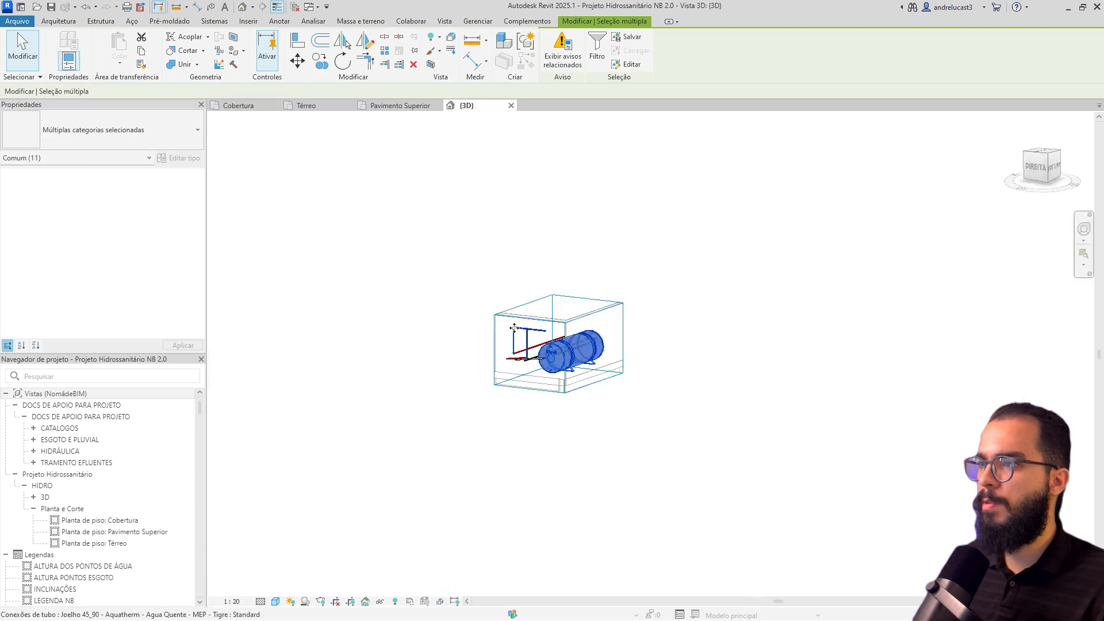
{"action": "middle_click_drag", "start_coordinate": [508, 372], "coordinate": [793, 365], "text": "shift"}
{"action": "left_click", "coordinate": [793, 364]}
- Inspect the boiler in 3D, dismissing the save reminder without saving, and return to the Cobertura plan
{"action": "scroll", "coordinate": [561, 350], "scroll_direction": "up", "scroll_amount": 3}
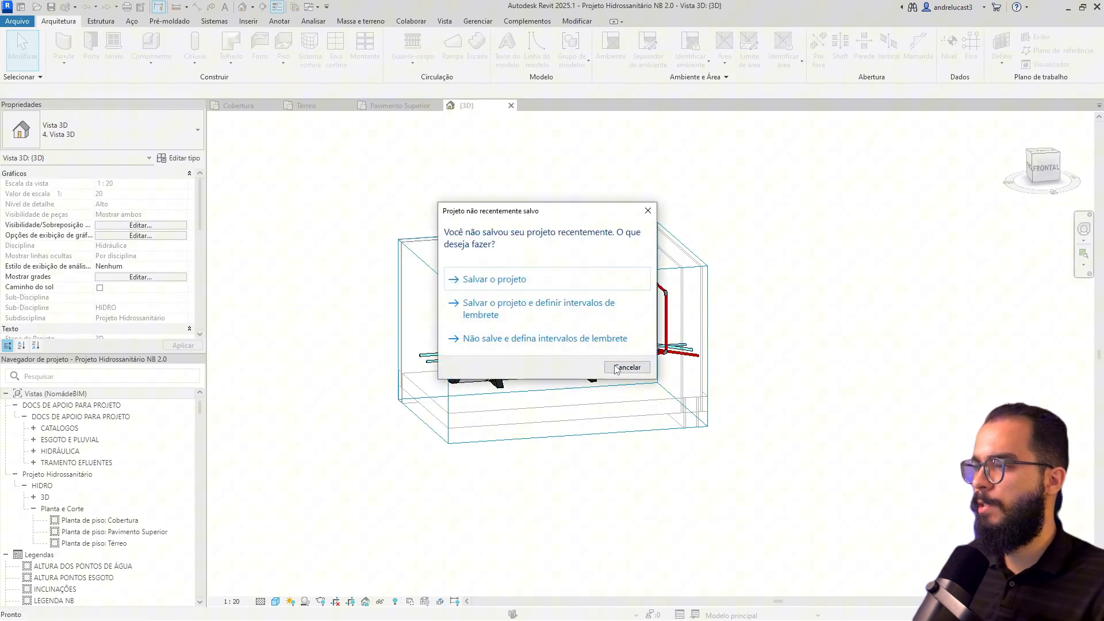
{"action": "left_click", "coordinate": [617, 368]}
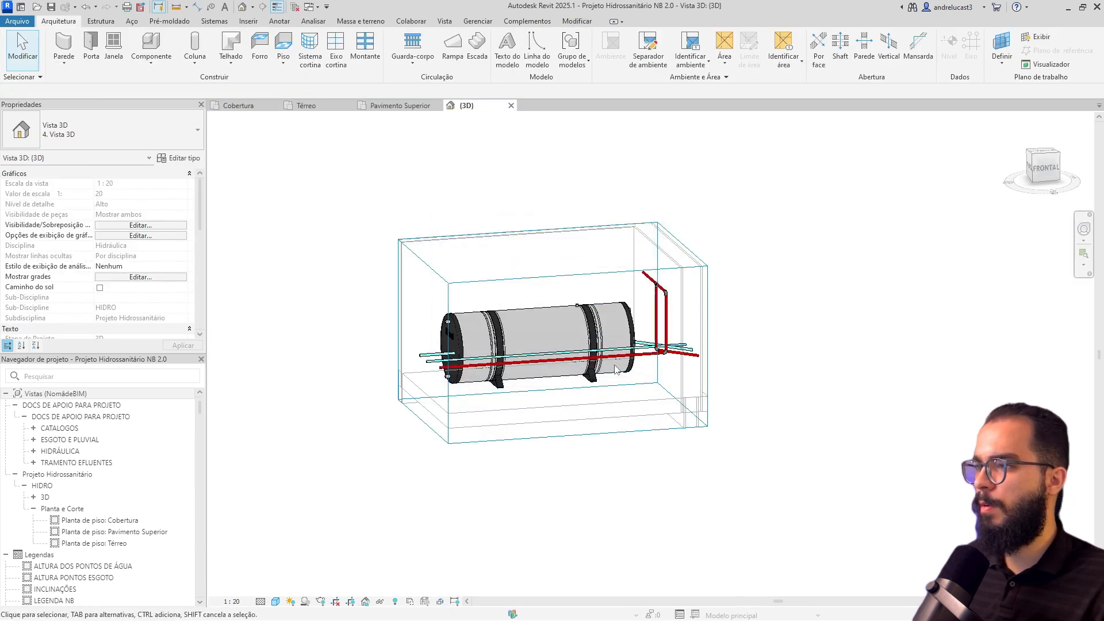
{"action": "left_click", "coordinate": [566, 339]}
{"action": "left_click", "coordinate": [568, 180]}
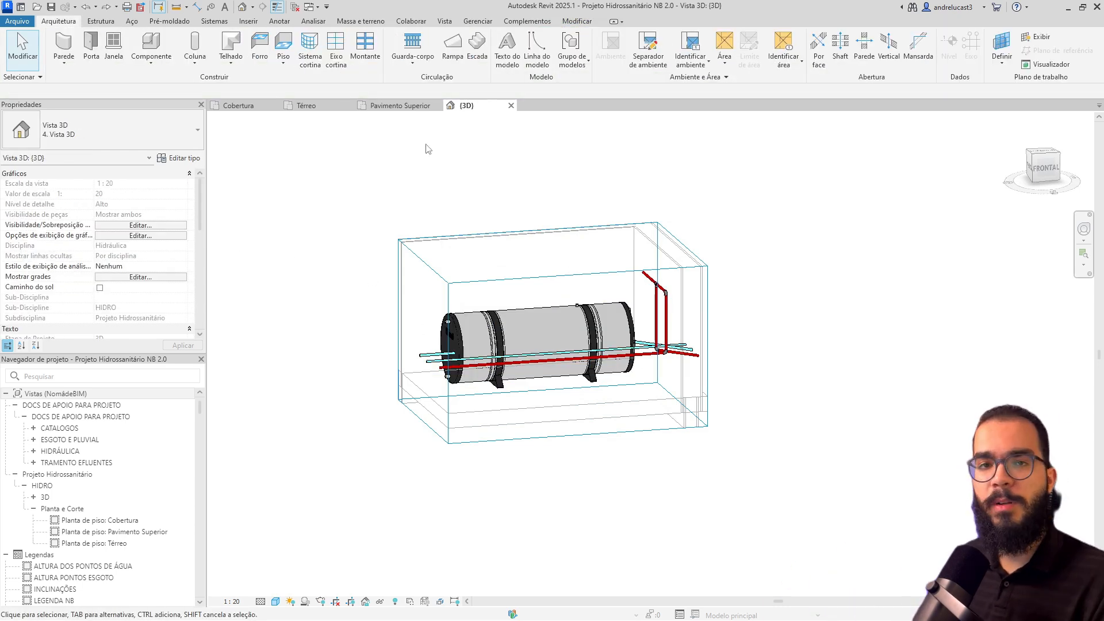
{"action": "left_click", "coordinate": [238, 106]}
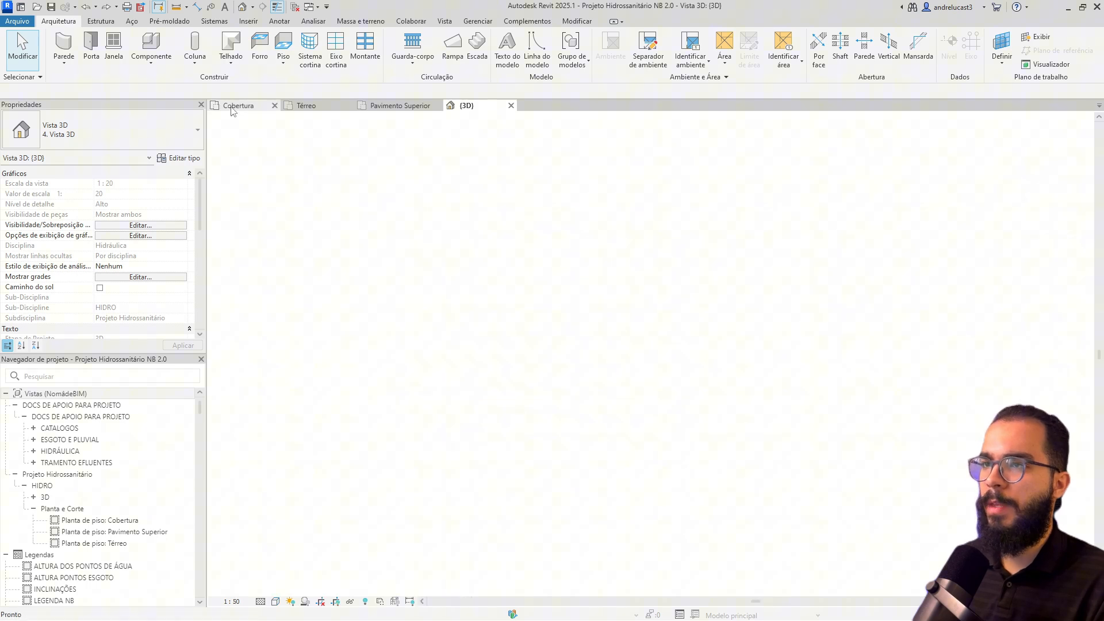
{"action": "scroll", "coordinate": [336, 196], "scroll_direction": "down", "scroll_amount": 3}
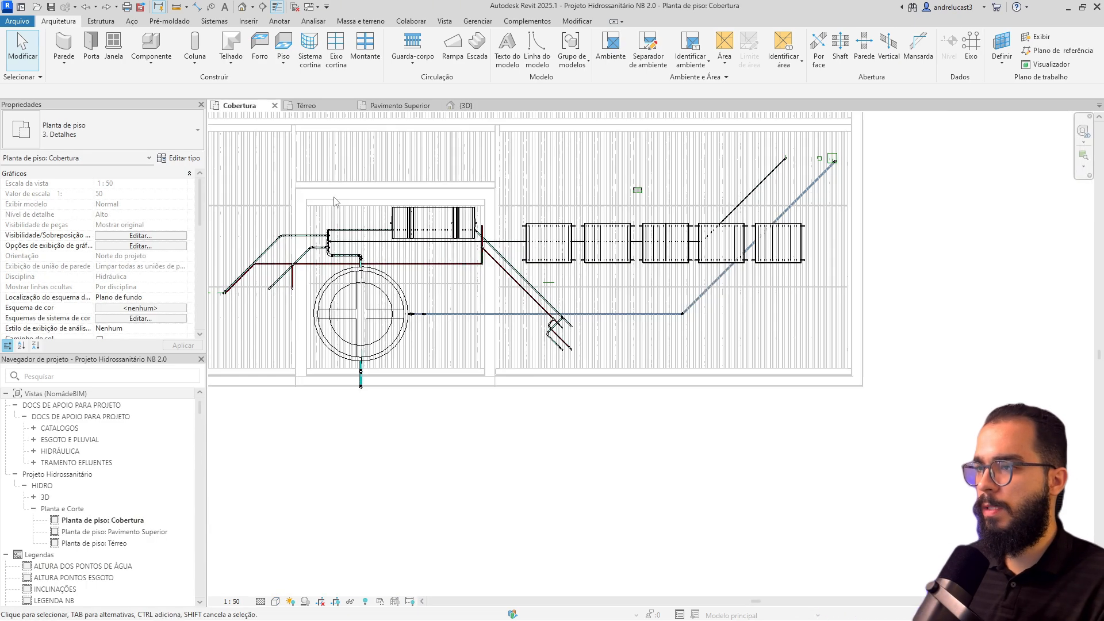